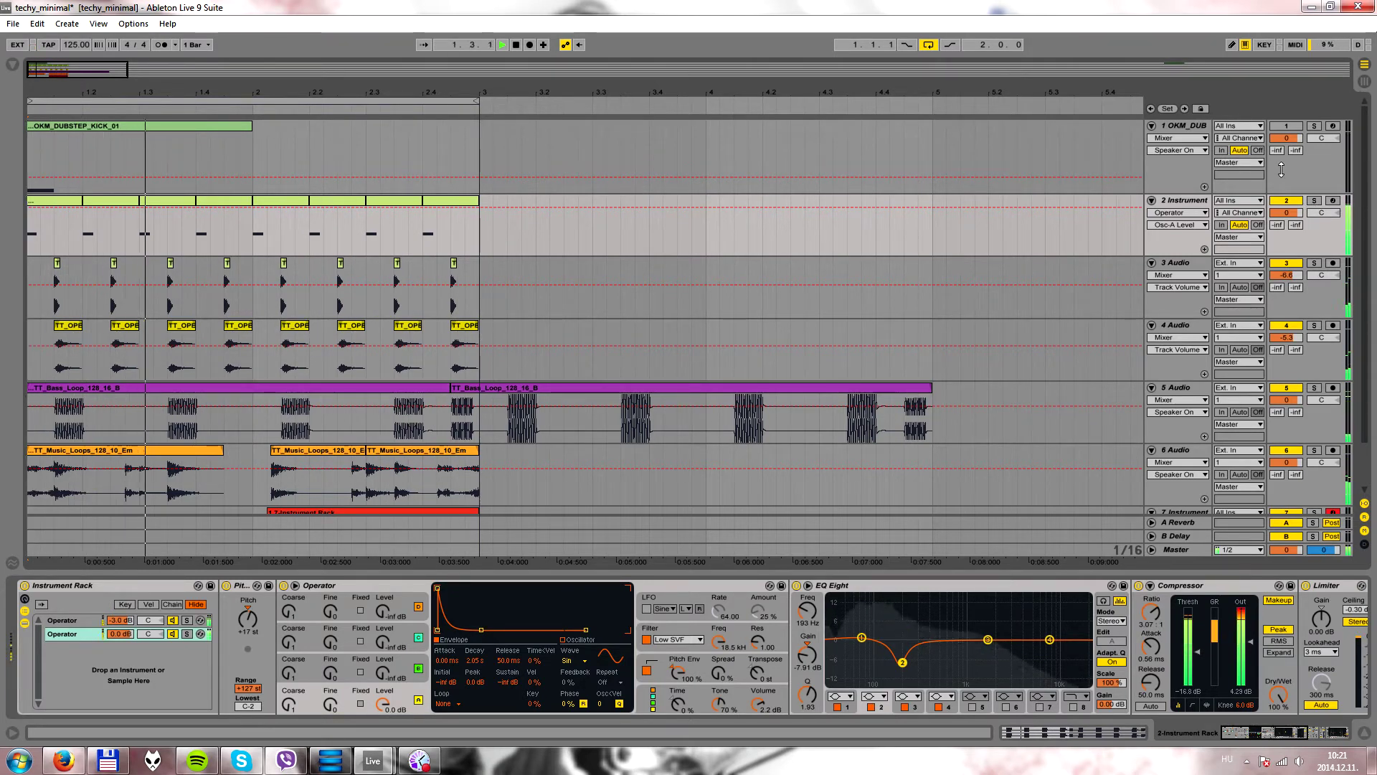
- Solo the second track and play its kick clips repeatedly, starting from beat 1.2
{"action": "left_click", "coordinate": [1314, 201]}
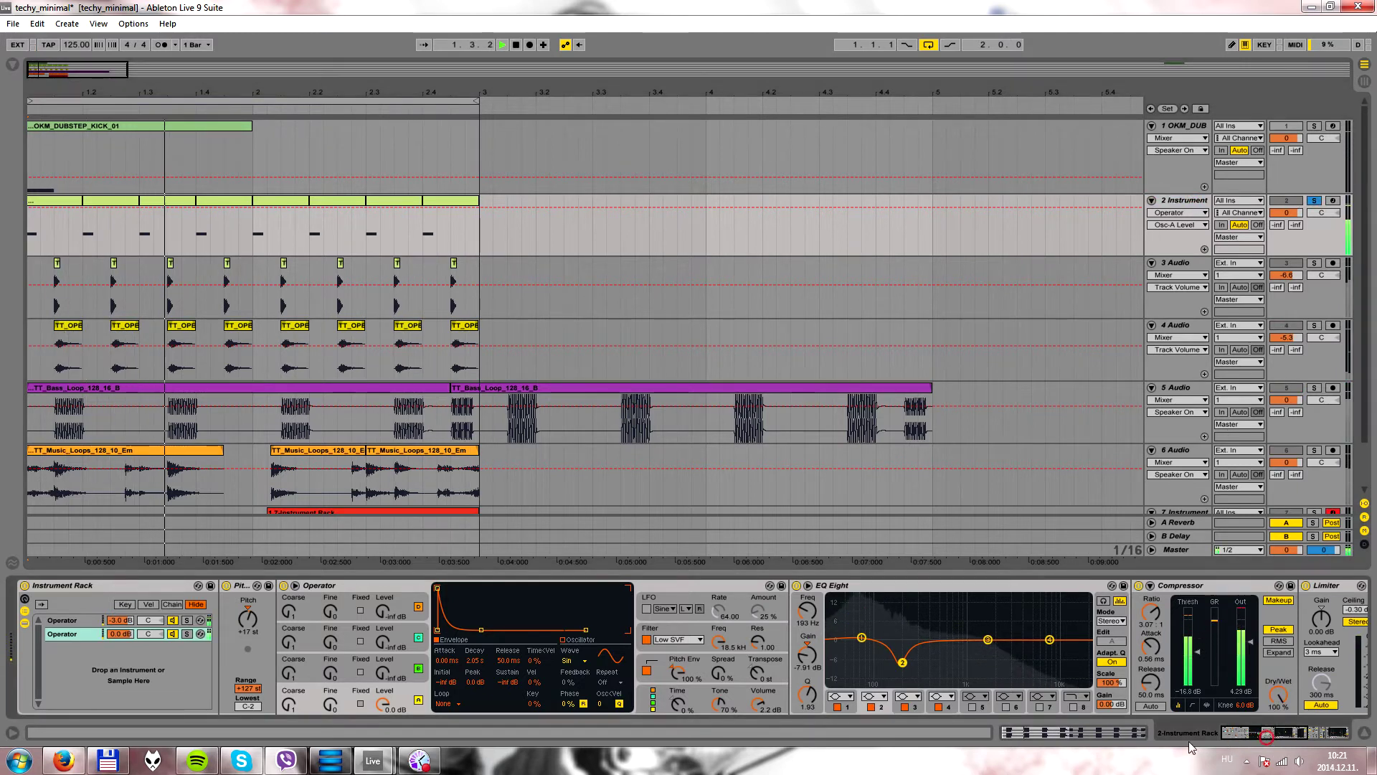
{"action": "key", "text": "space"}
{"action": "left_click", "coordinate": [82, 228]}
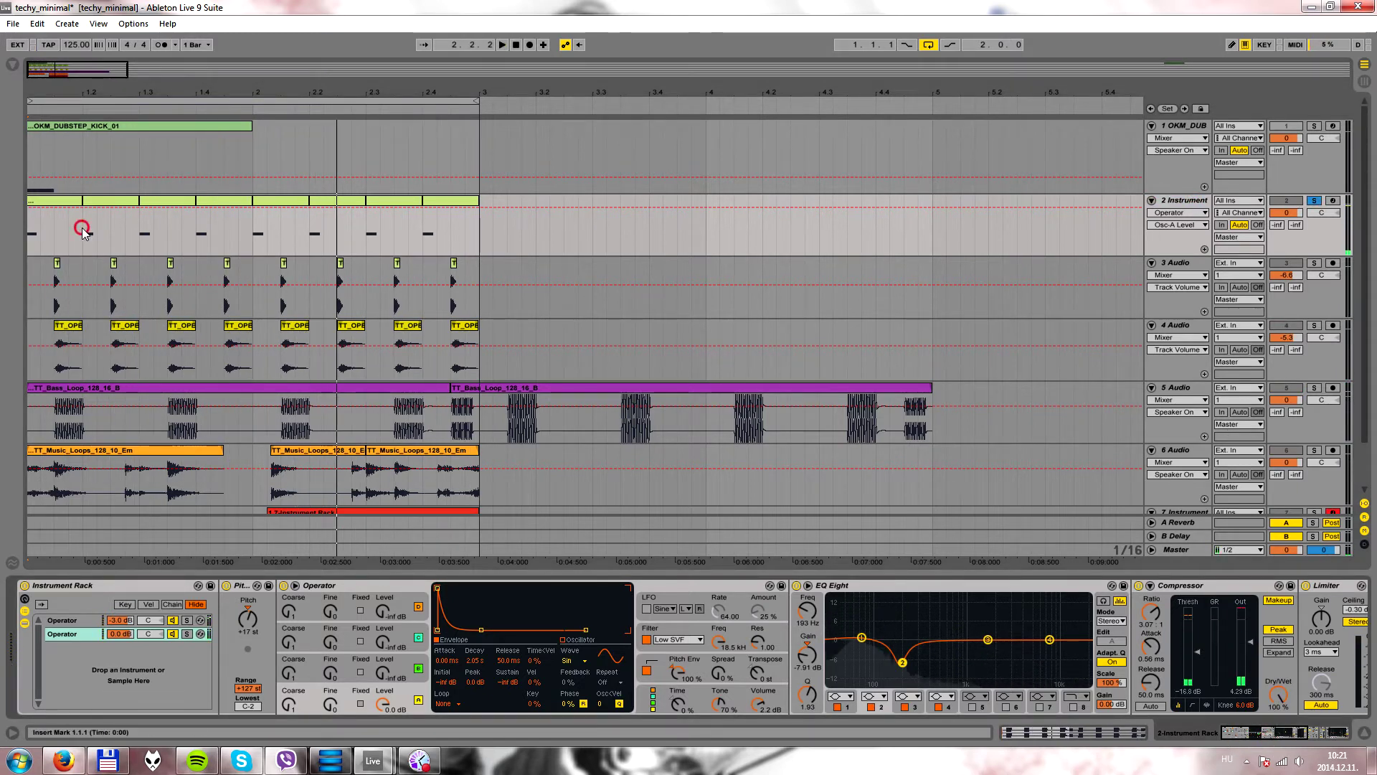
{"action": "key", "text": "space"}
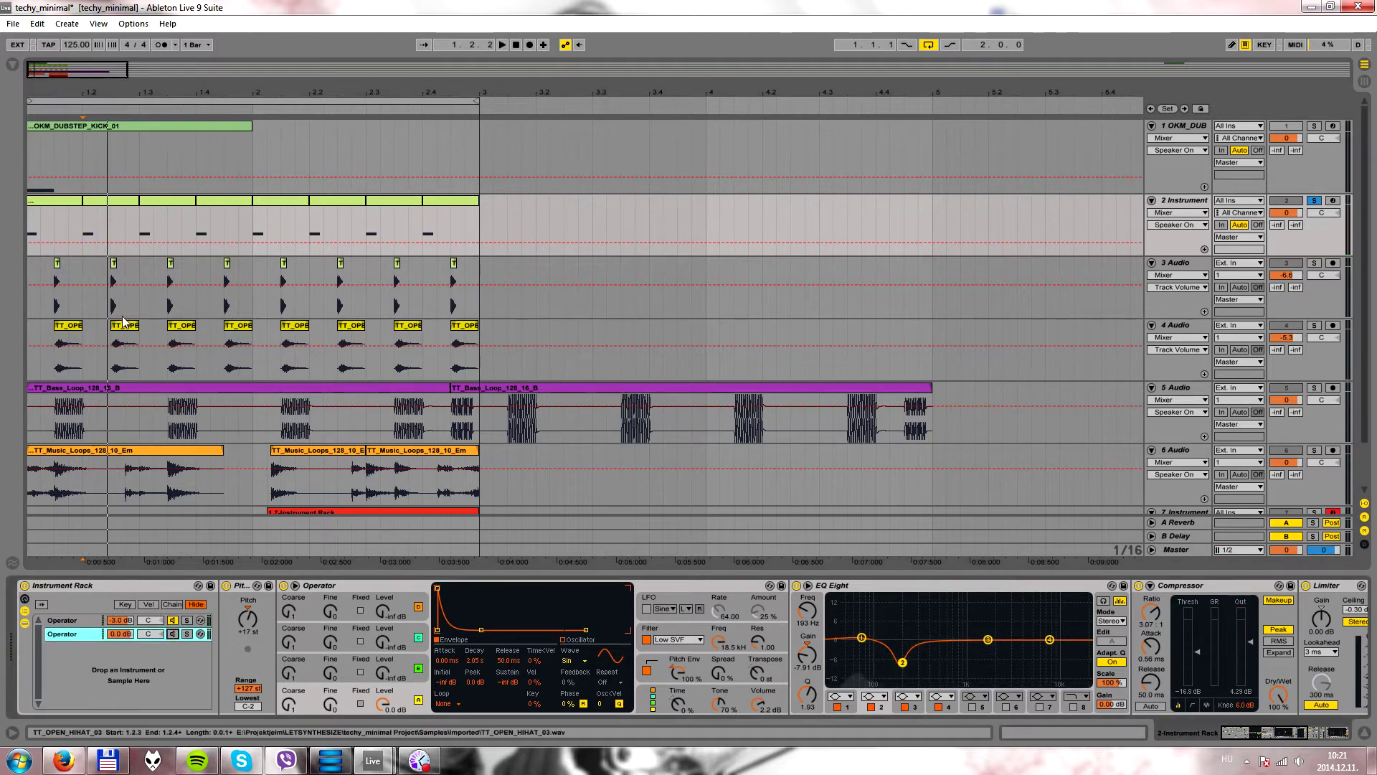
{"action": "key", "text": "space"}
{"action": "key", "text": "space"}
{"action": "key", "text": "space"}
{"action": "key", "text": "space"}
{"action": "key", "text": "space"}
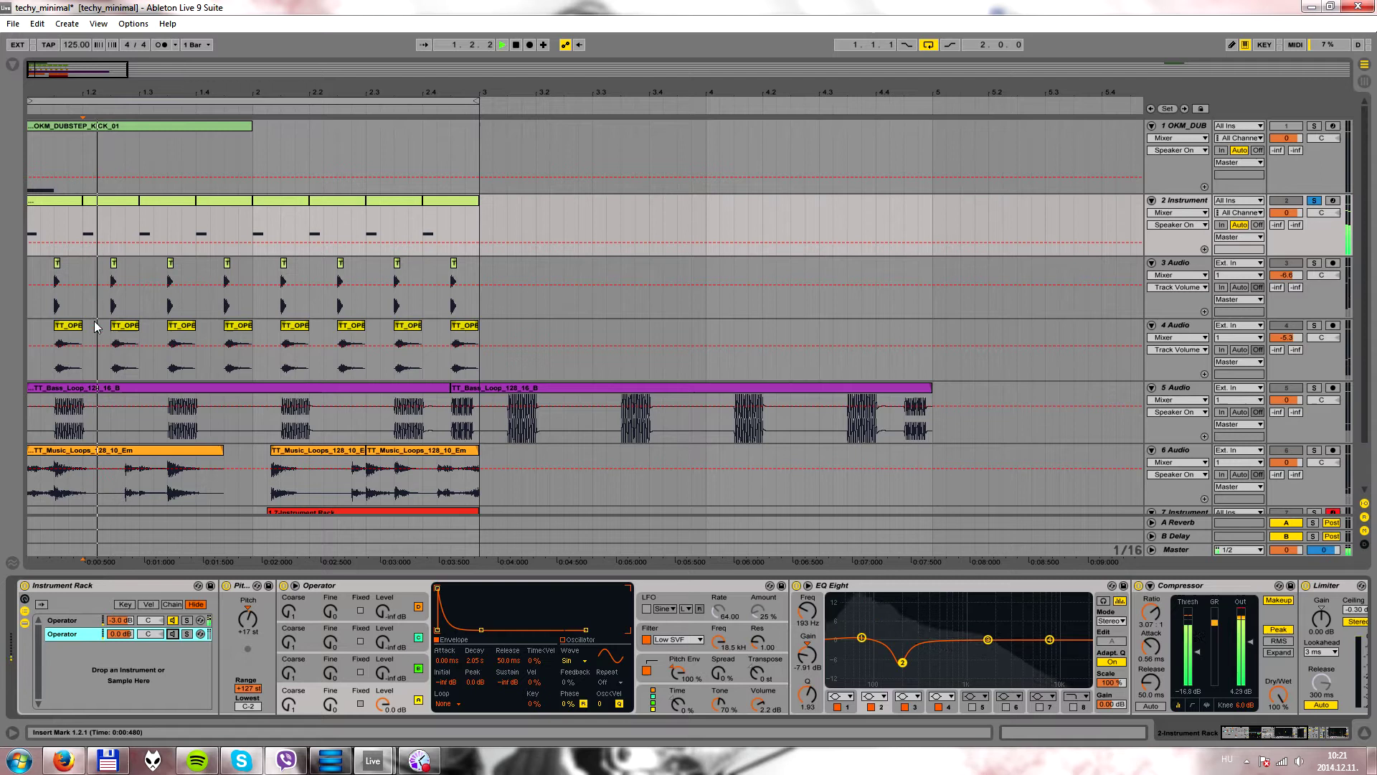
{"action": "key", "text": "space"}
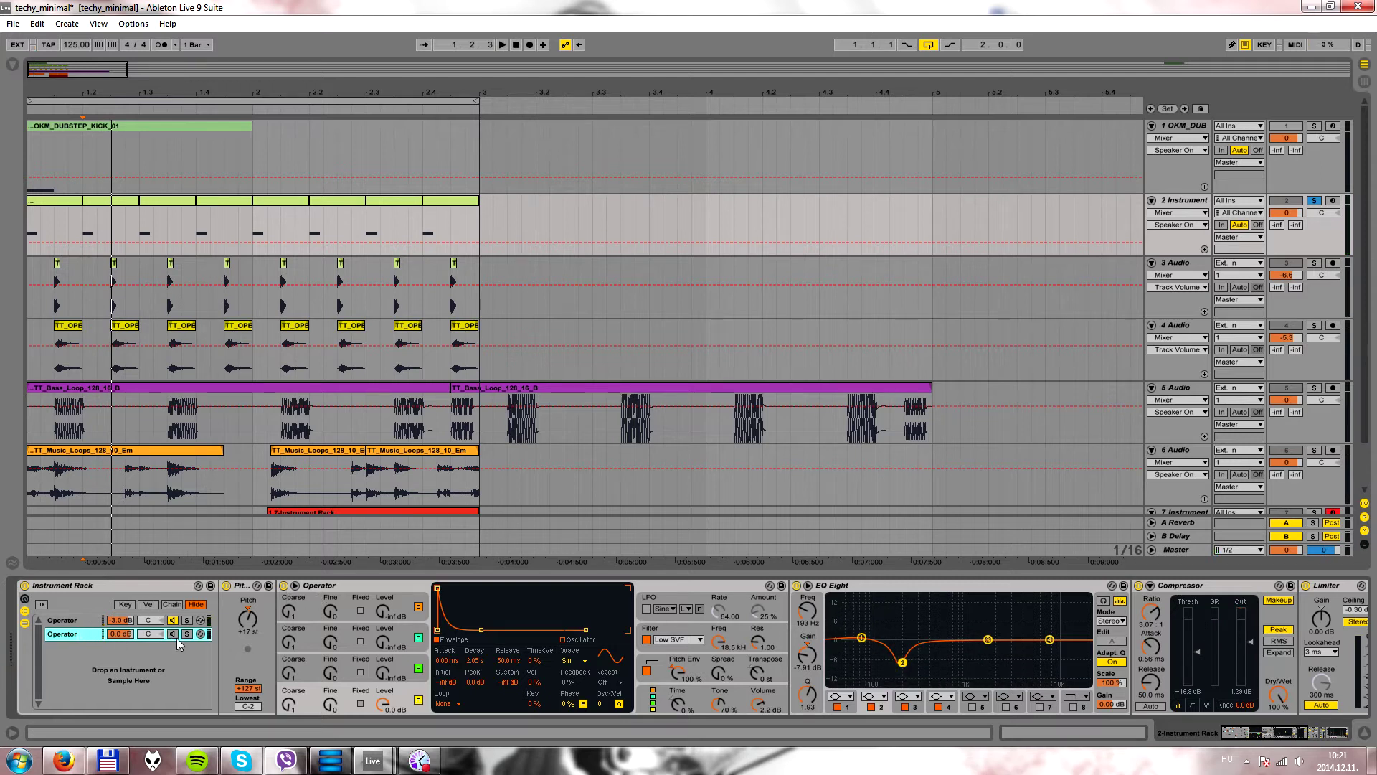
- Inspect both Operator chains of the Instrument Rack, enable the second chain and play the layered kick
{"action": "left_click", "coordinate": [71, 620]}
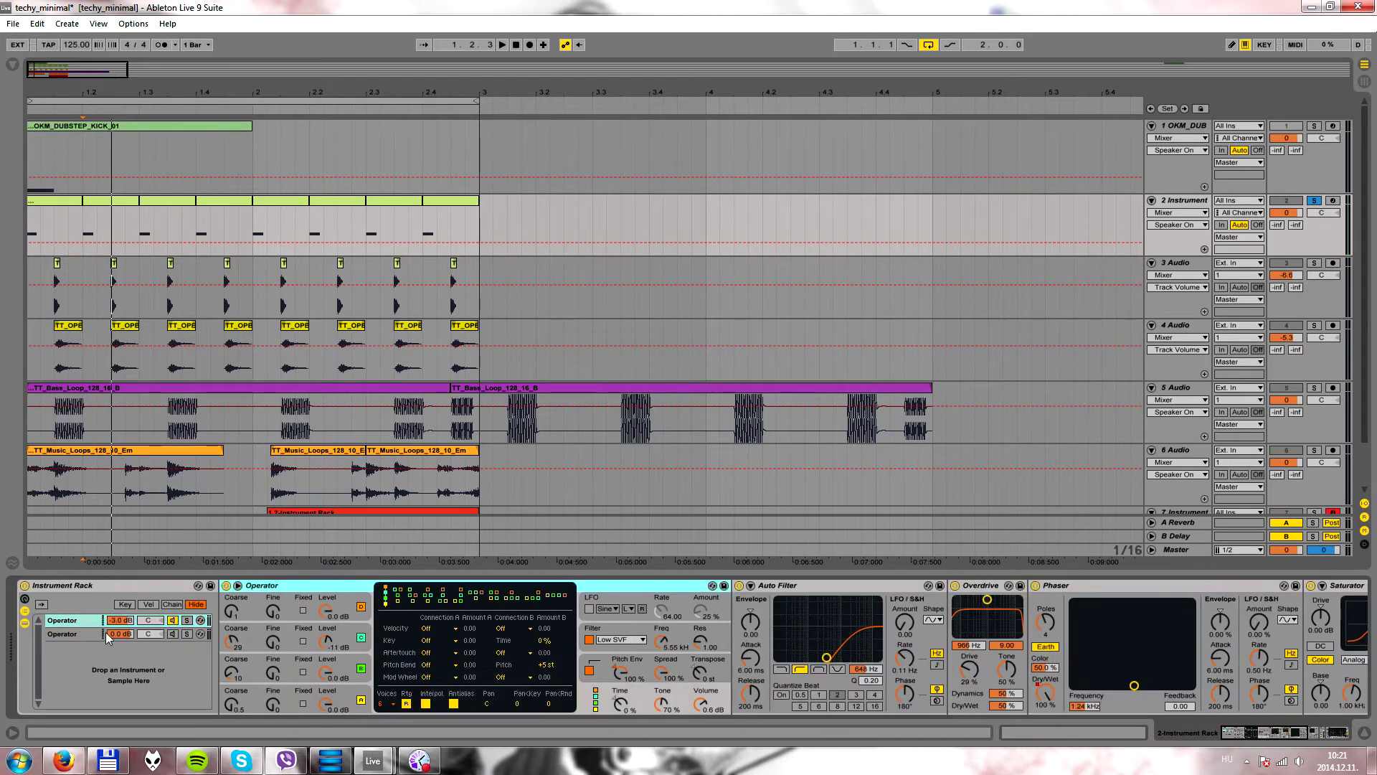
{"action": "left_click", "coordinate": [83, 635]}
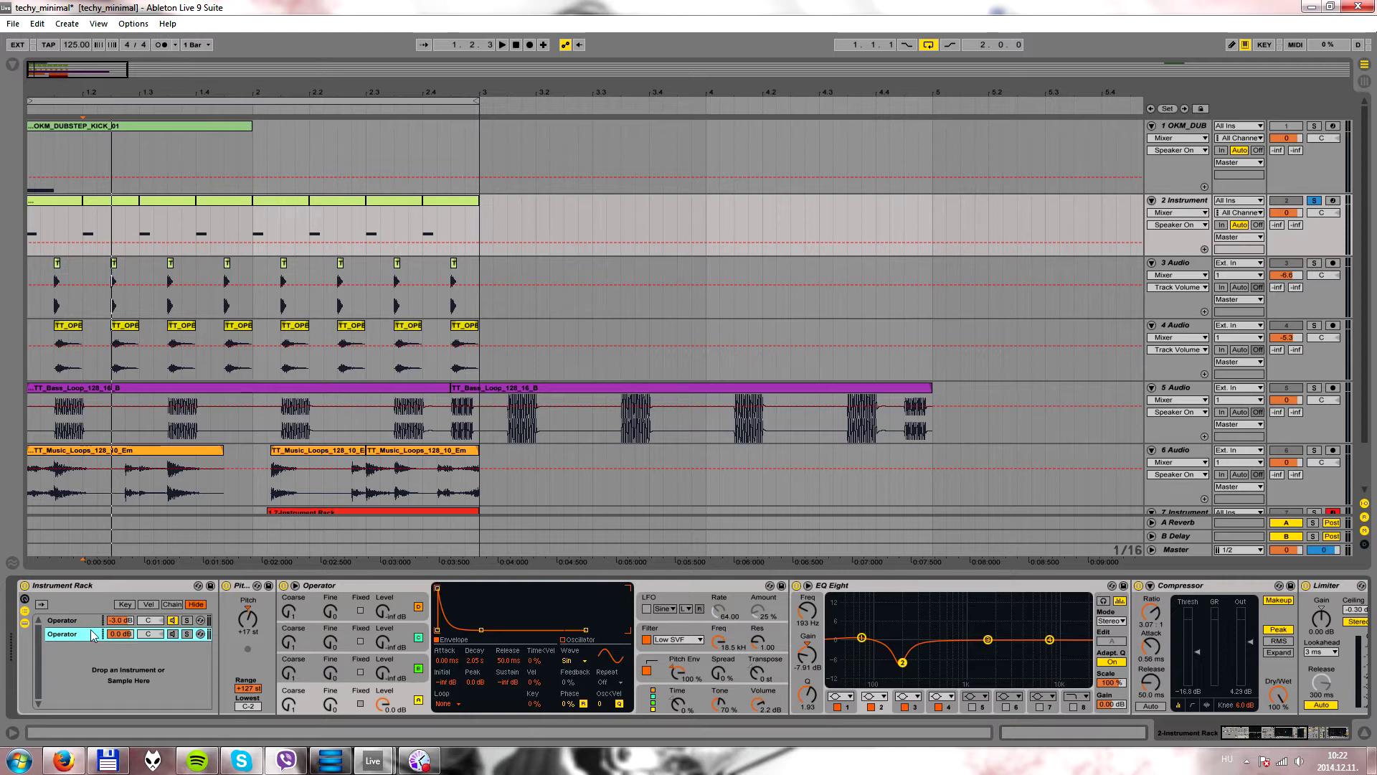
{"action": "left_click", "coordinate": [173, 634]}
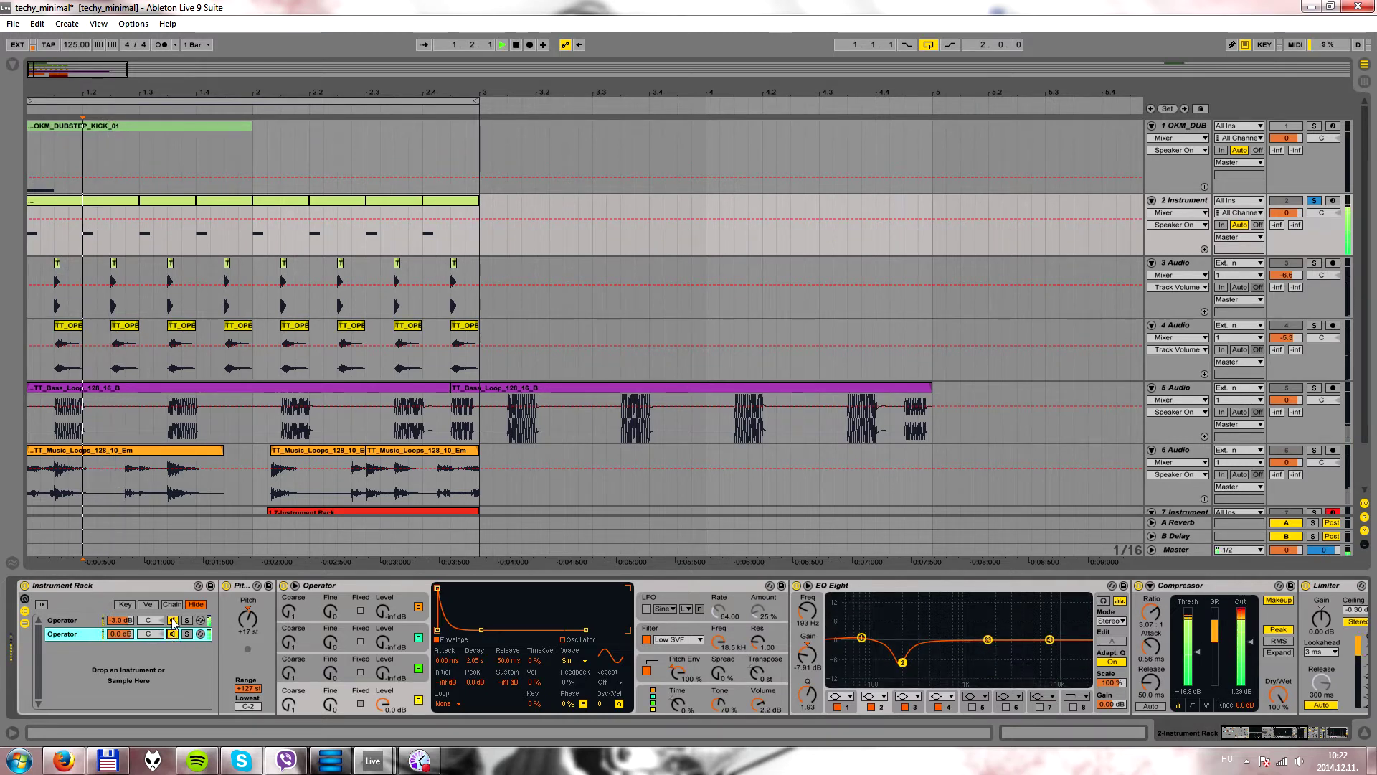
{"action": "key", "text": "space"}
{"action": "left_click_drag", "start_coordinate": [87, 89], "coordinate": [88, 89]}
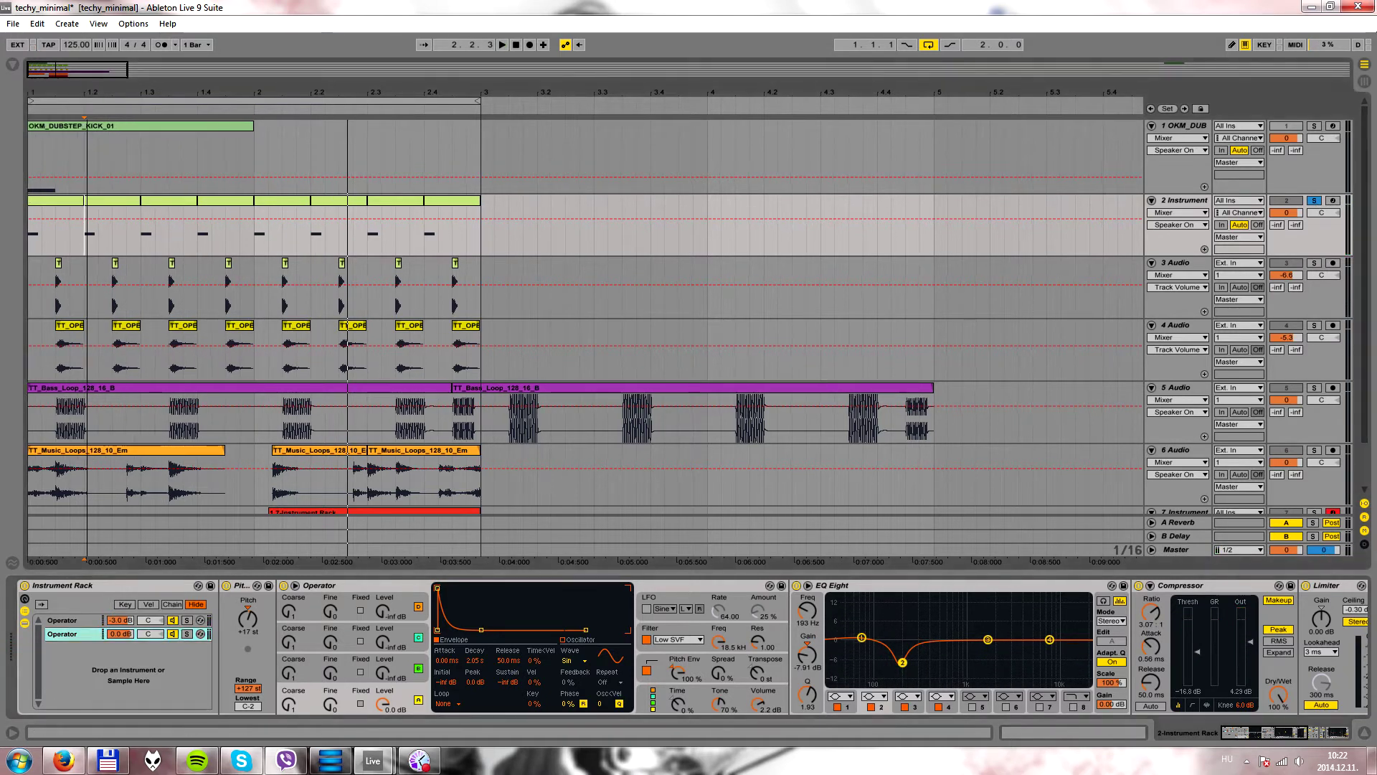
- Show the oscillator A envelope of the first Operator chain and audition the first kick clip
{"action": "left_click", "coordinate": [92, 621]}
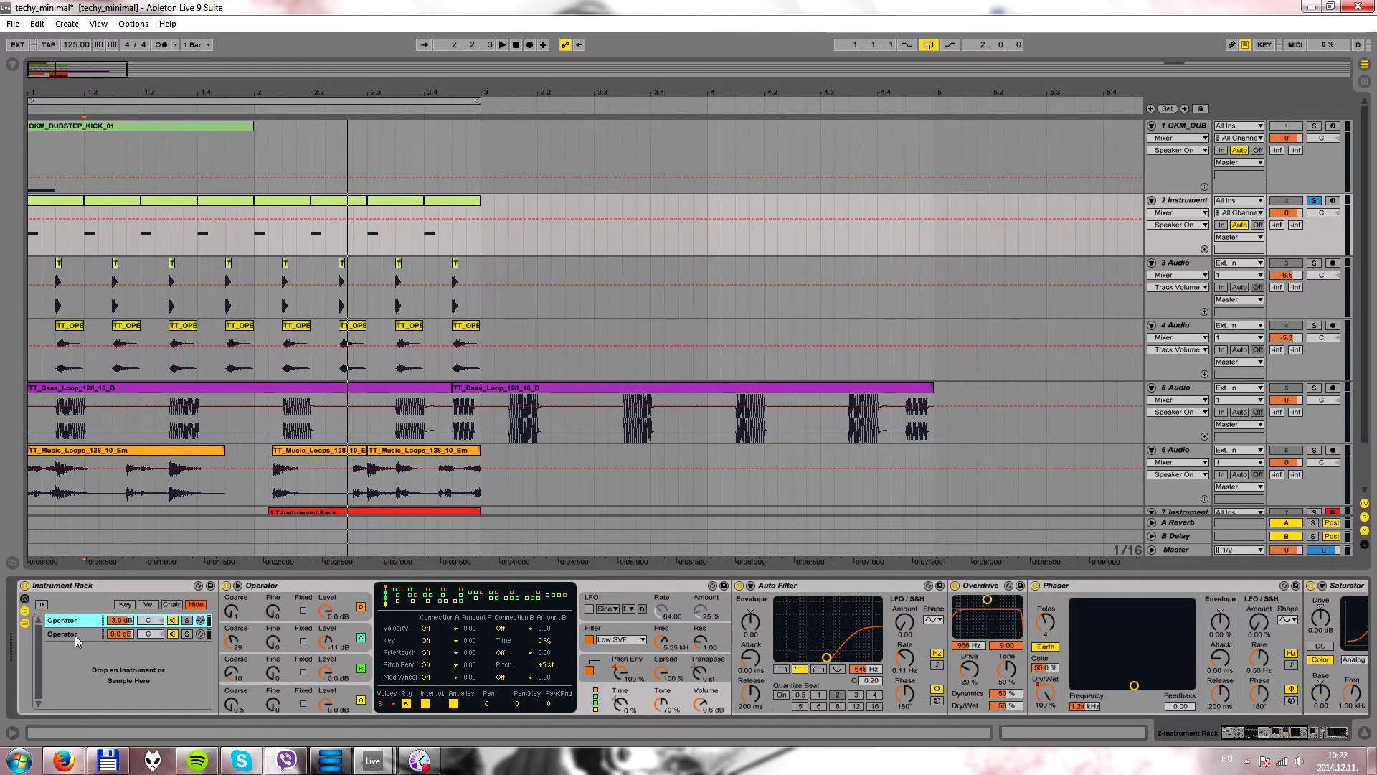
{"action": "left_click", "coordinate": [351, 687]}
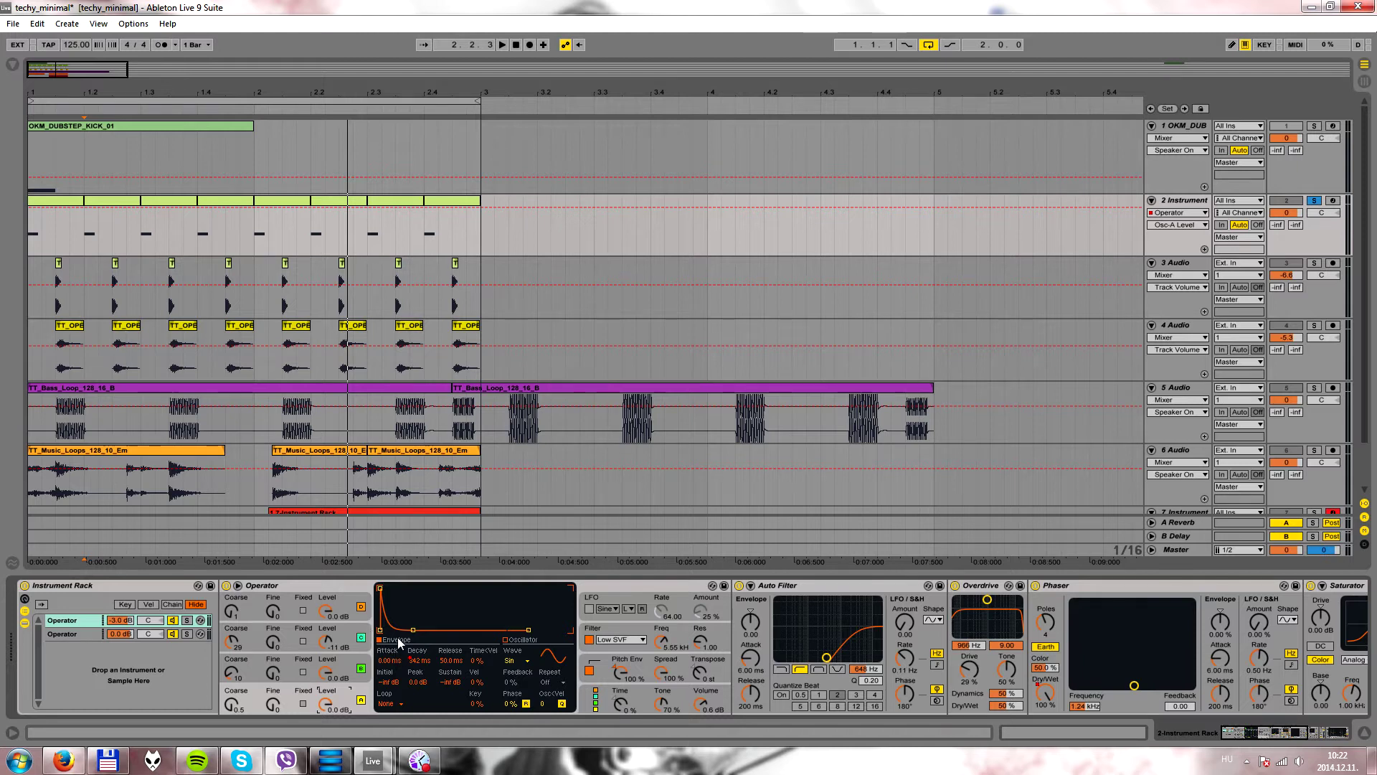
{"action": "key", "text": "space"}
{"action": "key", "text": "space"}
{"action": "left_click", "coordinate": [69, 201]}
{"action": "key", "text": "space"}
{"action": "key", "text": "space"}
- Toggle the second Operator chain's activator and audition the first kick clip again
{"action": "left_click", "coordinate": [170, 634]}
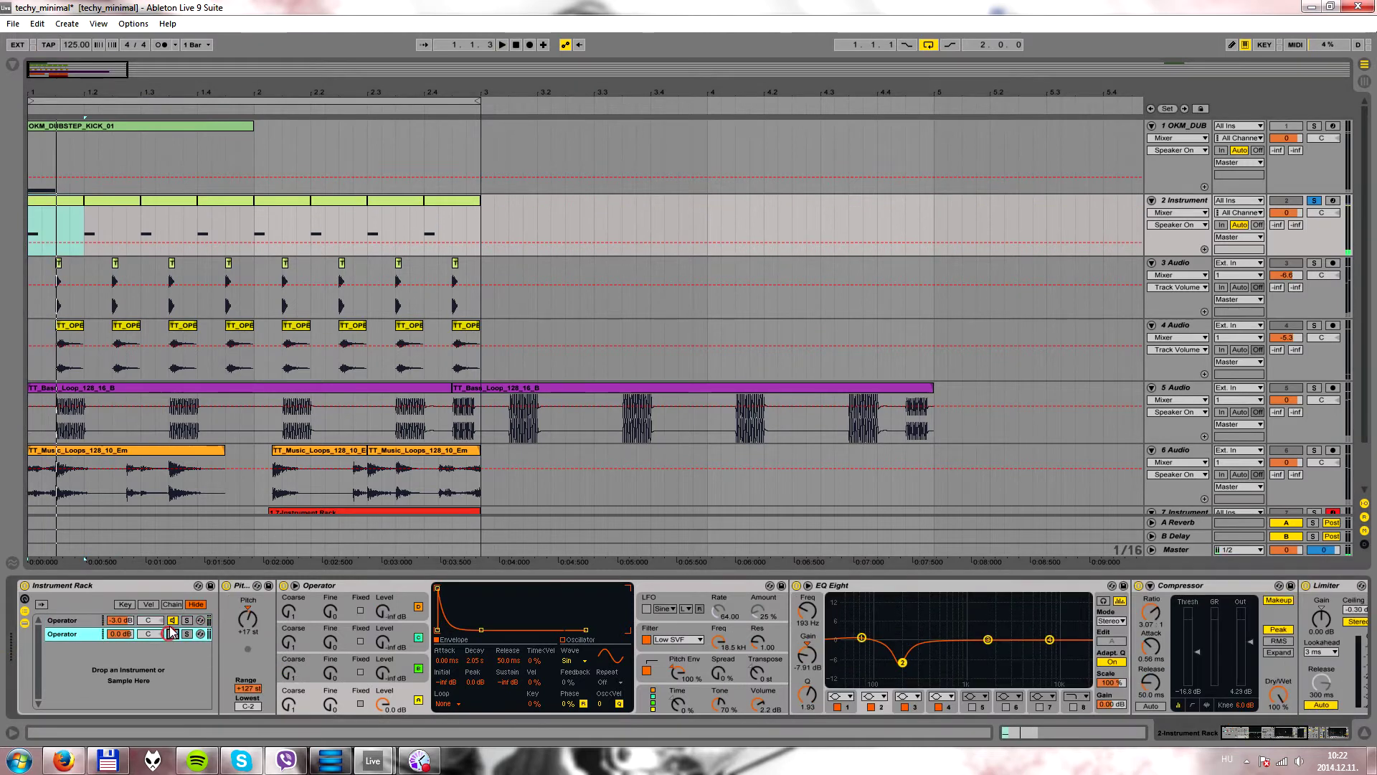
{"action": "left_click", "coordinate": [70, 206]}
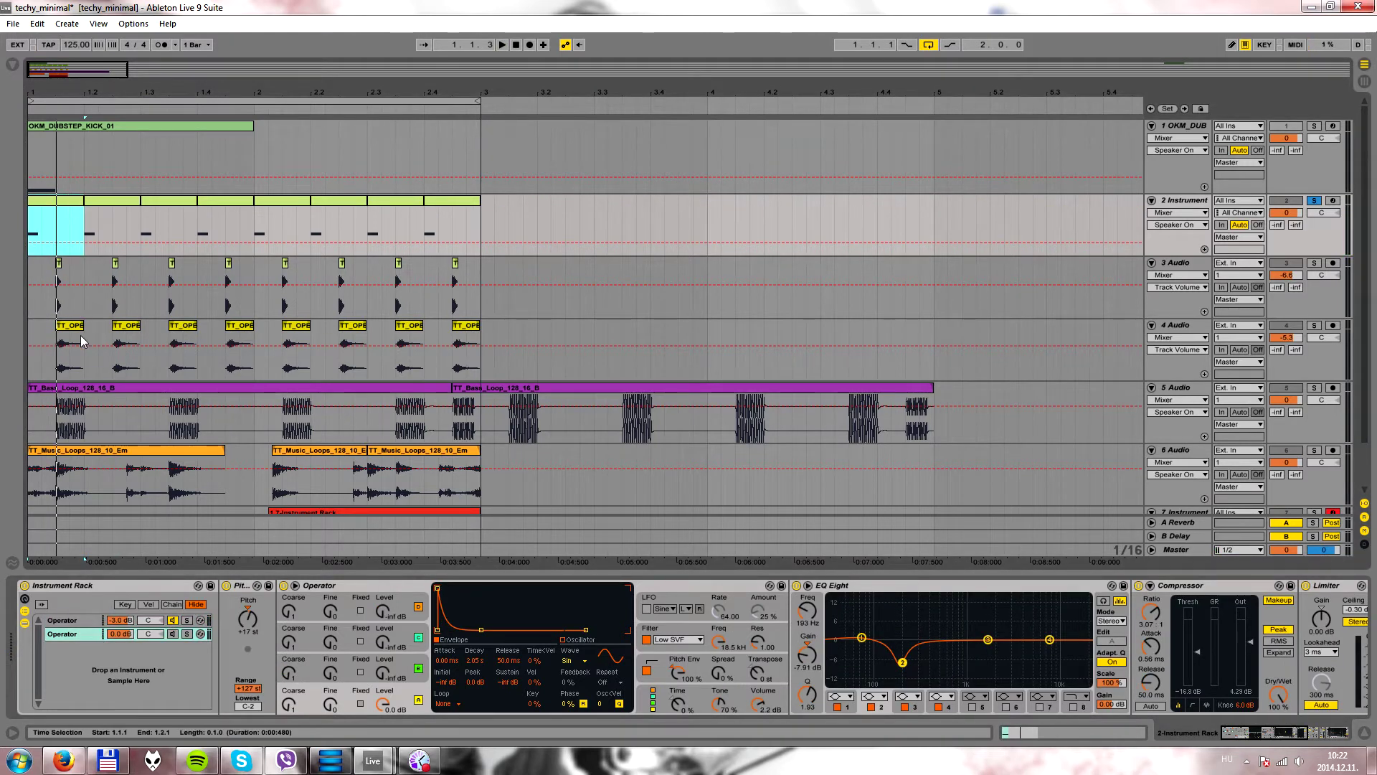
{"action": "key", "text": "space"}
{"action": "key", "text": "space"}
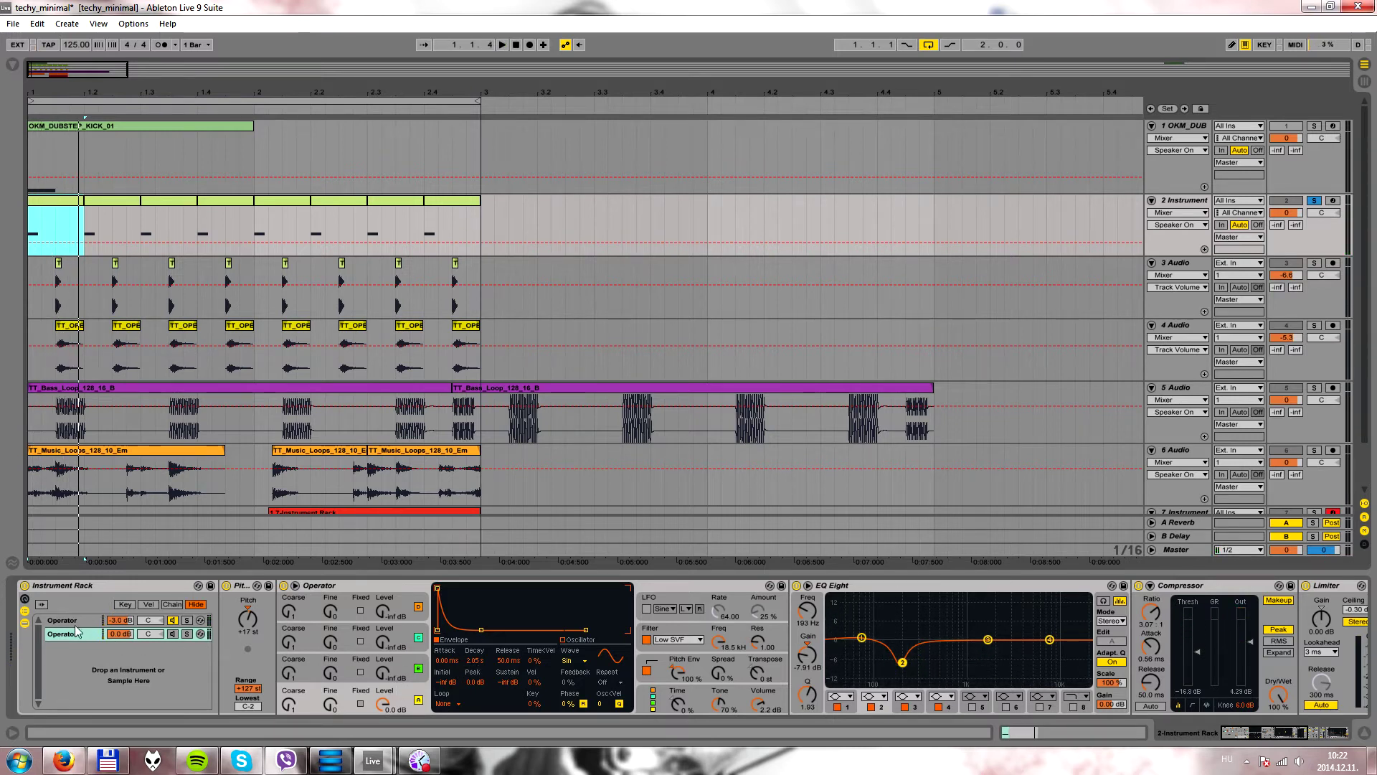
- Audition the first Operator chain with a very short oscillator A decay and with the decay at 342 ms
{"action": "left_click", "coordinate": [71, 621]}
{"action": "key", "text": "space"}
{"action": "key", "text": "space"}
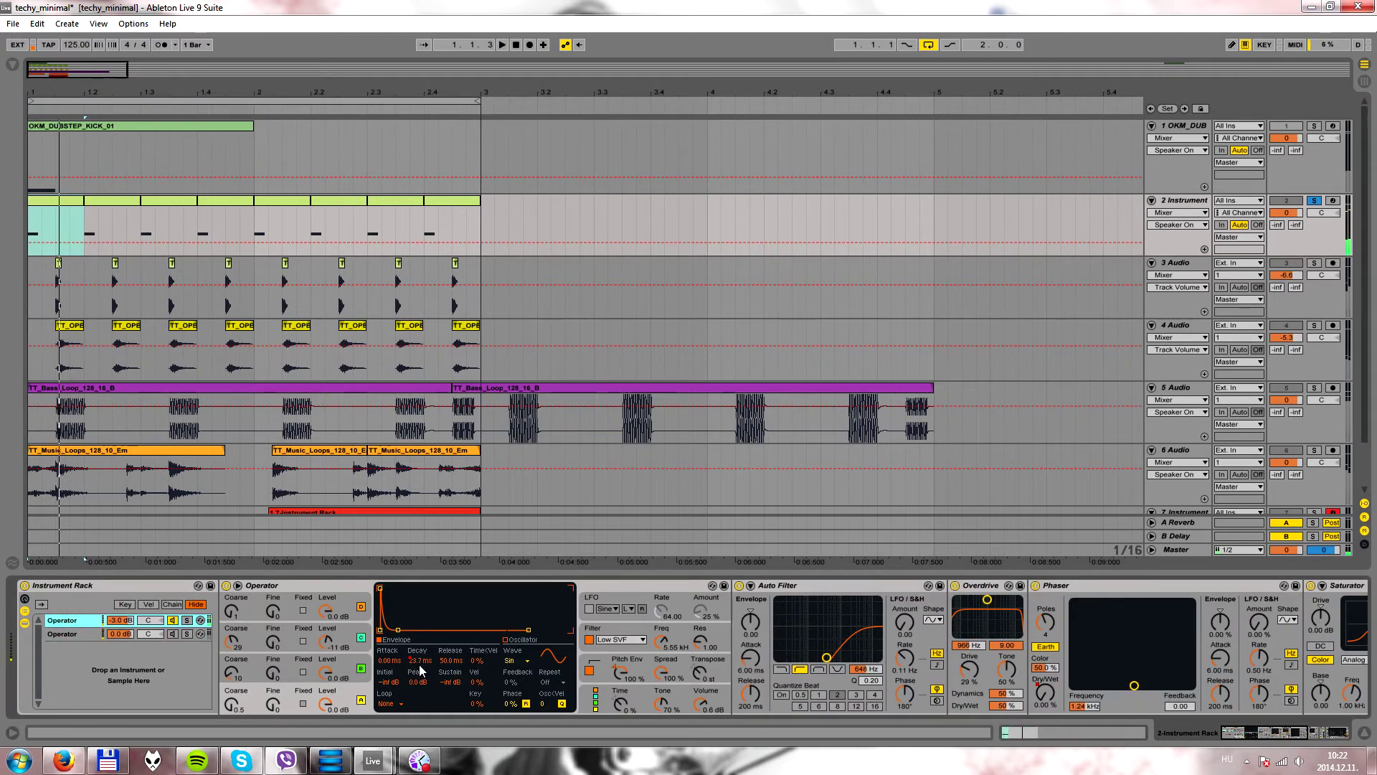
{"action": "key", "text": "space"}
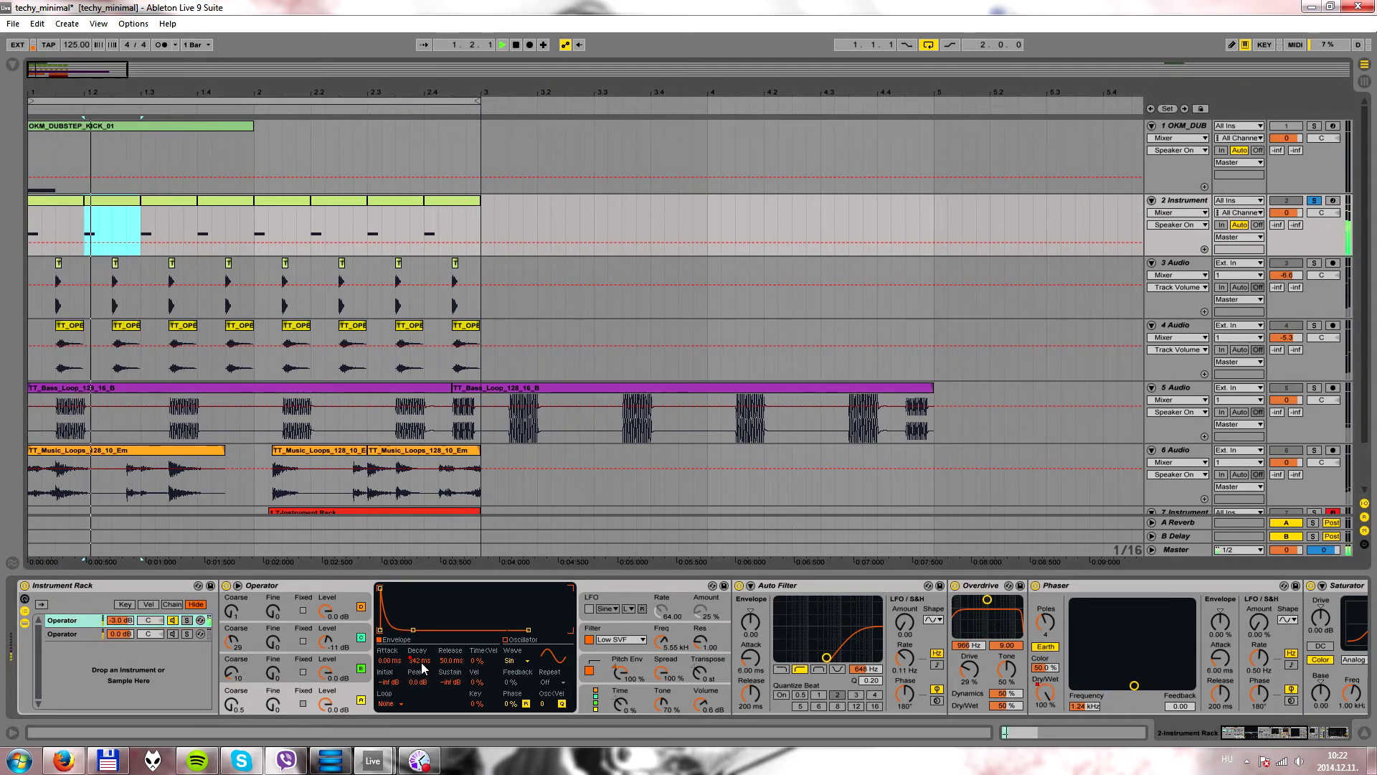
{"action": "key", "text": "space"}
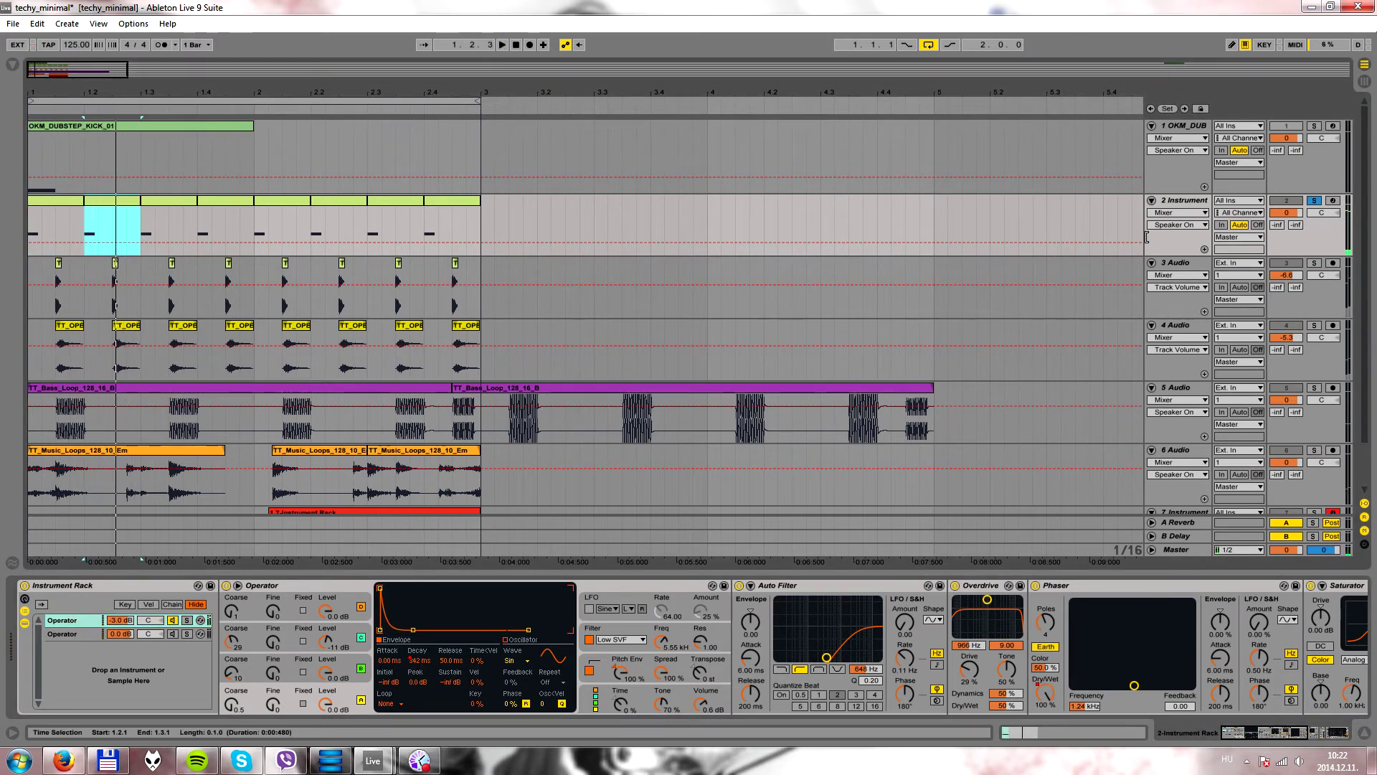
- Insert a MIDI track below the second track and load an empty Instrument Rack onto it
{"action": "left_click", "coordinate": [1184, 204]}
{"action": "key", "text": "ctrl+shift+t"}
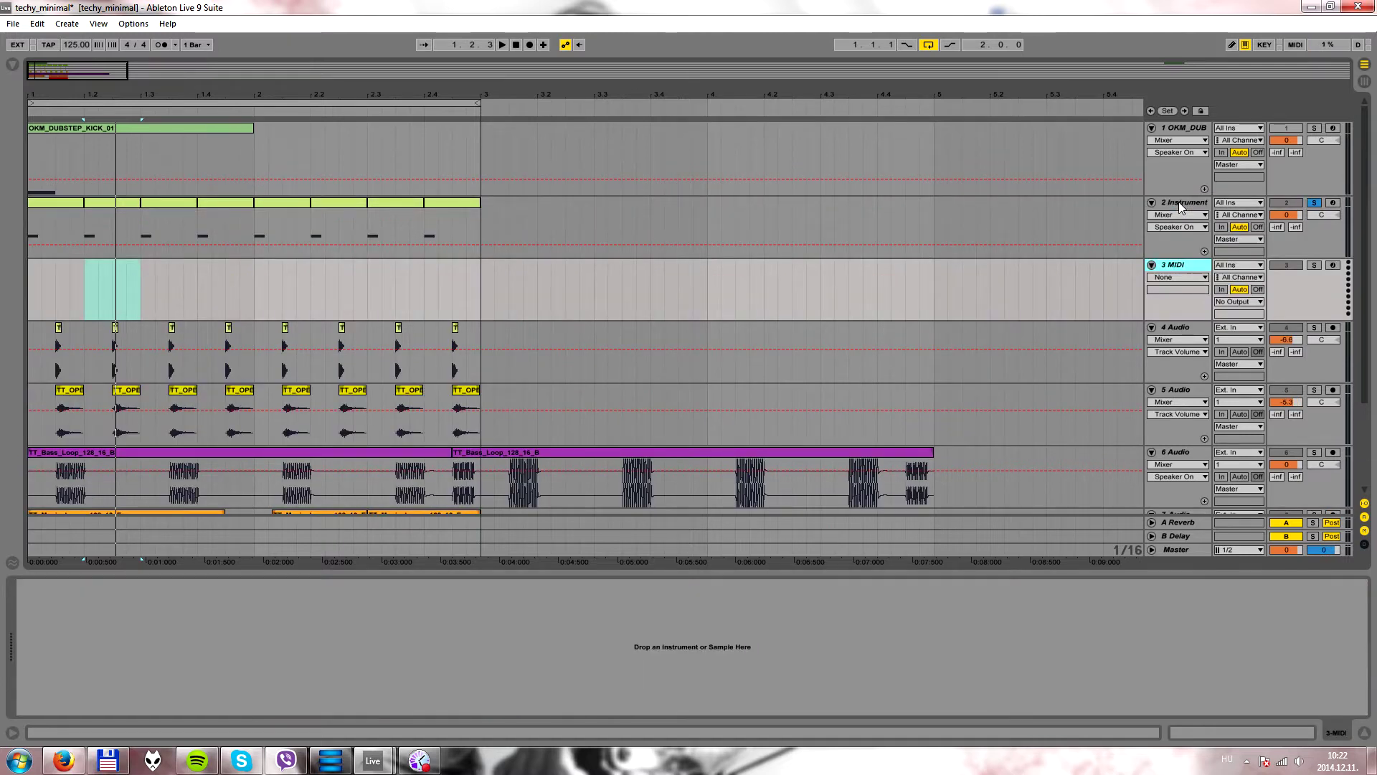
{"action": "left_click", "coordinate": [9, 66]}
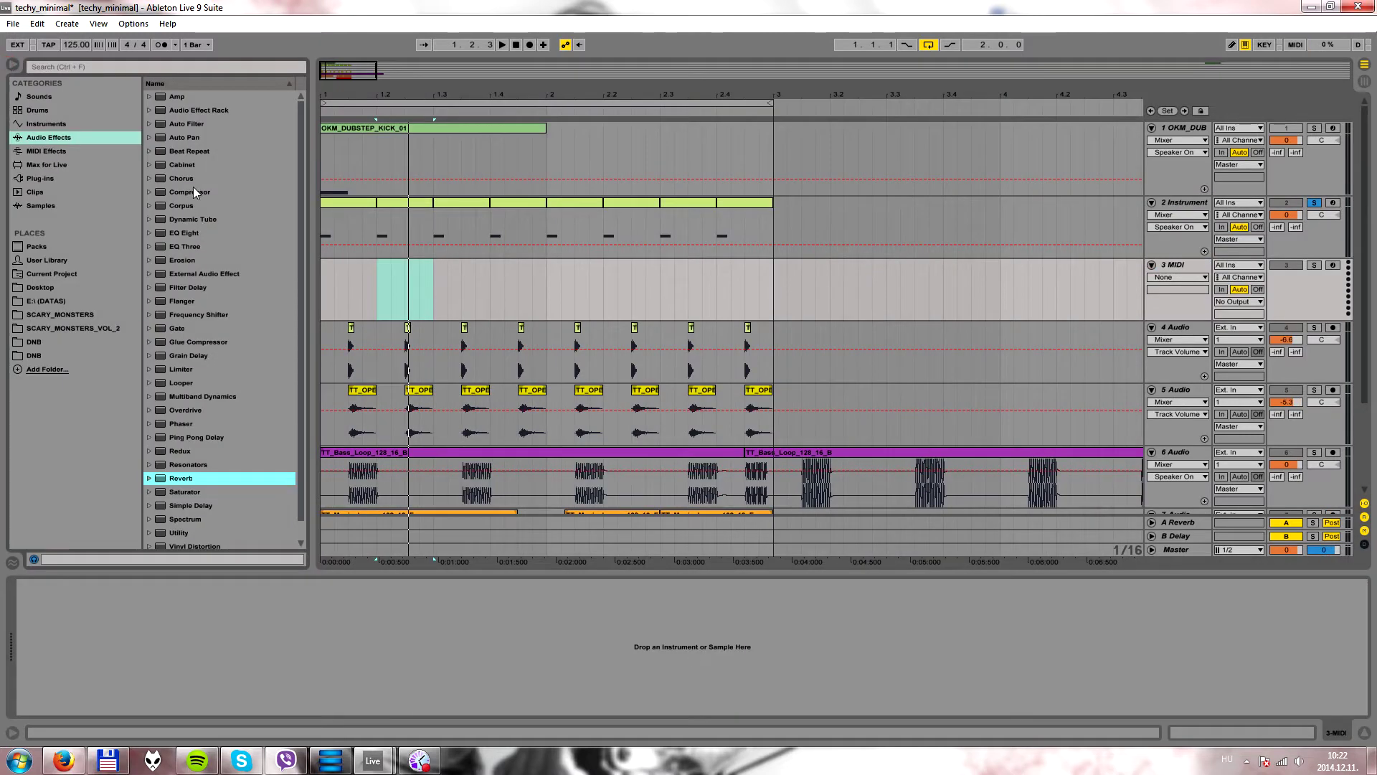
{"action": "left_click", "coordinate": [71, 123]}
{"action": "left_click_drag", "start_coordinate": [202, 181], "coordinate": [358, 295]}
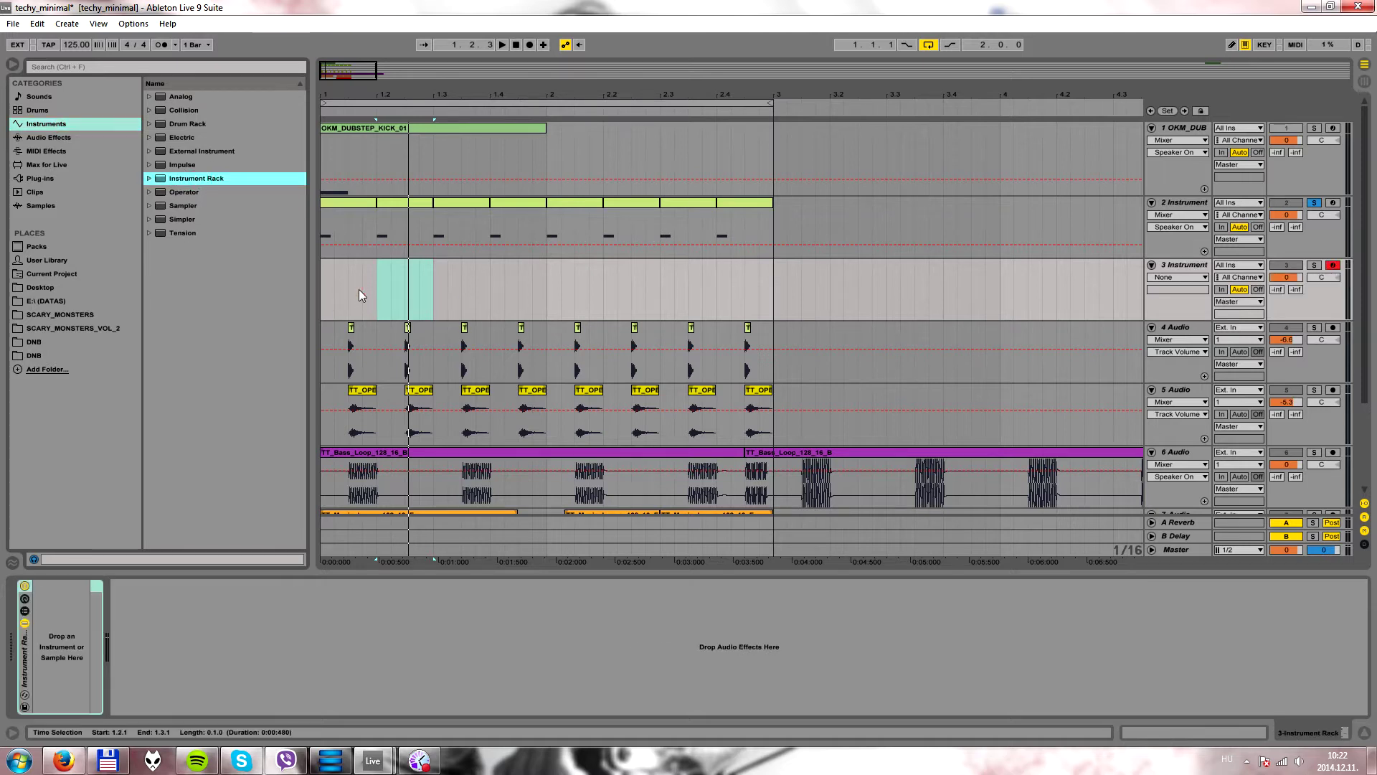
- Copy the first kick MIDI clip from the second track to the start of the new track and view its note up close
{"action": "left_click", "coordinate": [1177, 265]}
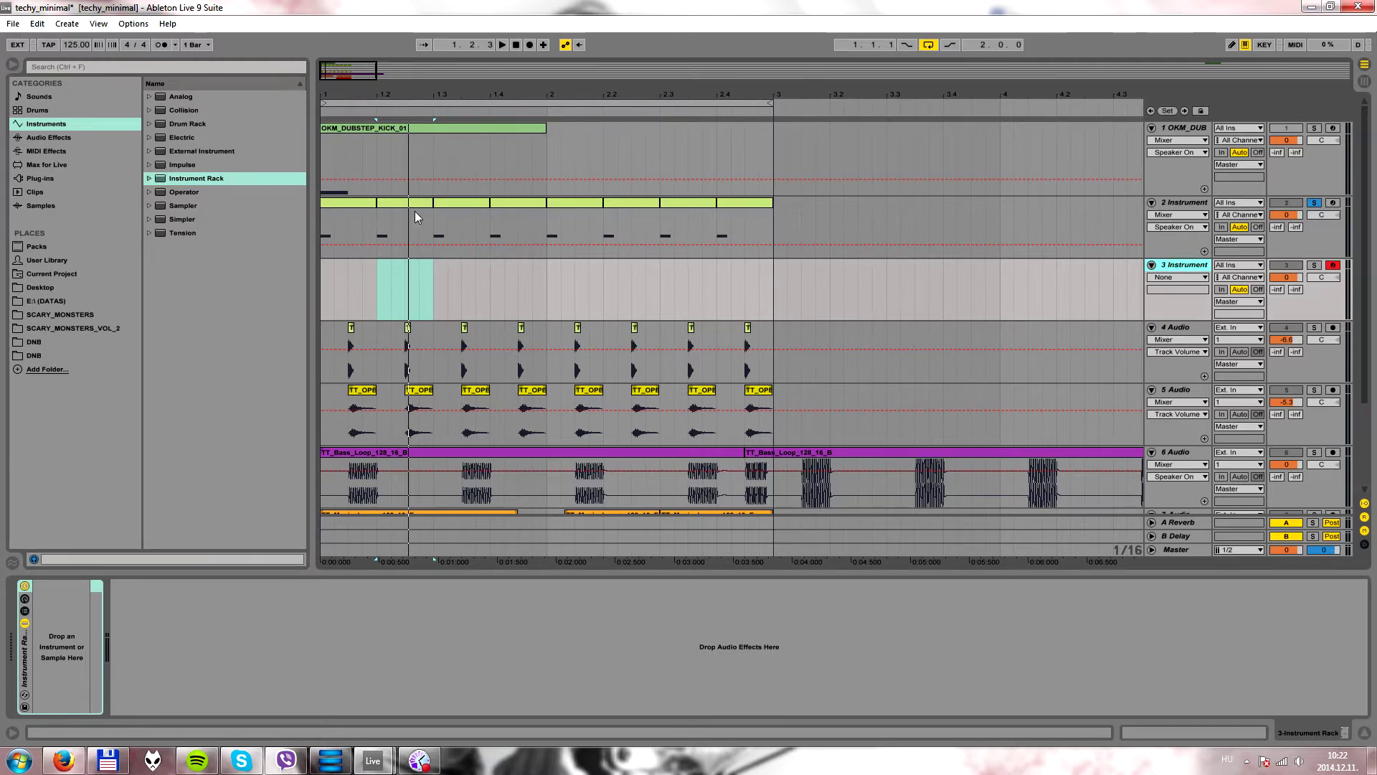
{"action": "left_click_drag", "start_coordinate": [339, 202], "coordinate": [337, 267]}
{"action": "double_click", "coordinate": [338, 267]}
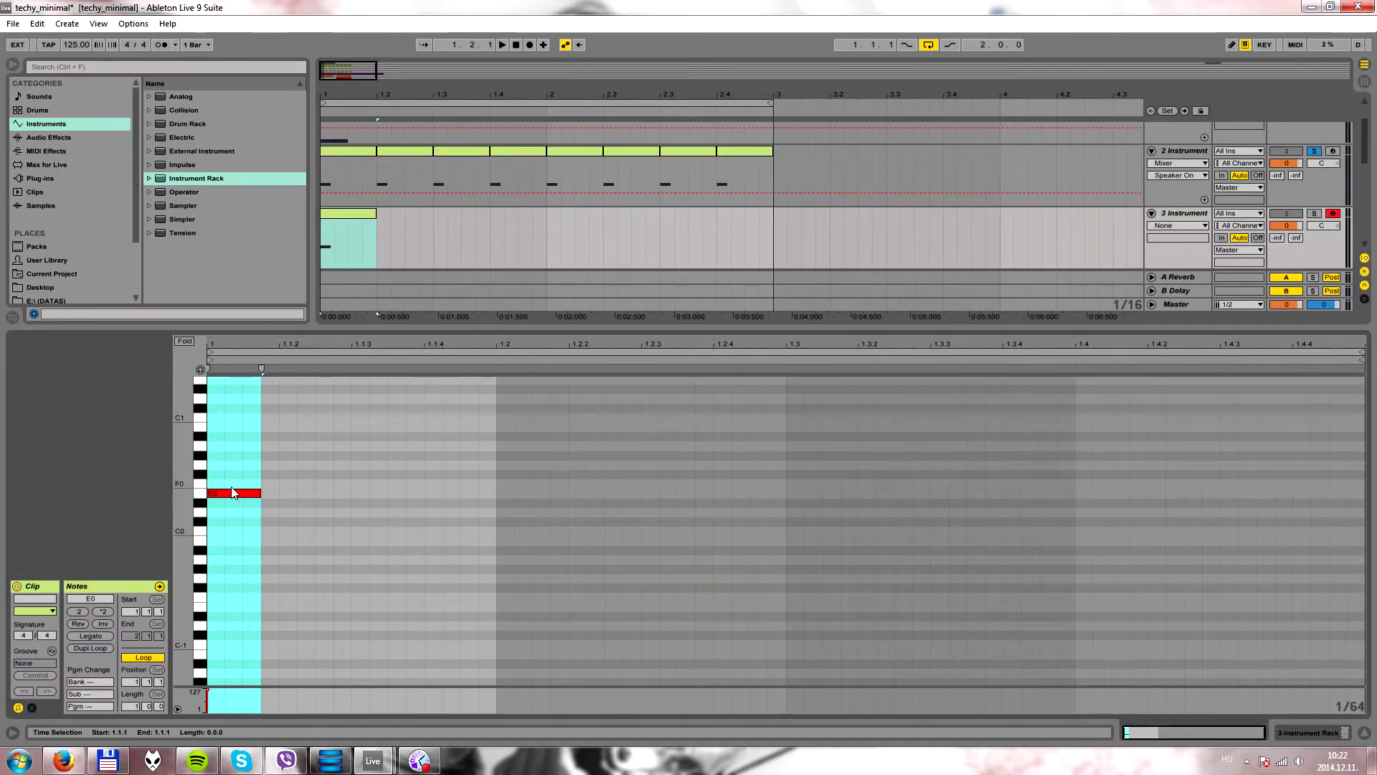
{"action": "left_click_drag", "start_coordinate": [222, 348], "coordinate": [258, 375]}
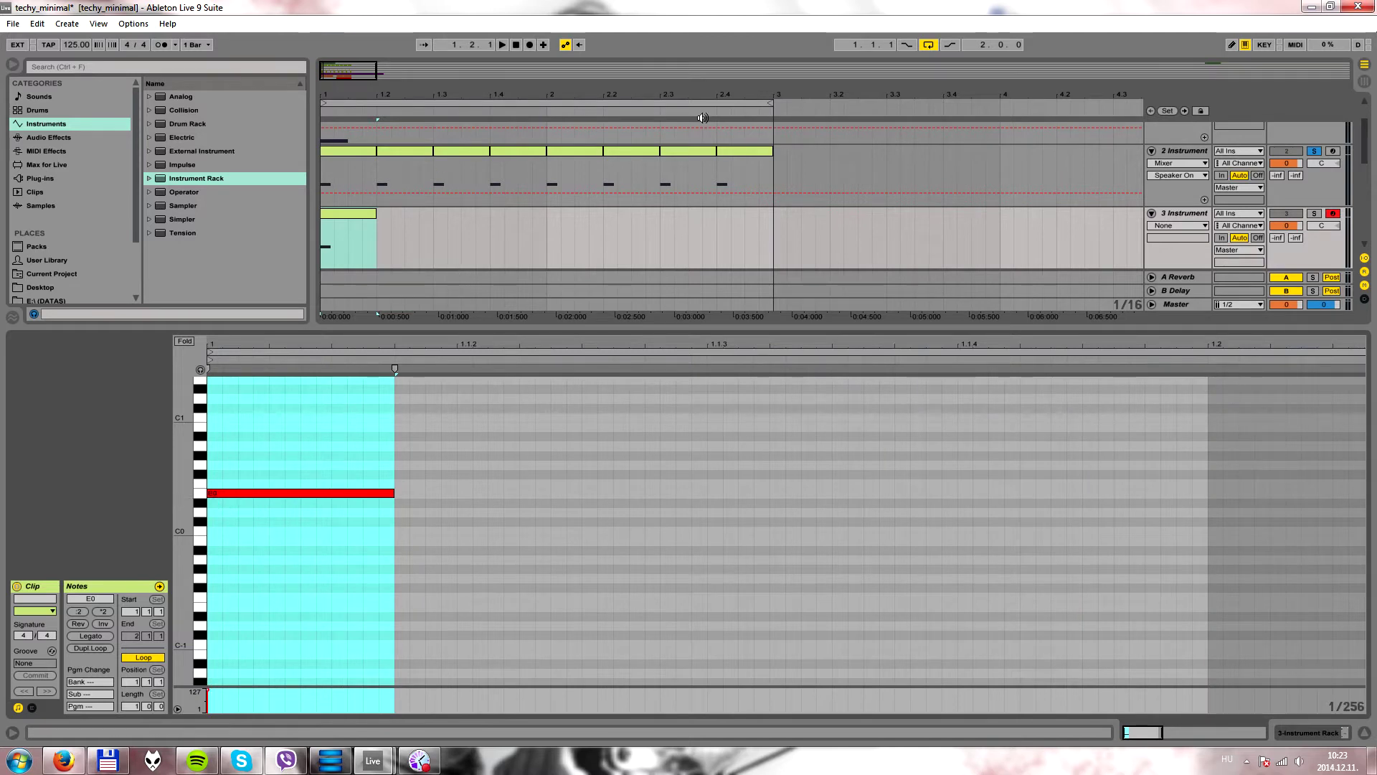
- Load an Operator into the new track's Instrument Rack and show the rack's chain list
{"action": "left_click", "coordinate": [1195, 210]}
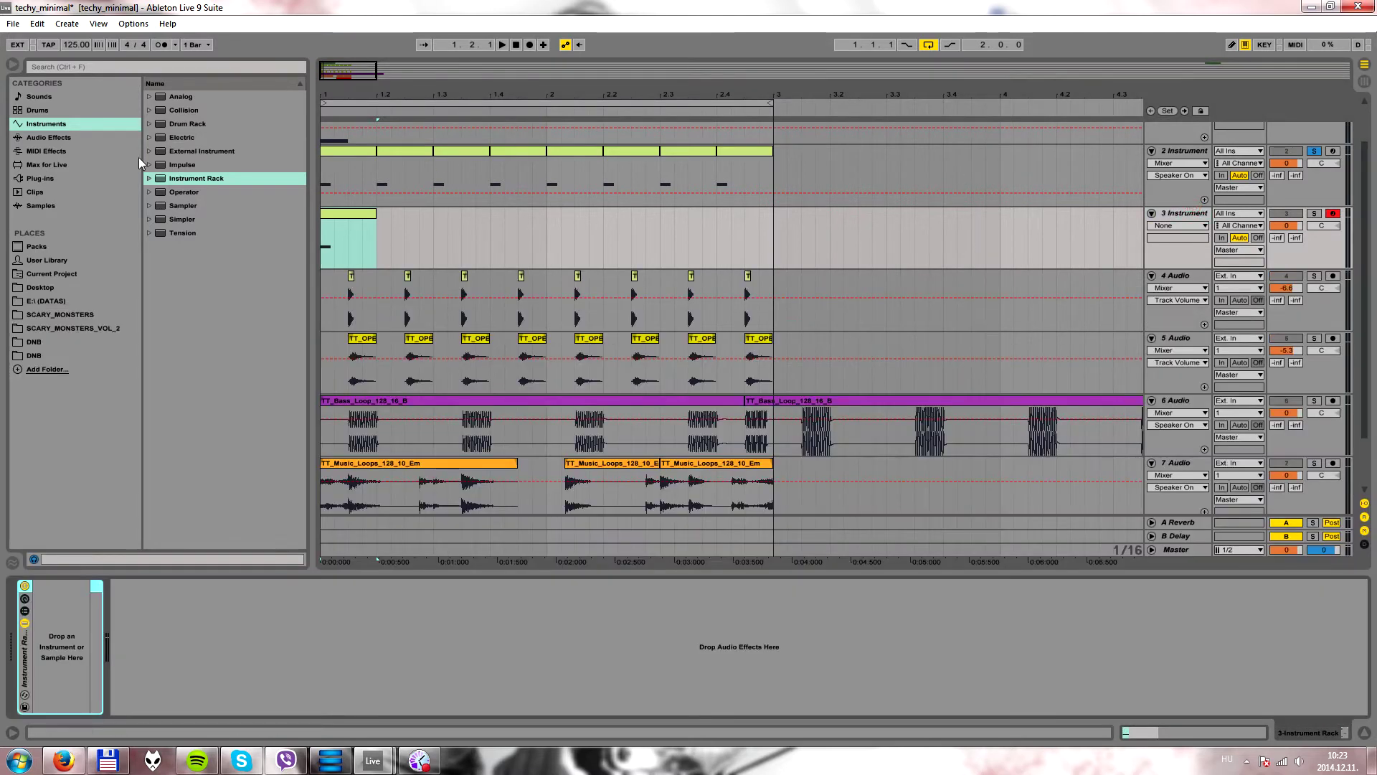
{"action": "left_click_drag", "start_coordinate": [186, 192], "coordinate": [78, 617]}
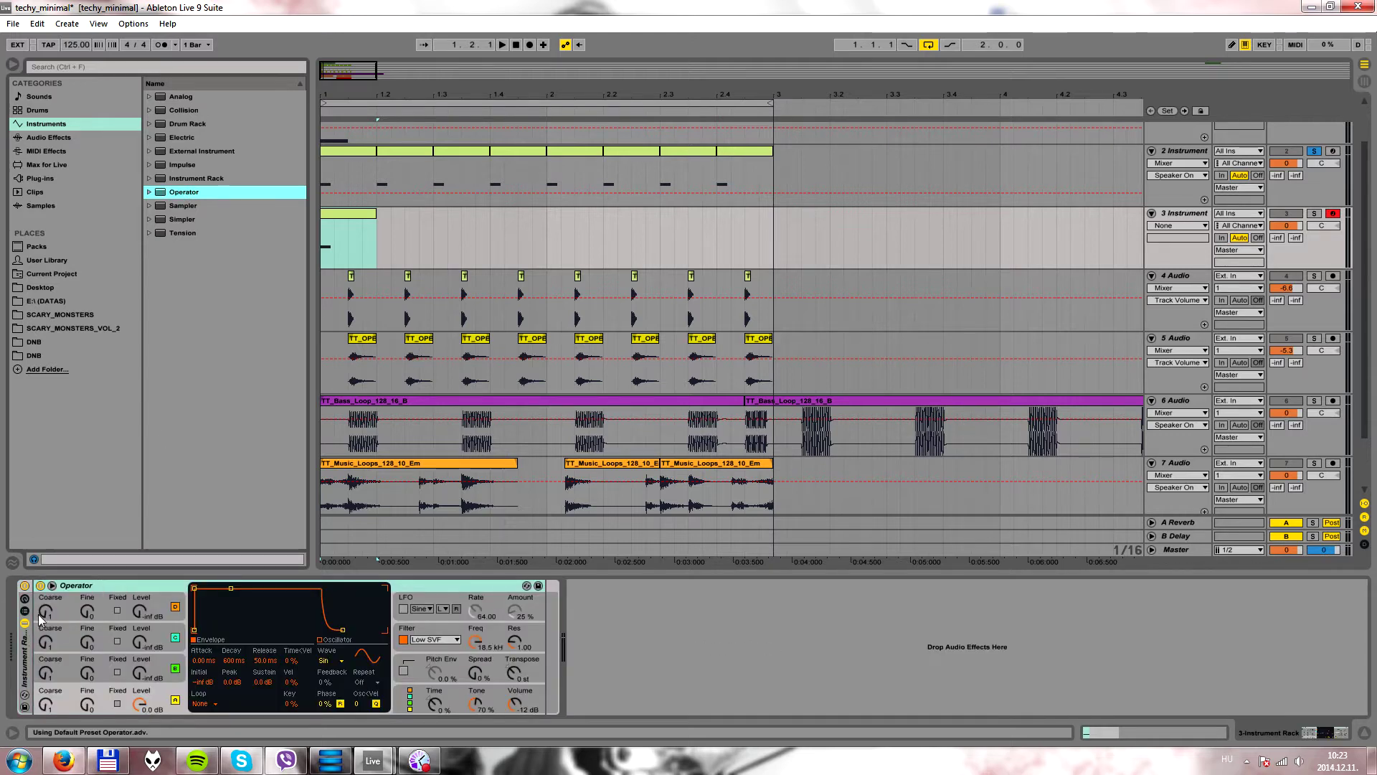
{"action": "left_click", "coordinate": [25, 616]}
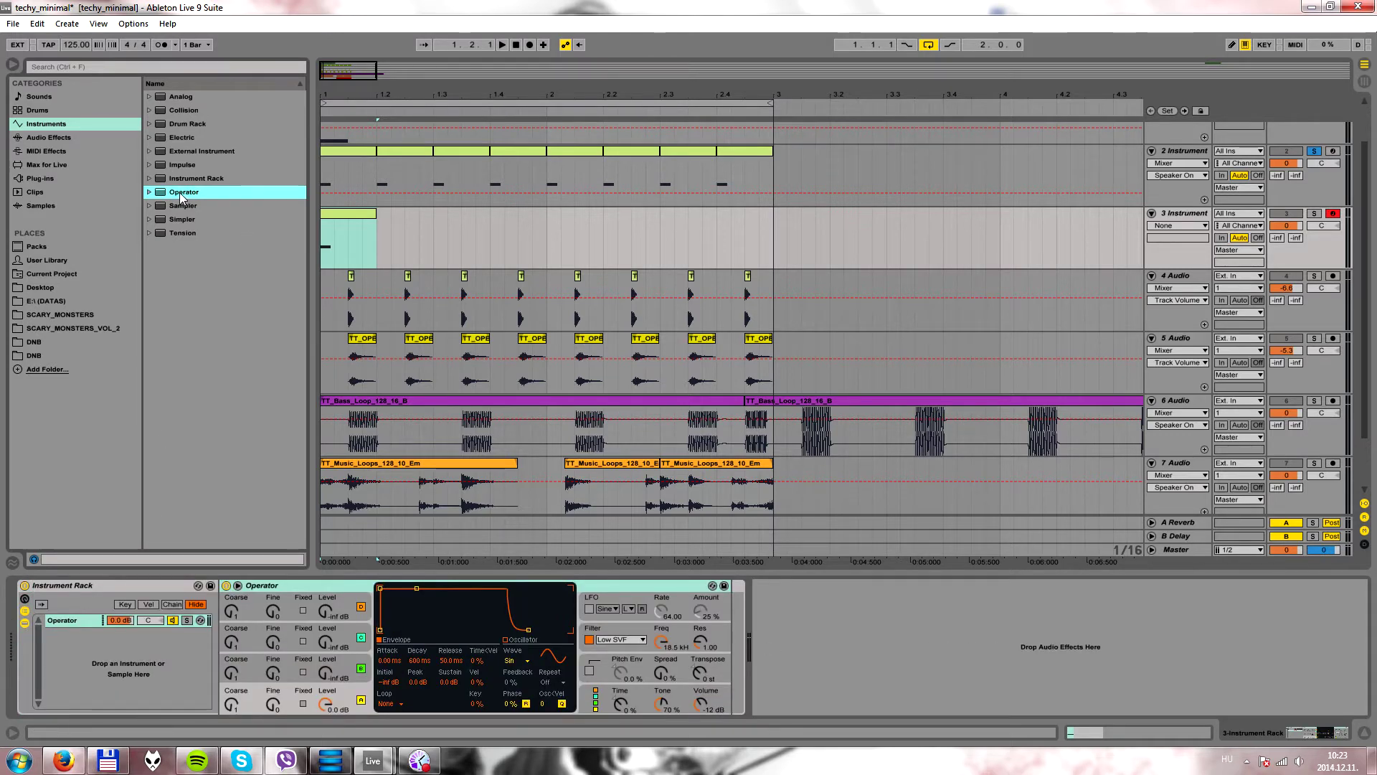
{"action": "left_click", "coordinate": [74, 615]}
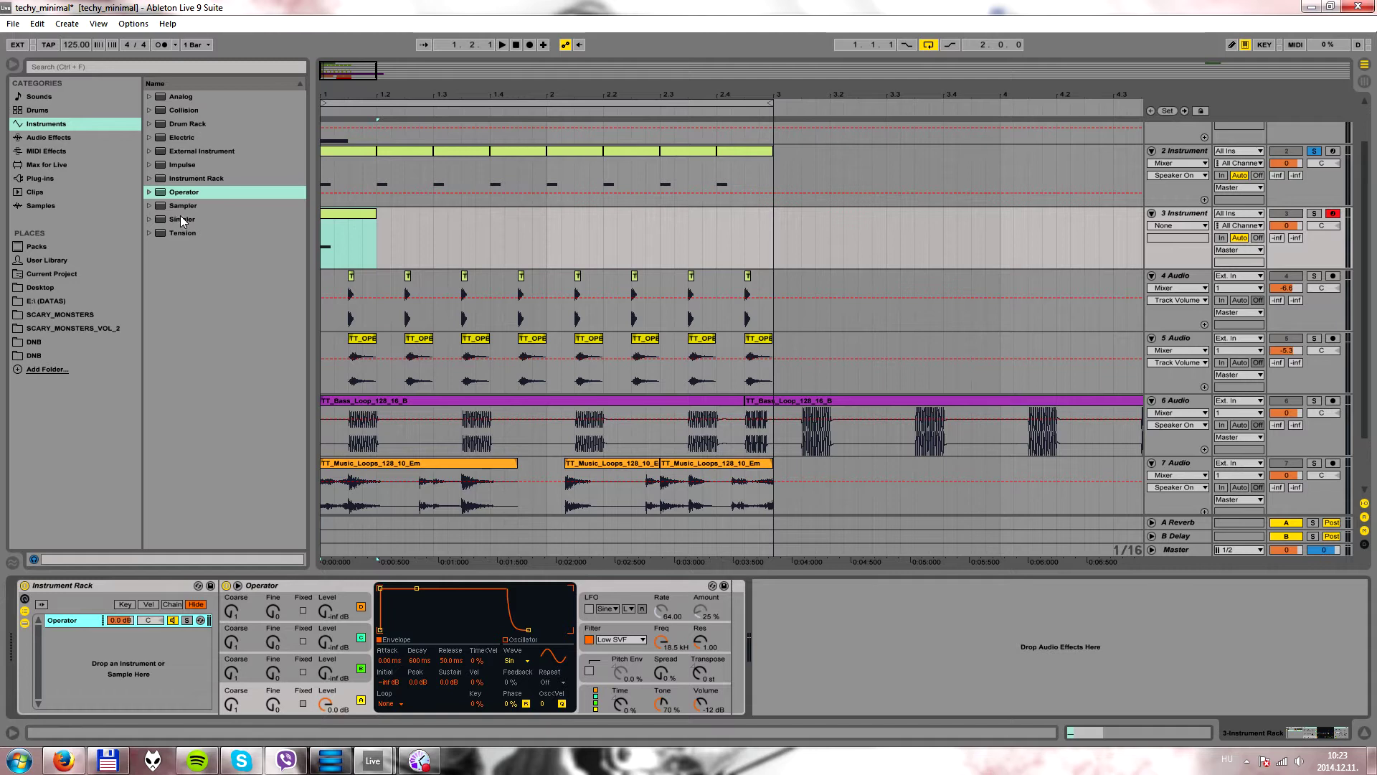
- Add a Pitch MIDI effect in front of Operator in the chain, set to +17 st
{"action": "left_click", "coordinate": [43, 151]}
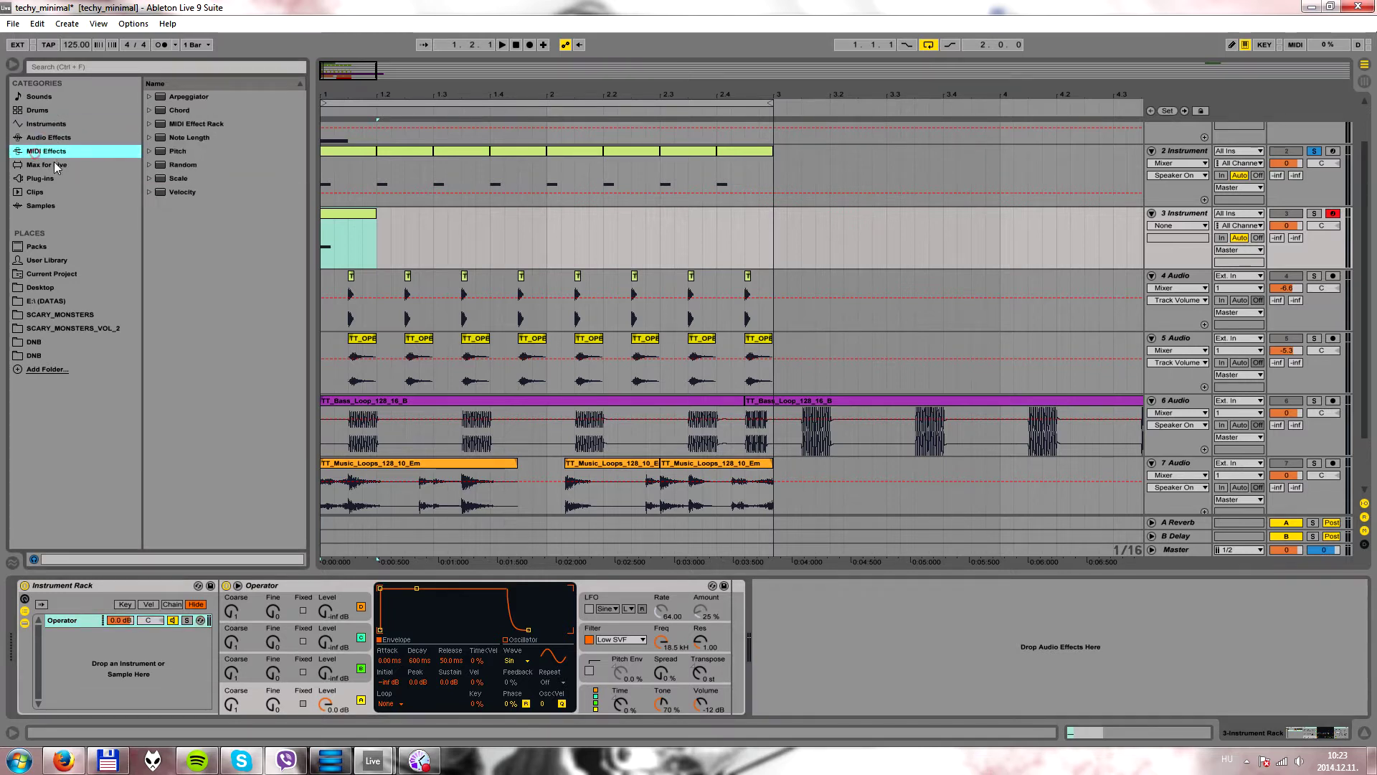
{"action": "left_click_drag", "start_coordinate": [185, 154], "coordinate": [249, 634]}
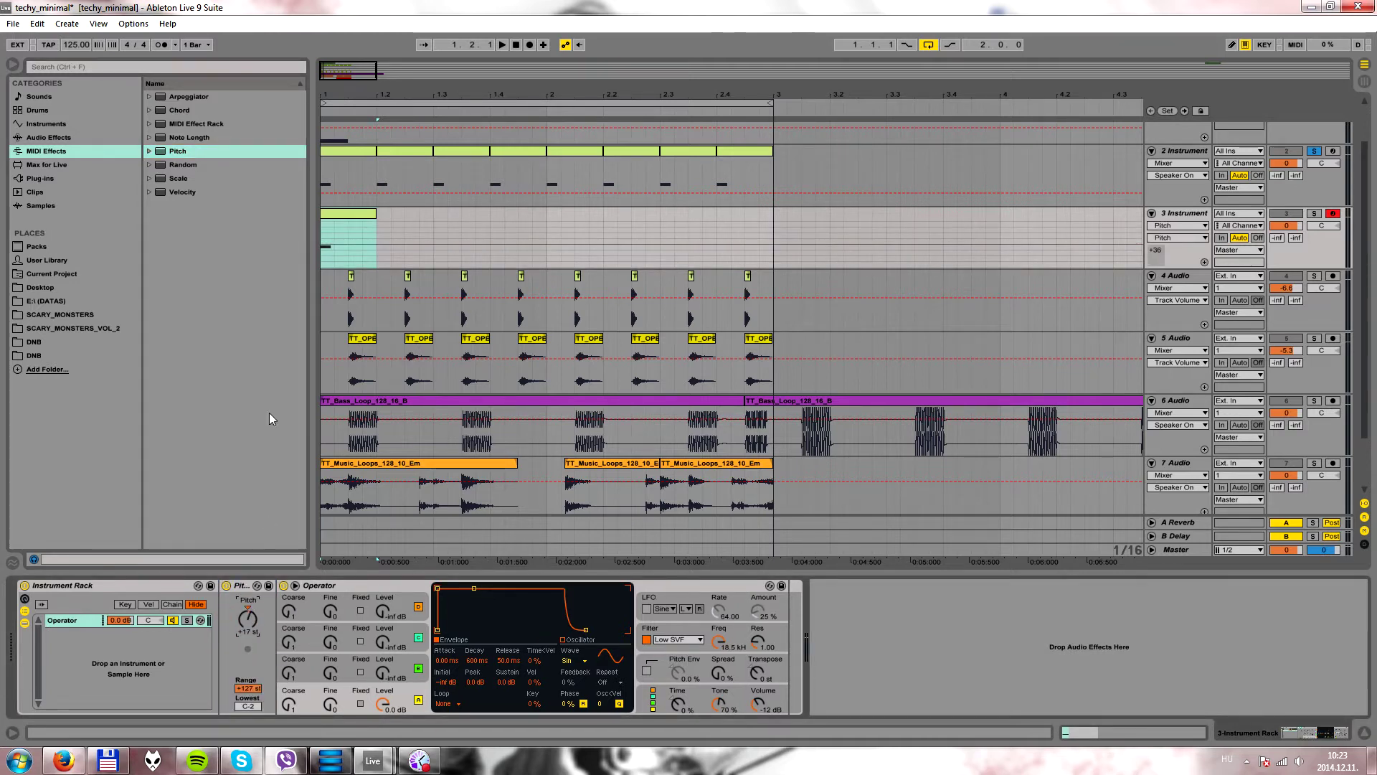
- Solo the new third track instead of the second and play its kick clip
{"action": "left_click", "coordinate": [347, 213]}
{"action": "left_click", "coordinate": [1310, 214]}
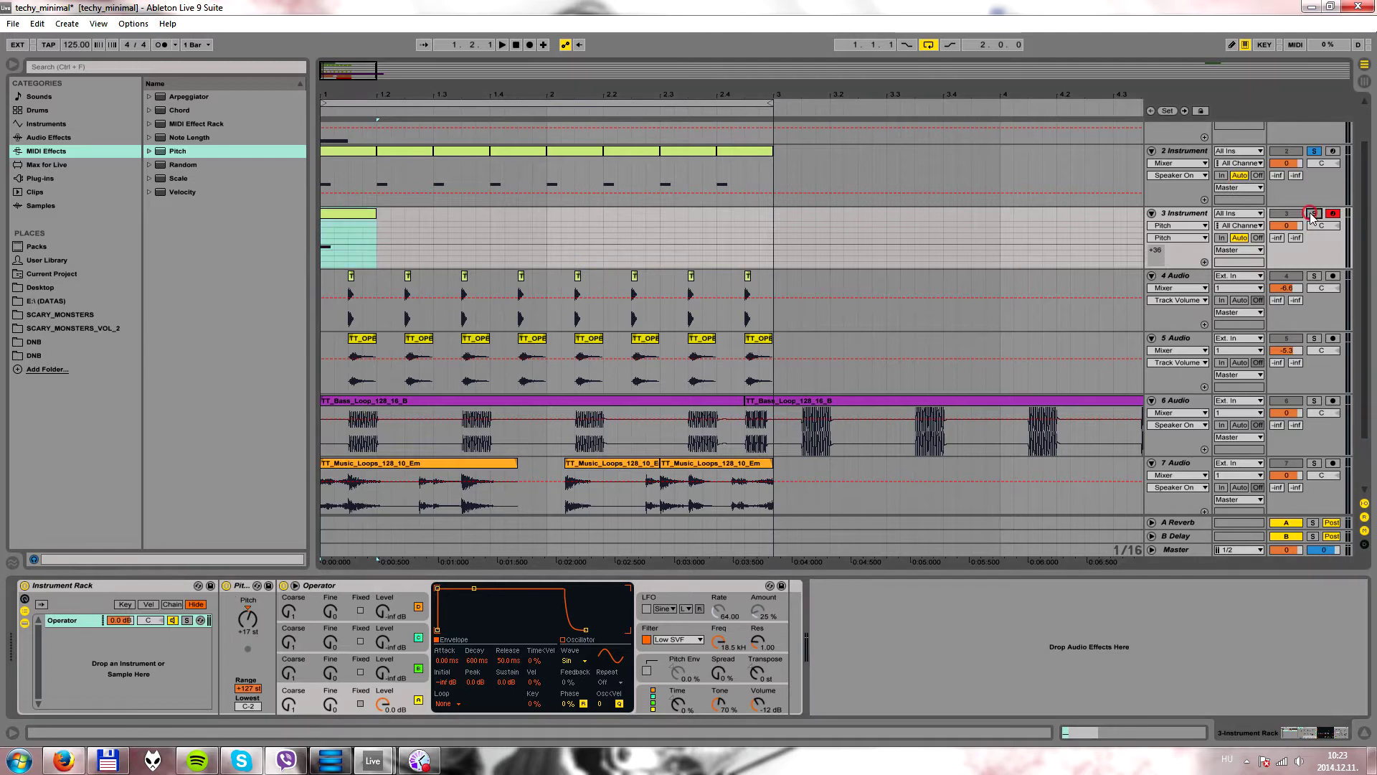
{"action": "left_click", "coordinate": [349, 212]}
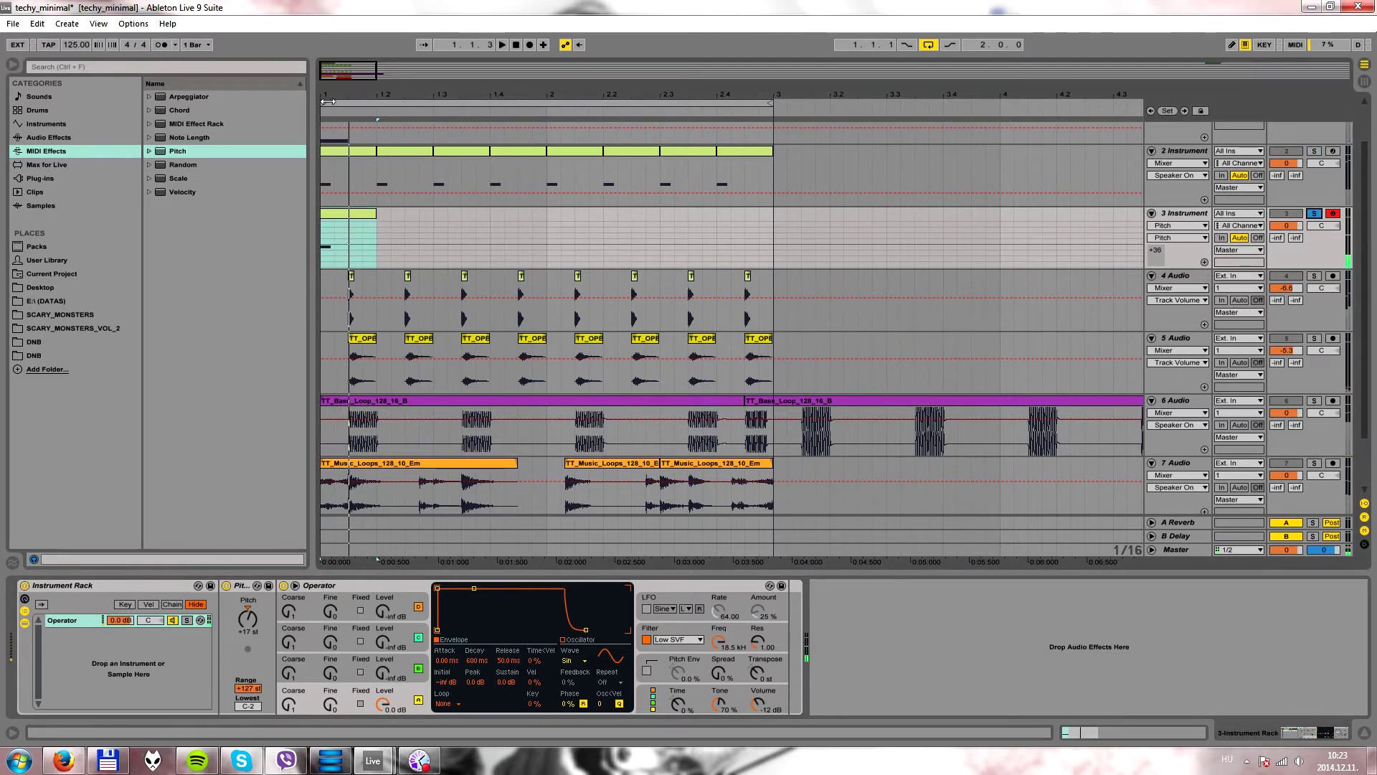
{"action": "left_click_drag", "start_coordinate": [333, 95], "coordinate": [347, 166]}
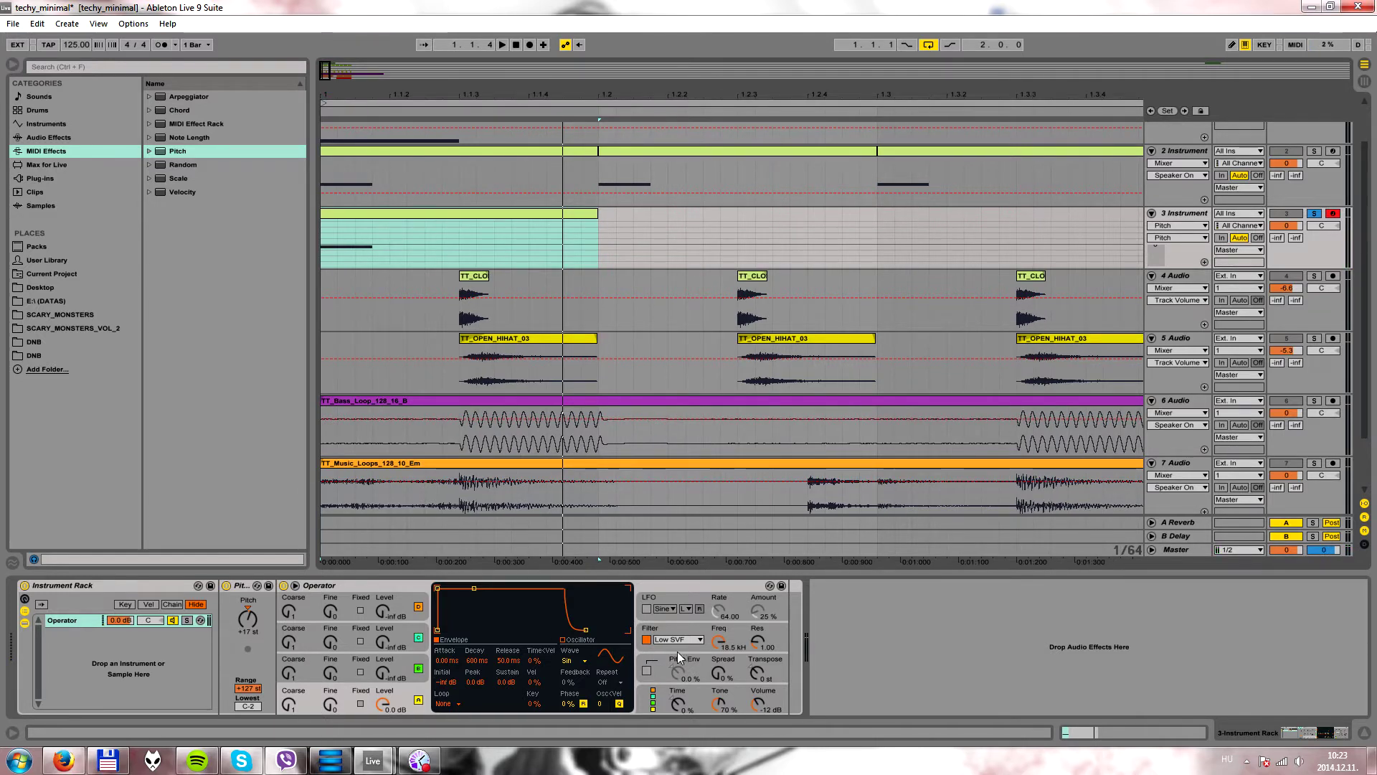
- Enable Operator's pitch envelope with a Pitch Env amount of 100% and an initial level of +48 st
{"action": "left_click", "coordinate": [646, 669]}
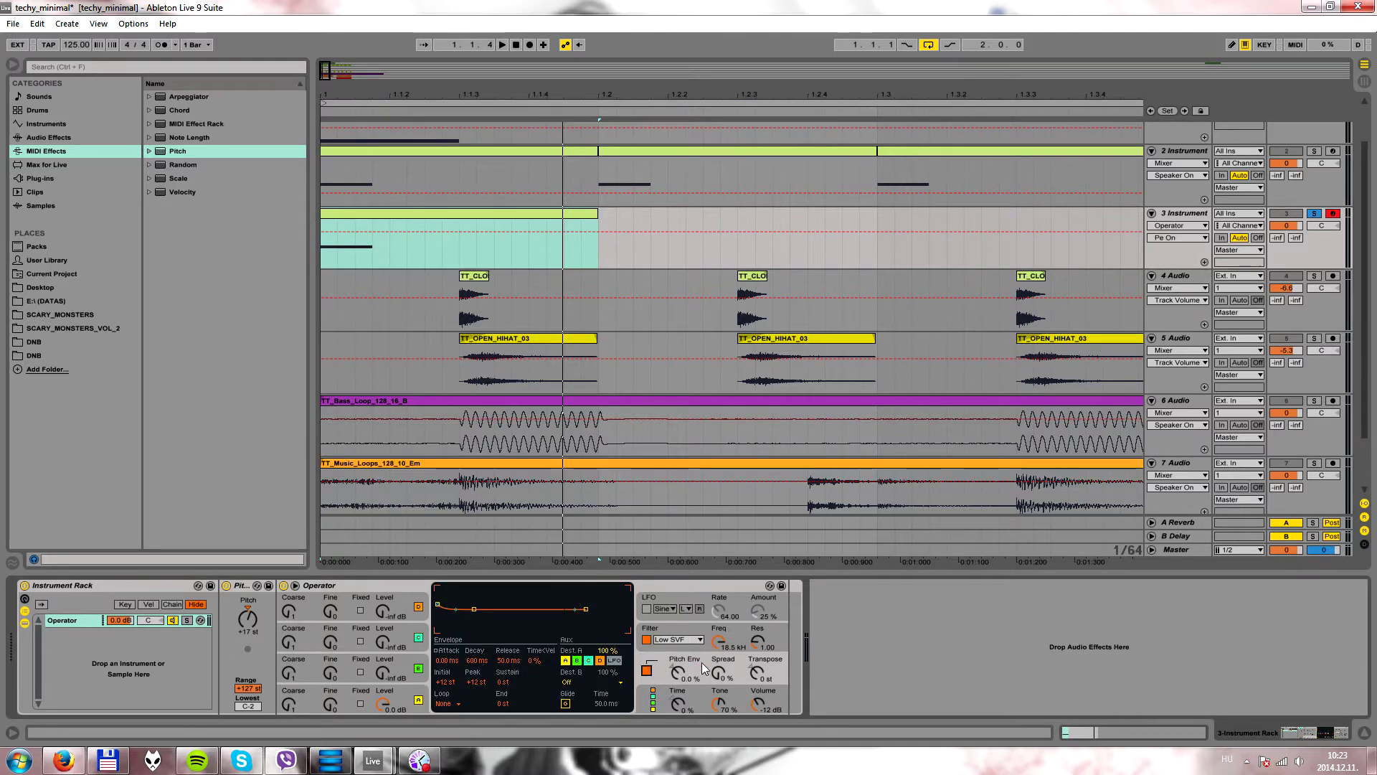
{"action": "left_click_drag", "start_coordinate": [679, 674], "coordinate": [679, 617]}
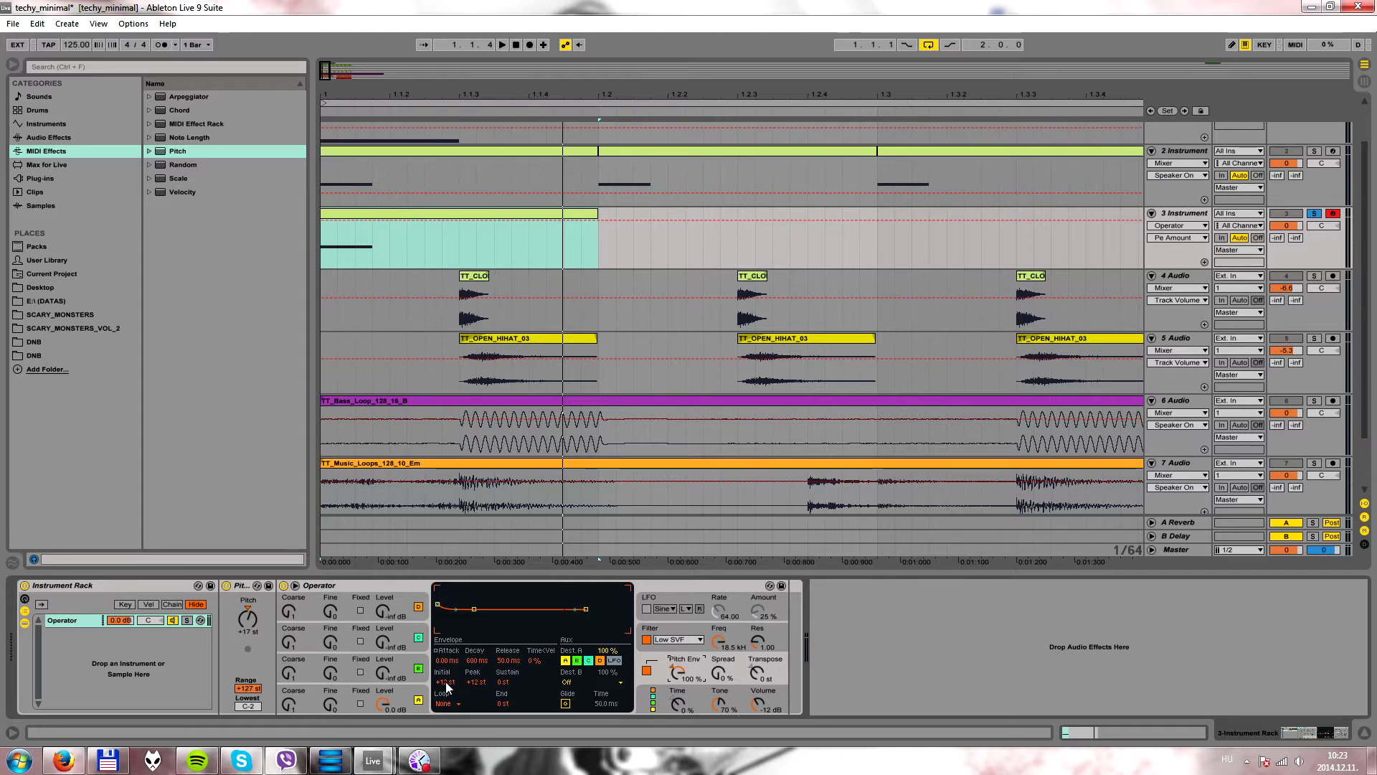
{"action": "left_click_drag", "start_coordinate": [446, 686], "coordinate": [446, 660]}
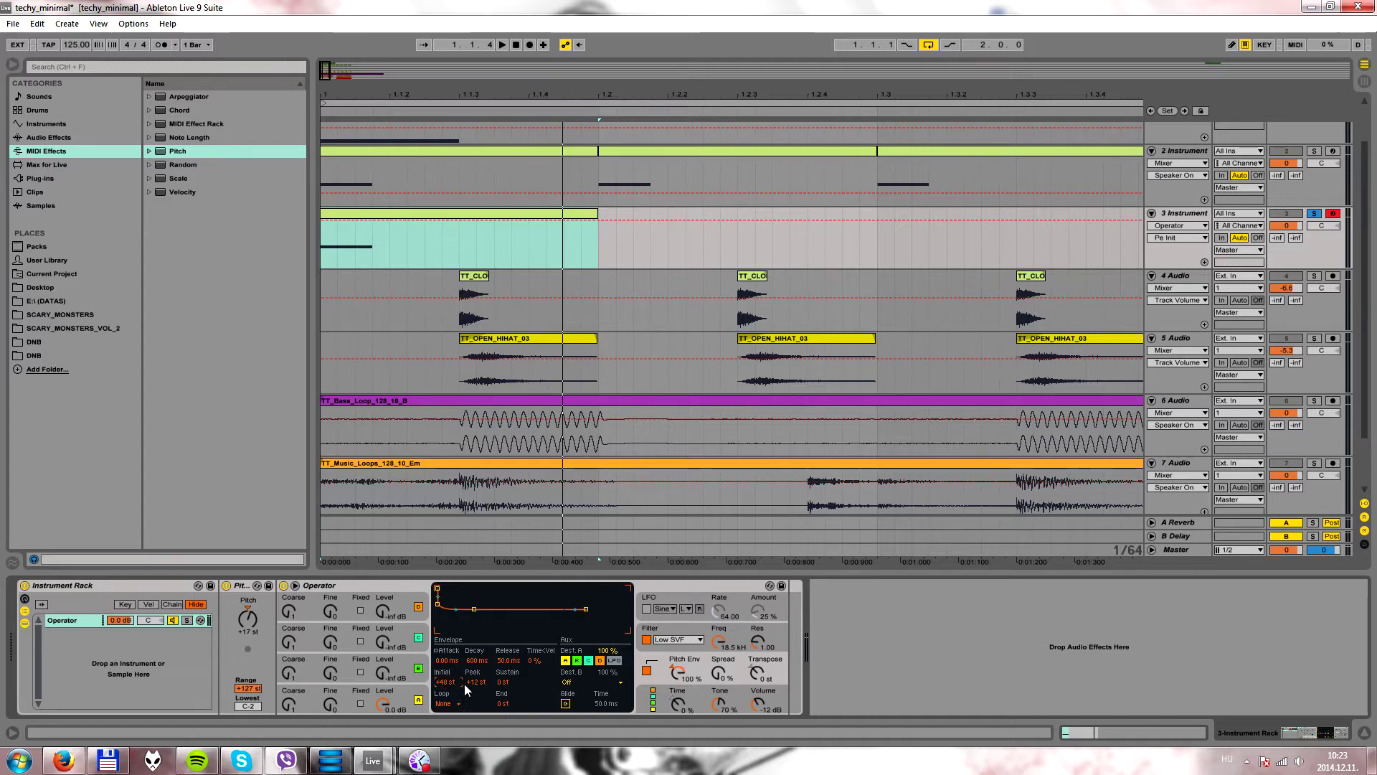
- Set Operator's pitch envelope peak to +24 st and both its sustain and end levels to -12 st
{"action": "left_click", "coordinate": [471, 683]}
{"action": "type", "text": "24"}
{"action": "key", "text": "Return"}
{"action": "left_click", "coordinate": [503, 676]}
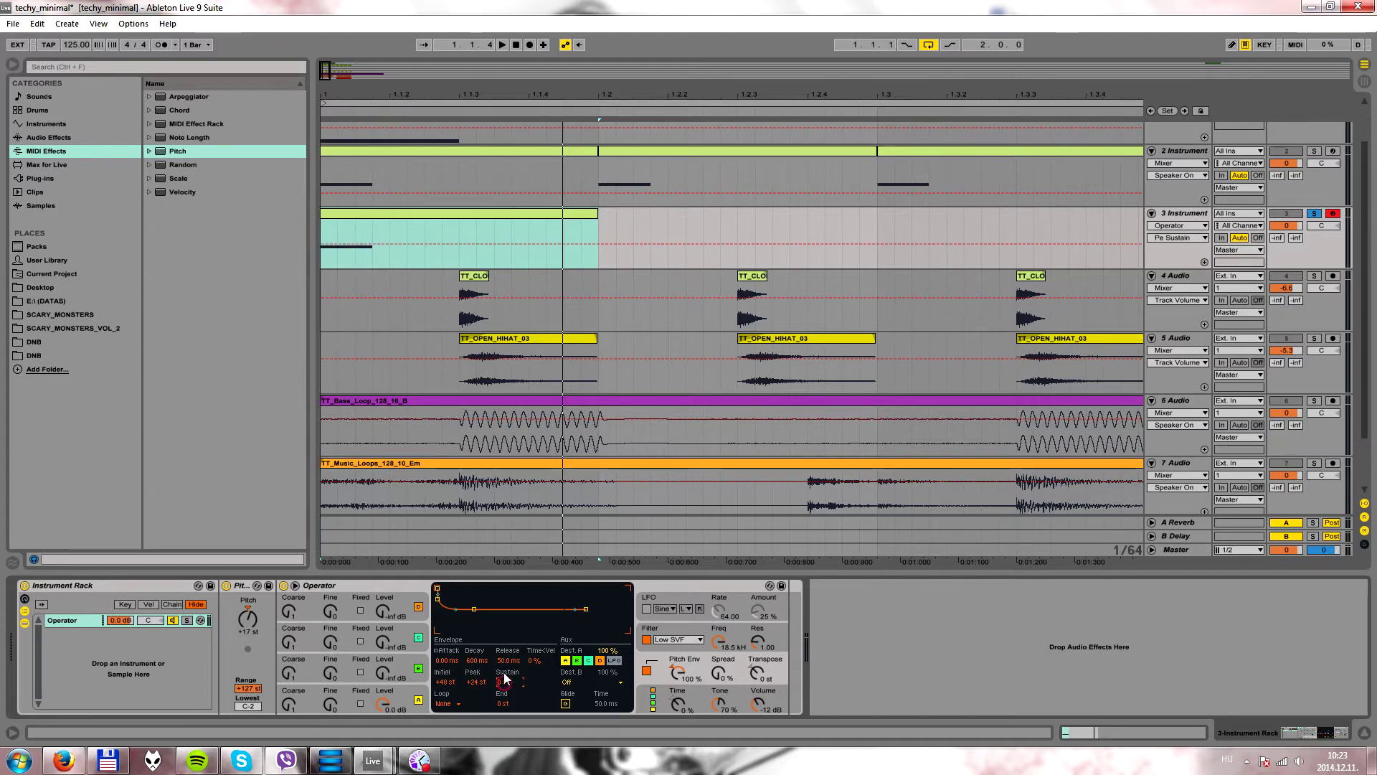
{"action": "type", "text": "-12"}
{"action": "key", "text": "Return"}
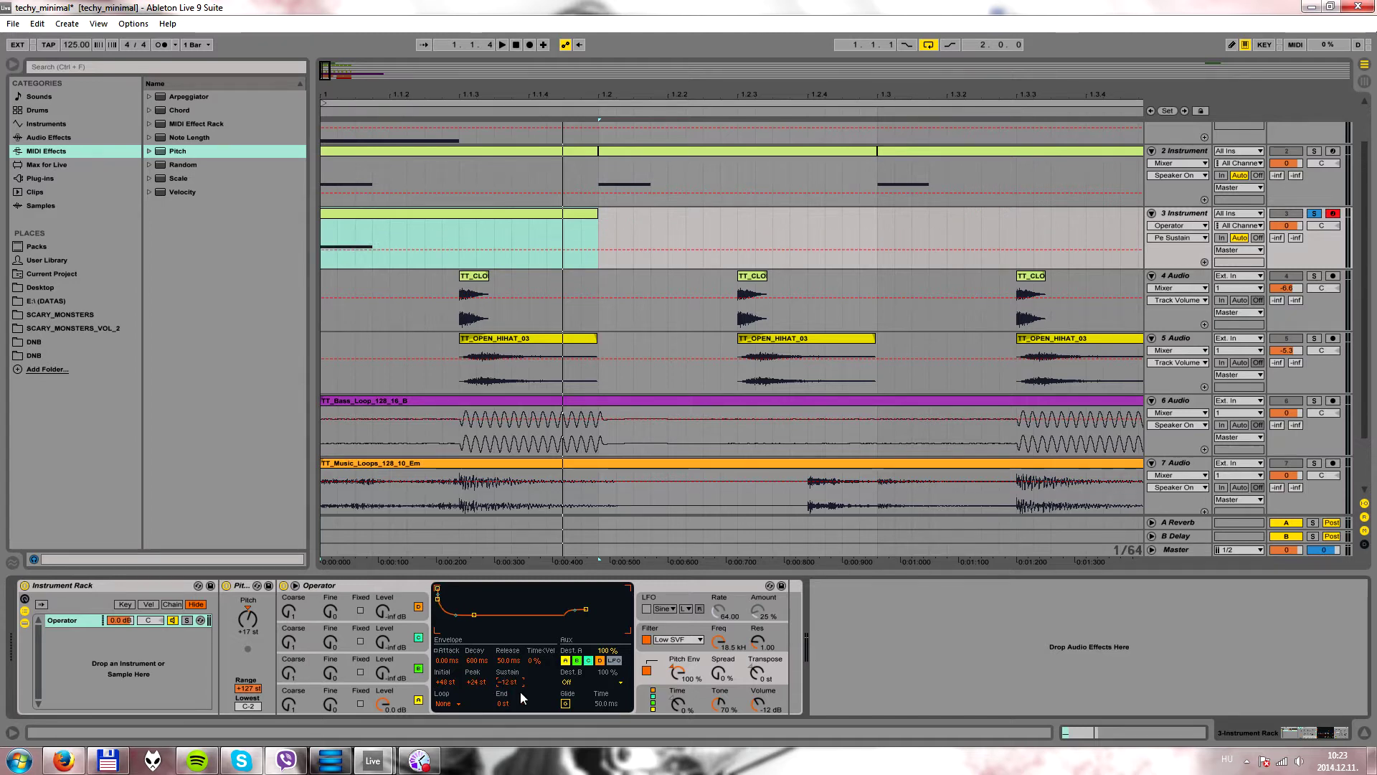
{"action": "left_click", "coordinate": [495, 704]}
{"action": "type", "text": "-12"}
{"action": "key", "text": "Return"}
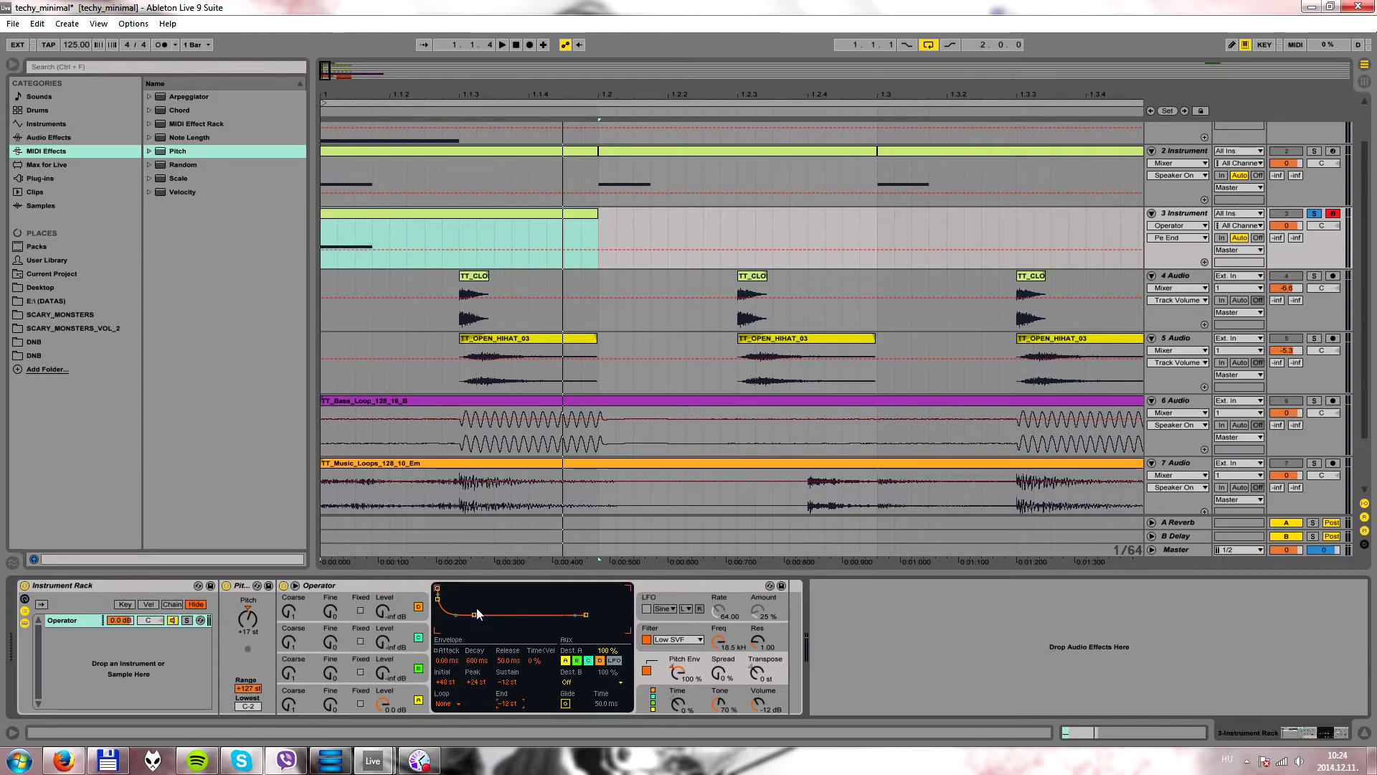
- Set the pitch envelope's attack to 0.90 ms and its decay to 206 ms, playing the kick between the changes
{"action": "left_click", "coordinate": [444, 660]}
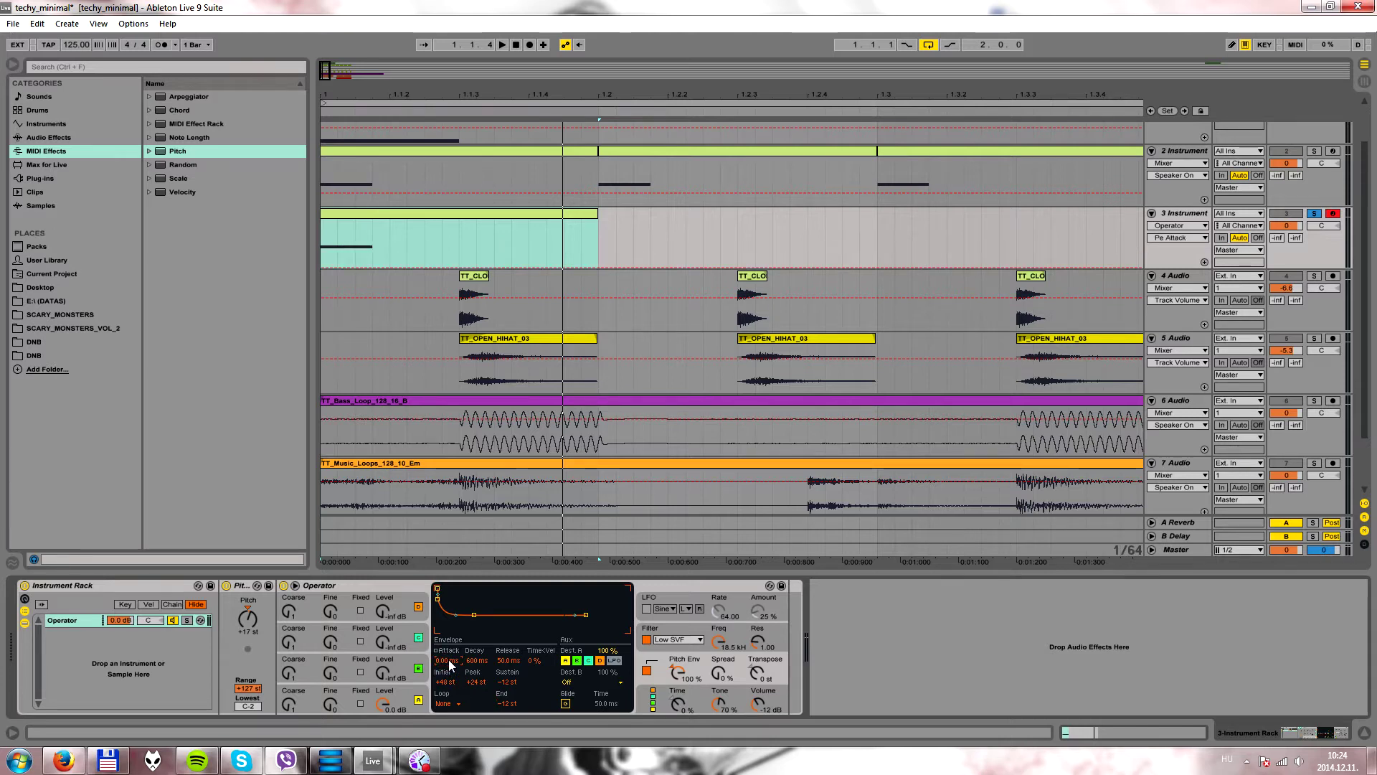
{"action": "type", "text": "0.9"}
{"action": "key", "text": "Return"}
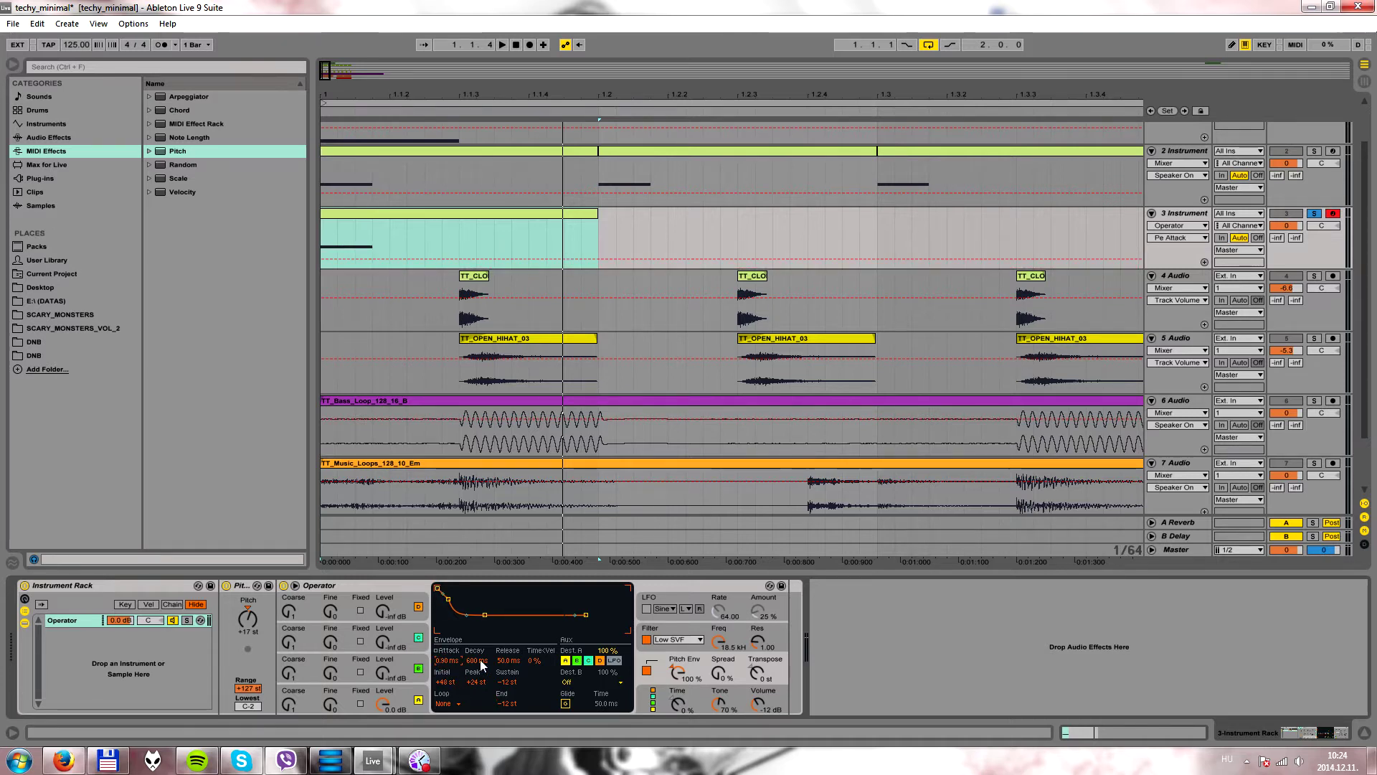
{"action": "key", "text": "space"}
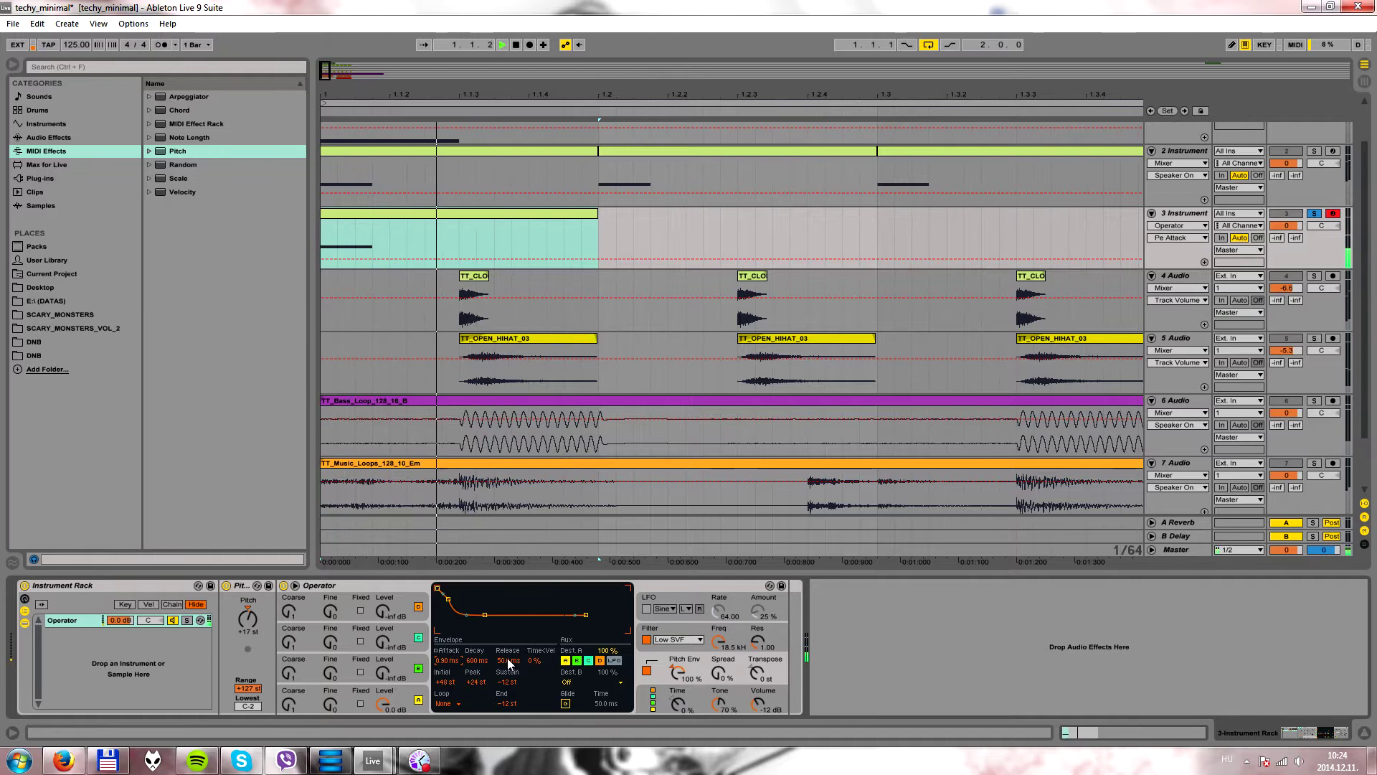
{"action": "key", "text": "space"}
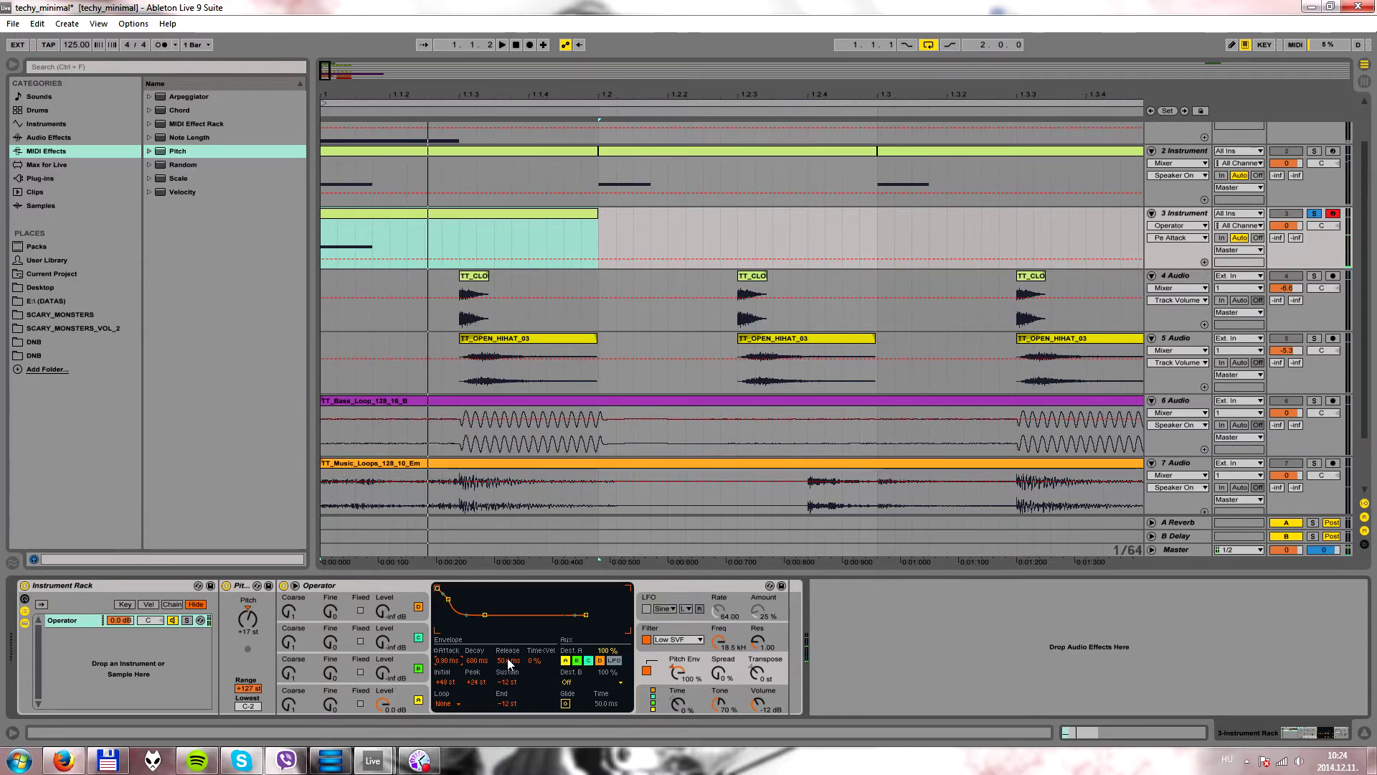
{"action": "left_click", "coordinate": [478, 660]}
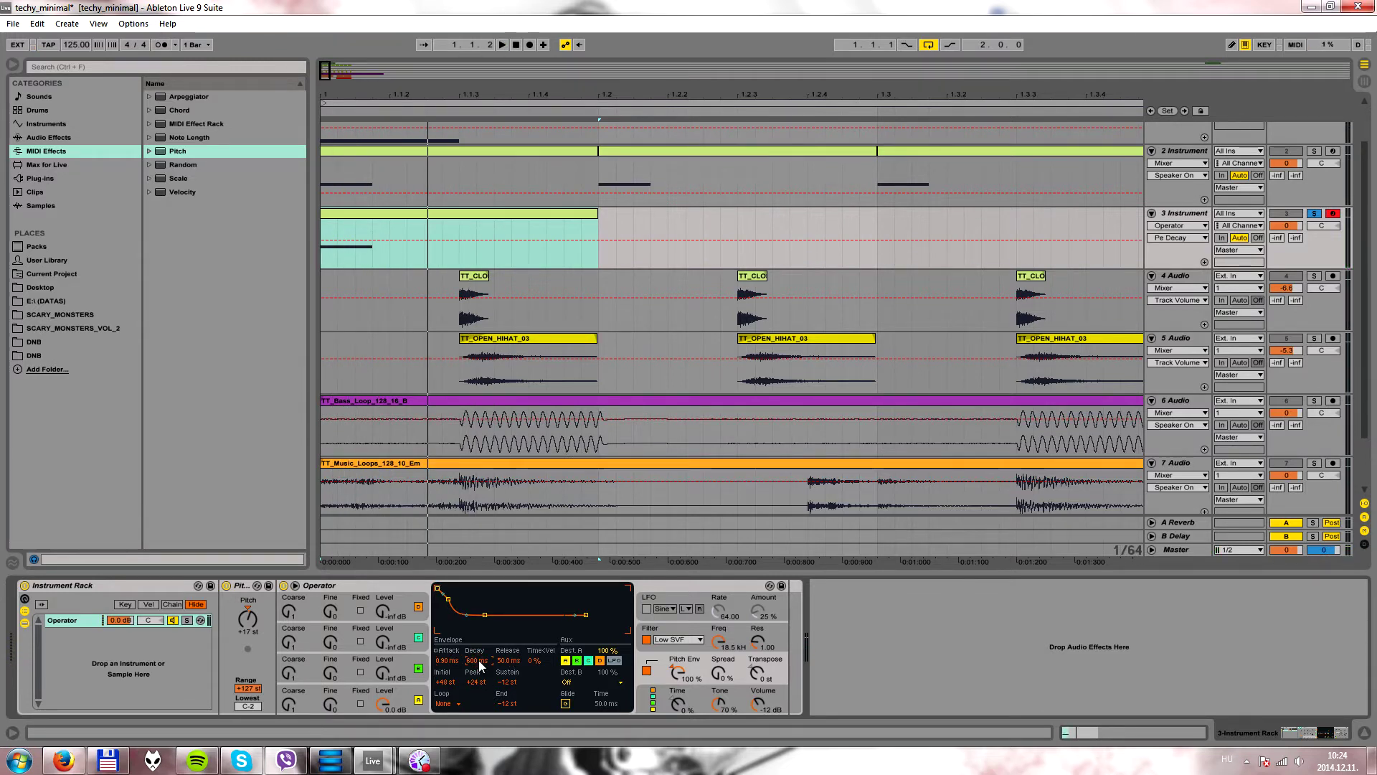
{"action": "type", "text": "206"}
{"action": "key", "text": "Return"}
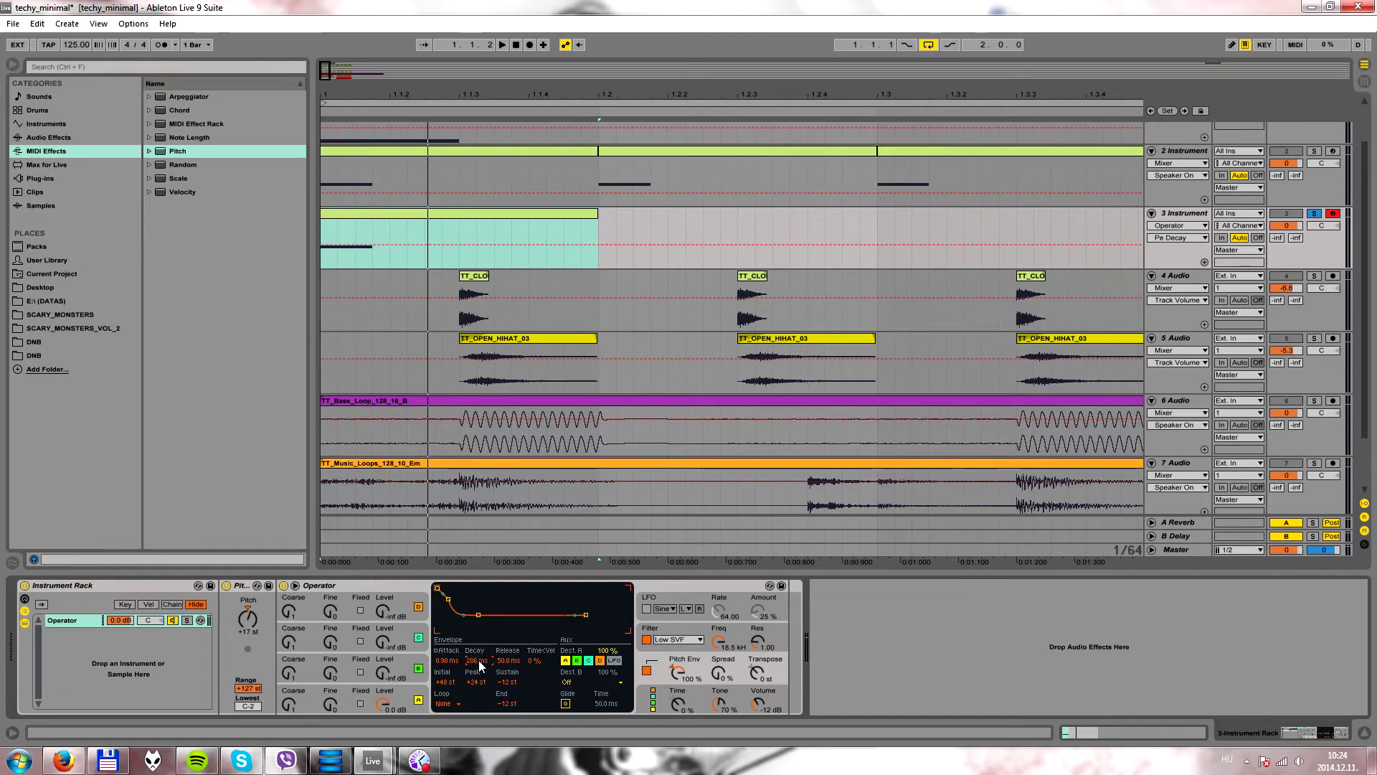
- Play the soloed kick a few times to hear the edited pitch envelope
{"action": "left_click", "coordinate": [502, 45]}
{"action": "left_click", "coordinate": [509, 43]}
{"action": "left_click", "coordinate": [505, 44]}
{"action": "left_click", "coordinate": [505, 45]}
{"action": "left_click", "coordinate": [508, 45]}
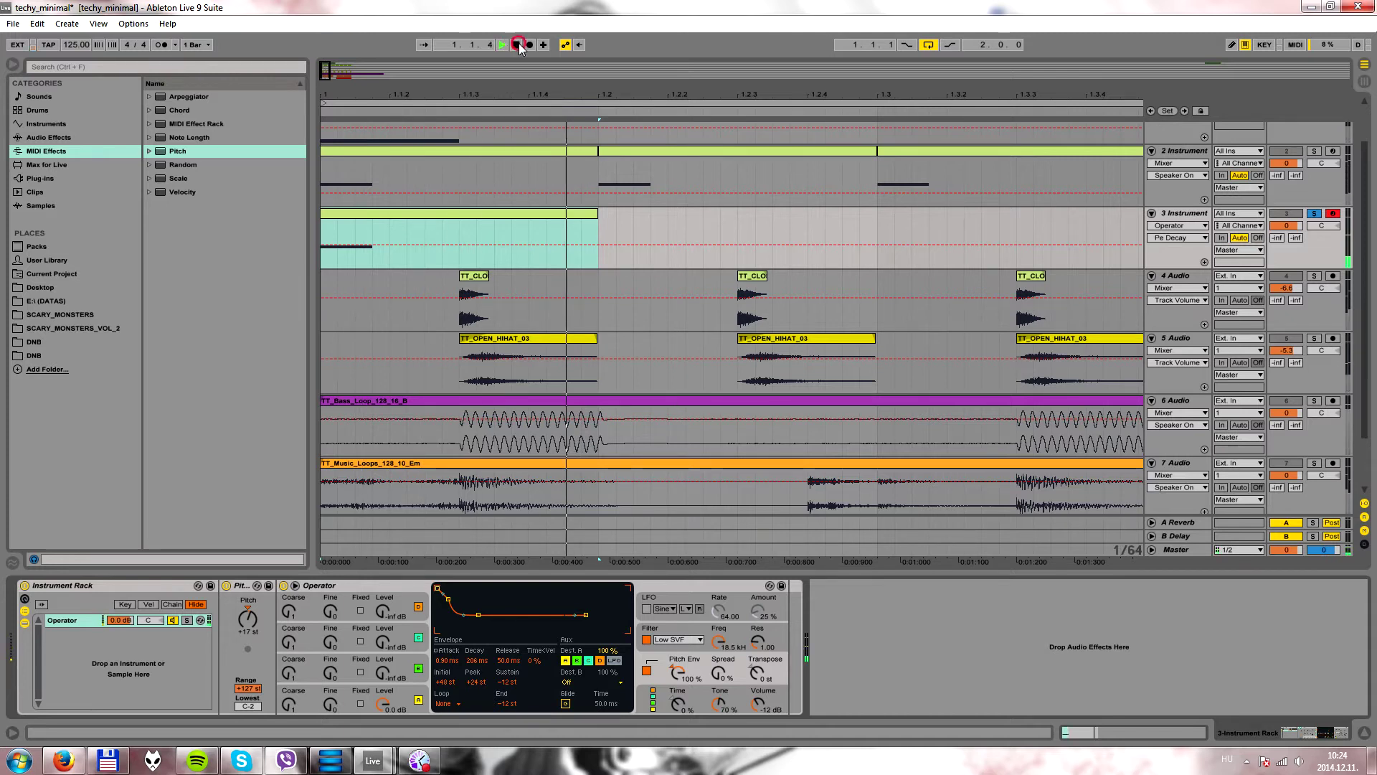
{"action": "left_click", "coordinate": [515, 44]}
{"action": "left_click", "coordinate": [504, 45]}
{"action": "left_click", "coordinate": [515, 44]}
- Set the loop to the one-beat length of the third track's kick clip and play it
{"action": "scroll", "coordinate": [470, 206], "scroll_direction": "down", "scroll_amount": 2}
{"action": "left_click", "coordinate": [473, 210]}
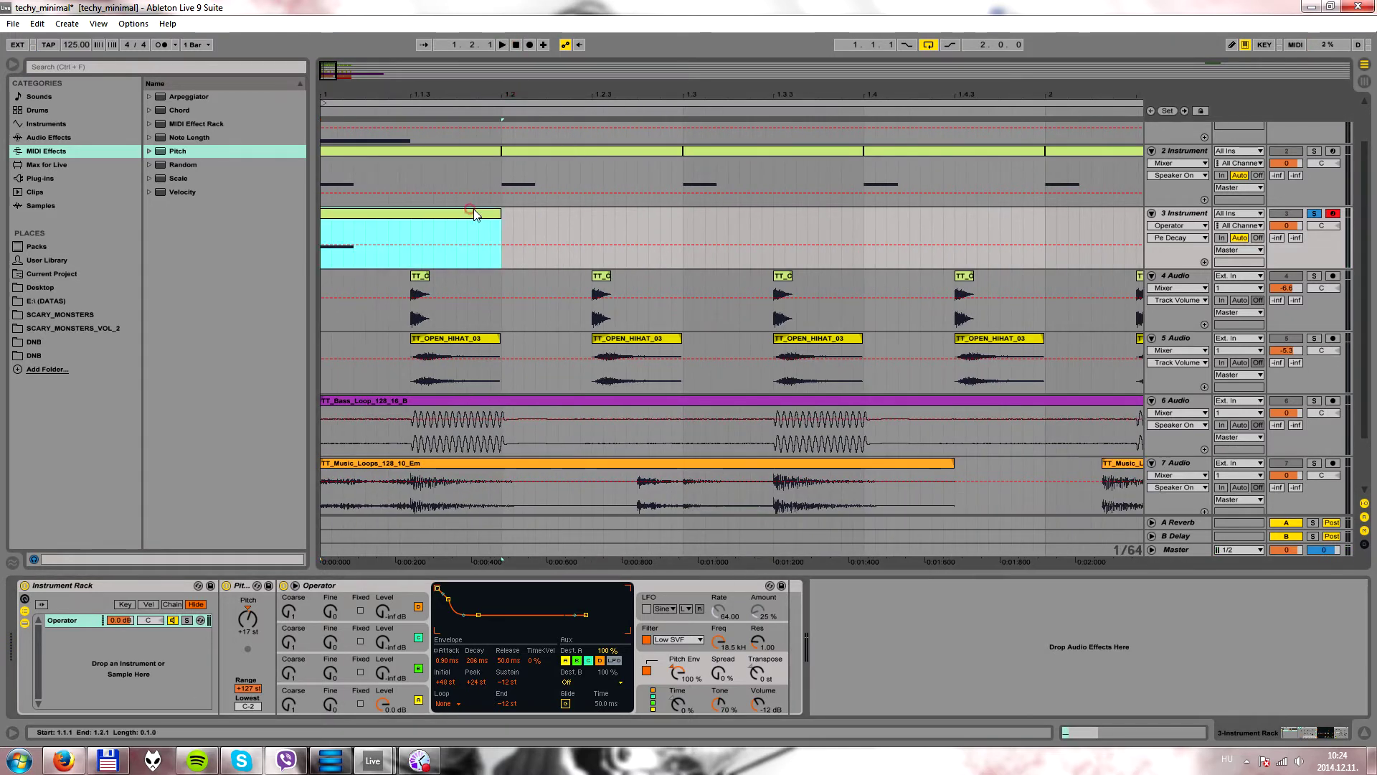
{"action": "left_click", "coordinate": [502, 45]}
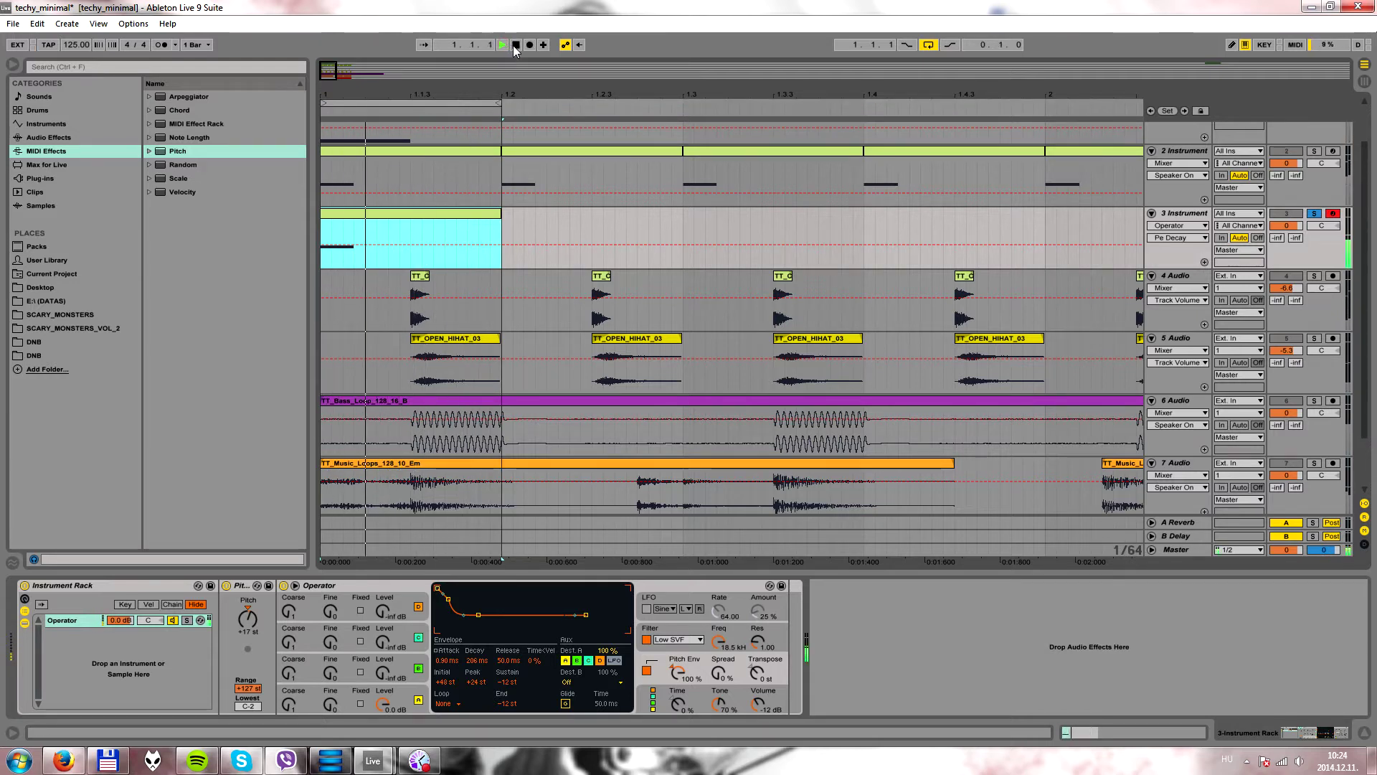
{"action": "left_click", "coordinate": [514, 45]}
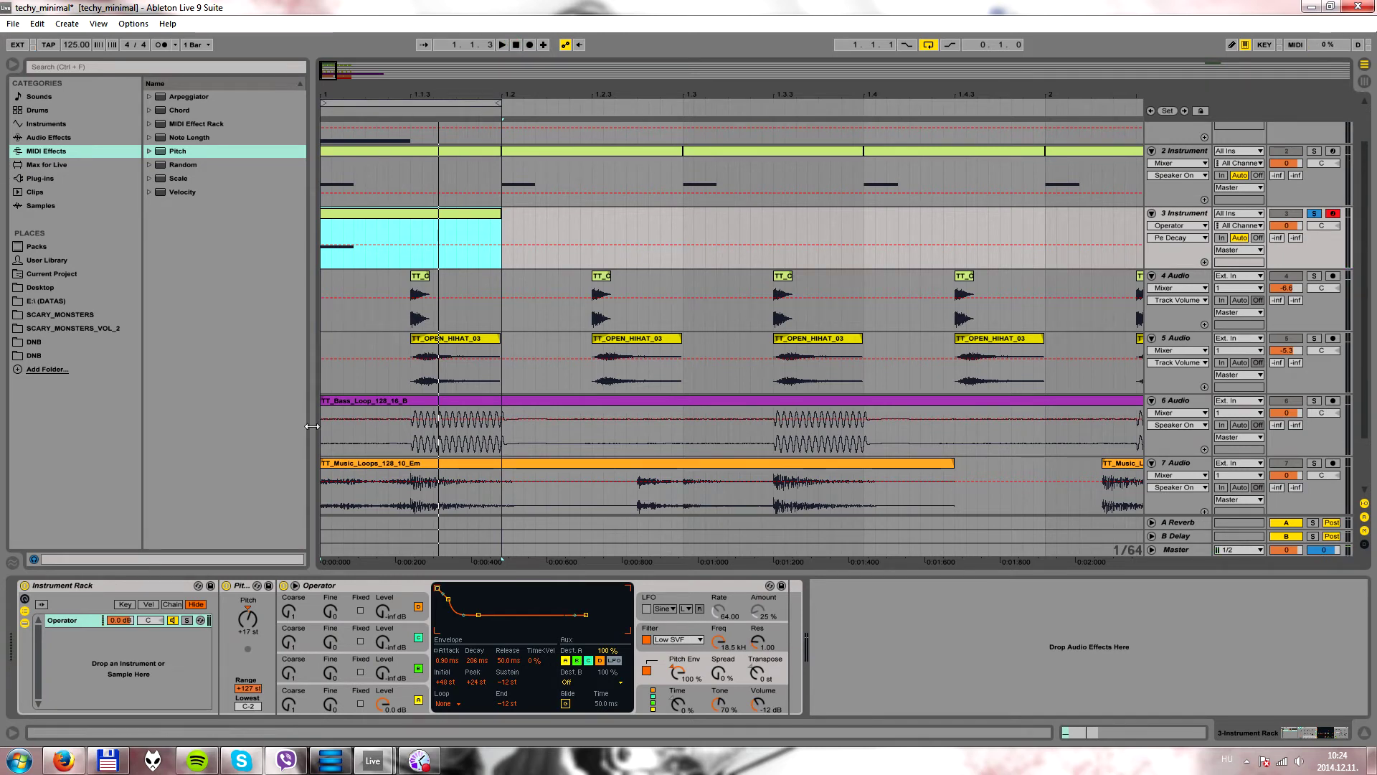
- Add an EQ Eight after Operator and cut band 2 by about 8 dB at 231 Hz with a Q of 1.94
{"action": "left_click", "coordinate": [54, 138]}
{"action": "left_click_drag", "start_coordinate": [183, 233], "coordinate": [785, 637]}
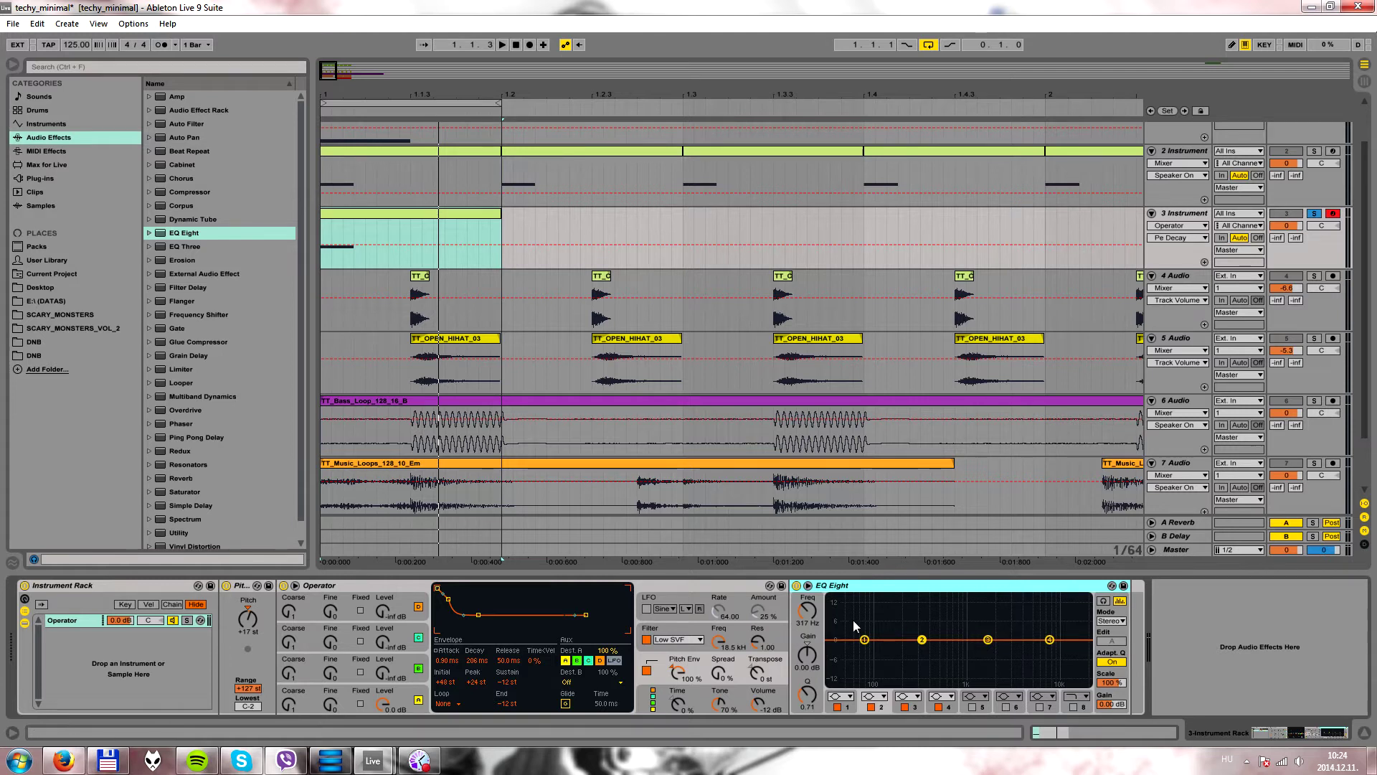
{"action": "left_click_drag", "start_coordinate": [815, 620], "coordinate": [816, 642]}
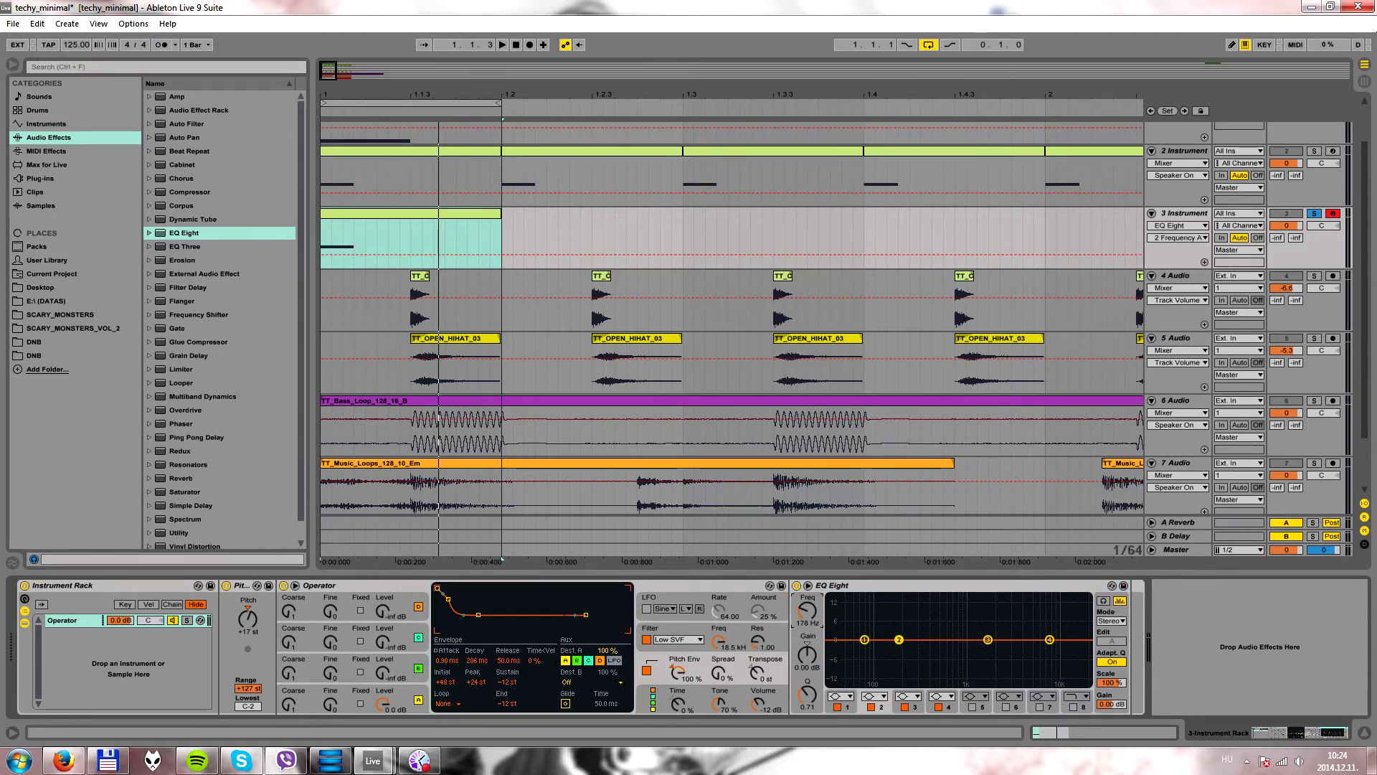
{"action": "left_click_drag", "start_coordinate": [901, 639], "coordinate": [910, 663]}
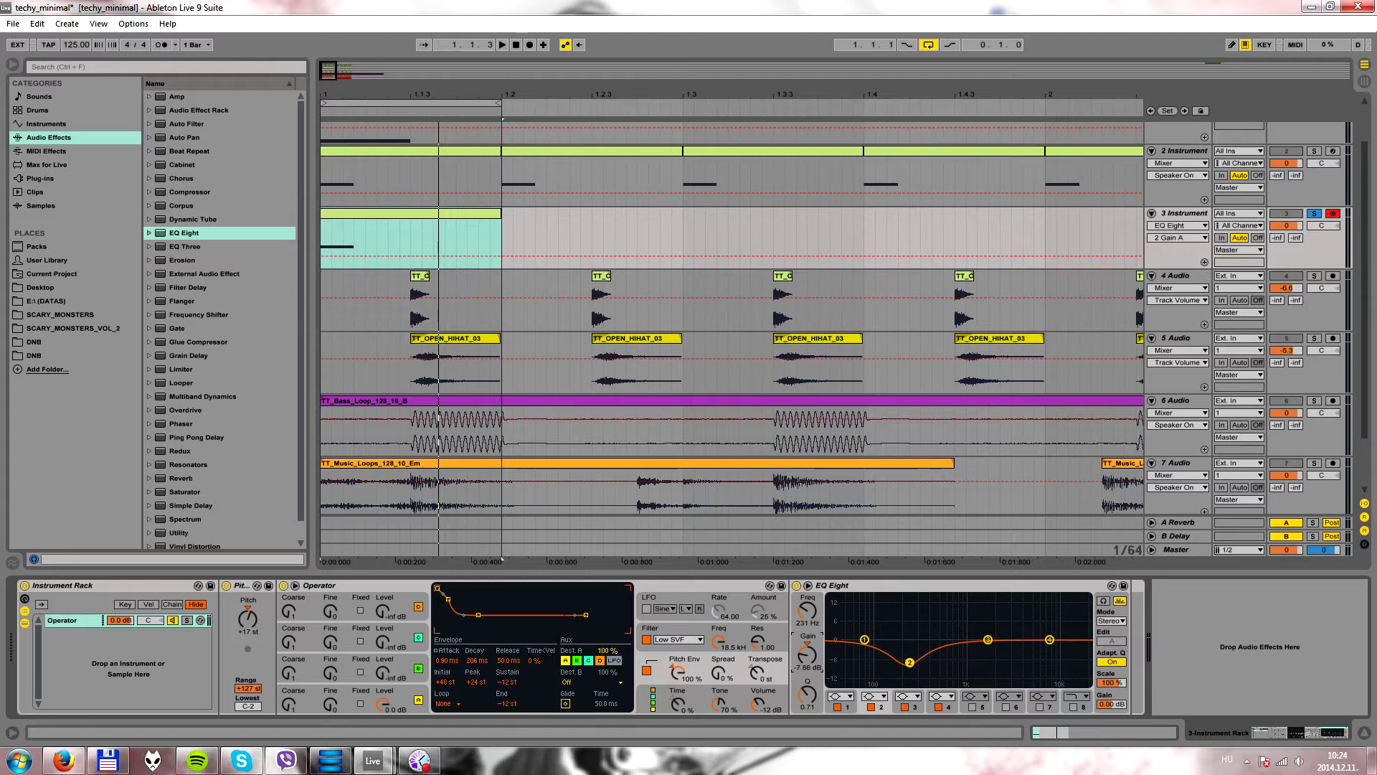
{"action": "left_click_drag", "start_coordinate": [807, 693], "coordinate": [807, 673]}
{"action": "left_click_drag", "start_coordinate": [807, 694], "coordinate": [807, 691]}
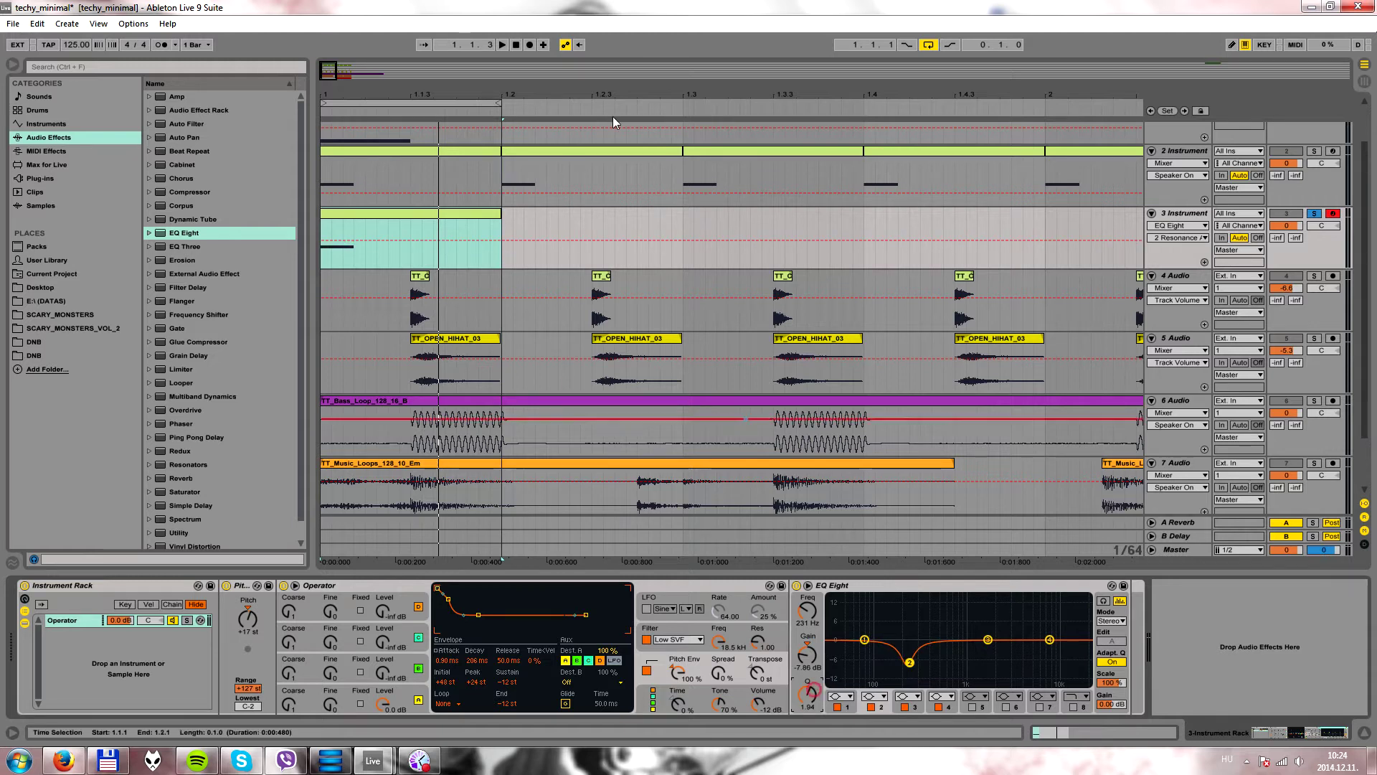
- Play the looped kick and compare its sound with EQ Eight bypassed and active
{"action": "left_click", "coordinate": [502, 45]}
{"action": "double_click", "coordinate": [517, 46]}
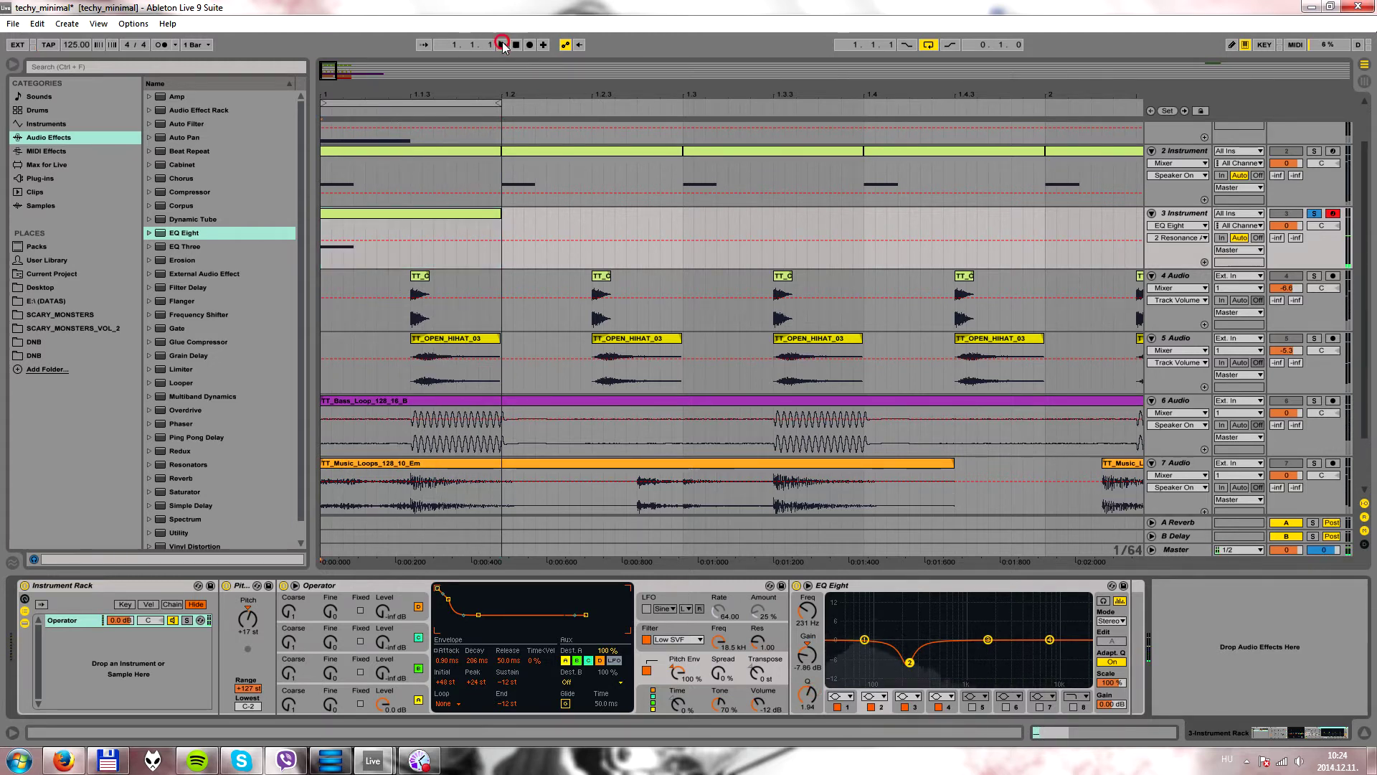
{"action": "left_click", "coordinate": [504, 46]}
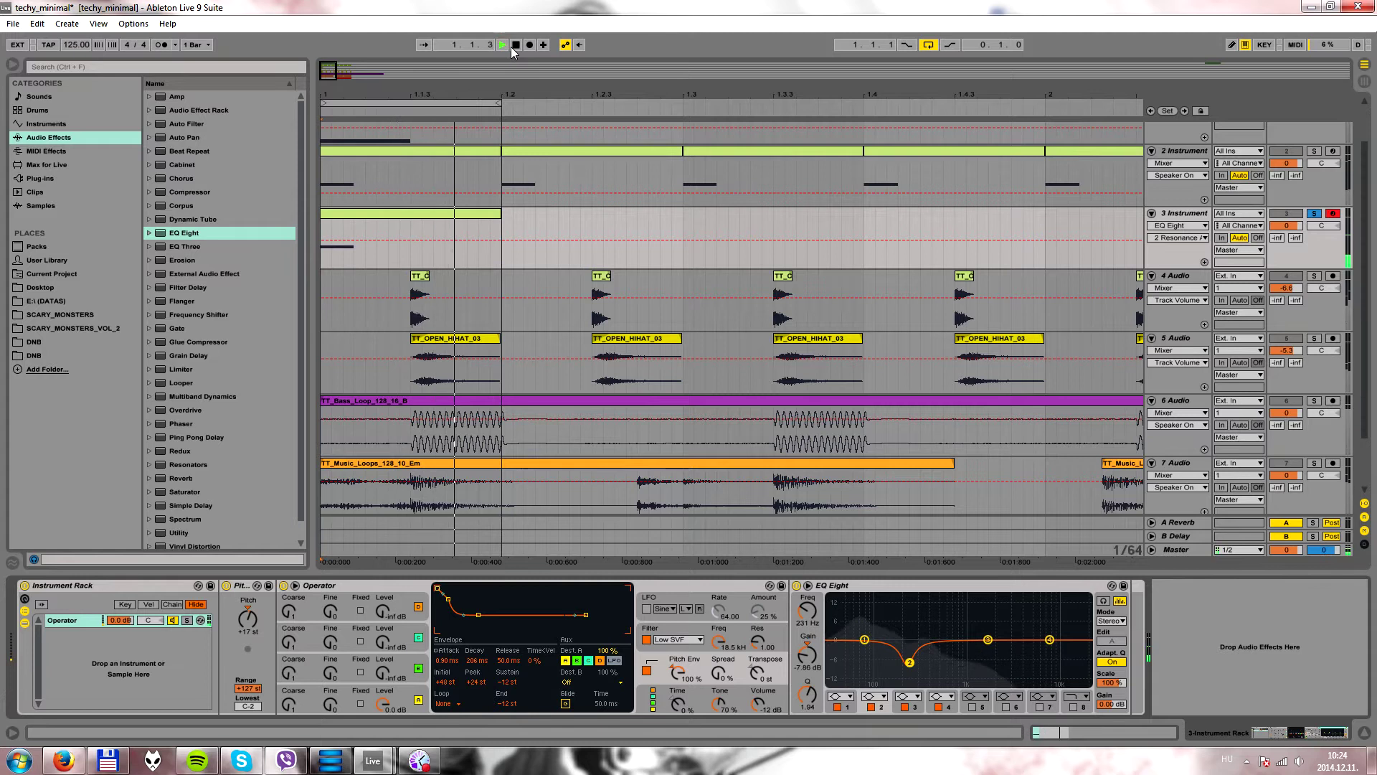
{"action": "left_click", "coordinate": [796, 586]}
{"action": "left_click", "coordinate": [796, 586]}
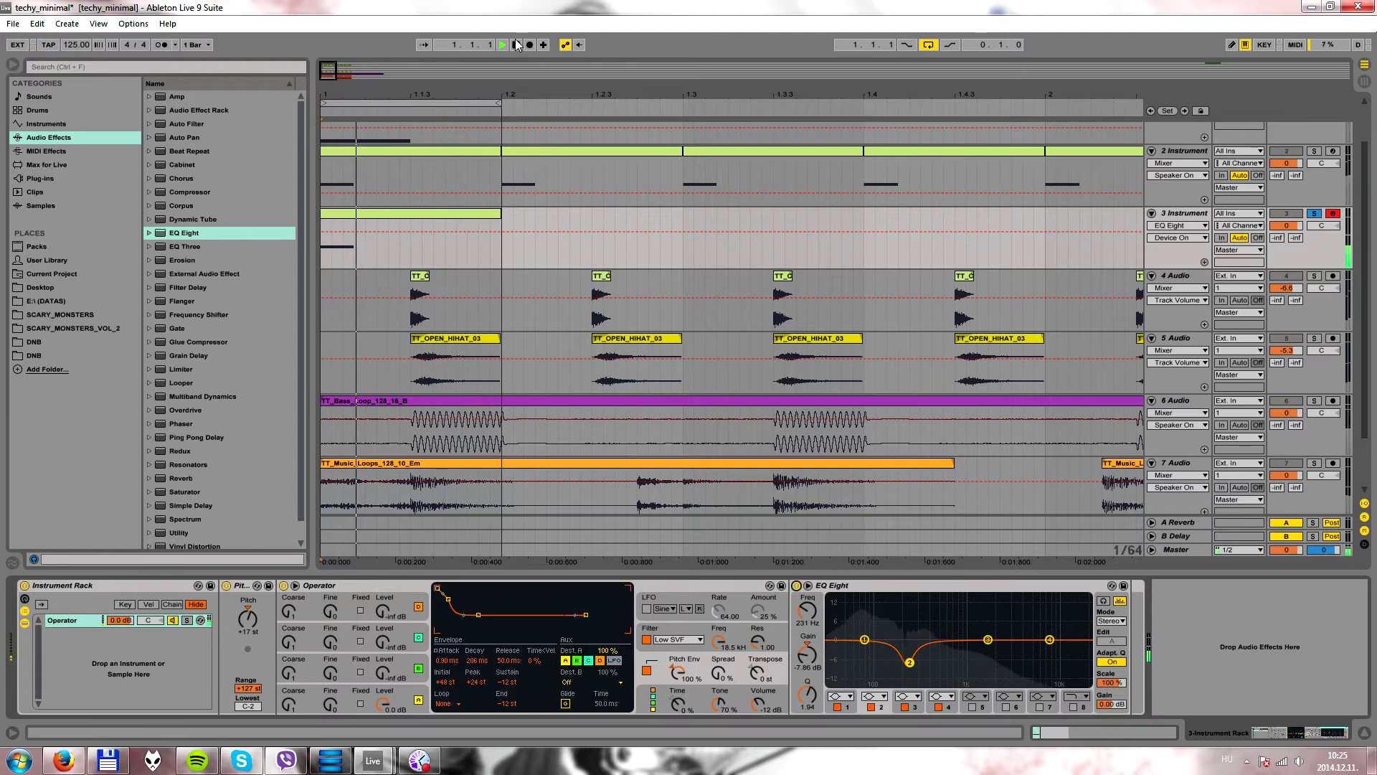
{"action": "key", "text": "space"}
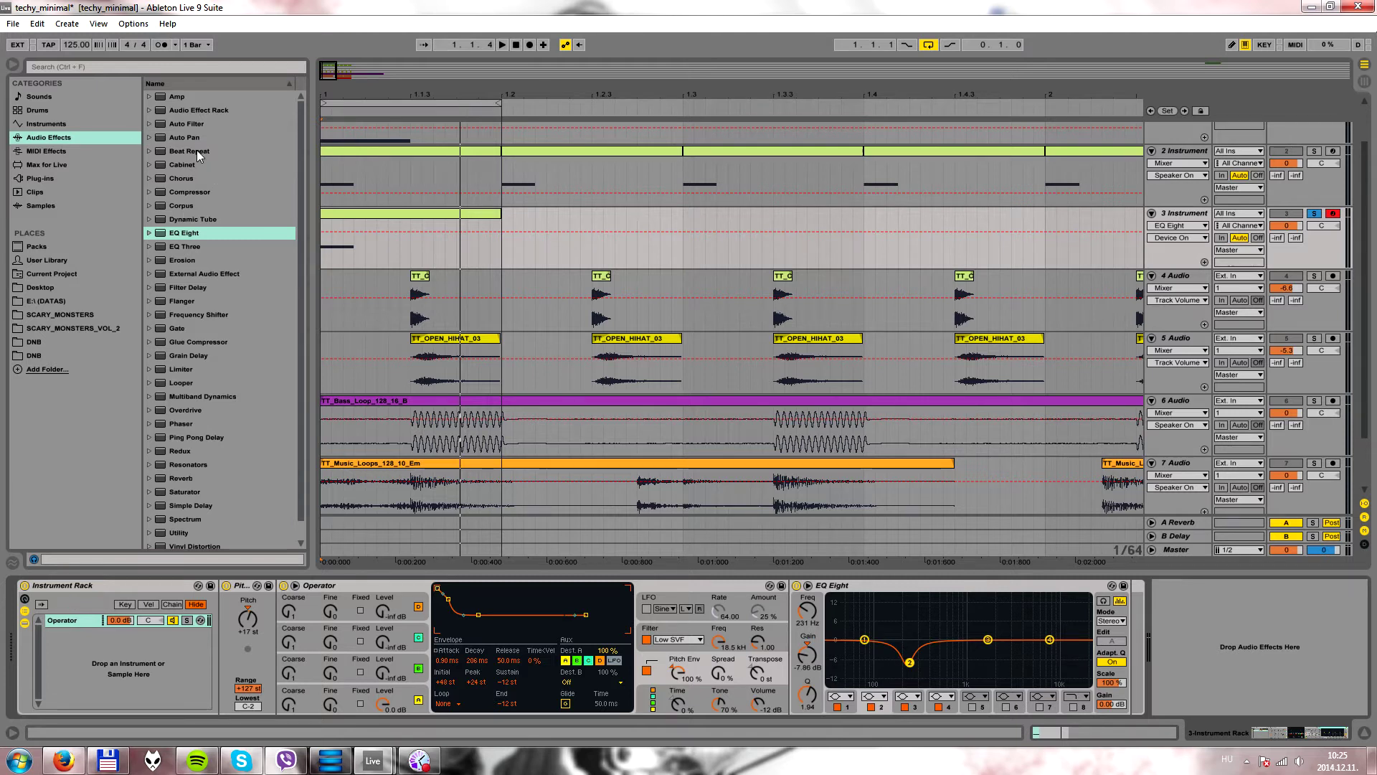
- Add a Compressor and a Limiter after EQ Eight in the Operator chain
{"action": "left_click", "coordinate": [188, 193]}
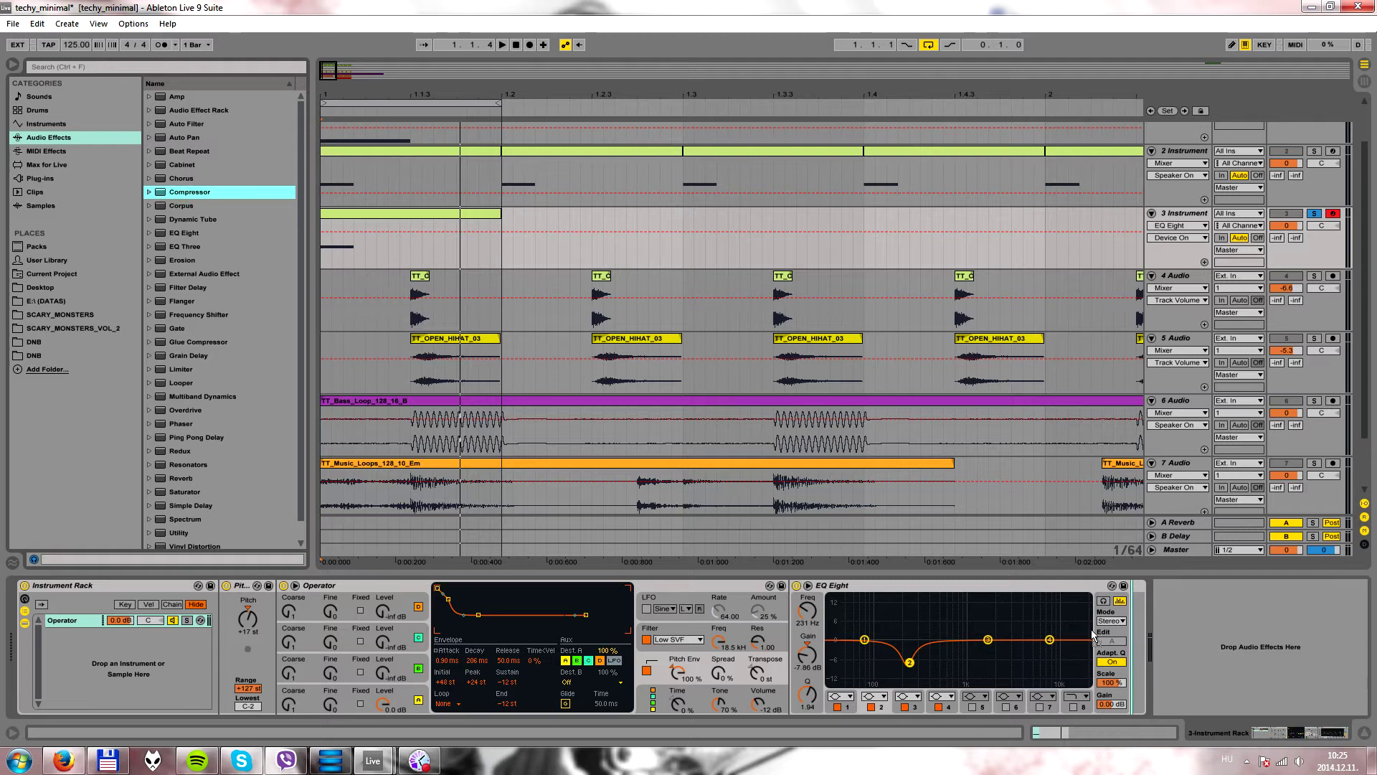
{"action": "left_click_drag", "start_coordinate": [1108, 635], "coordinate": [1180, 650]}
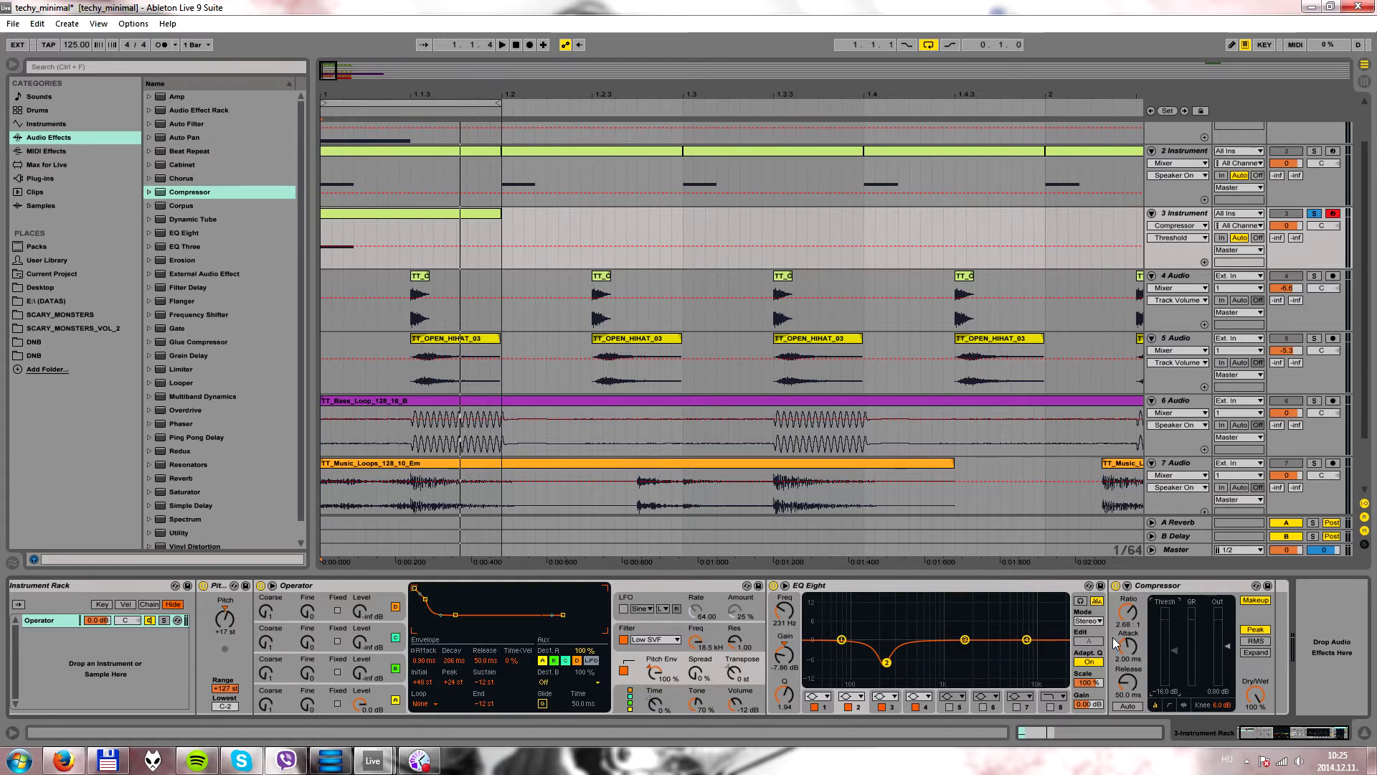
{"action": "left_click", "coordinate": [166, 424]}
{"action": "scroll", "coordinate": [184, 375], "scroll_direction": "down", "scroll_amount": 1}
{"action": "mouse_move", "coordinate": [181, 350]}
{"action": "left_mouse_down"}
{"action": "mouse_move", "coordinate": [1168, 600]}
{"action": "mouse_move", "coordinate": [1272, 687]}
{"action": "left_mouse_up"}
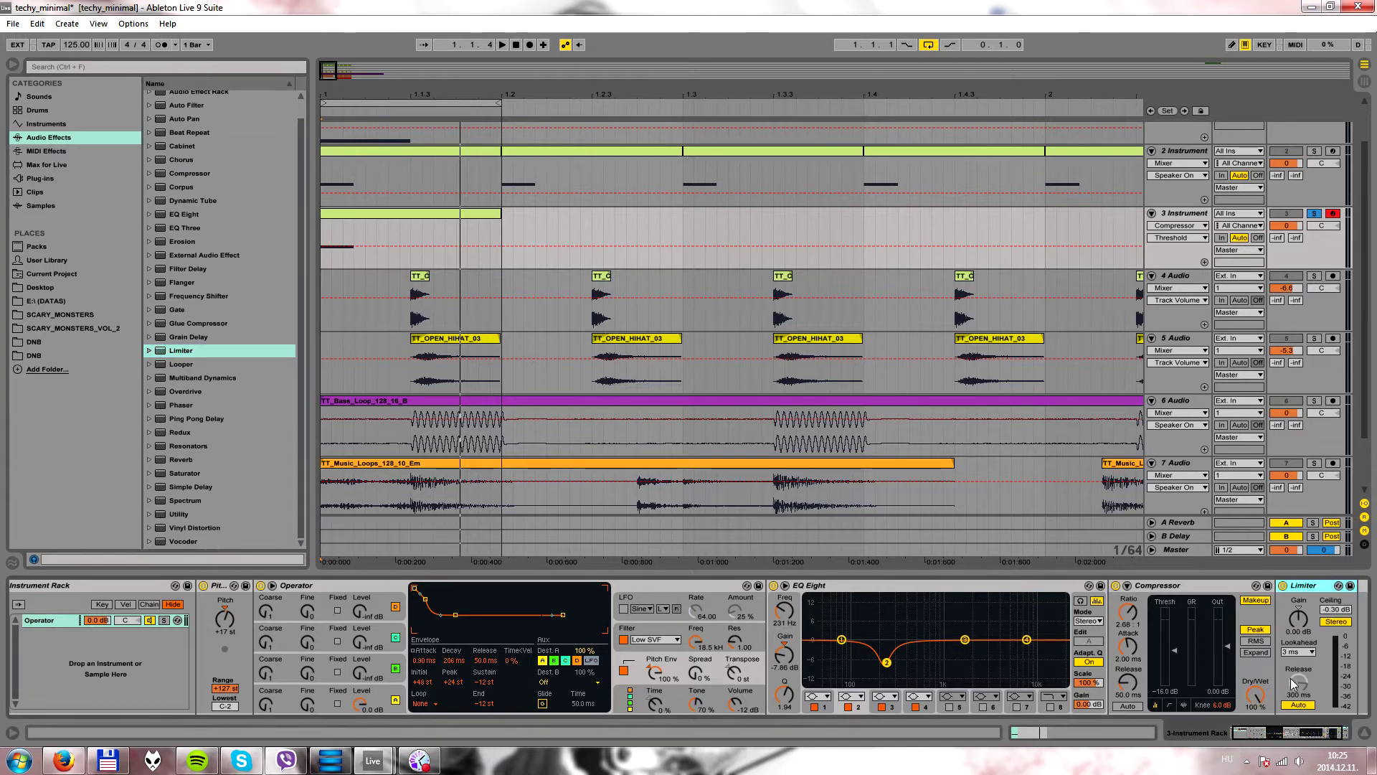
- Add a Simple Delay after the Limiter with linked channels, a delay time of 5.00 ms and Dry/Wet at 100%
{"action": "left_click_drag", "start_coordinate": [192, 486], "coordinate": [1271, 645]}
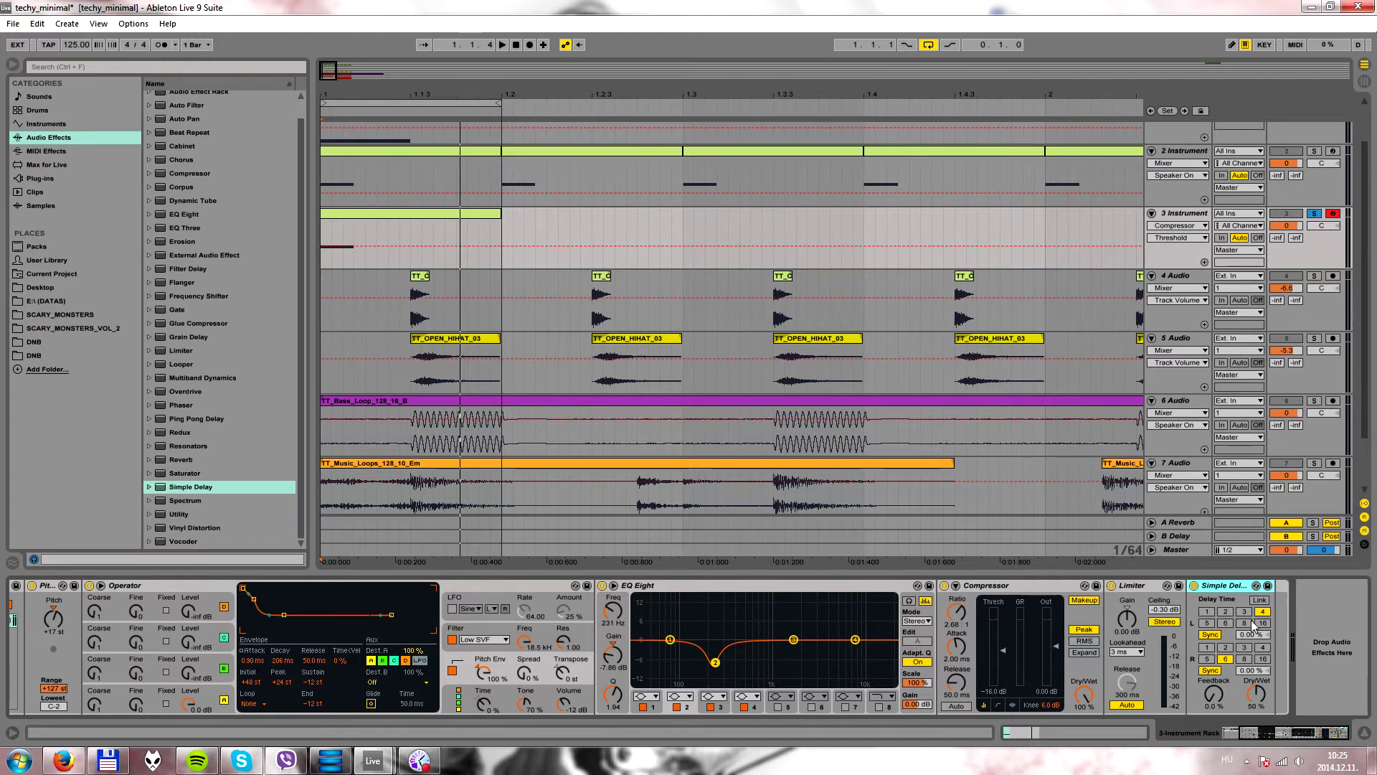
{"action": "left_click", "coordinate": [1209, 635]}
{"action": "left_click", "coordinate": [1260, 600]}
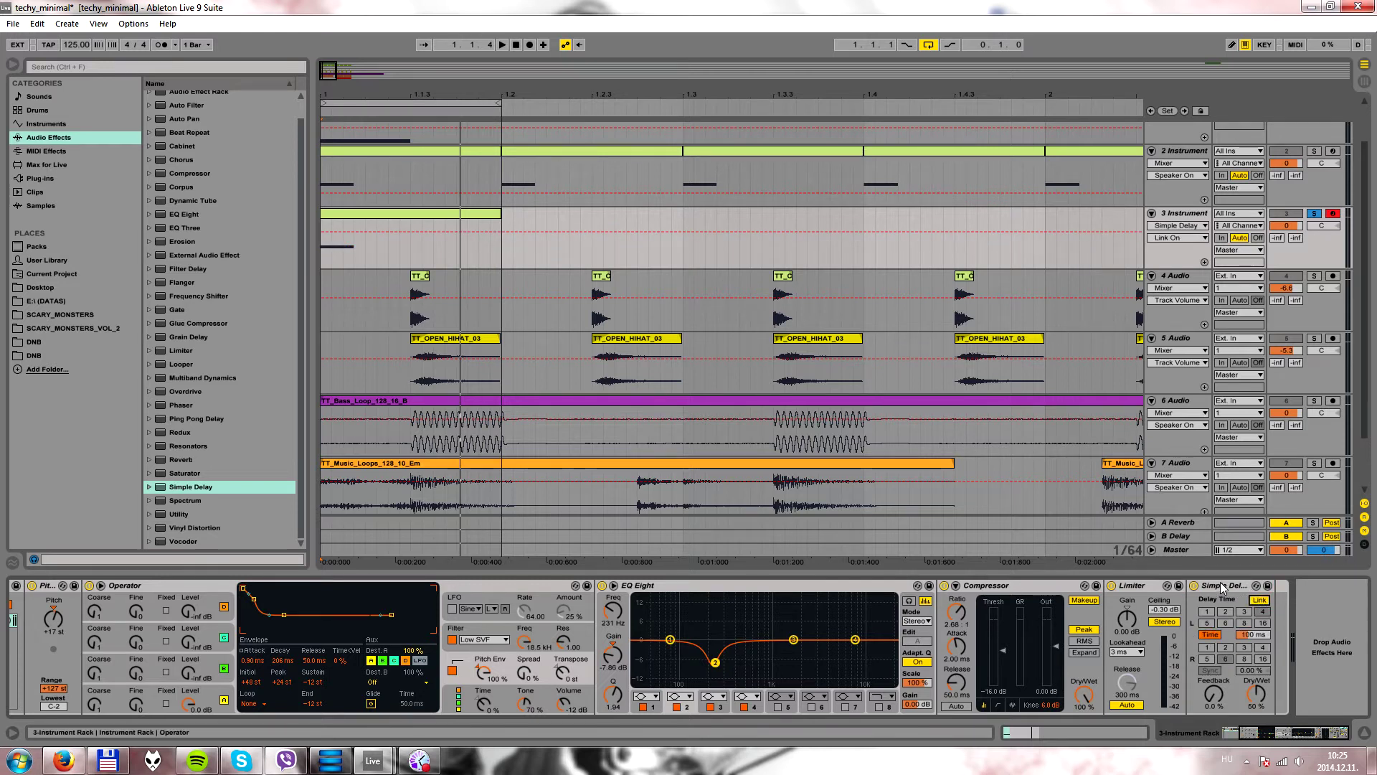
{"action": "left_click", "coordinate": [1248, 637]}
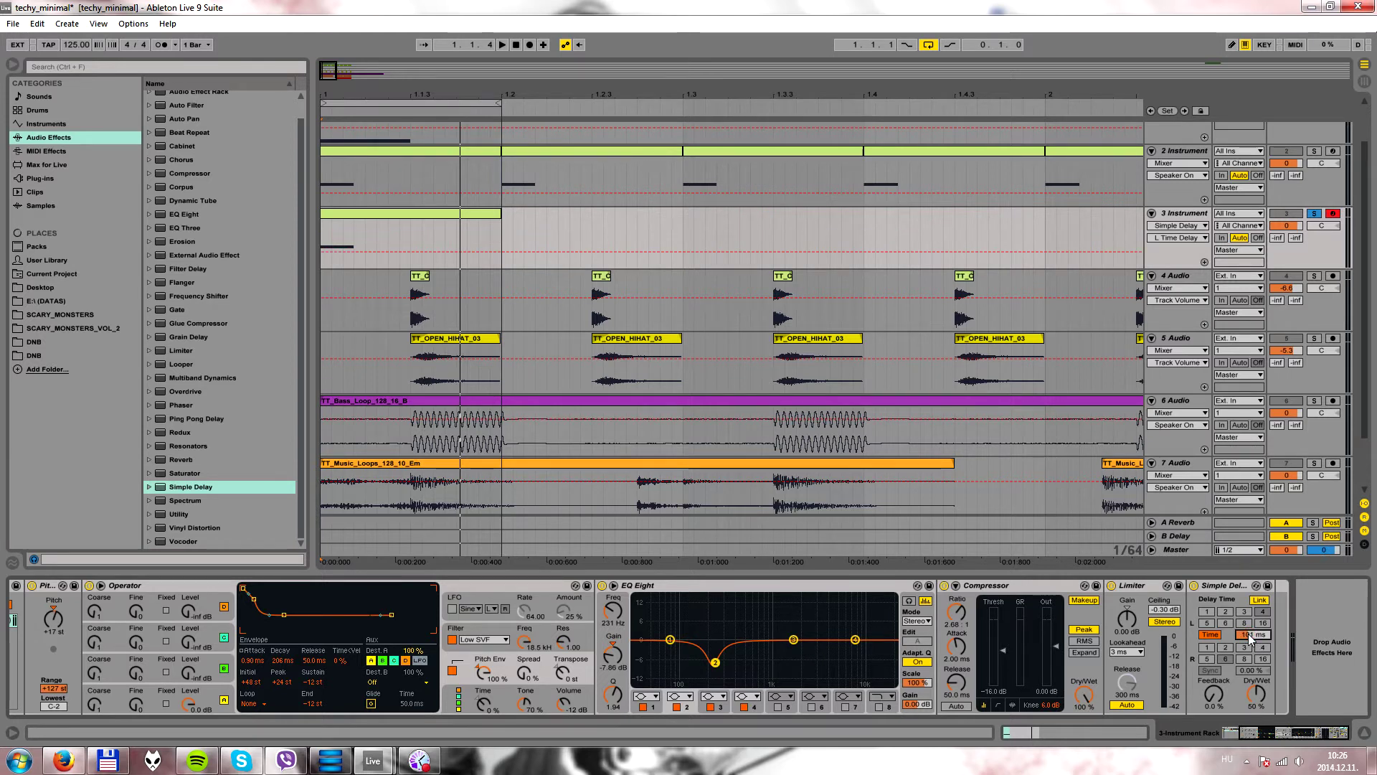
{"action": "left_click_drag", "start_coordinate": [1251, 638], "coordinate": [1249, 634]}
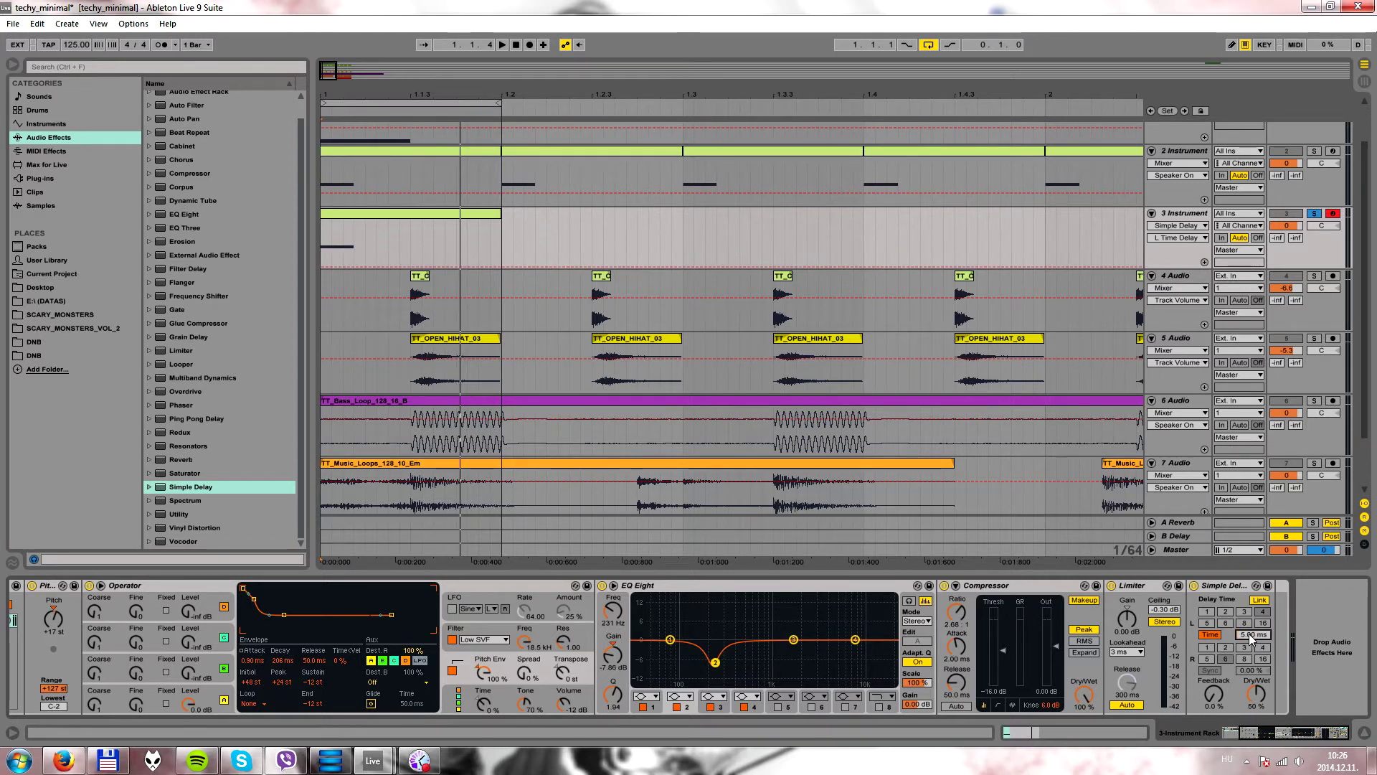
{"action": "left_click_drag", "start_coordinate": [1256, 706], "coordinate": [1257, 667]}
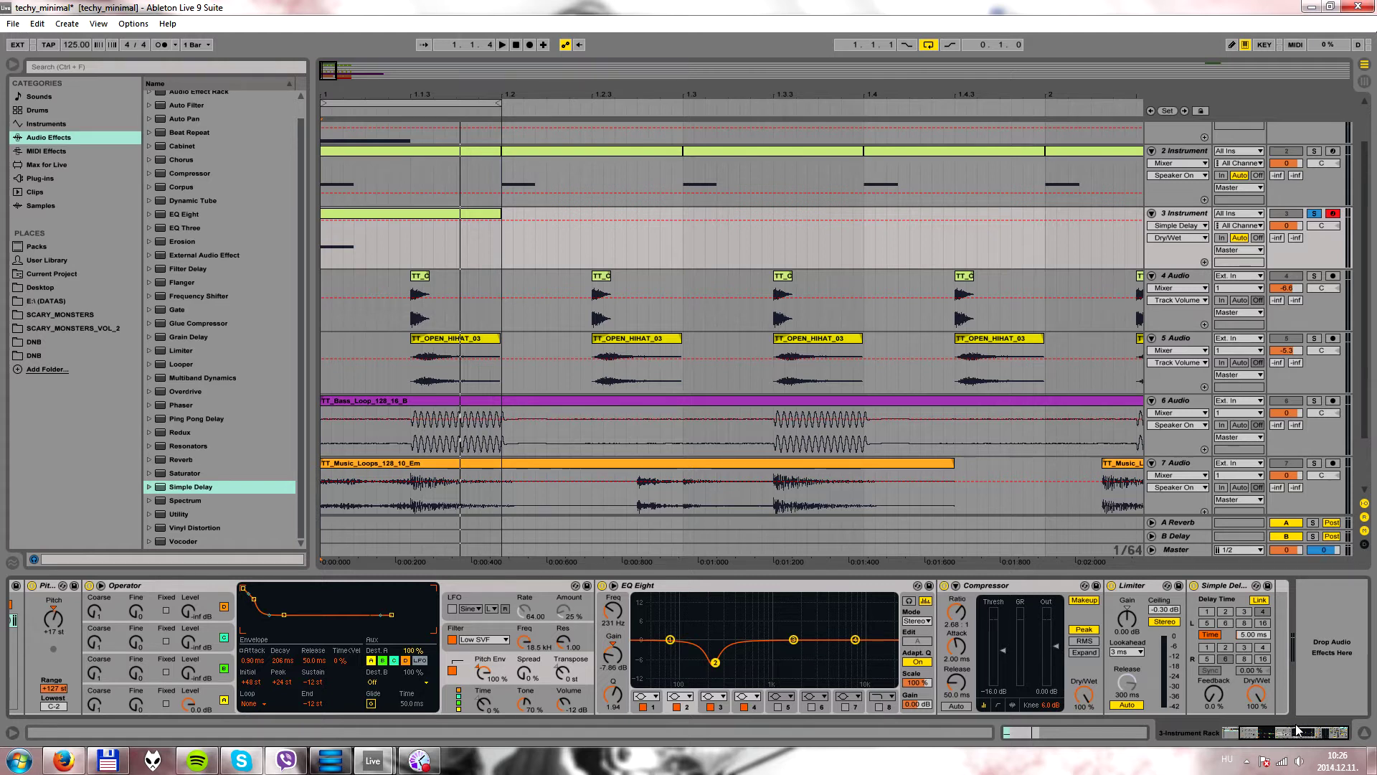
- Play the looped kick to hear the complete effect chain
{"action": "left_click_drag", "start_coordinate": [1288, 732], "coordinate": [1245, 723]}
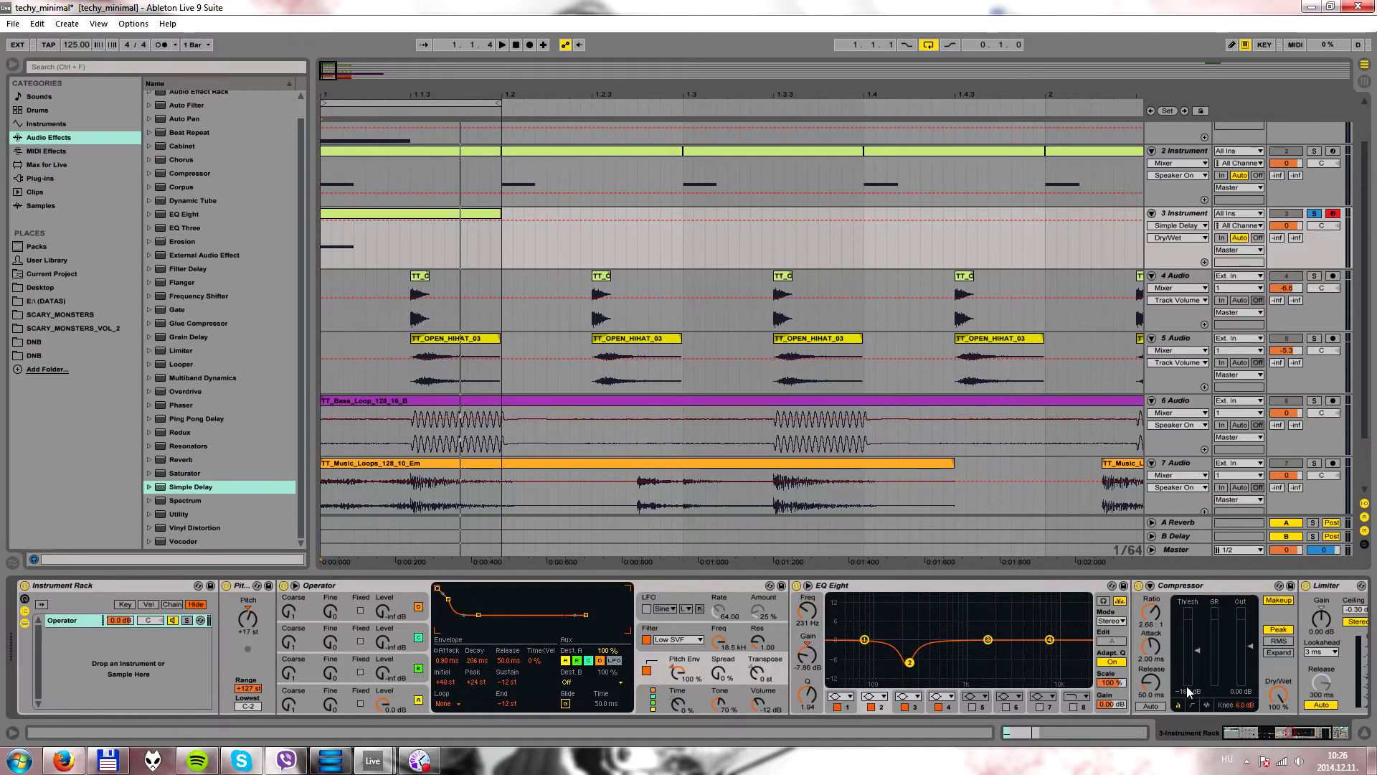
{"action": "left_click", "coordinate": [503, 45]}
{"action": "left_click", "coordinate": [516, 46]}
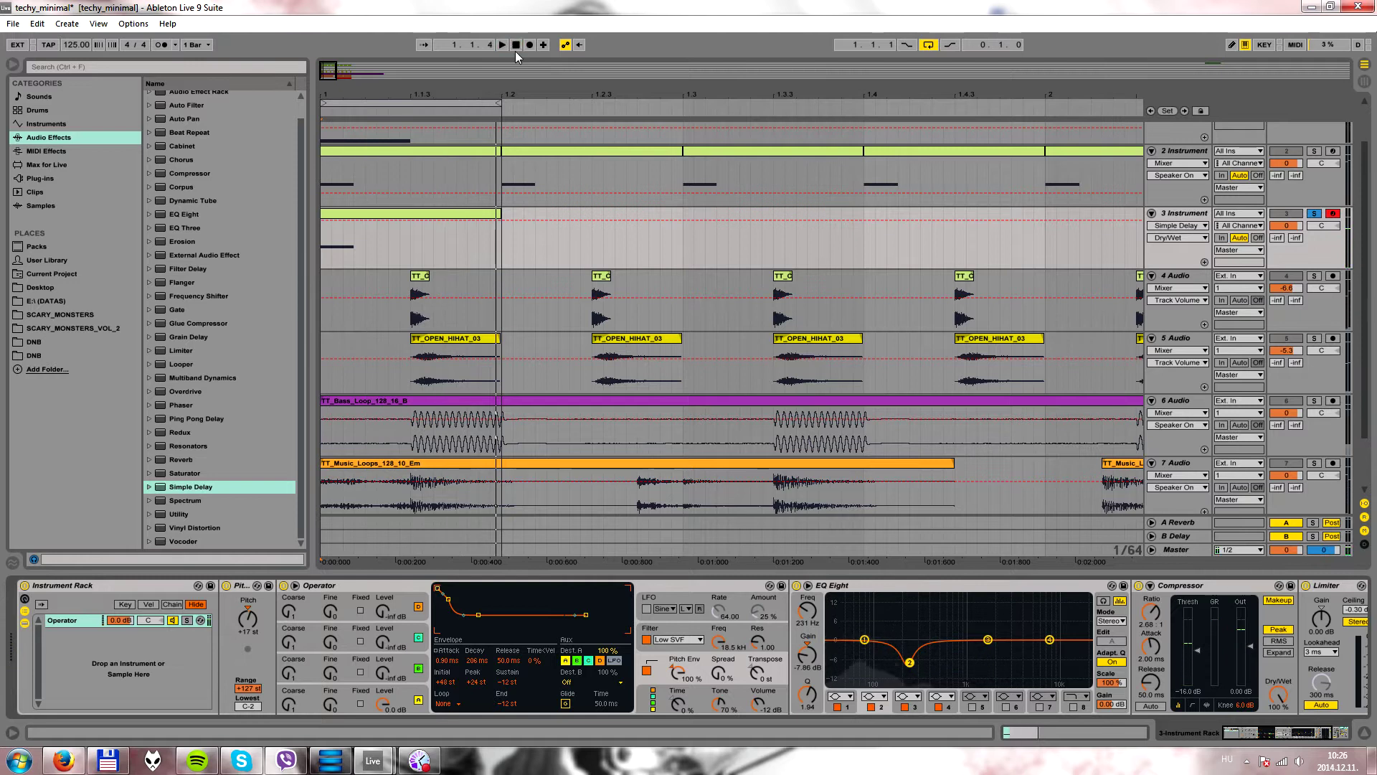
- Rename the rack's Operator chain to TUMMY
{"action": "left_click_drag", "start_coordinate": [1275, 730], "coordinate": [1246, 730]}
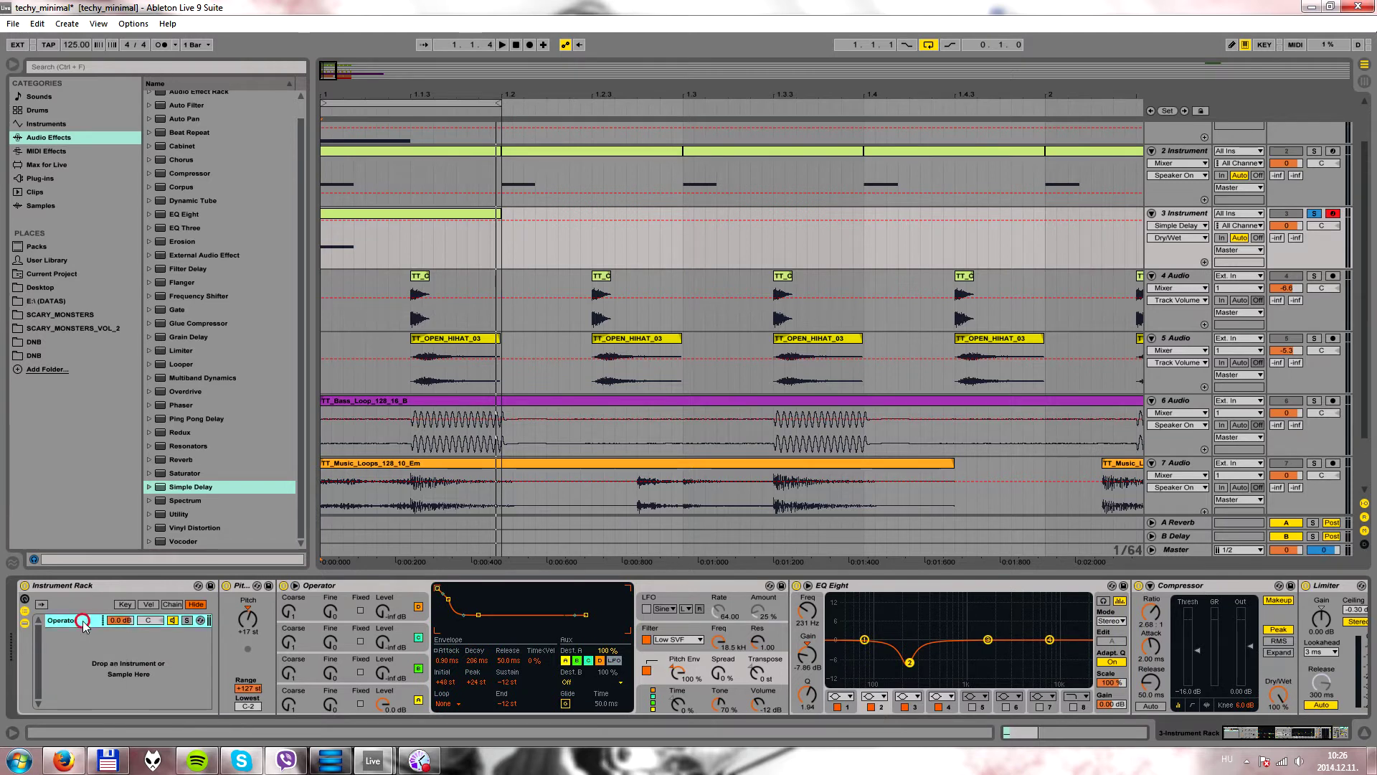
{"action": "key", "text": "ctrl+r"}
{"action": "type", "text": "TUNMM"}
{"action": "key", "text": "BackSpace"}
{"action": "key", "text": "BackSpace"}
{"action": "key", "text": "BackSpace"}
{"action": "type", "text": "MMY"}
{"action": "key", "text": "Return"}
- Add a second Operator as a new chain in the Instrument Rack and select the TUMMY chain
{"action": "left_click", "coordinate": [38, 124]}
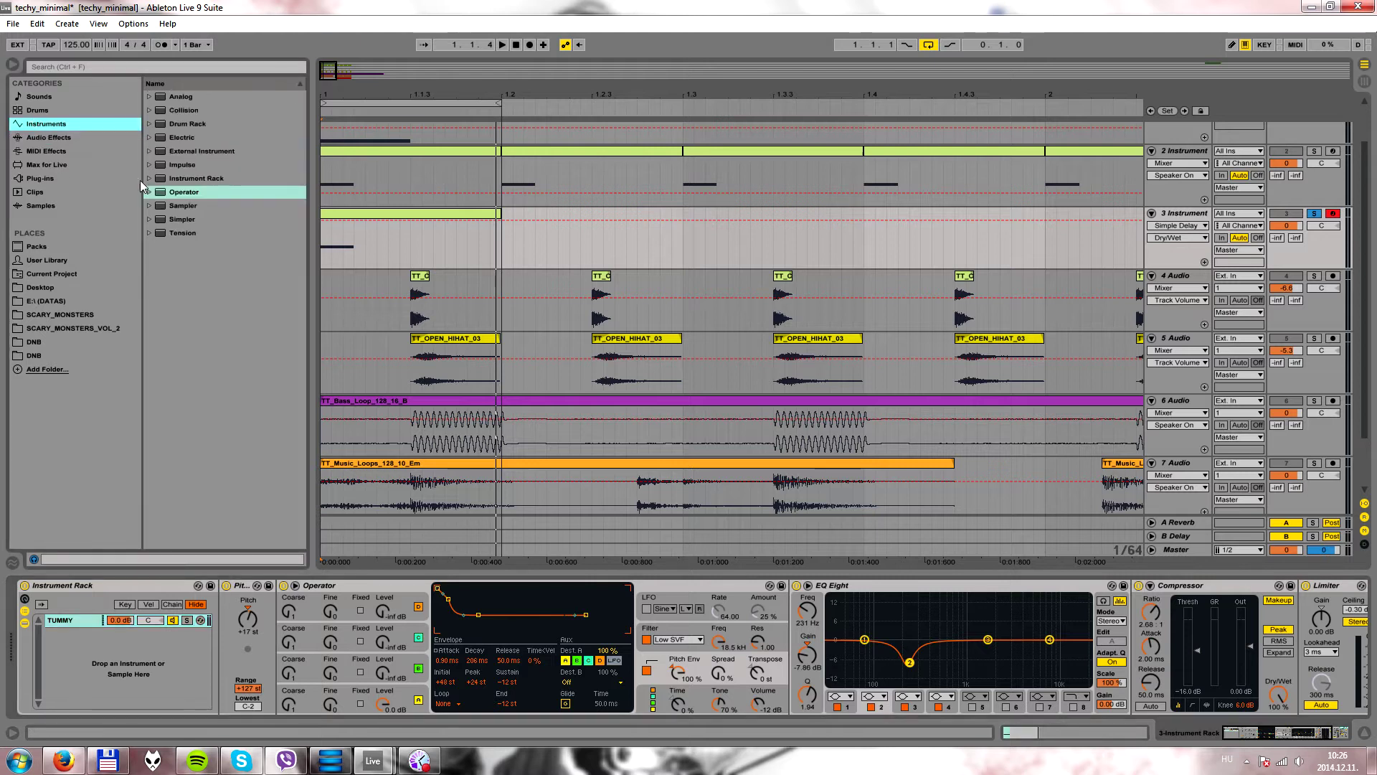
{"action": "left_click_drag", "start_coordinate": [183, 191], "coordinate": [80, 669]}
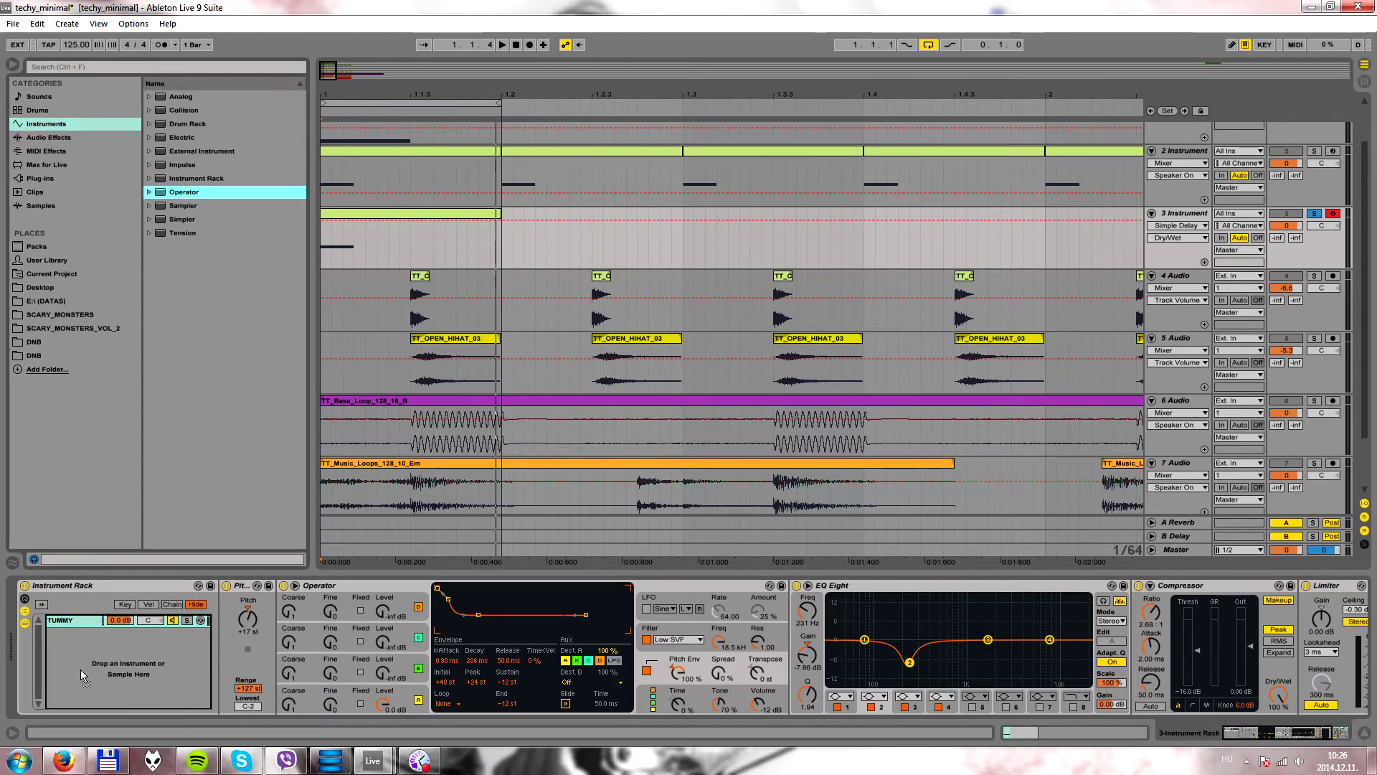
{"action": "left_click", "coordinate": [75, 621]}
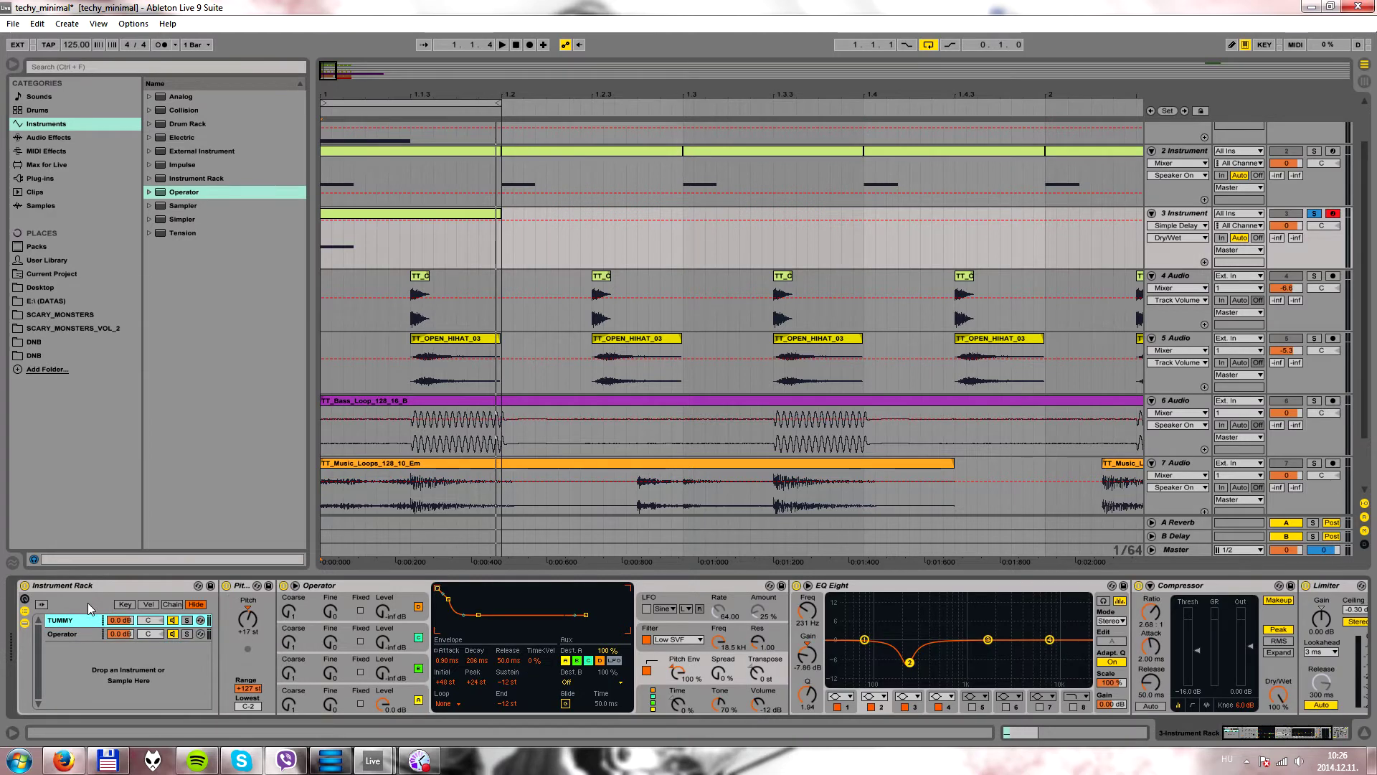
- In the second Operator chain, set oscillator A's Coarse to 0.5 and oscillator B to Saw 6 with Coarse 10 and Level 0.0 dB
{"action": "left_click", "coordinate": [79, 631]}
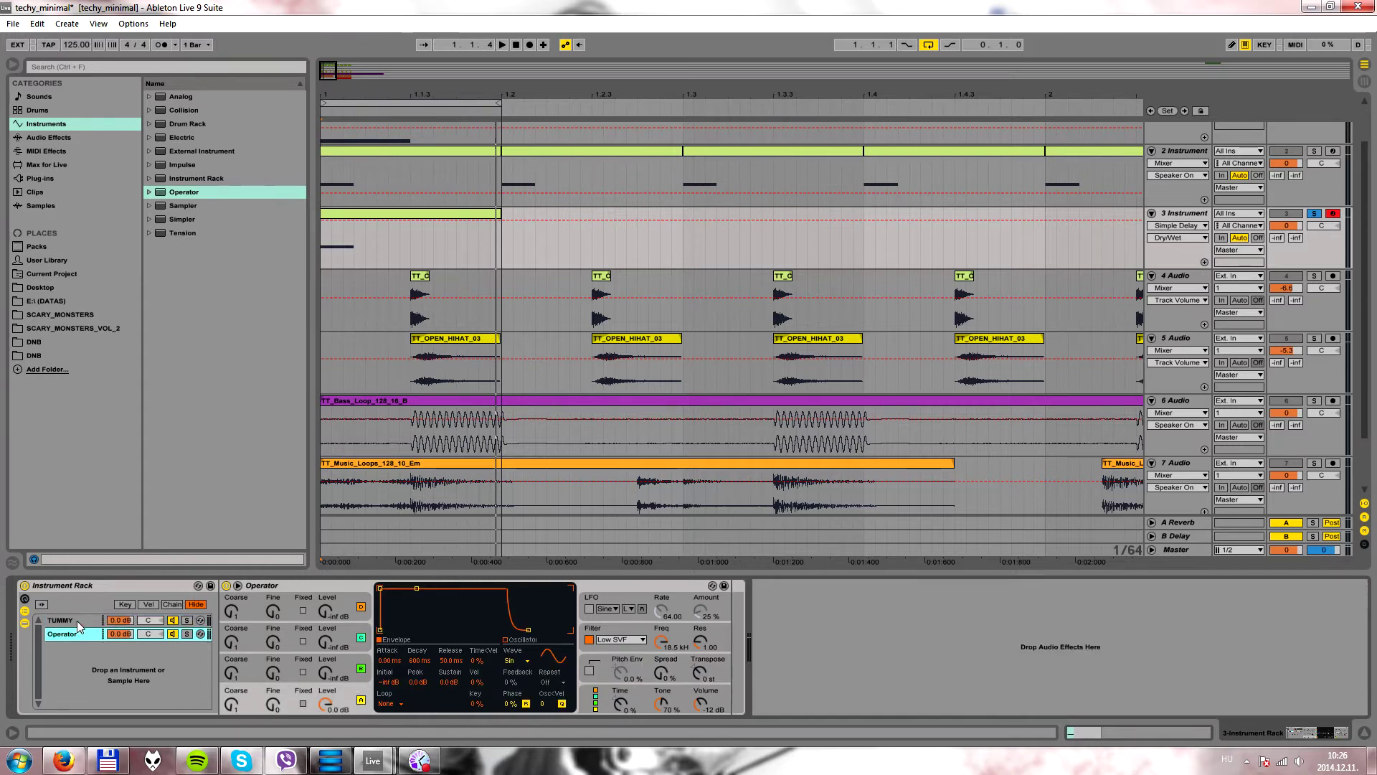
{"action": "left_click_drag", "start_coordinate": [234, 703], "coordinate": [227, 710]}
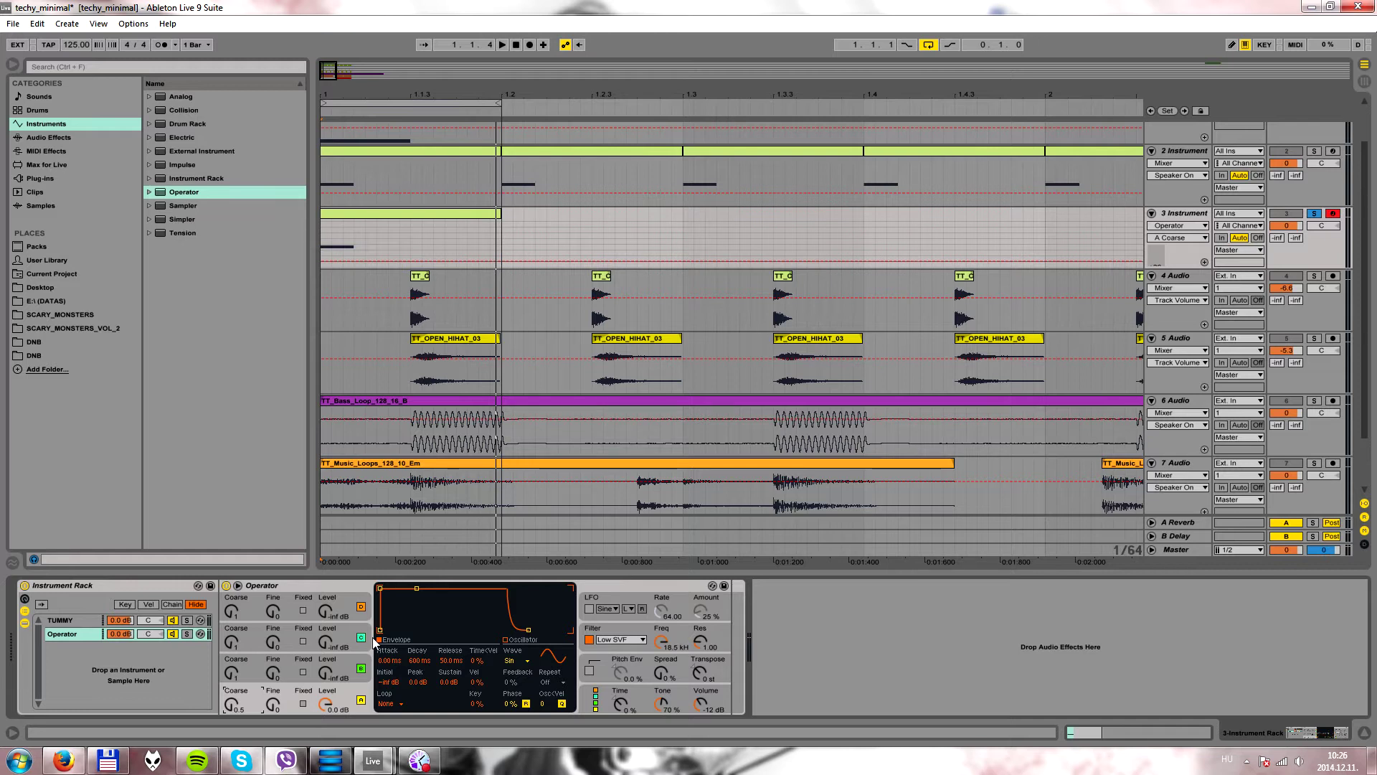
{"action": "left_click", "coordinate": [342, 663]}
{"action": "left_click", "coordinate": [515, 660]}
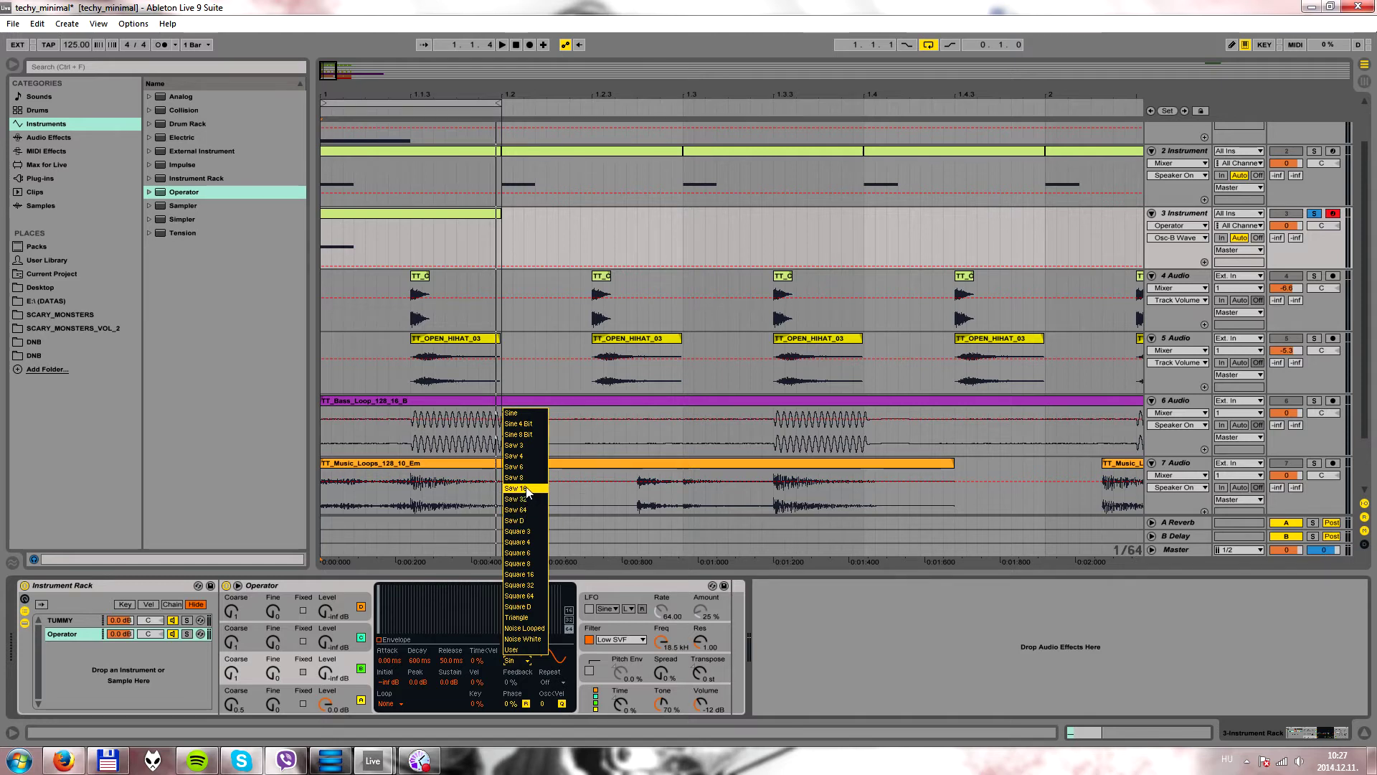
{"action": "left_click", "coordinate": [515, 466]}
{"action": "left_click_drag", "start_coordinate": [231, 673], "coordinate": [231, 649]}
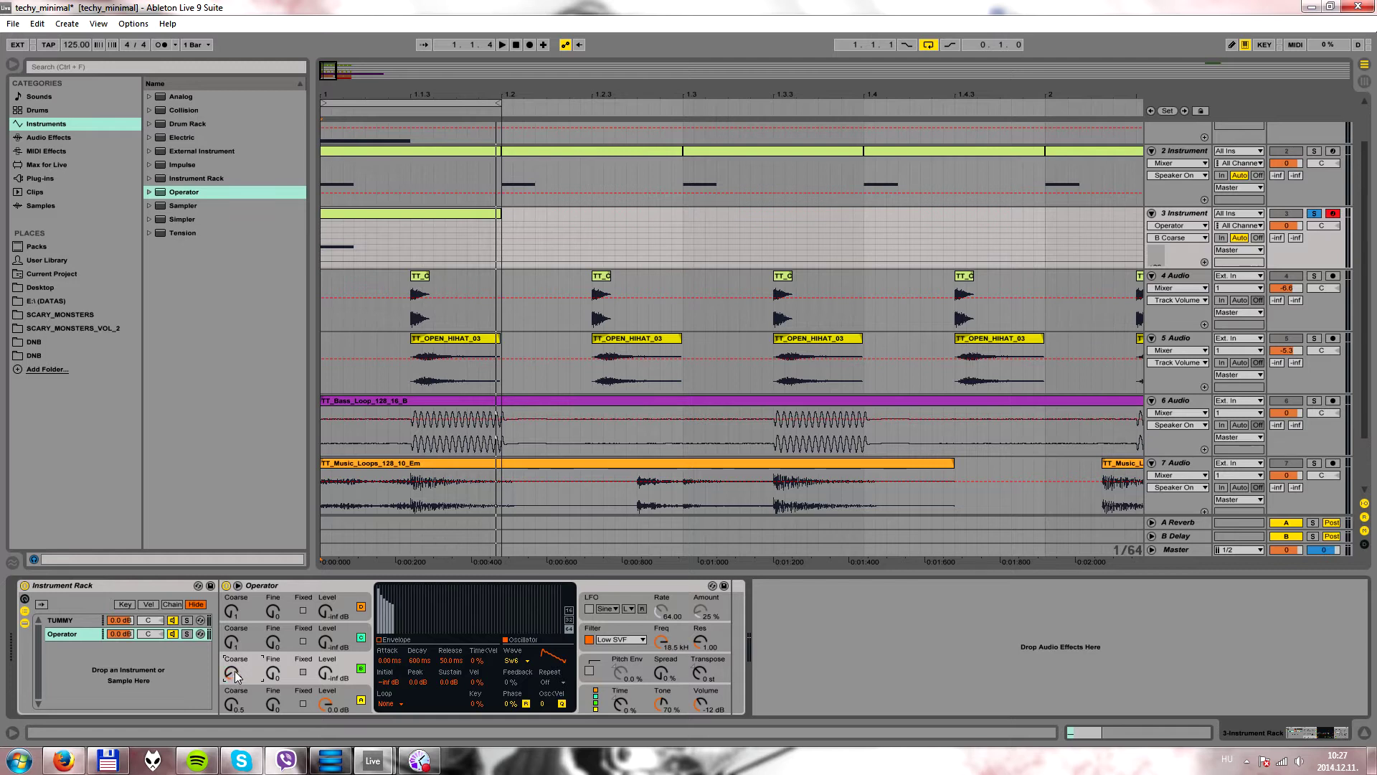
{"action": "left_click_drag", "start_coordinate": [326, 677], "coordinate": [326, 653]}
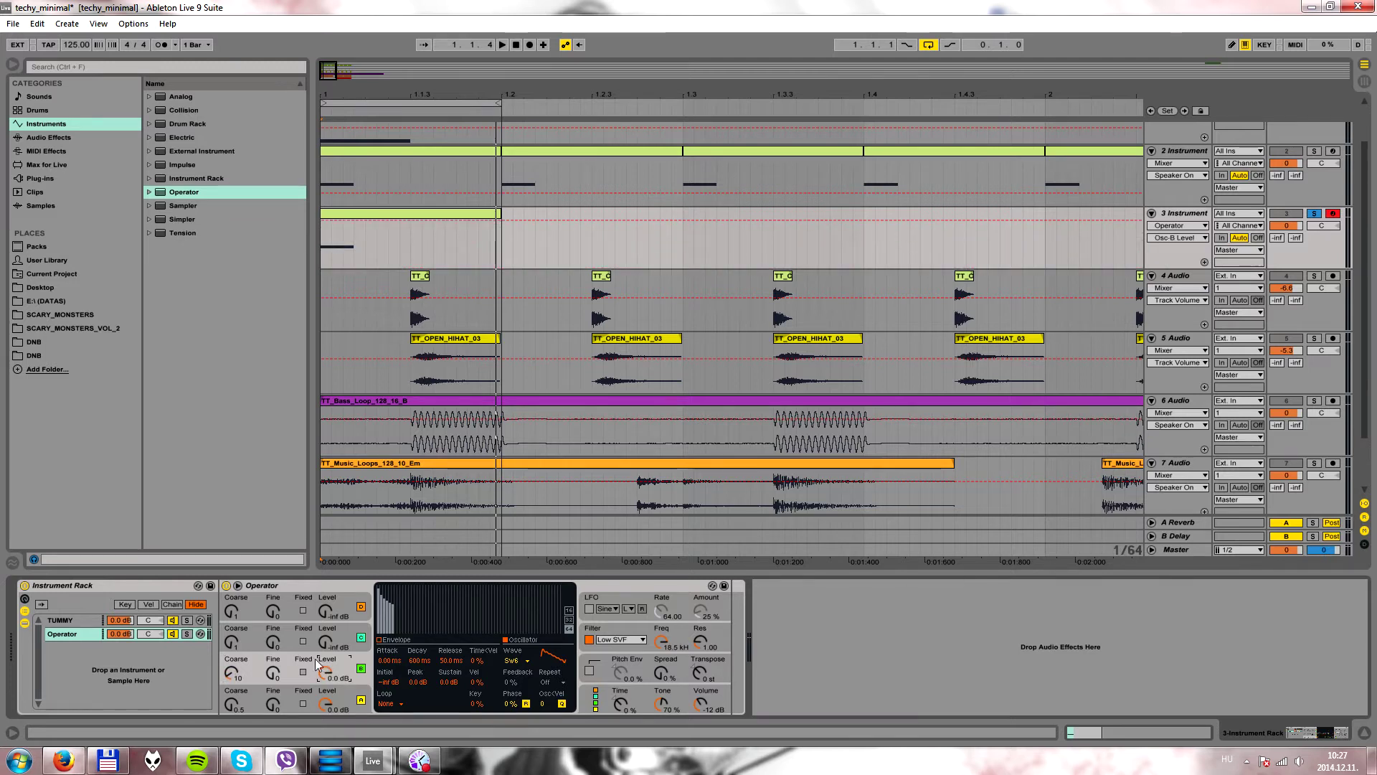
- Set oscillator C of the second Operator to Noise Looped with Coarse 29 and Level -11 dB
{"action": "left_click", "coordinate": [347, 635]}
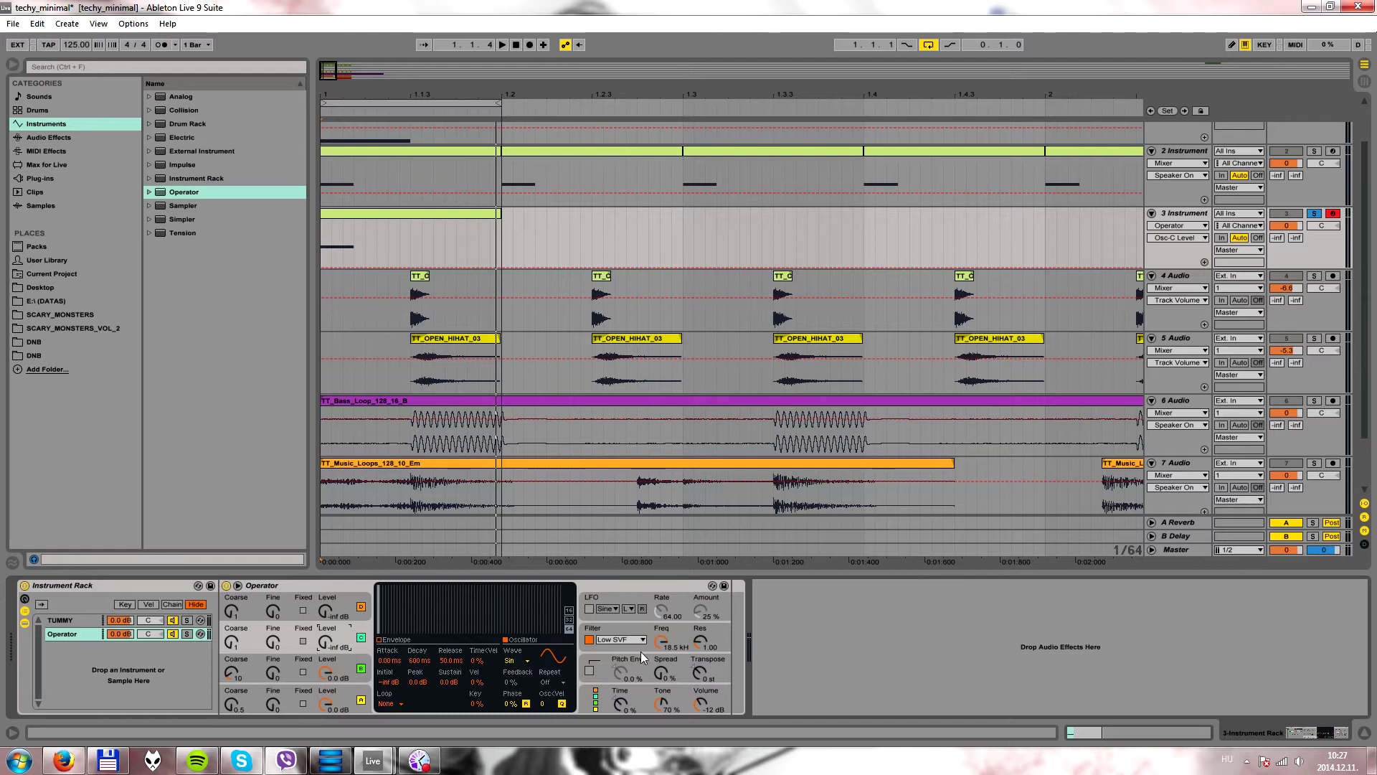
{"action": "left_click", "coordinate": [520, 660]}
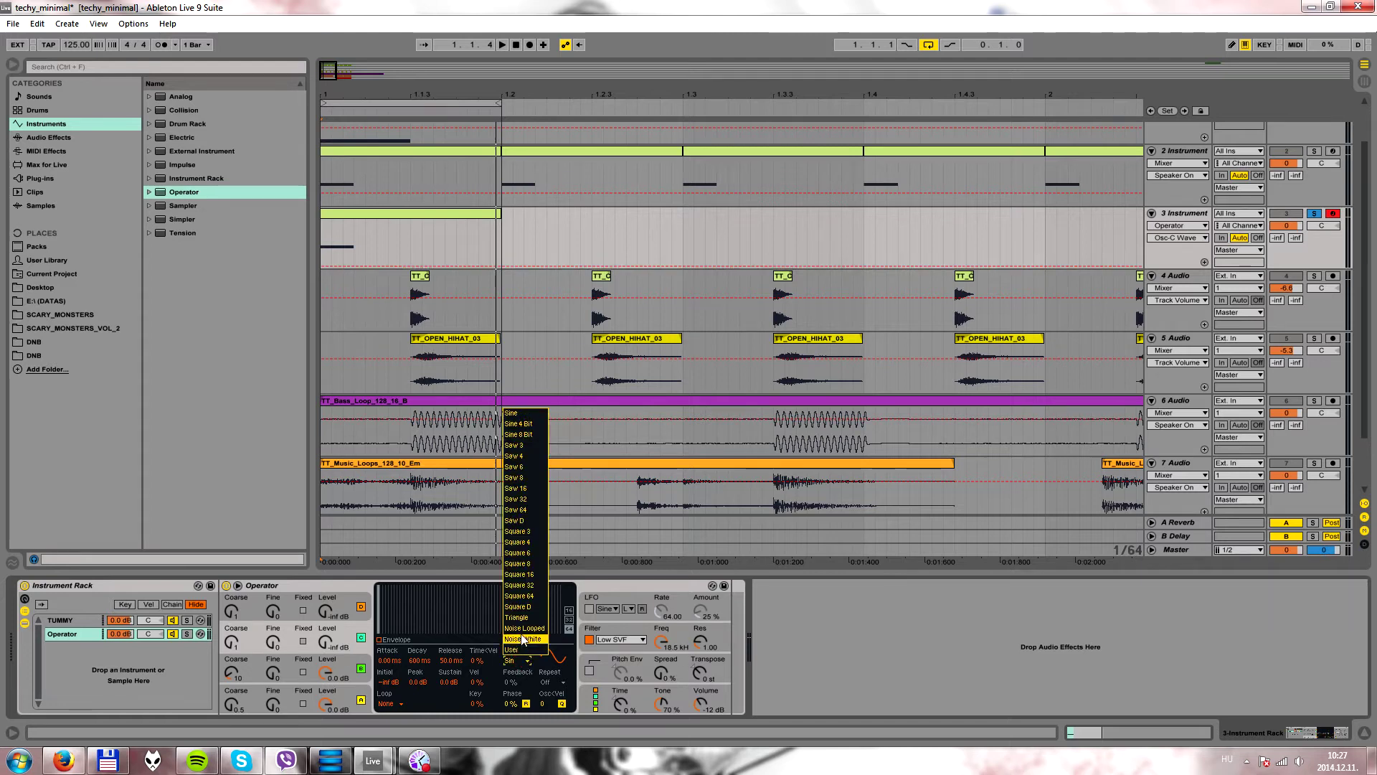
{"action": "left_click", "coordinate": [527, 627]}
{"action": "mouse_move", "coordinate": [248, 640]}
{"action": "left_mouse_down"}
{"action": "mouse_move", "coordinate": [223, 614]}
{"action": "mouse_move", "coordinate": [231, 636]}
{"action": "left_mouse_up"}
{"action": "left_click_drag", "start_coordinate": [325, 642], "coordinate": [325, 570]}
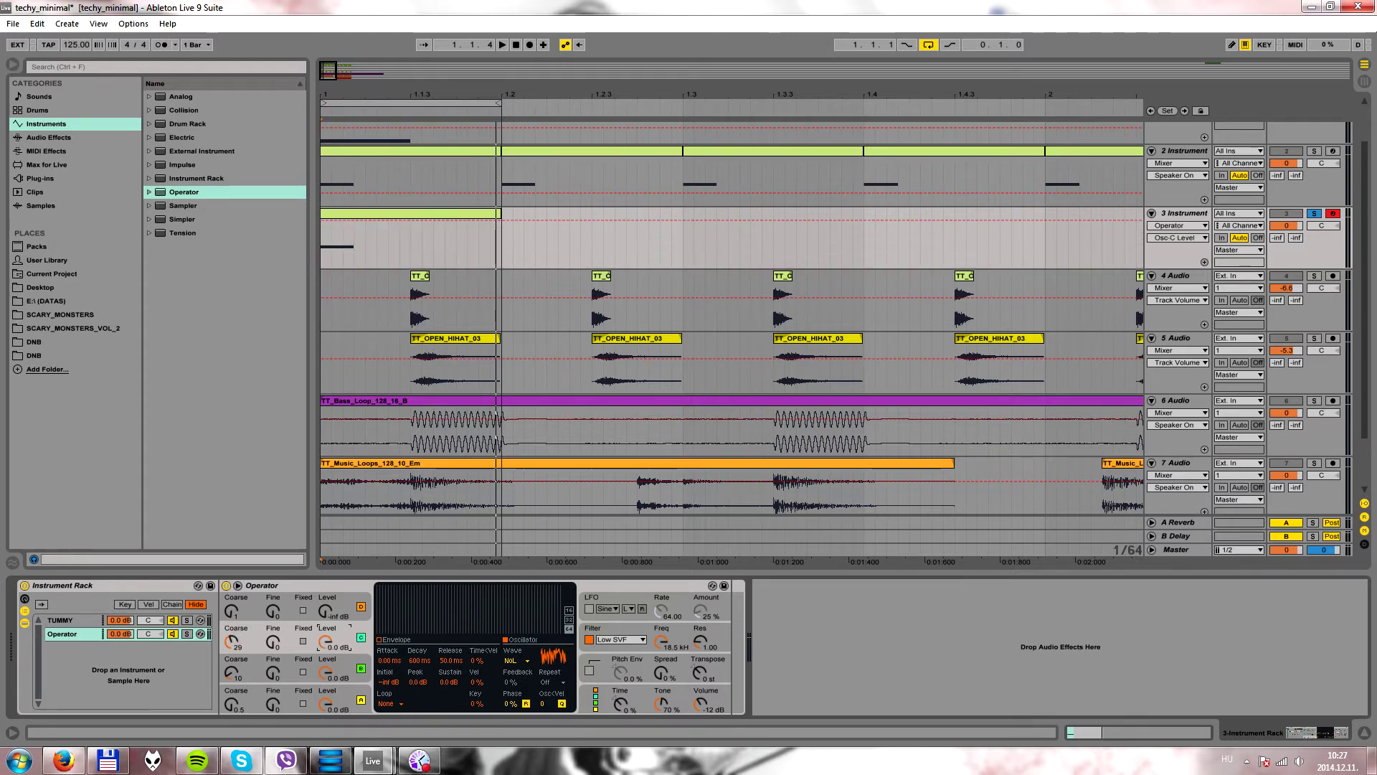
{"action": "mouse_move", "coordinate": [330, 637]}
{"action": "left_mouse_down"}
{"action": "mouse_move", "coordinate": [330, 667]}
{"action": "mouse_move", "coordinate": [332, 644]}
{"action": "left_mouse_up"}
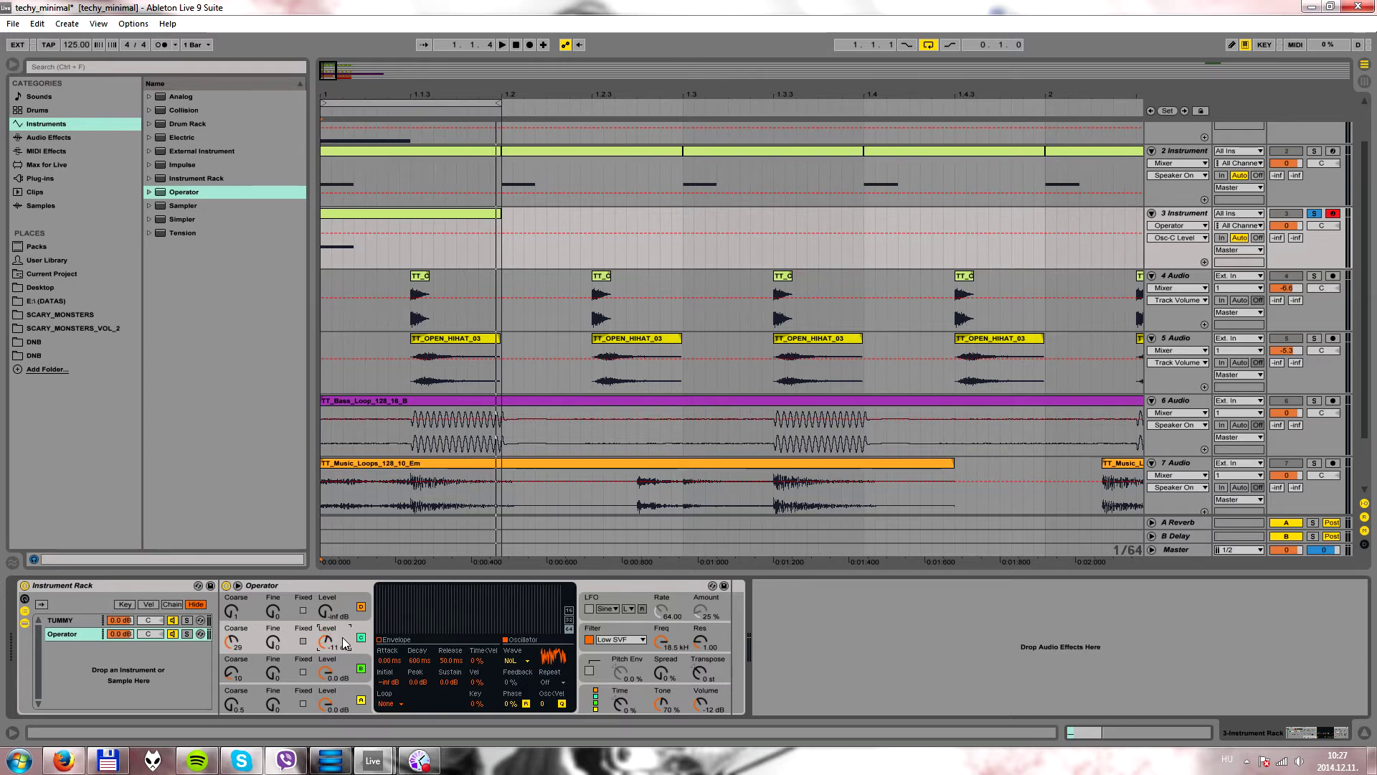
- Set oscillator D's phase to 15% in the second Operator
{"action": "left_click", "coordinate": [345, 600]}
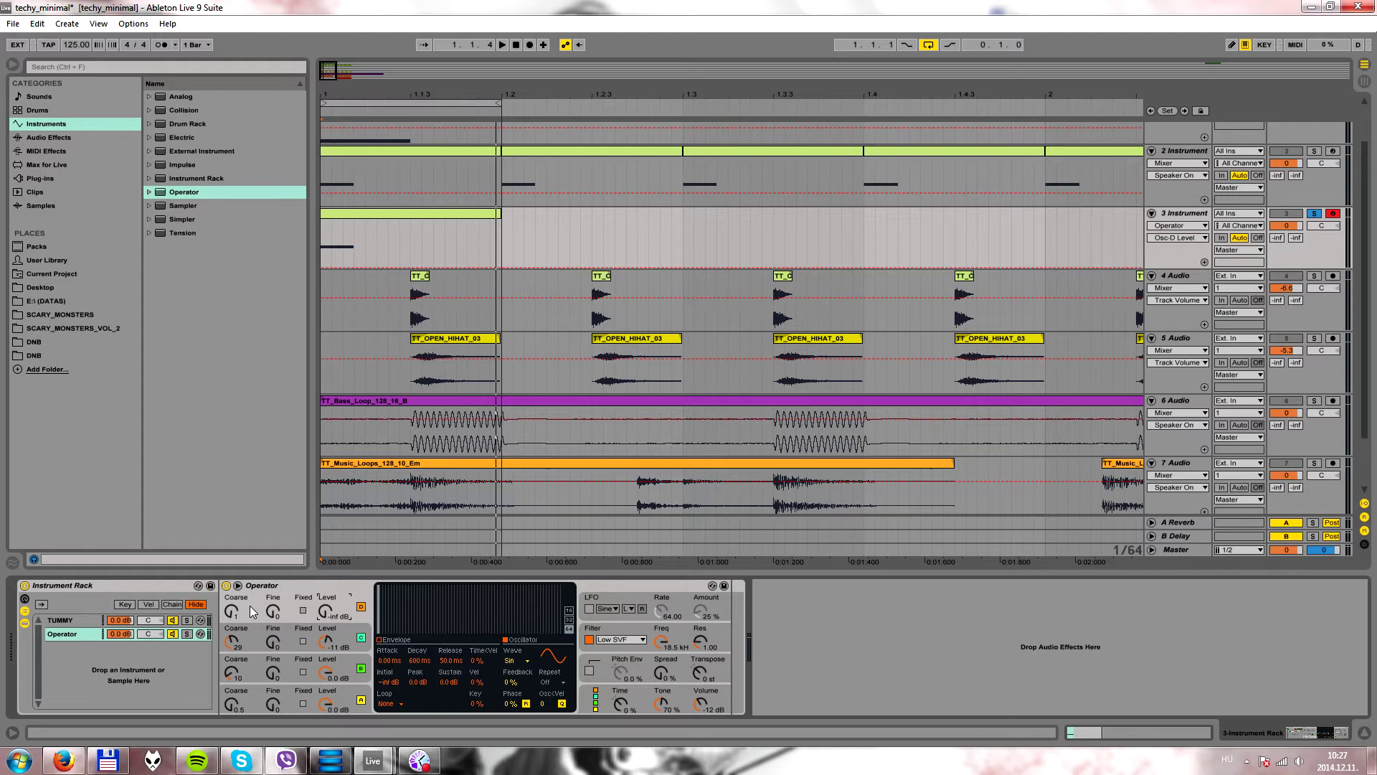
{"action": "left_click", "coordinate": [366, 586]}
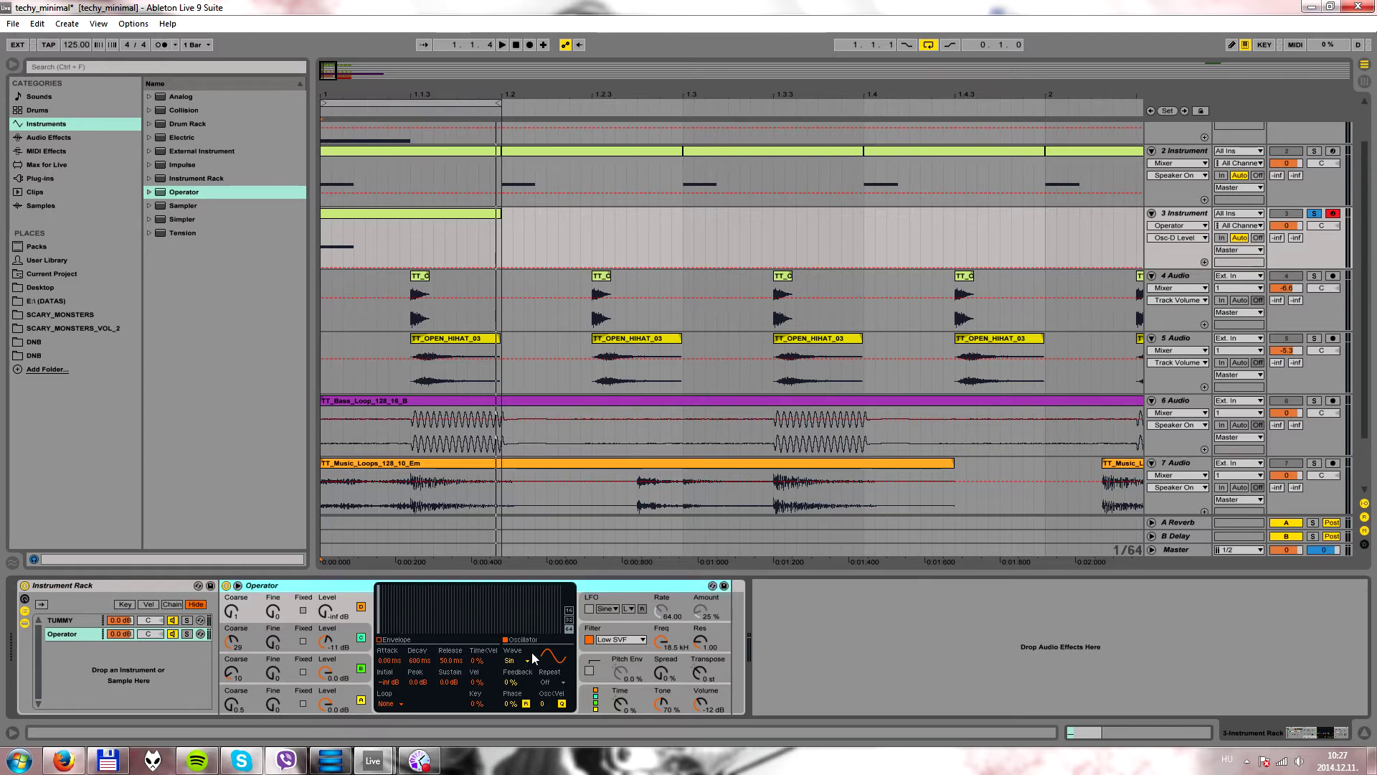
{"action": "left_click", "coordinate": [510, 705]}
{"action": "left_click_drag", "start_coordinate": [497, 691], "coordinate": [496, 674]}
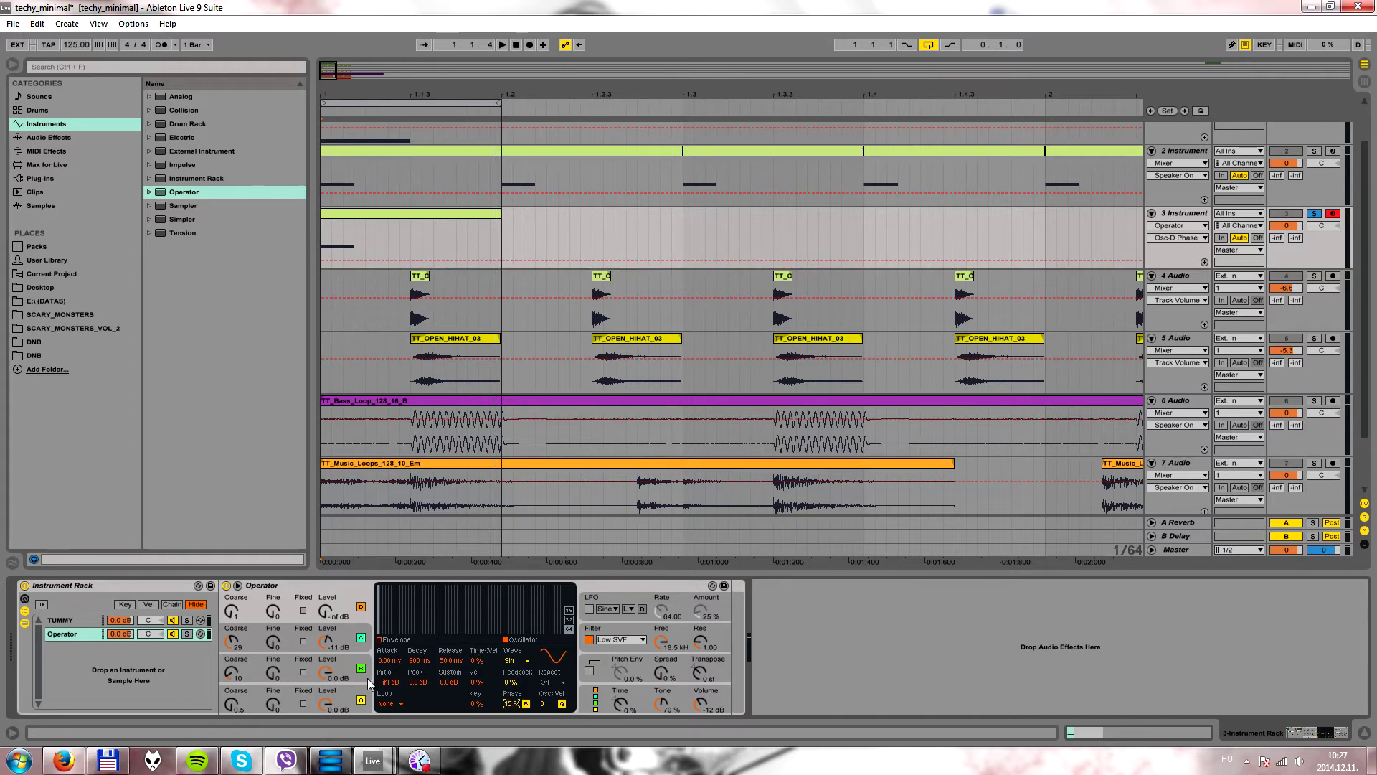
- Raise the phase of oscillator B and of oscillator C in the second Operator
{"action": "left_click", "coordinate": [347, 664]}
{"action": "left_click", "coordinate": [510, 703]}
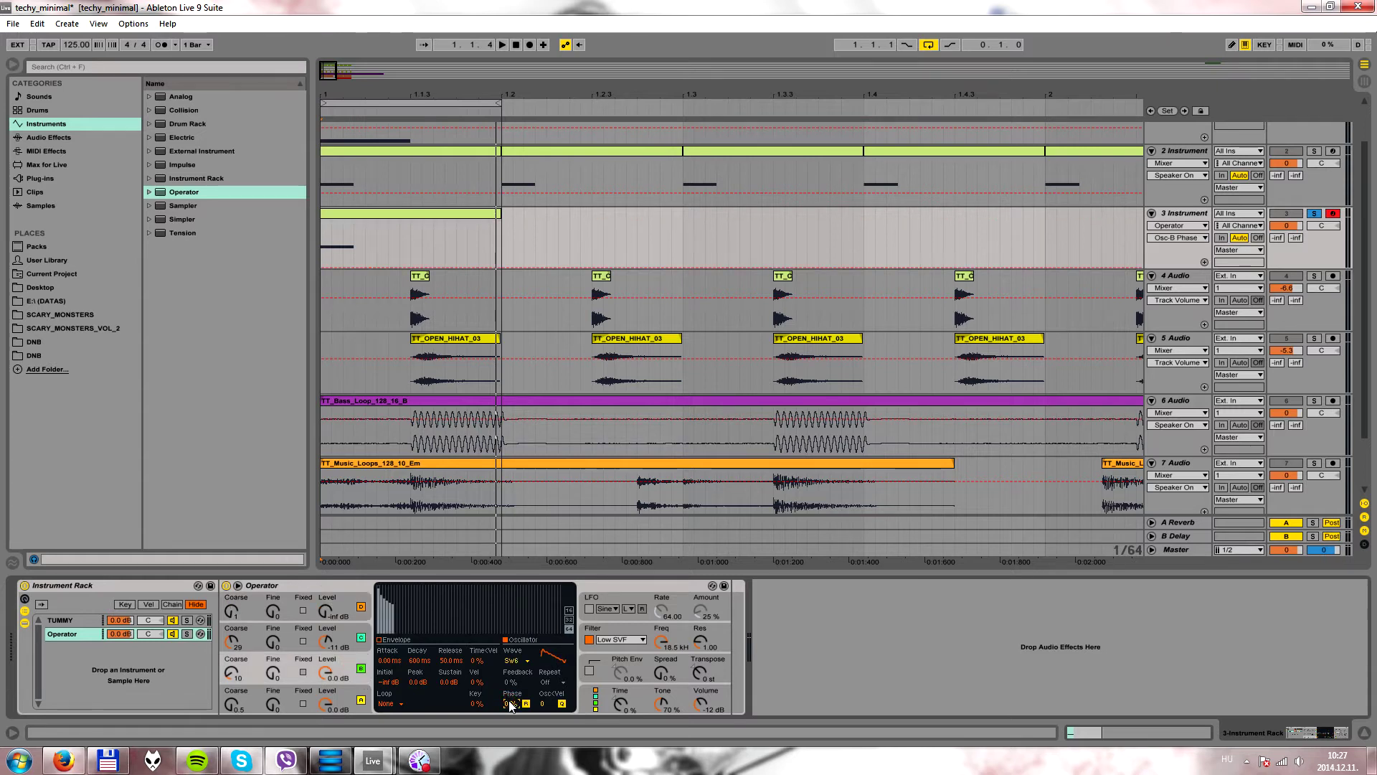
{"action": "left_click_drag", "start_coordinate": [510, 703], "coordinate": [510, 673]}
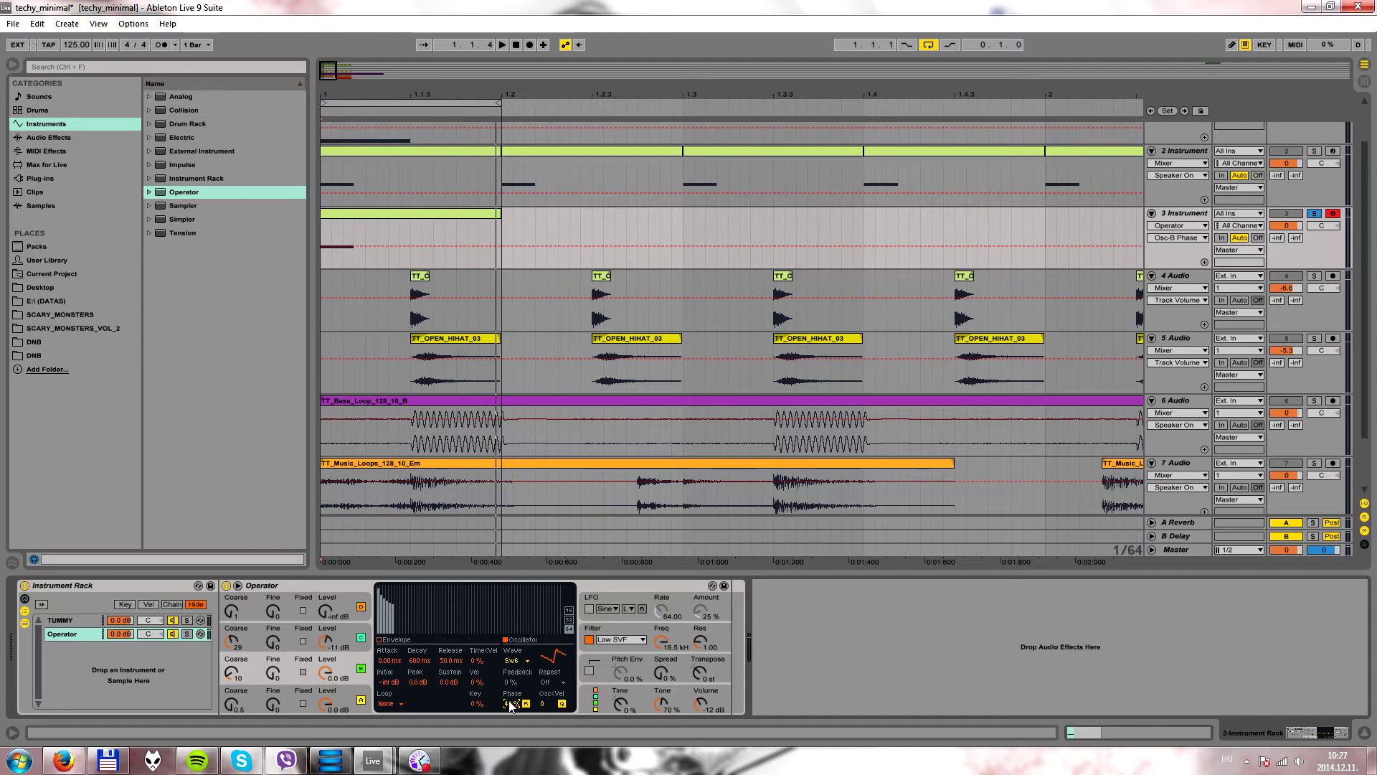
{"action": "left_click", "coordinate": [327, 640]}
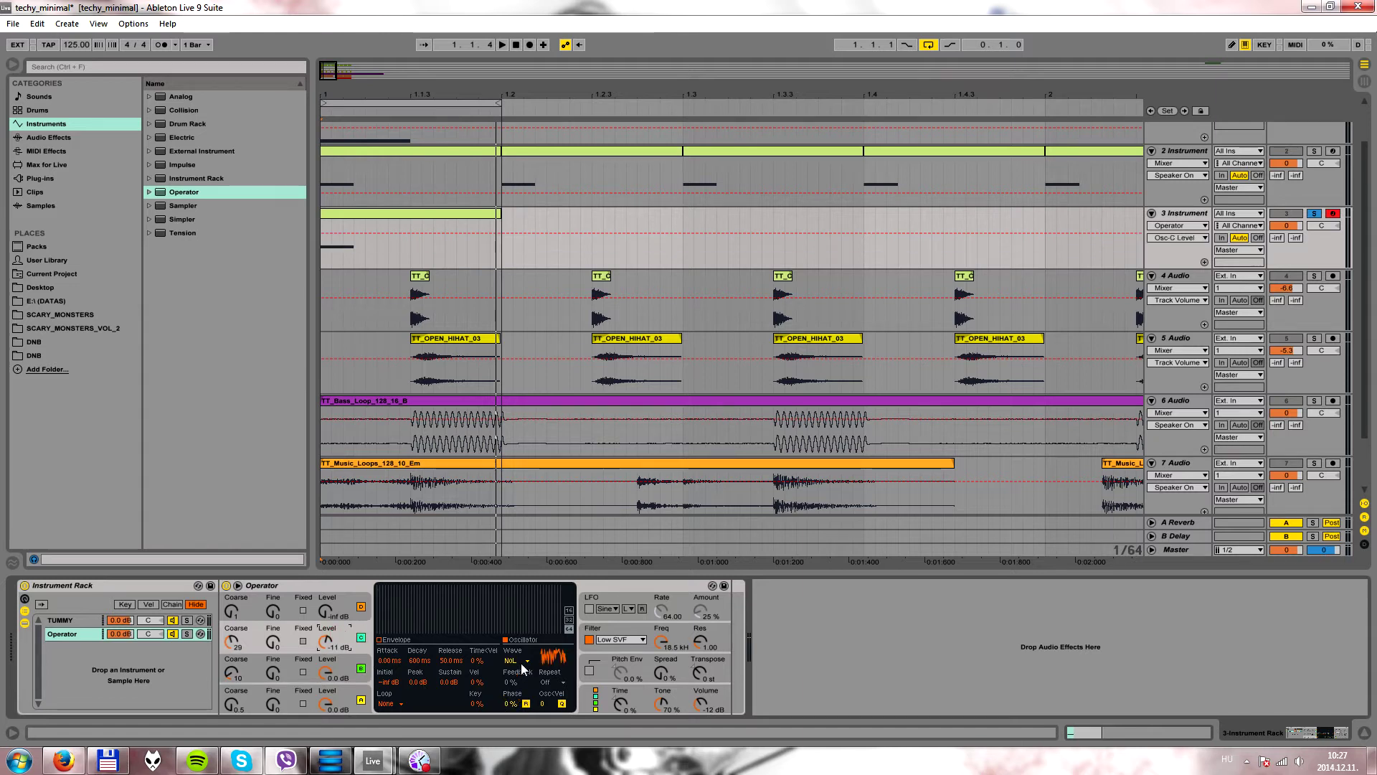
{"action": "left_click_drag", "start_coordinate": [513, 706], "coordinate": [512, 703]}
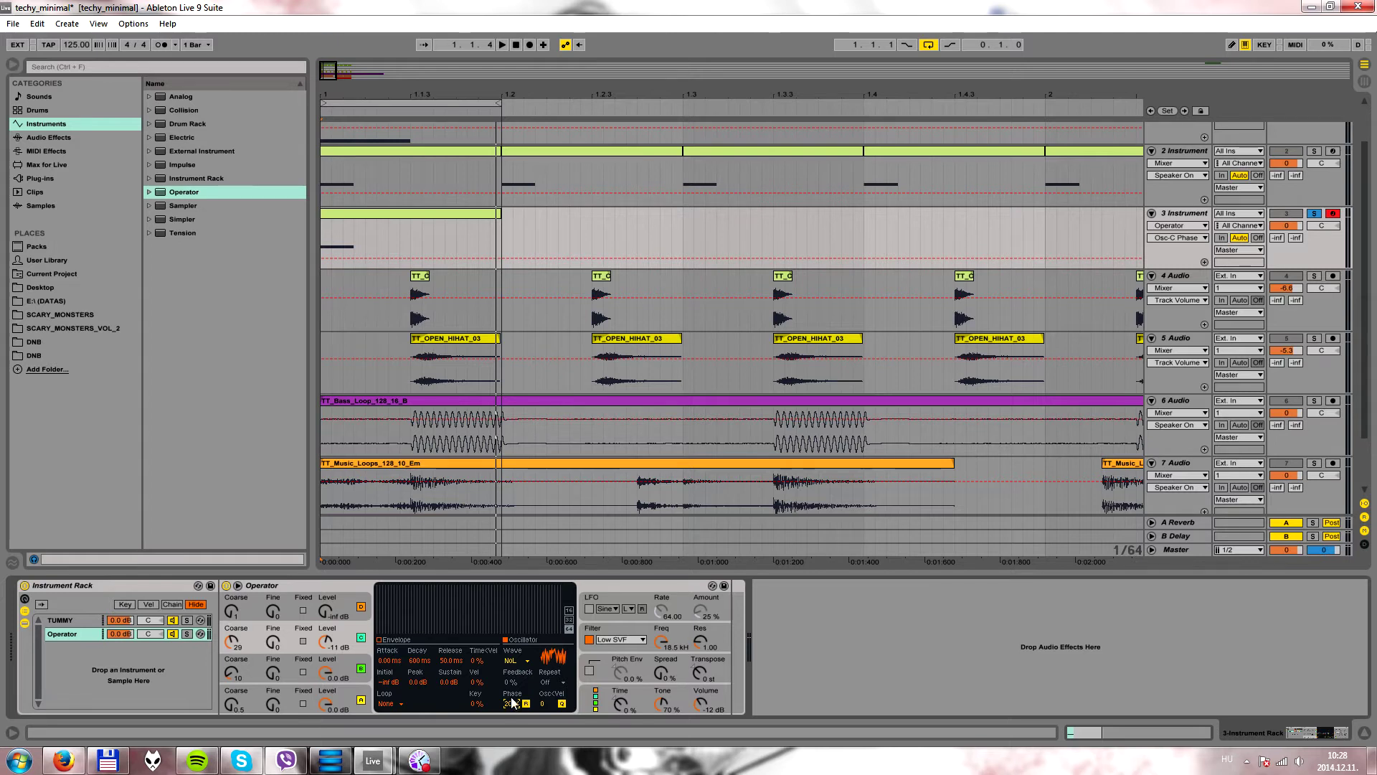
- Lower the second Operator's filter frequency, audition the kick, and set the frequency to 5.55 kHz
{"action": "left_click", "coordinate": [638, 626]}
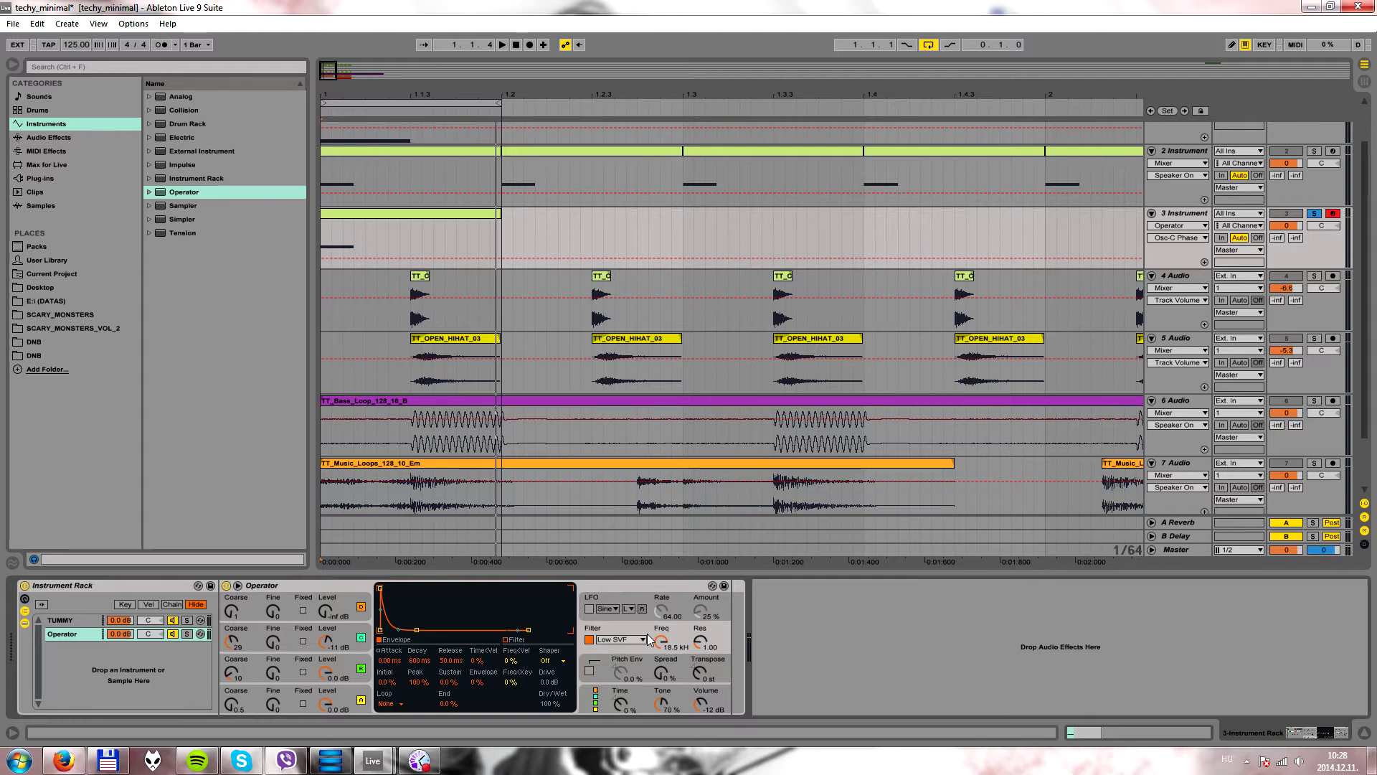
{"action": "left_click_drag", "start_coordinate": [664, 643], "coordinate": [664, 679]}
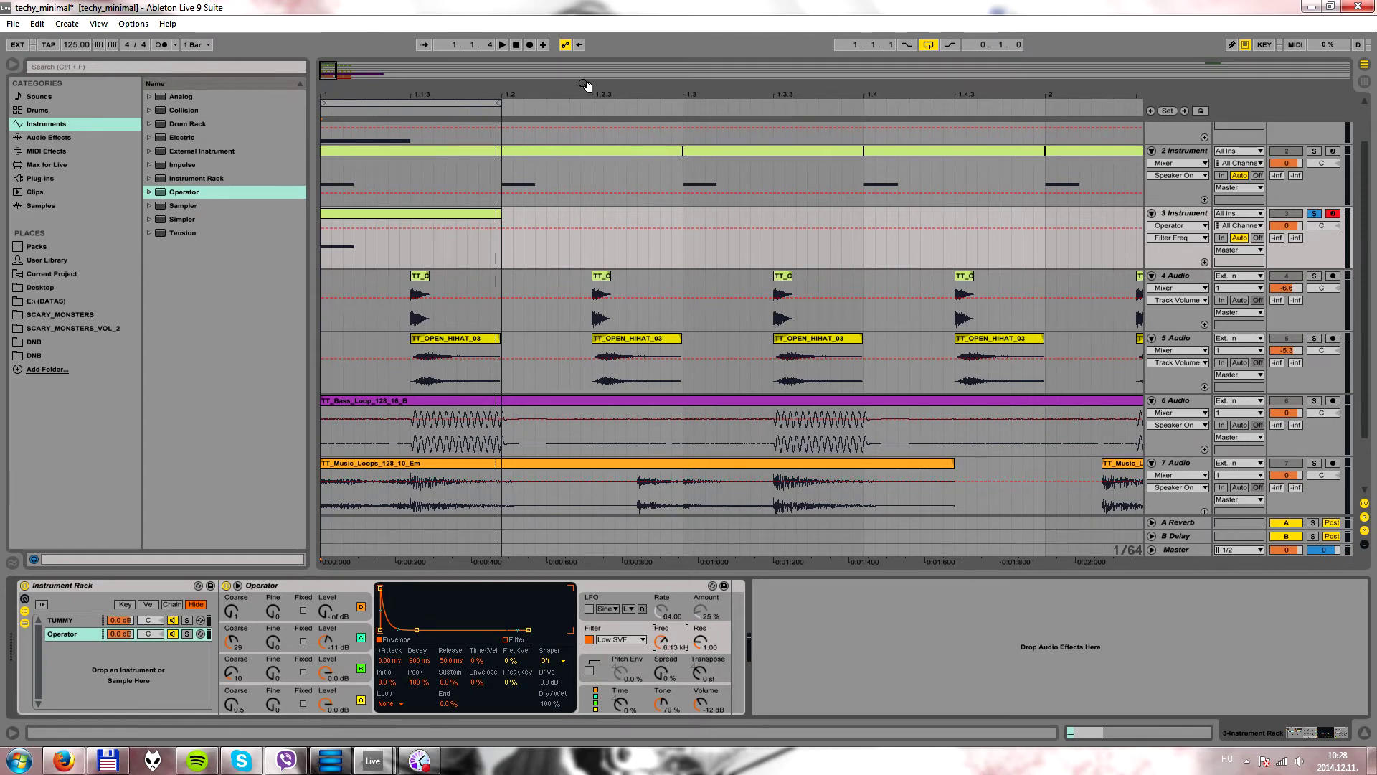
{"action": "left_click", "coordinate": [503, 46]}
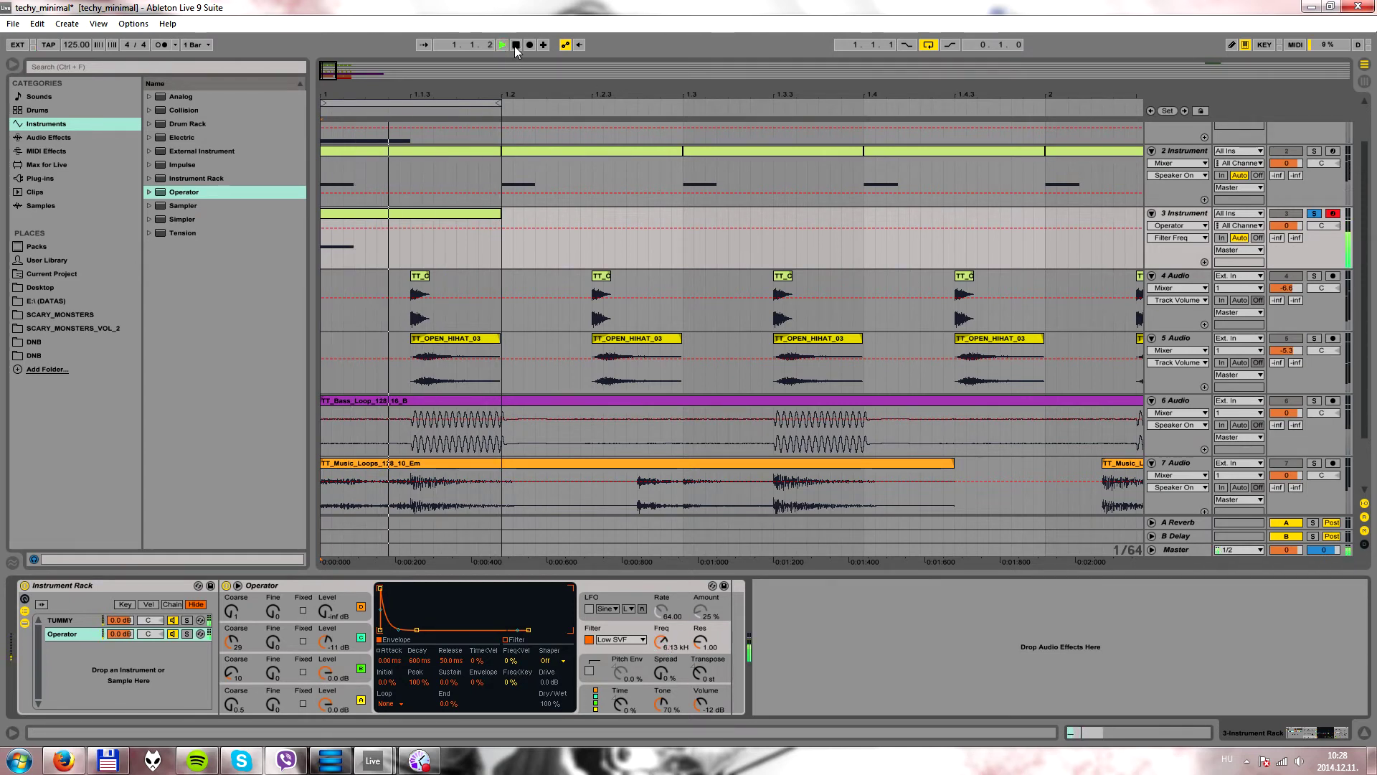
{"action": "left_click", "coordinate": [514, 45]}
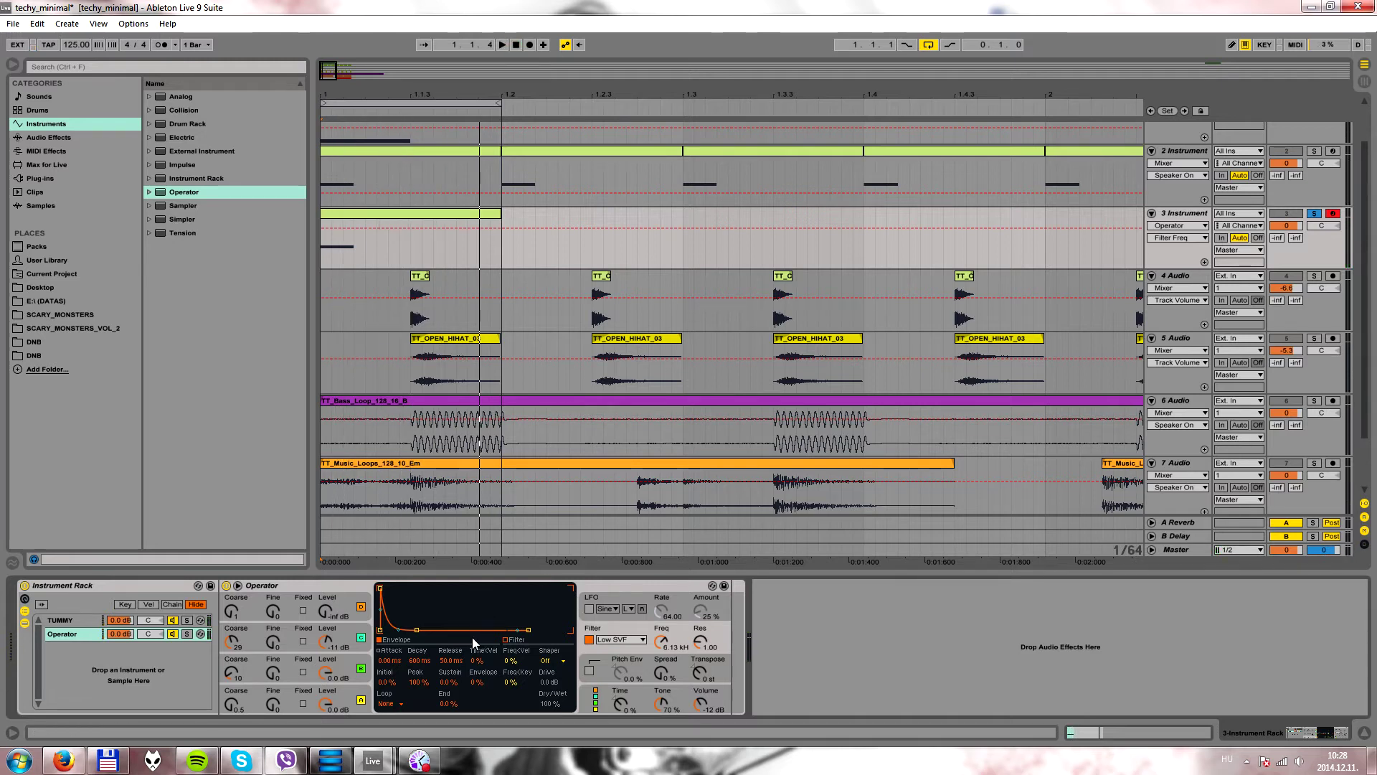
{"action": "left_click", "coordinate": [662, 640]}
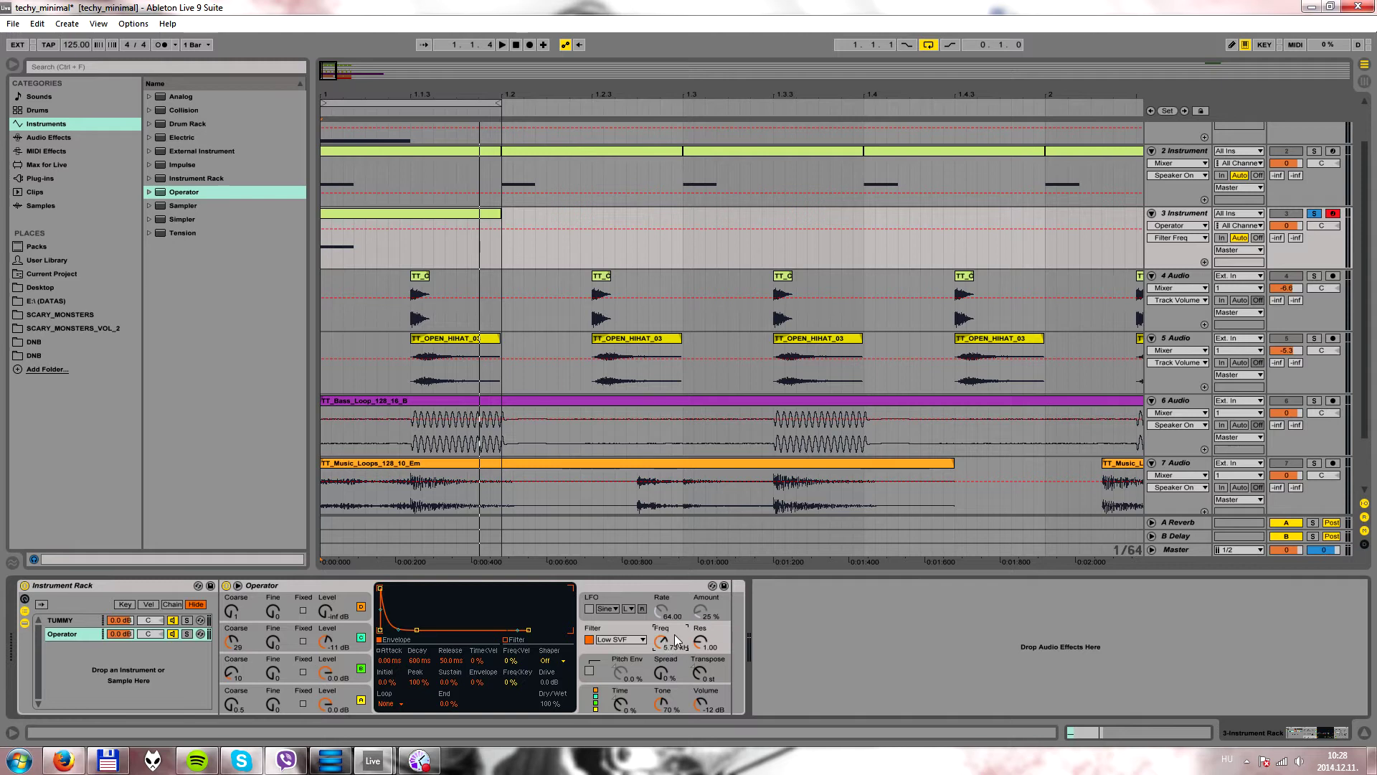
{"action": "left_click_drag", "start_coordinate": [674, 635], "coordinate": [675, 688]}
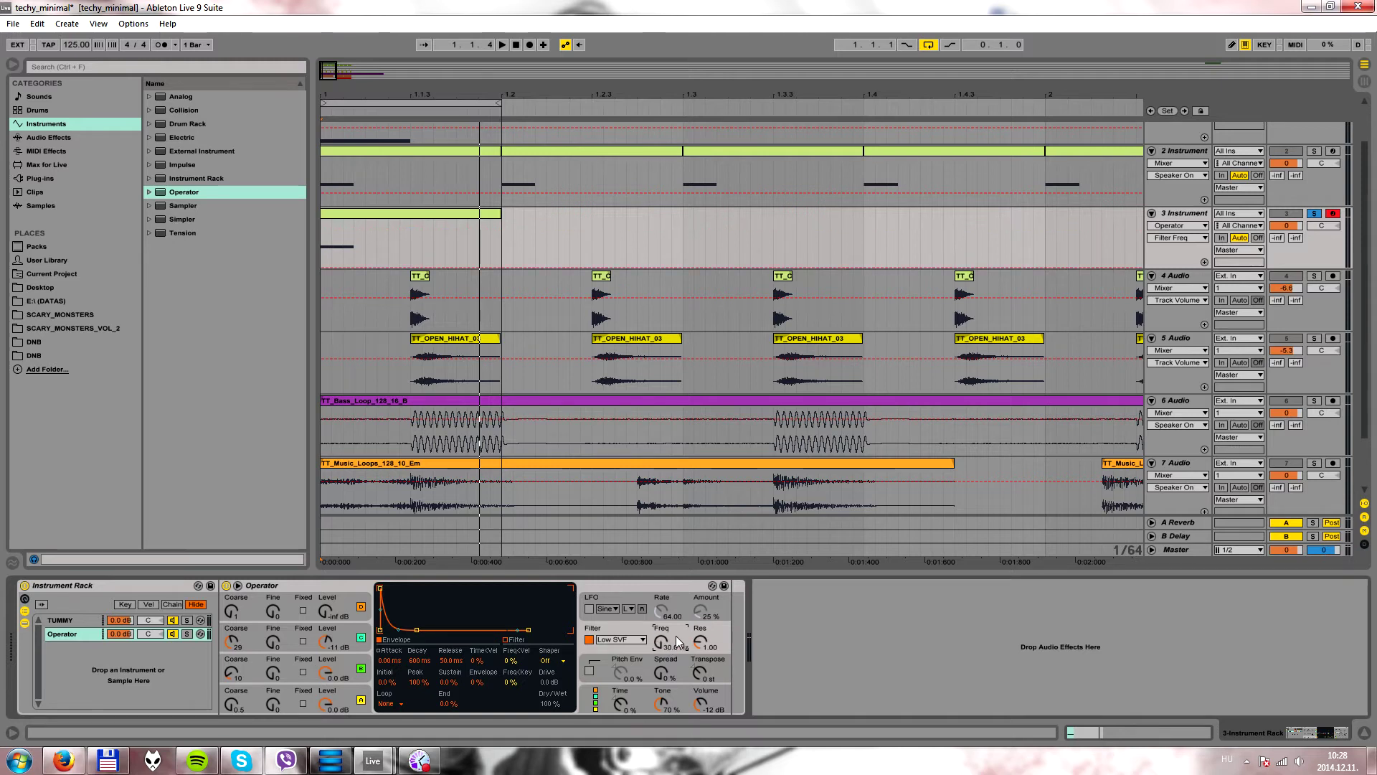
{"action": "type", "text": "5555"}
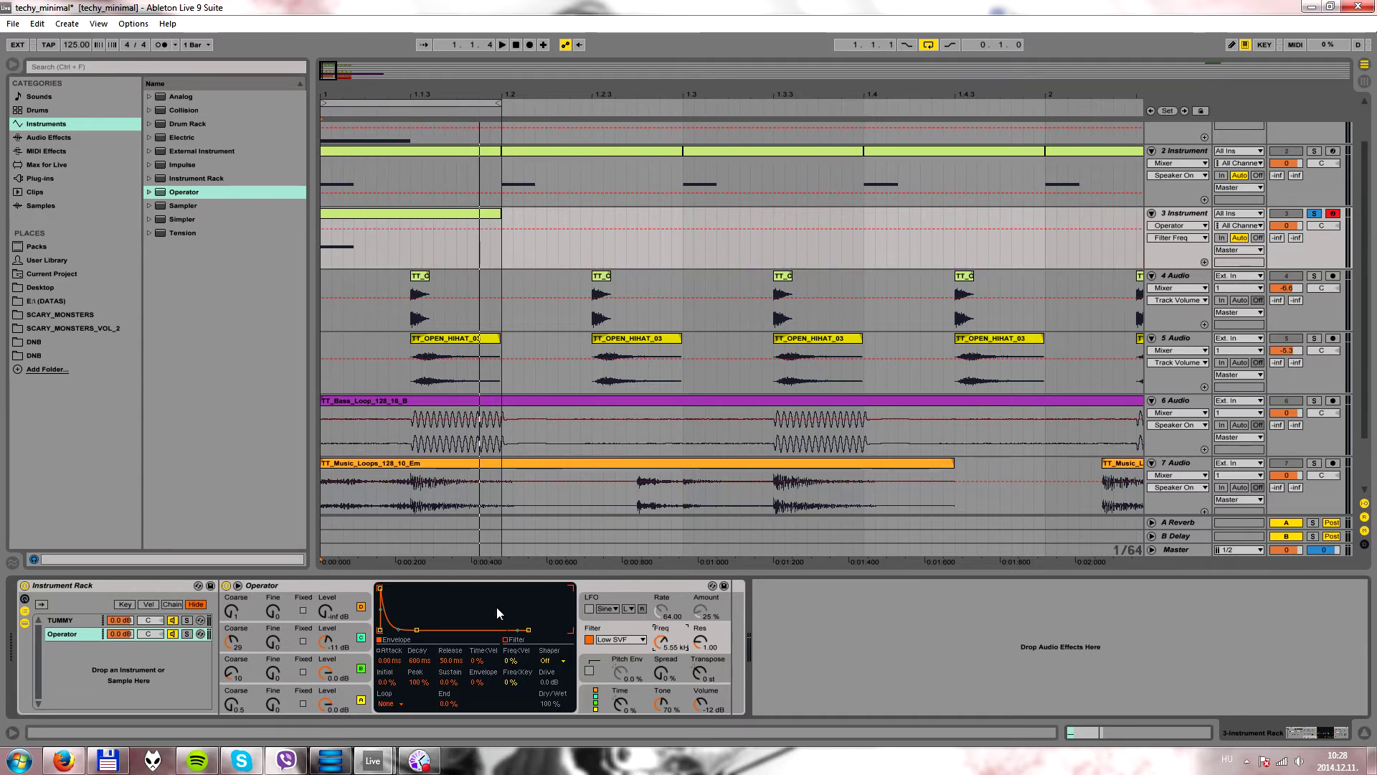
- Set the filter envelope's attack to 90.0 ms and its amount to 30%, and play the kick to check it
{"action": "left_click_drag", "start_coordinate": [386, 596], "coordinate": [423, 596]}
{"action": "left_click", "coordinate": [388, 659]}
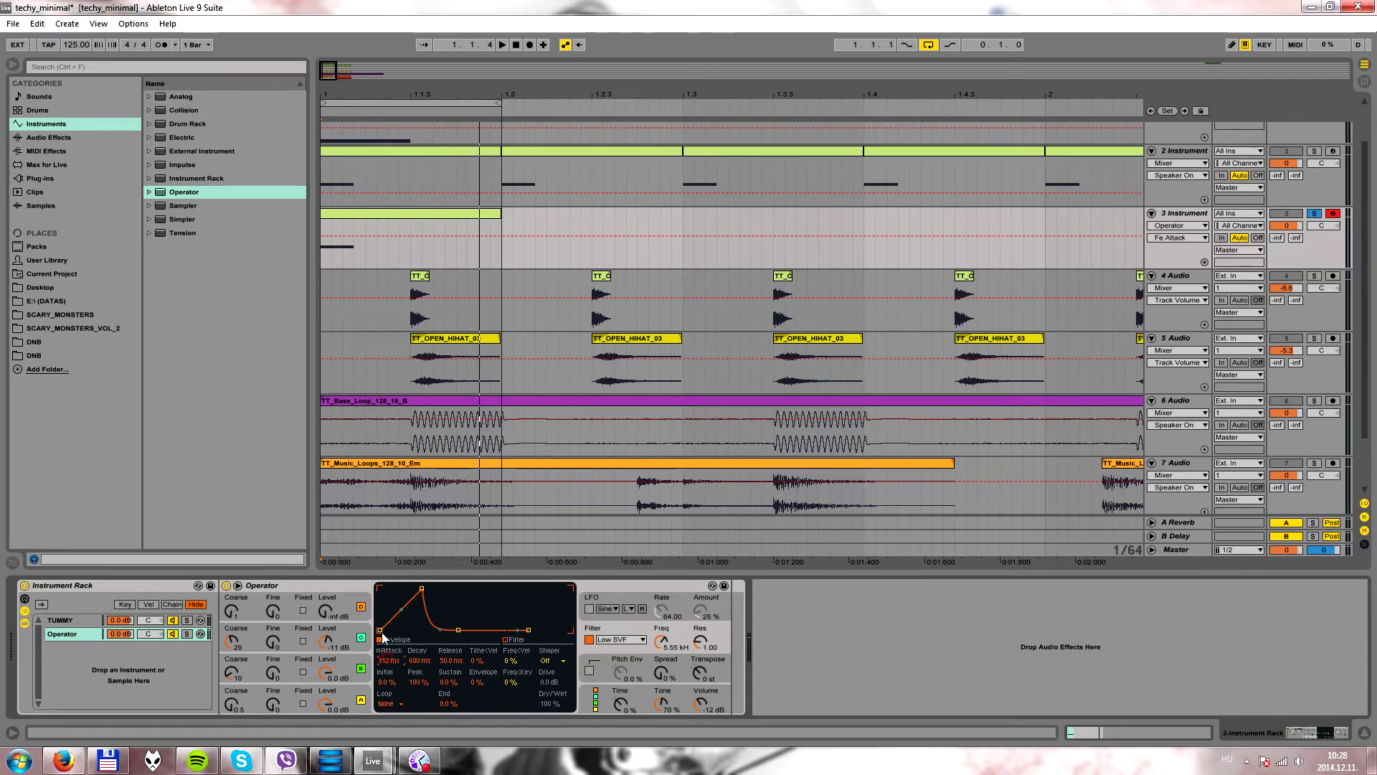
{"action": "type", "text": "0"}
{"action": "key", "text": "Return"}
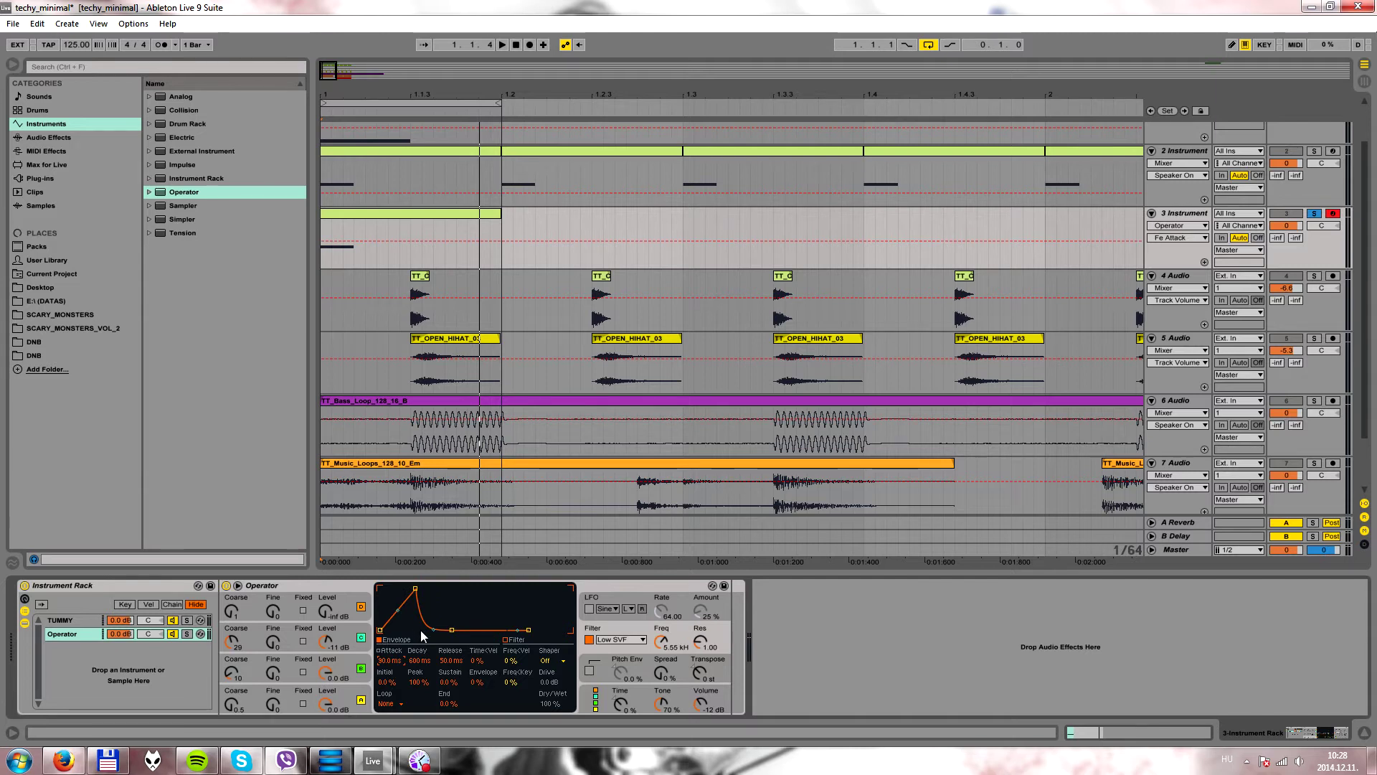
{"action": "left_click", "coordinate": [476, 682]}
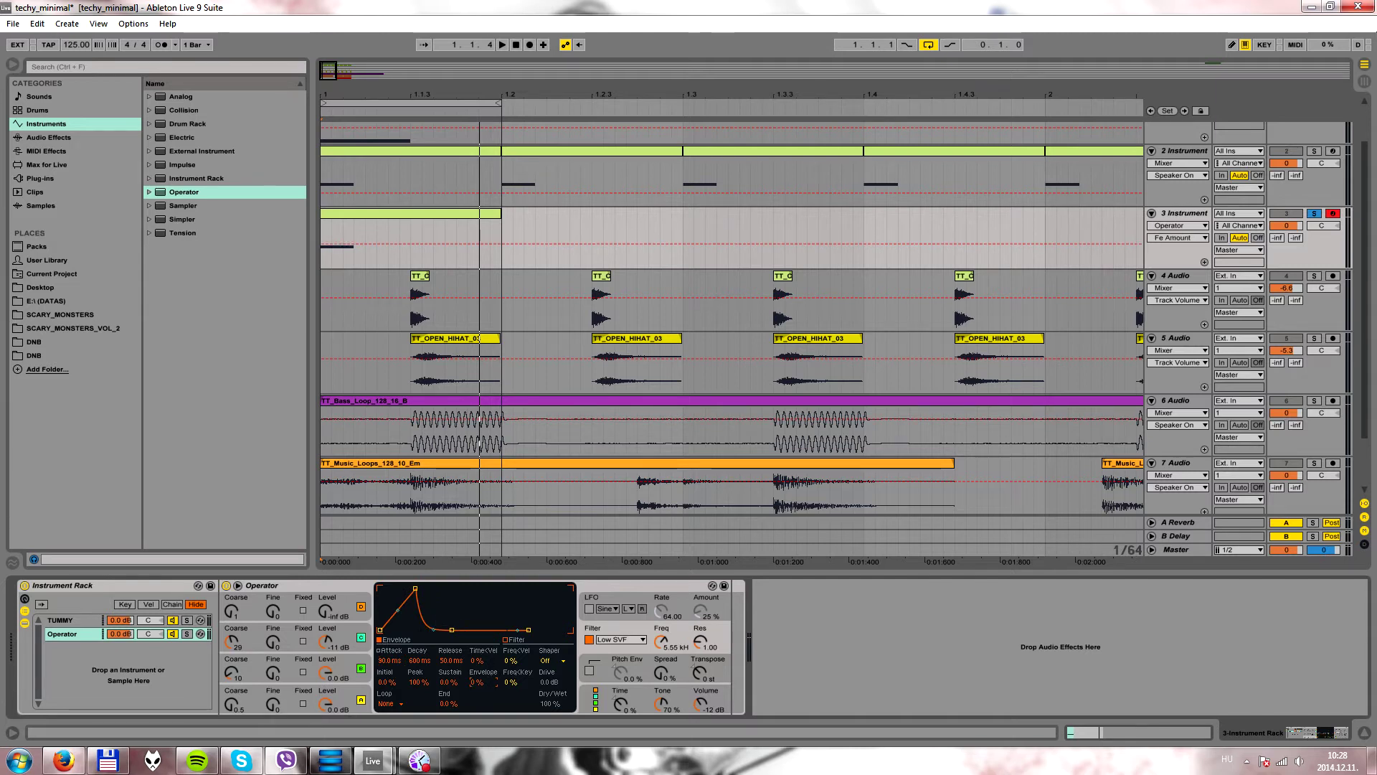
{"action": "left_click_drag", "start_coordinate": [476, 682], "coordinate": [503, 640]}
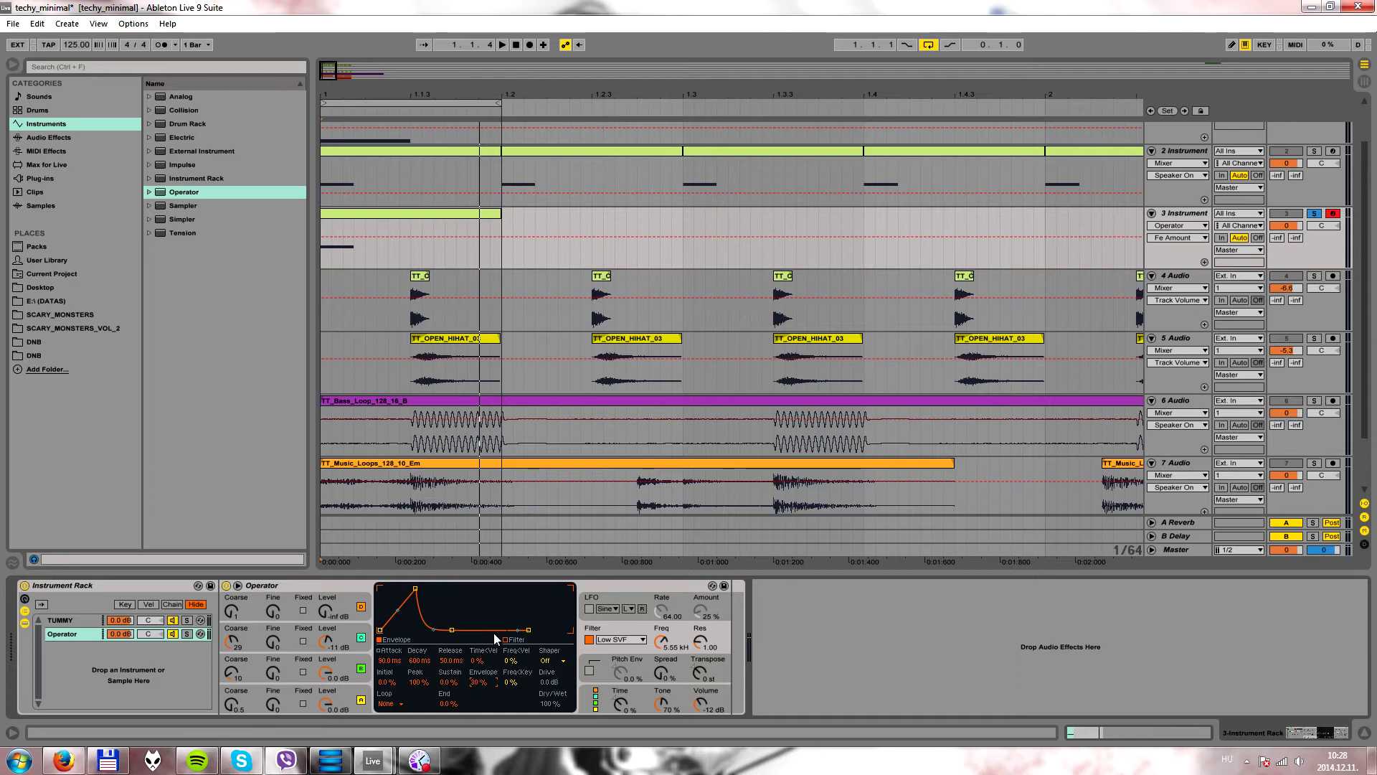
{"action": "left_click", "coordinate": [502, 45]}
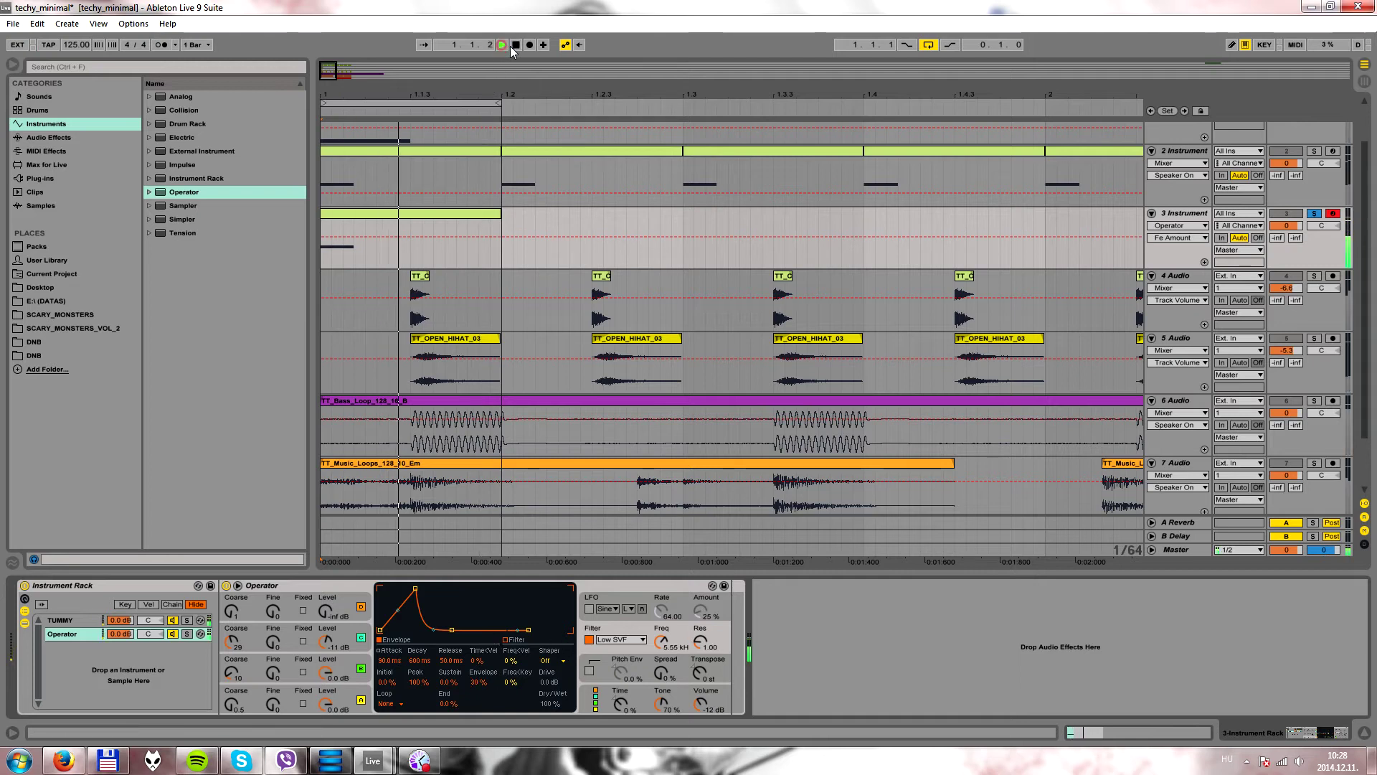
{"action": "left_click", "coordinate": [514, 45]}
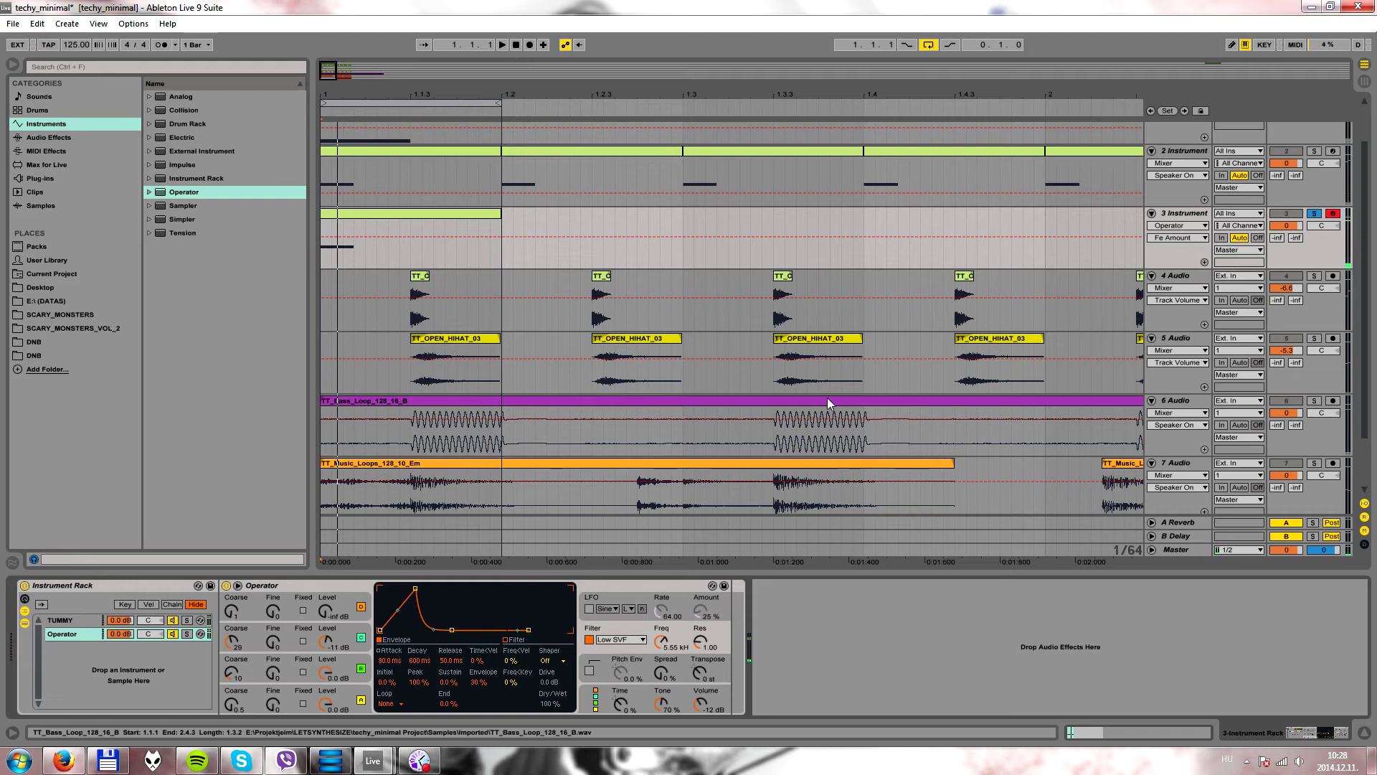
- Enable the second Operator's pitch envelope at 100% with an initial value of +48 st and a shorter decay
{"action": "left_click", "coordinate": [589, 671]}
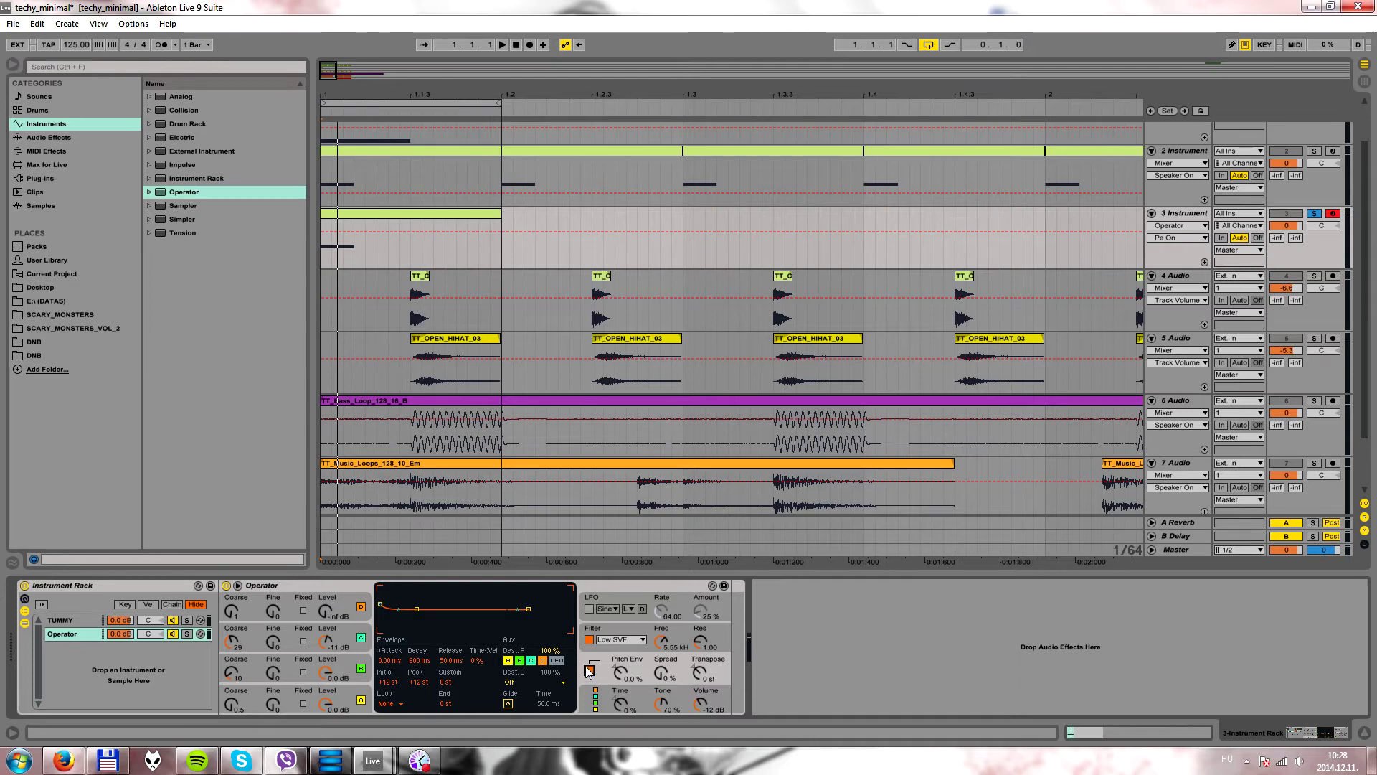
{"action": "left_click_drag", "start_coordinate": [623, 672], "coordinate": [623, 601]}
{"action": "left_click_drag", "start_coordinate": [387, 681], "coordinate": [387, 645]}
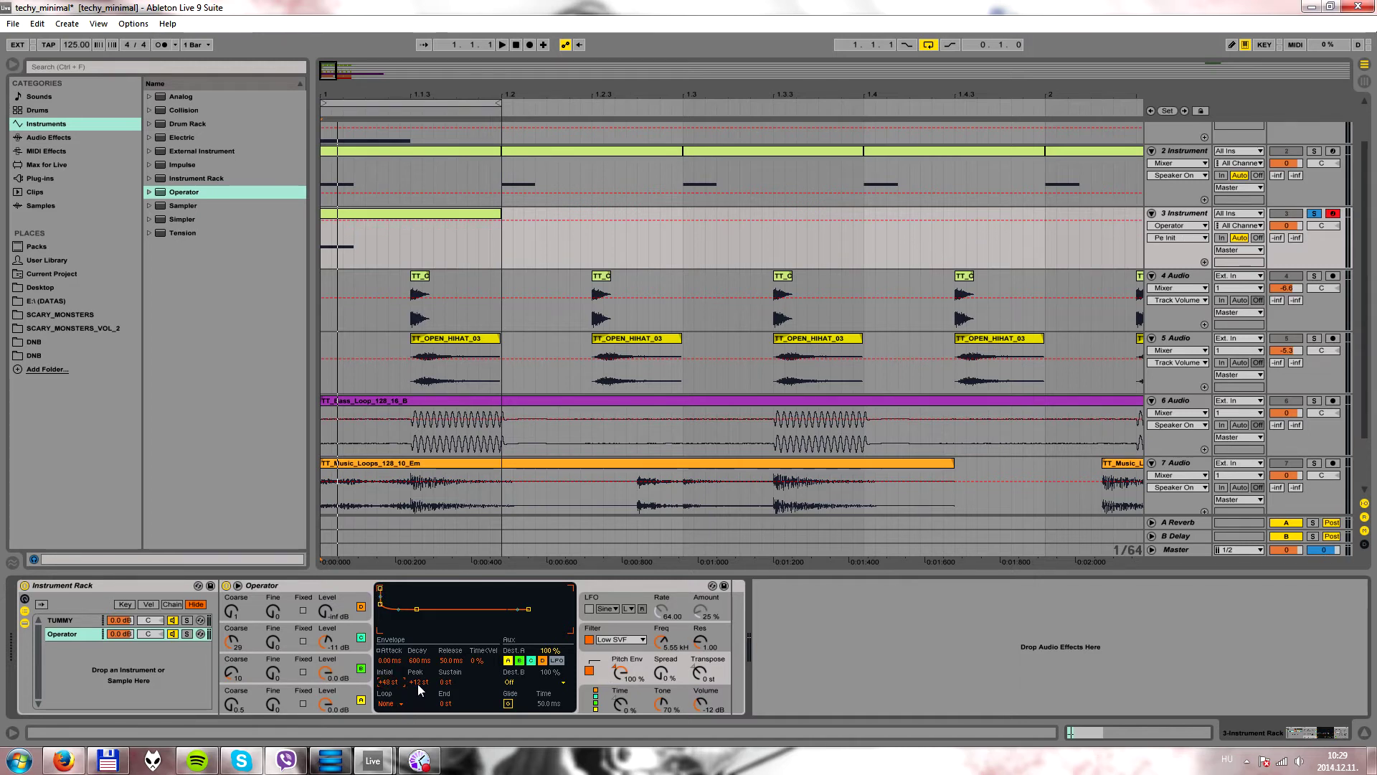
{"action": "left_click_drag", "start_coordinate": [419, 660], "coordinate": [419, 676]}
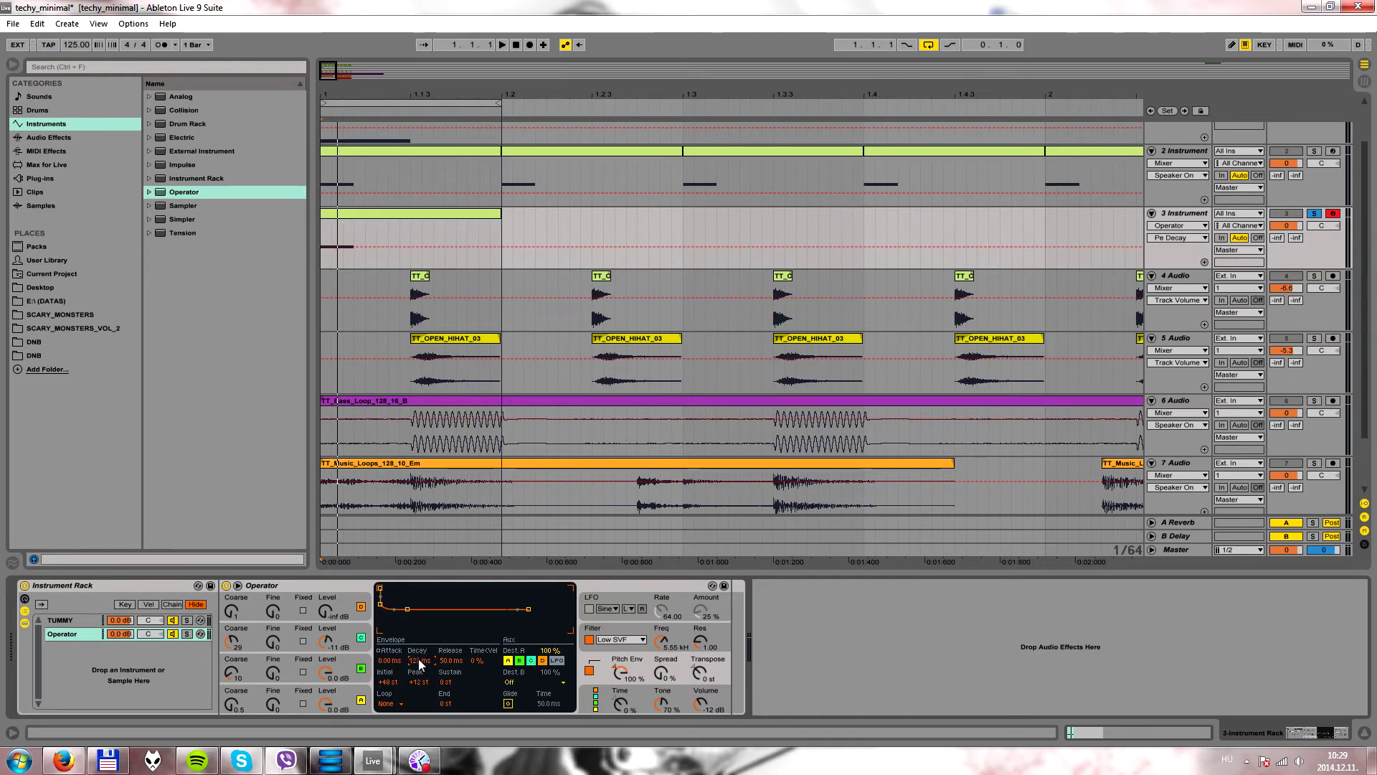
- Play the kick and give oscillator A's envelope a decay of 447 ms with sustain at -inf dB
{"action": "left_click", "coordinate": [502, 44]}
{"action": "key", "text": "space"}
{"action": "left_click", "coordinate": [351, 653]}
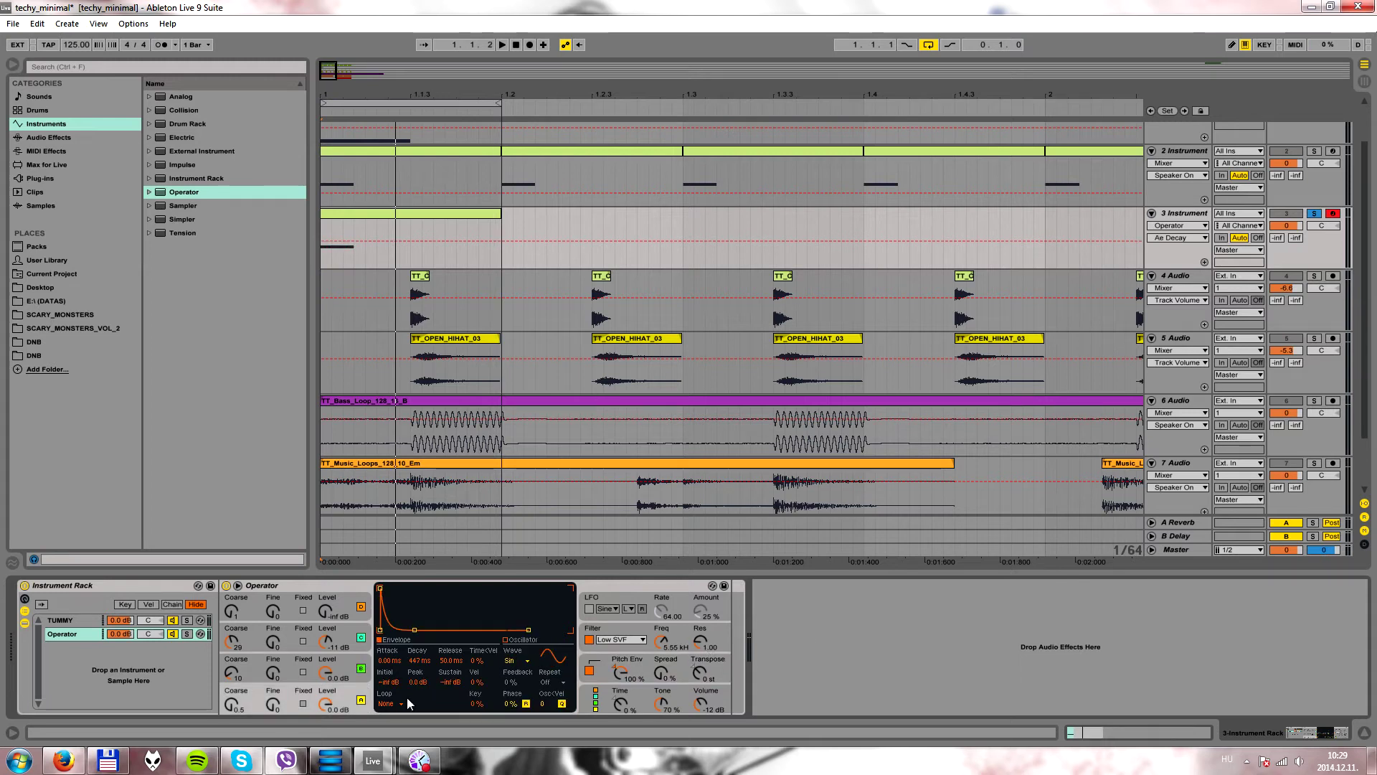
- Add an Auto Filter after the second Operator and set its filter type to high-pass
{"action": "left_click", "coordinate": [61, 138]}
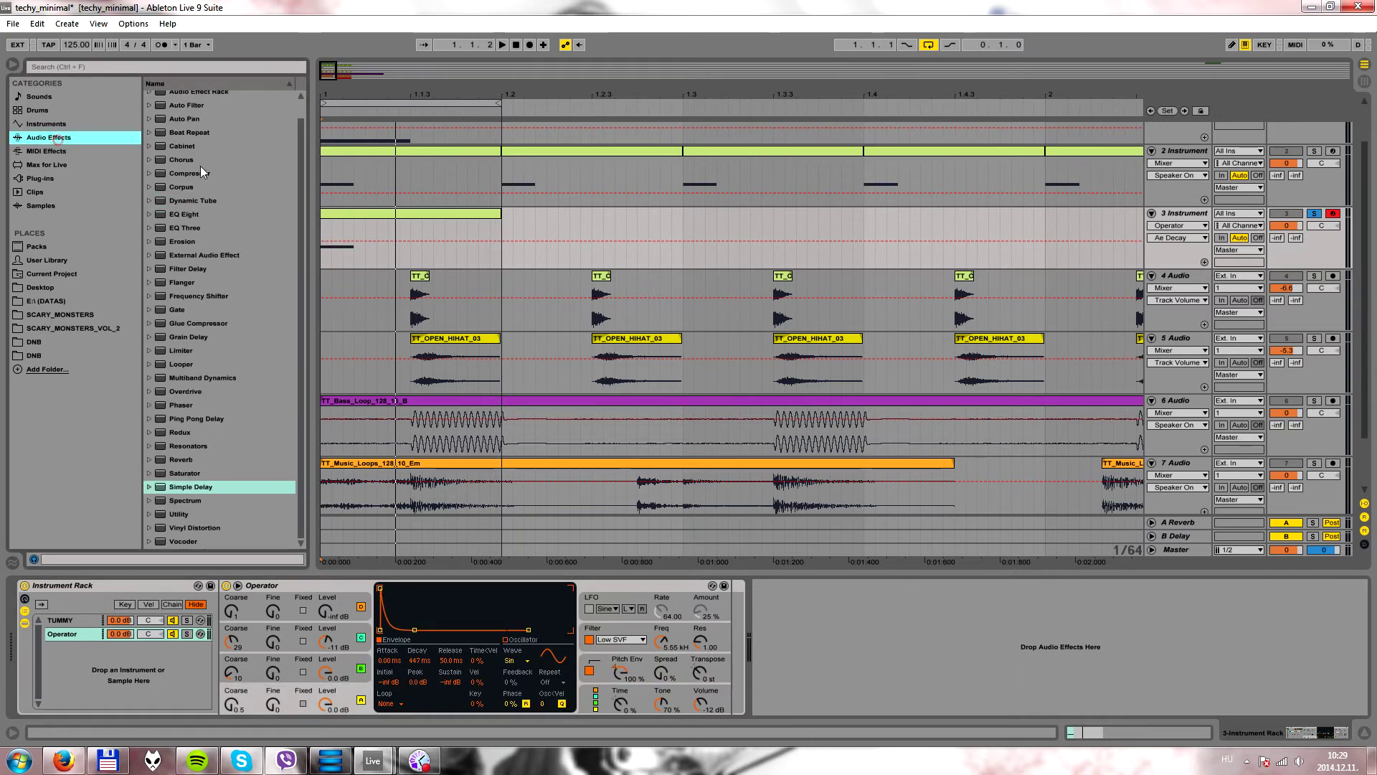
{"action": "left_click", "coordinate": [162, 107]}
{"action": "left_click_drag", "start_coordinate": [752, 550], "coordinate": [719, 623]}
{"action": "left_click", "coordinate": [802, 668]}
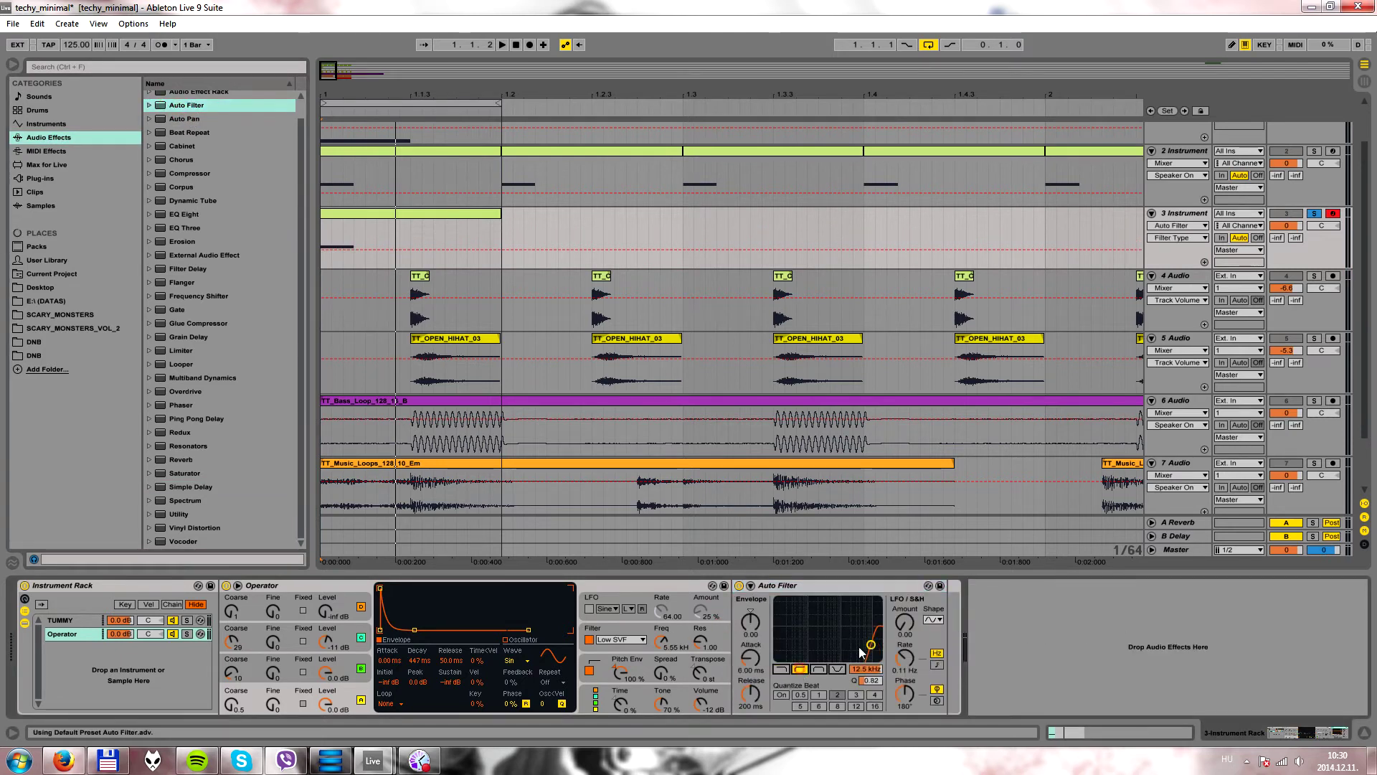
- Set the Auto Filter's cutoff frequency to 650 Hz with a Q of 0.20, and play the kick to check it
{"action": "mouse_move", "coordinate": [871, 644]}
{"action": "left_mouse_down"}
{"action": "mouse_move", "coordinate": [811, 660]}
{"action": "mouse_move", "coordinate": [875, 656]}
{"action": "mouse_move", "coordinate": [885, 640]}
{"action": "left_mouse_up"}
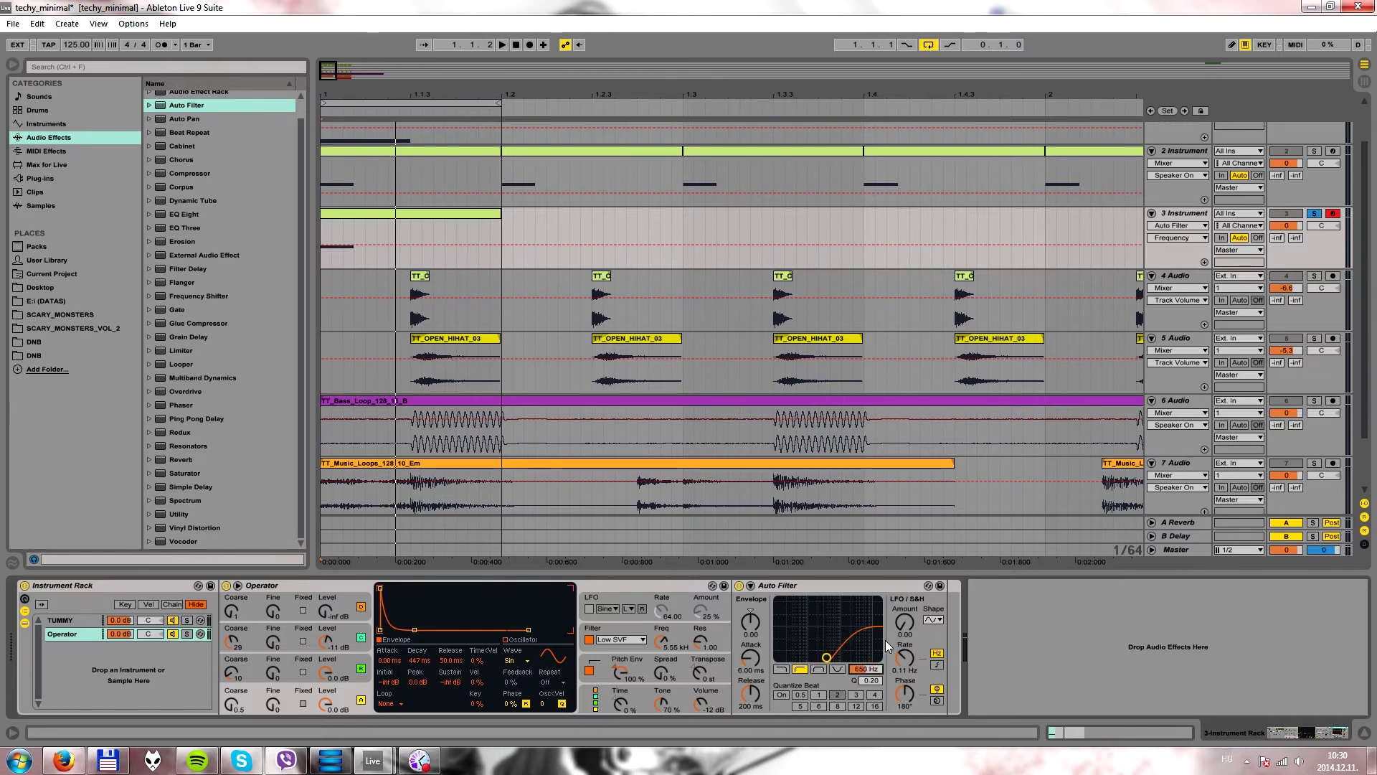
{"action": "left_click", "coordinate": [85, 621]}
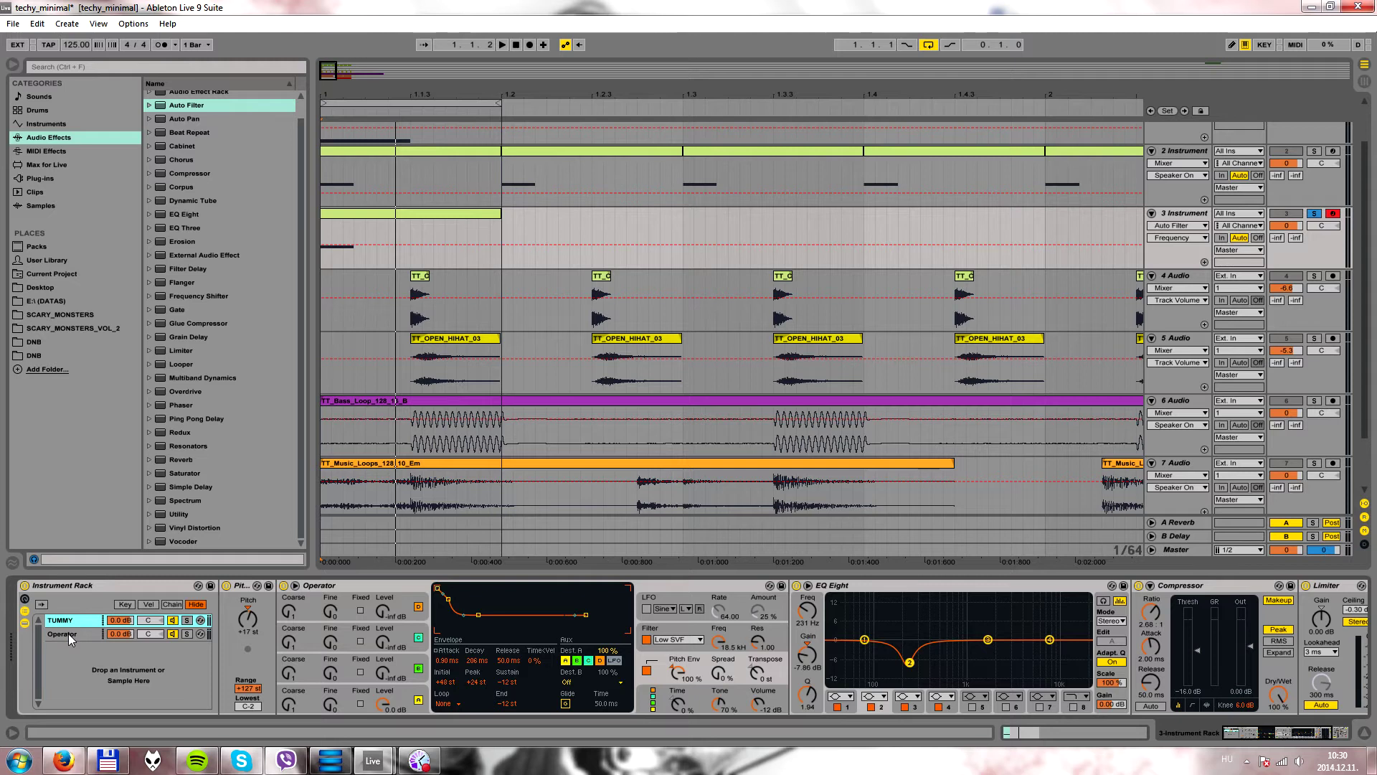
{"action": "left_click", "coordinate": [67, 634]}
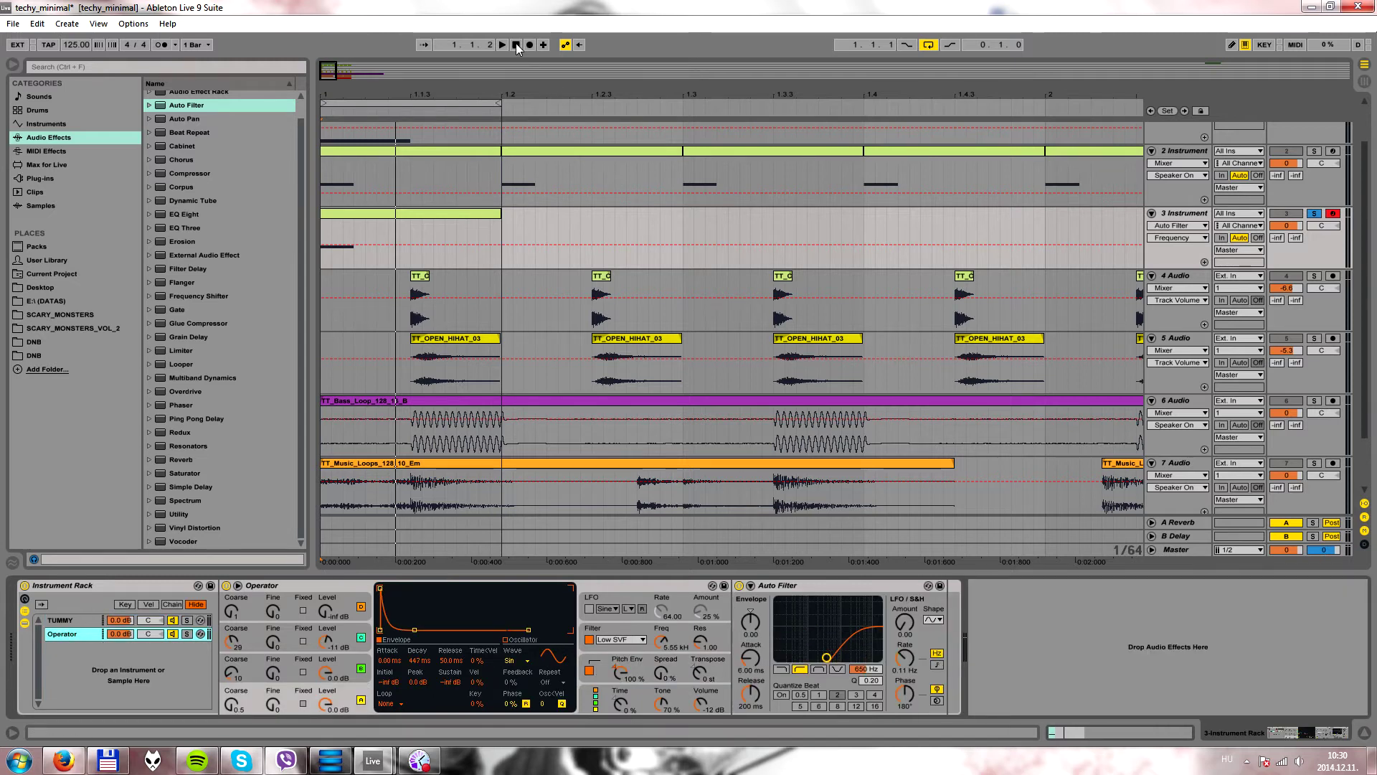
{"action": "key", "text": "space"}
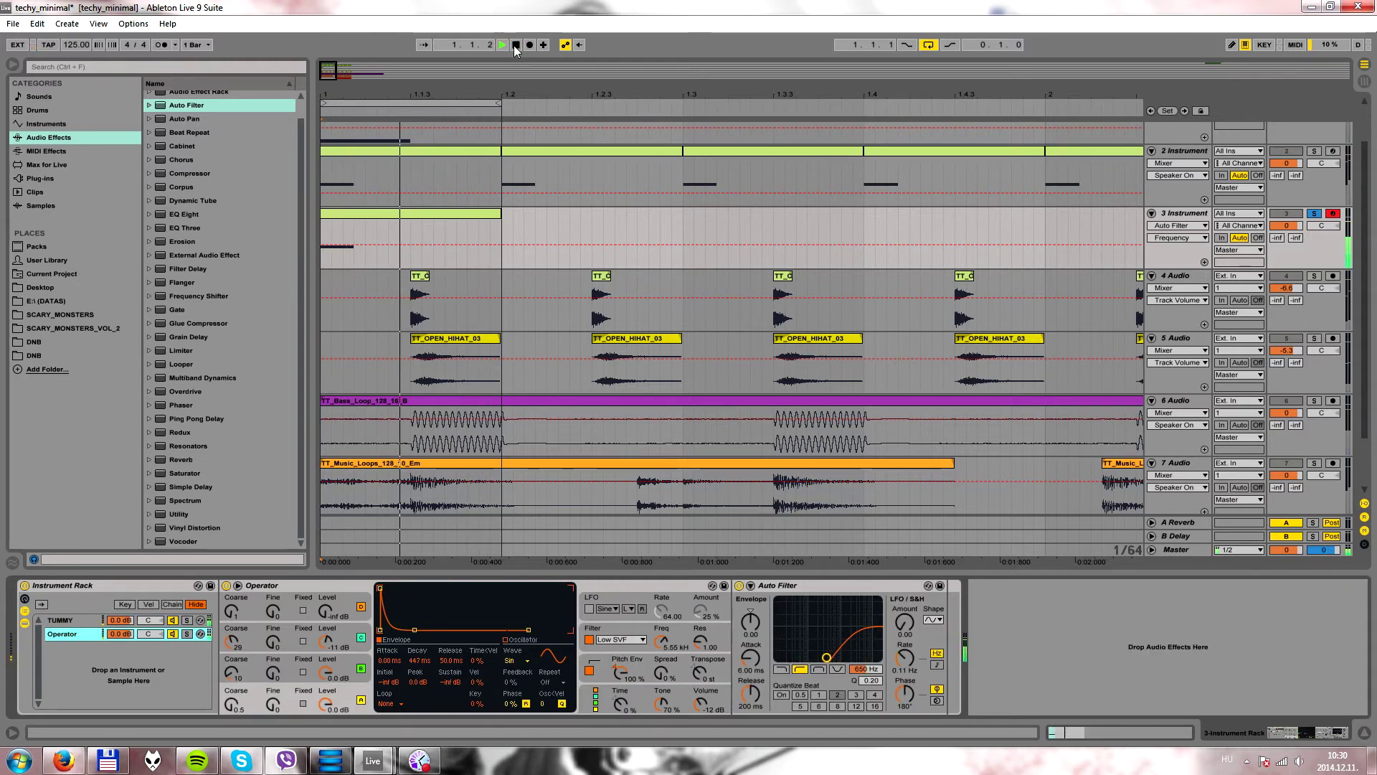
{"action": "left_click", "coordinate": [514, 45]}
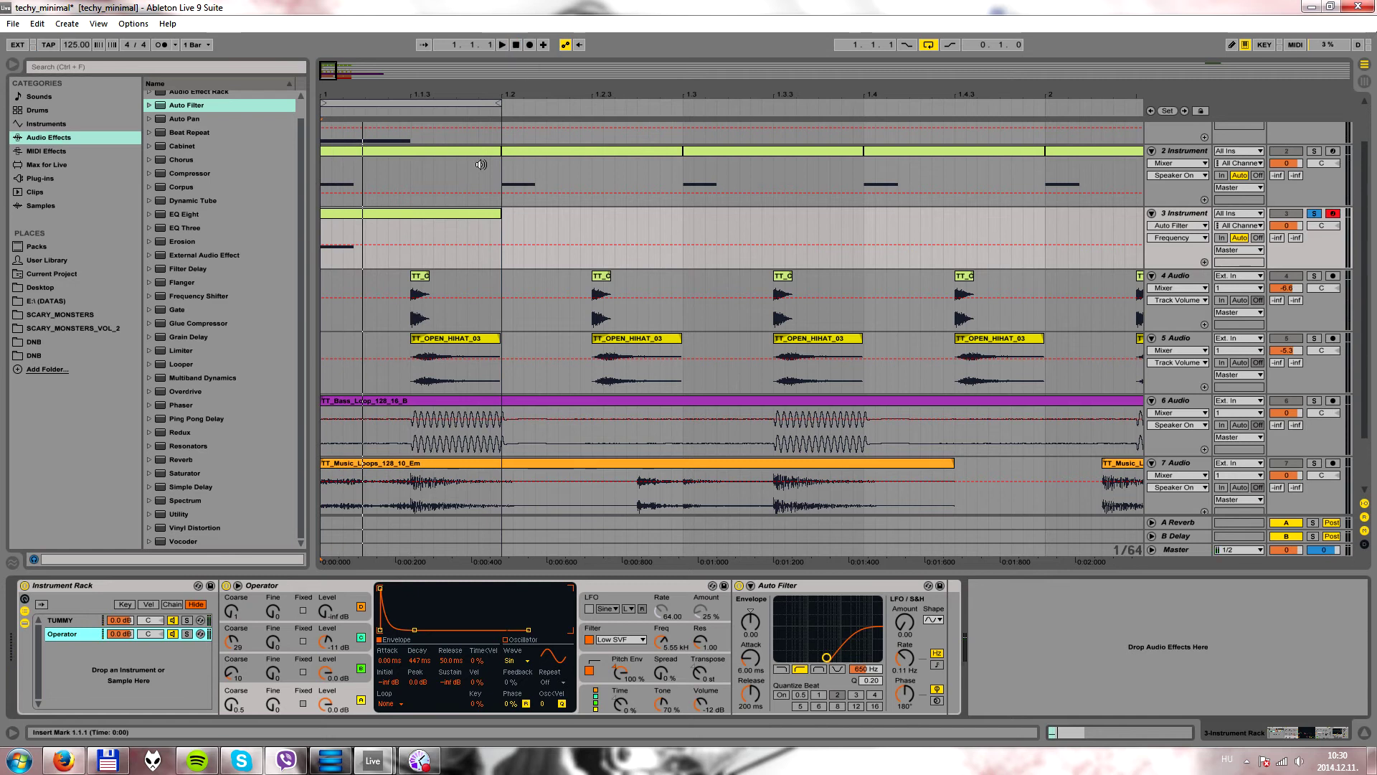
- Add an Overdrive after the Auto Filter at 902 Hz, bandwidth 9.00 and 30% drive, and play the kick
{"action": "left_click", "coordinate": [172, 392]}
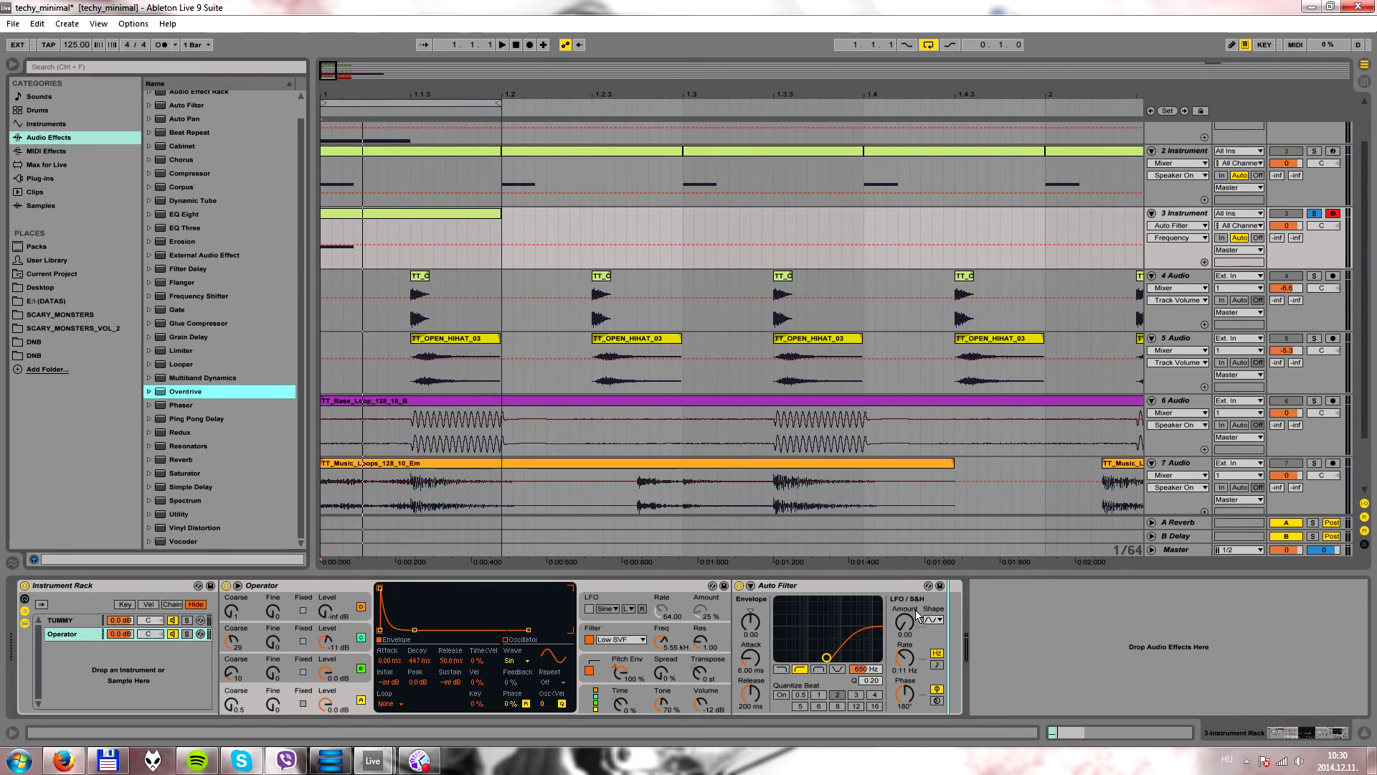
{"action": "key", "text": "Return"}
{"action": "left_click_drag", "start_coordinate": [967, 669], "coordinate": [966, 683]}
{"action": "left_click_drag", "start_coordinate": [989, 609], "coordinate": [986, 599]}
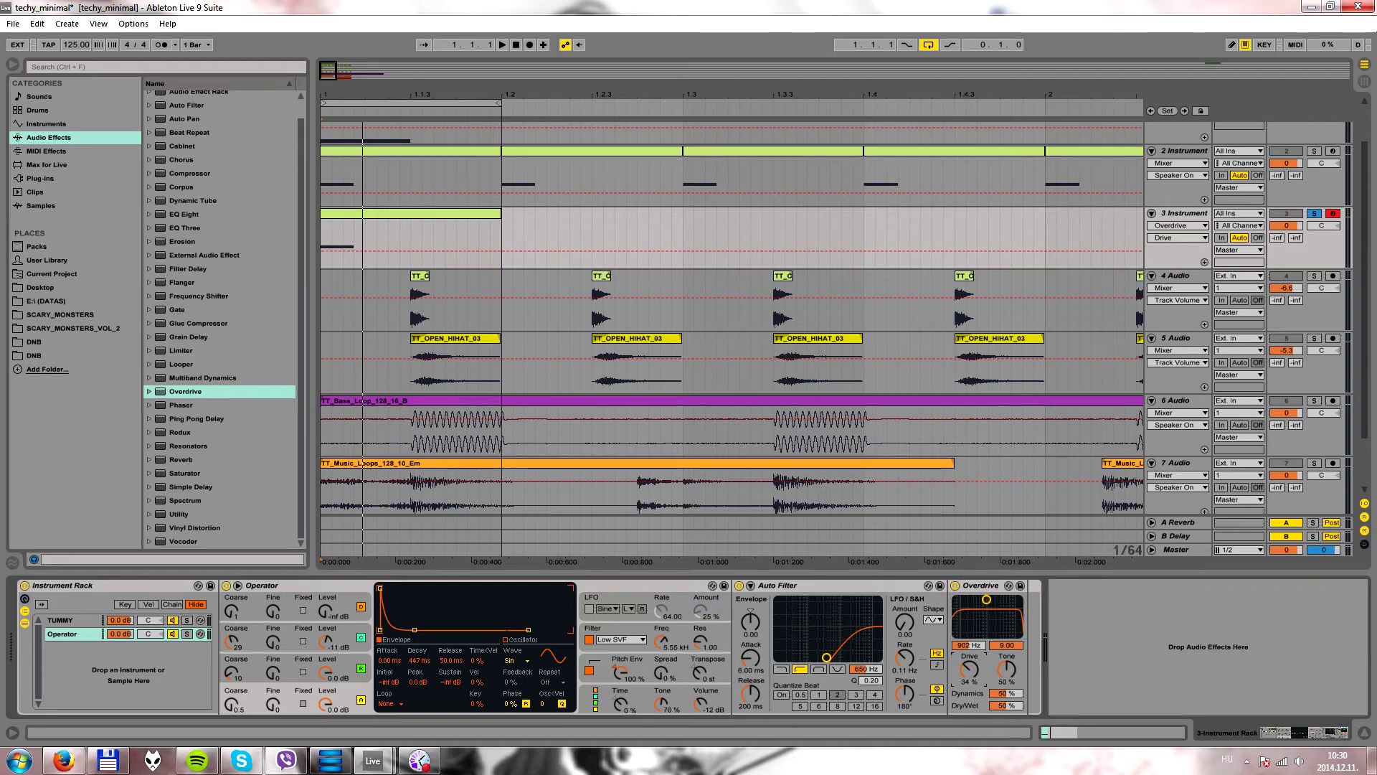
{"action": "left_click_drag", "start_coordinate": [969, 669], "coordinate": [970, 672]}
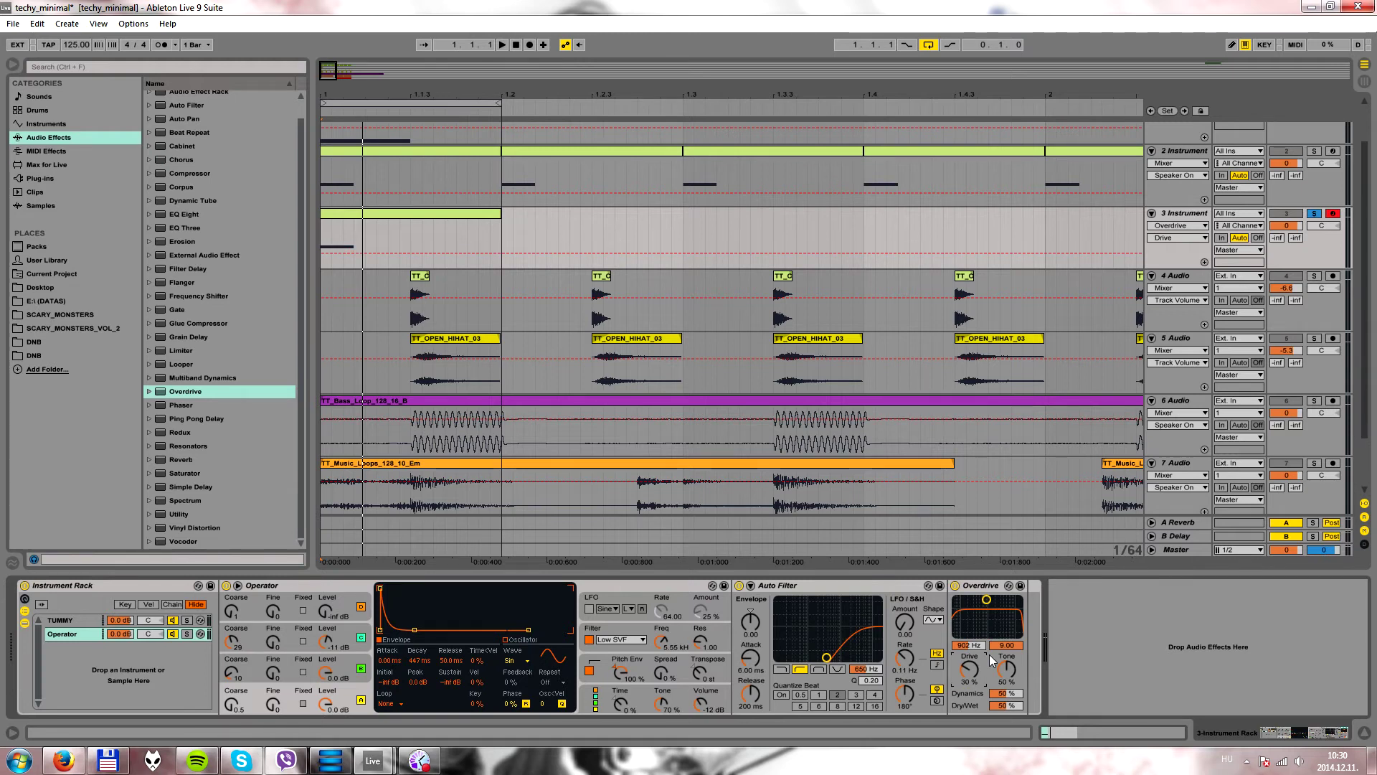
{"action": "key", "text": "space"}
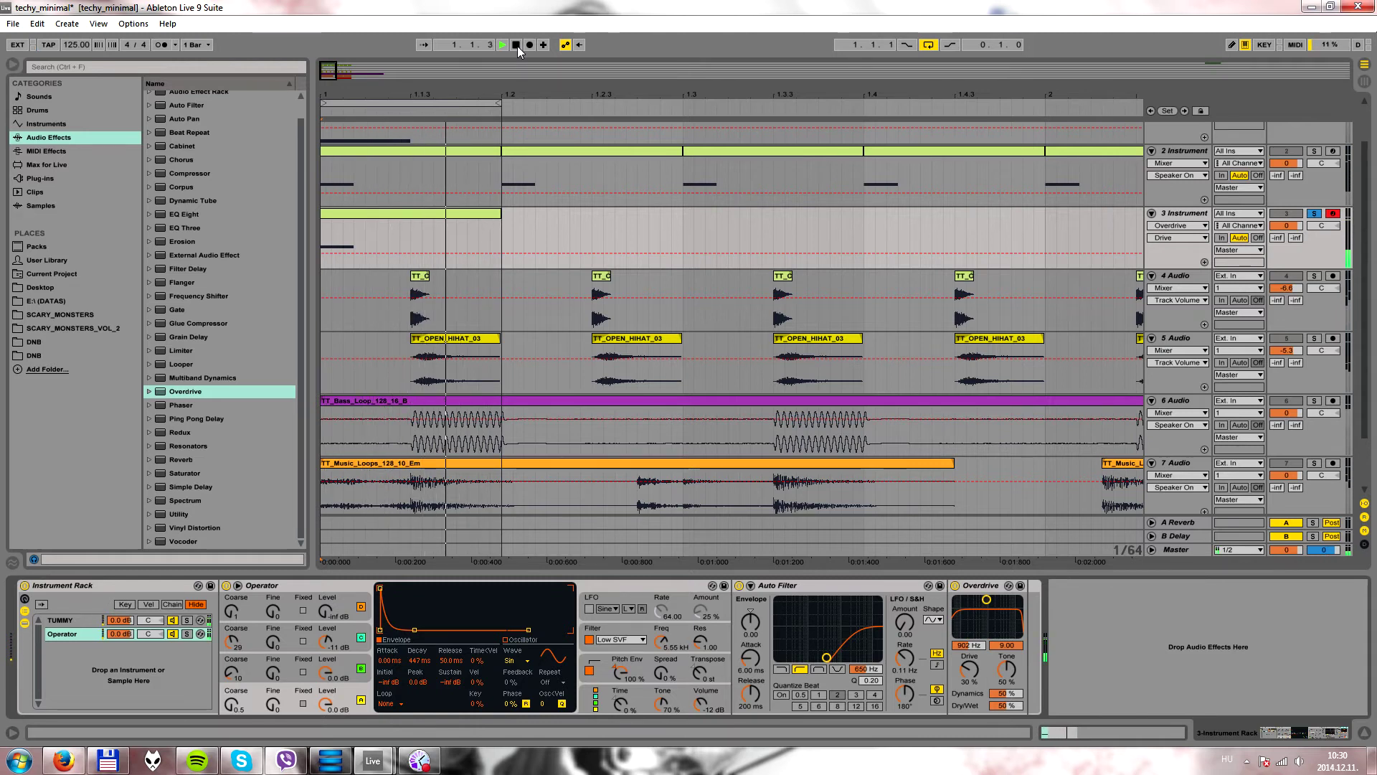
{"action": "left_click", "coordinate": [517, 45]}
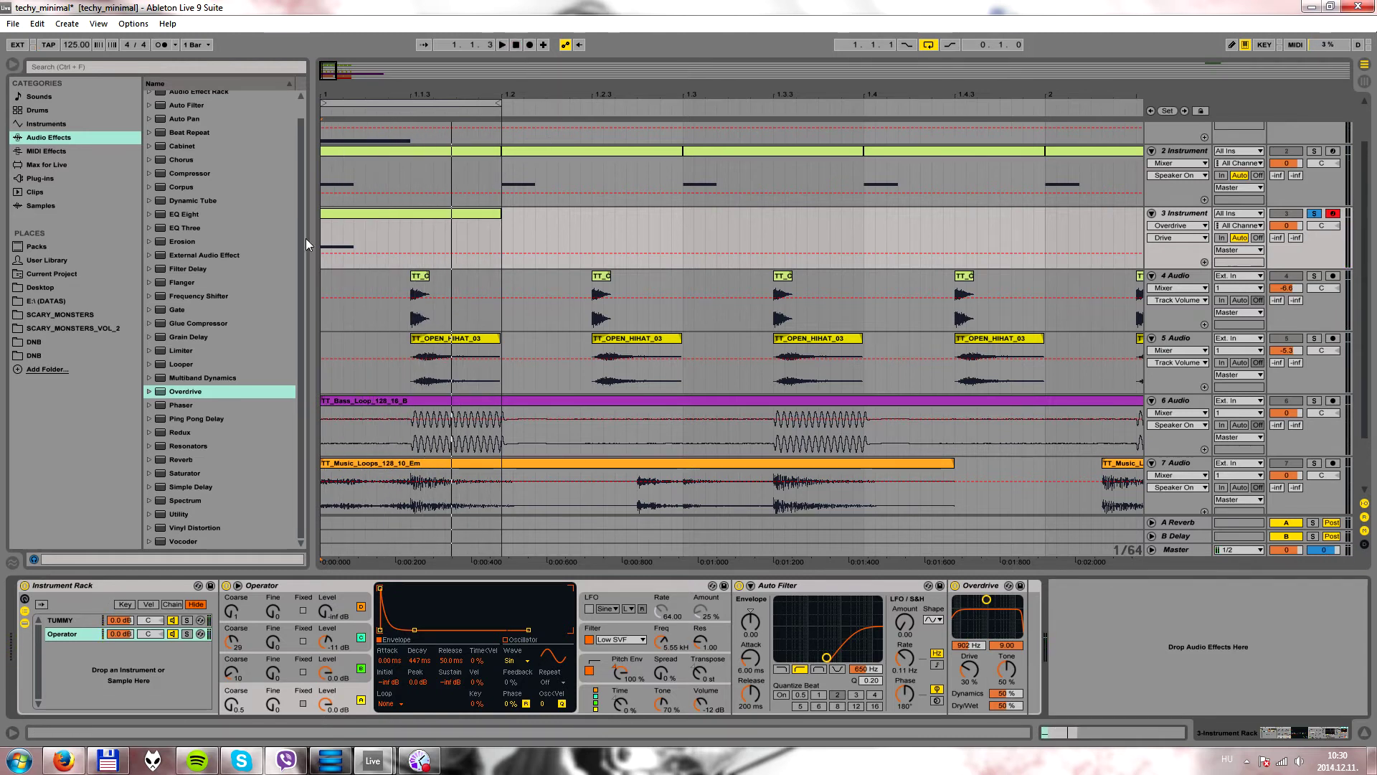
- Add a Phaser after the Overdrive with its frequency at 1.24 kHz, and play the kick
{"action": "left_click_drag", "start_coordinate": [179, 405], "coordinate": [1018, 647]}
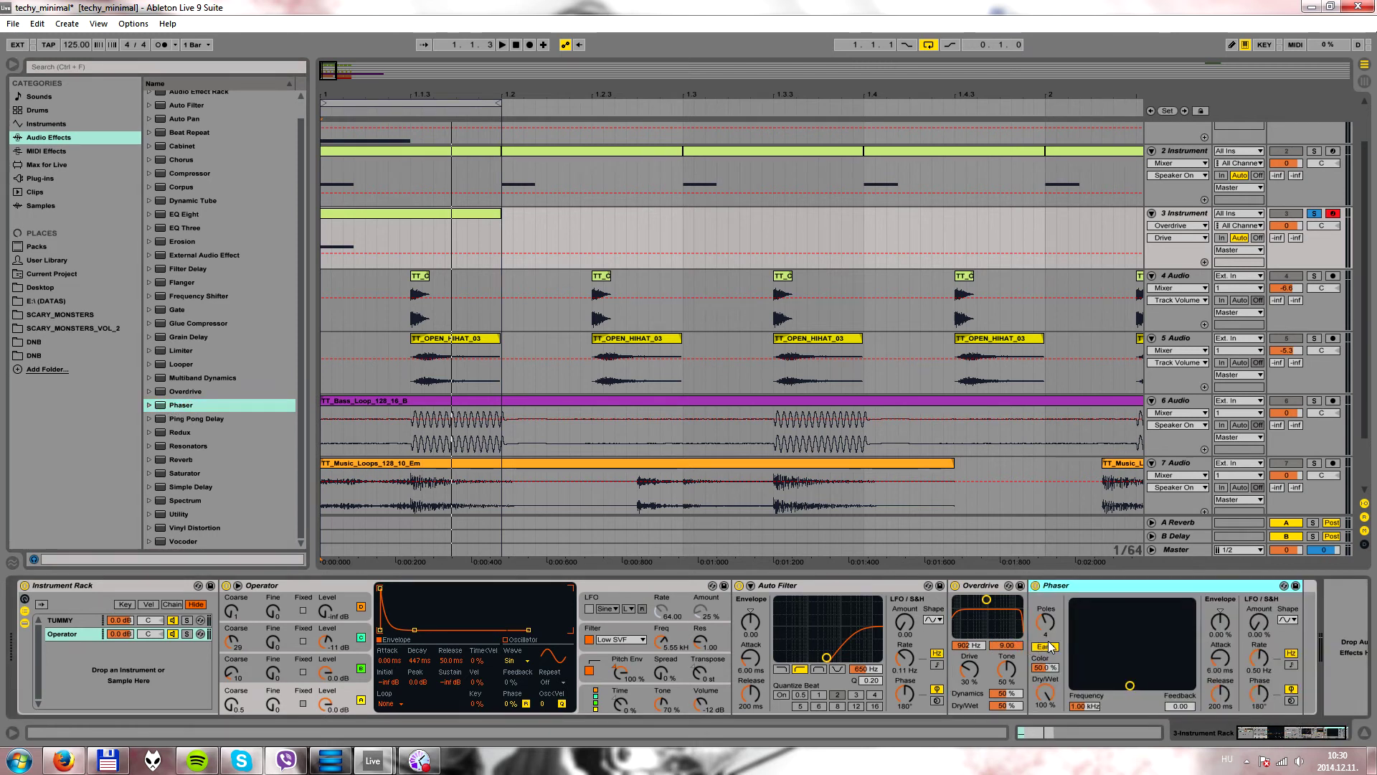
{"action": "left_click", "coordinate": [1086, 707]}
{"action": "type", "text": "1240"}
{"action": "key", "text": "Return"}
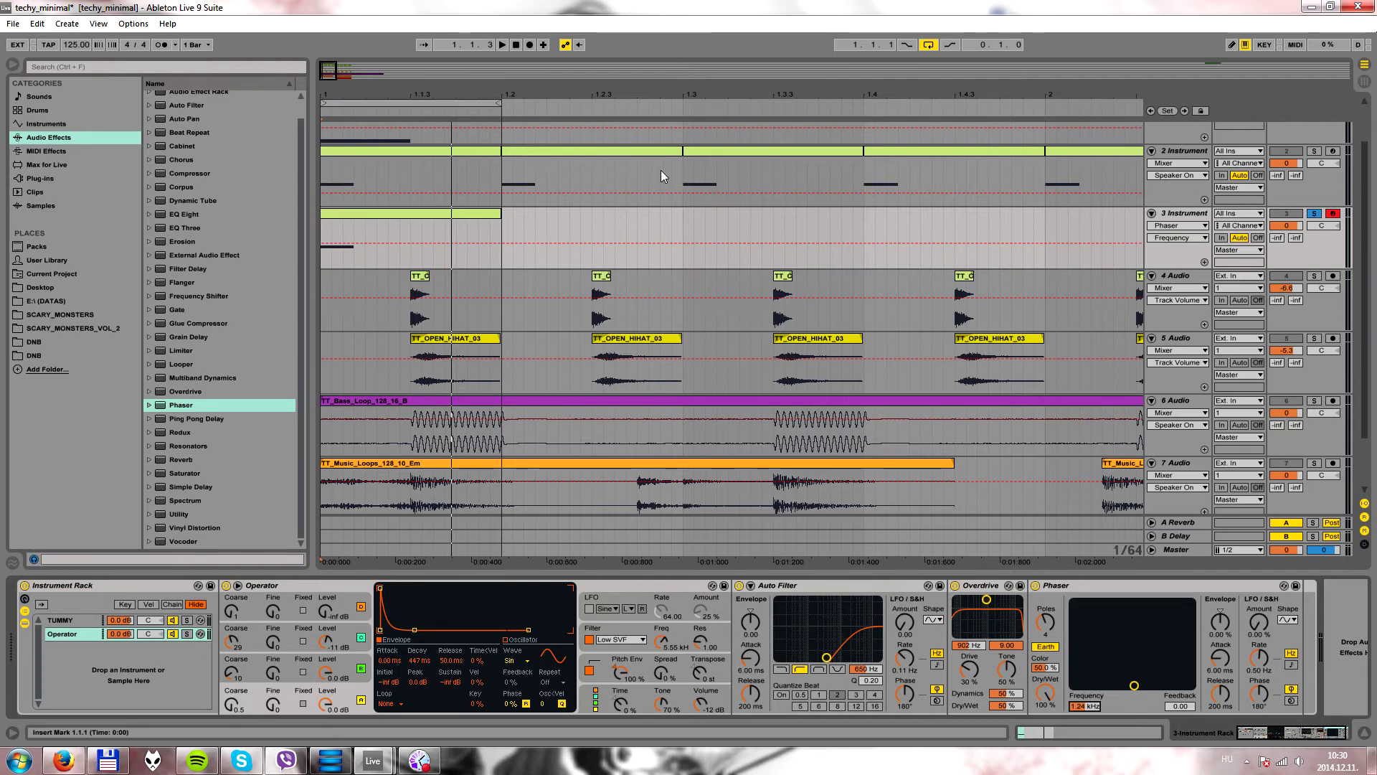
{"action": "left_click", "coordinate": [502, 45]}
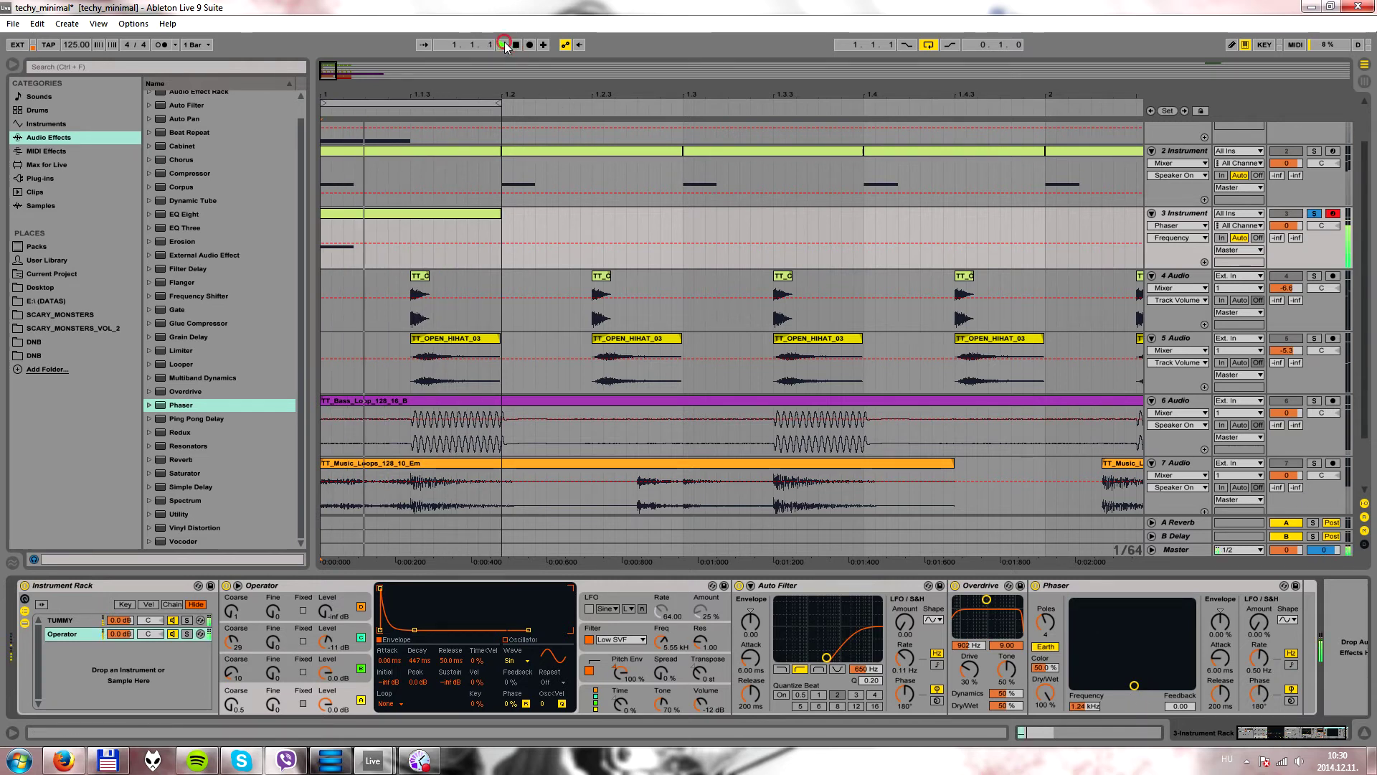
{"action": "left_click", "coordinate": [515, 44]}
- Set the Phaser's dry/wet to 0% and play the kick repeatedly to check the sound
{"action": "left_click_drag", "start_coordinate": [1045, 693], "coordinate": [1045, 773]}
{"action": "left_click", "coordinate": [502, 44]}
{"action": "left_click", "coordinate": [515, 44]}
{"action": "left_click", "coordinate": [502, 44]}
{"action": "left_click", "coordinate": [515, 43]}
{"action": "left_click", "coordinate": [503, 42]}
{"action": "left_click", "coordinate": [504, 46]}
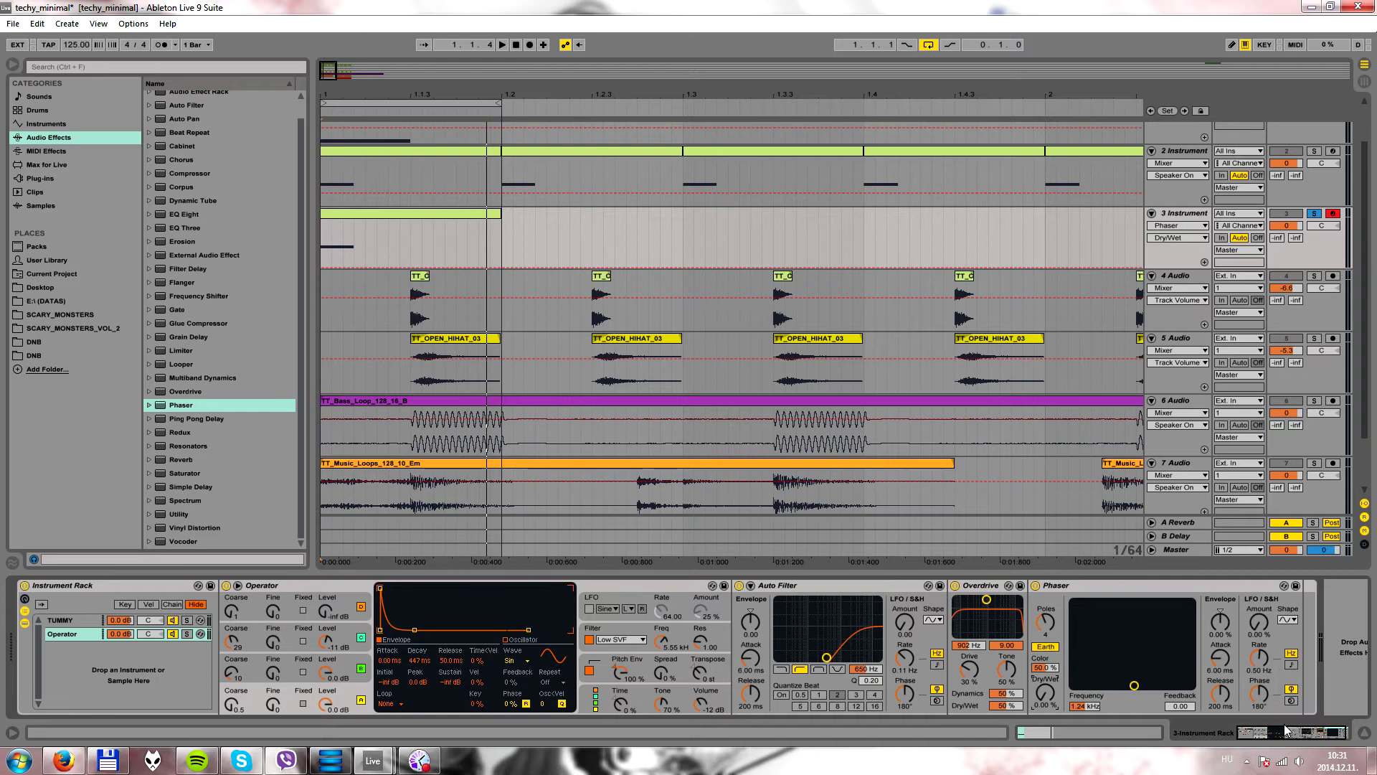
- Add a Saturator with its default settings after the Phaser, and play the kick
{"action": "left_click_drag", "start_coordinate": [188, 472], "coordinate": [1297, 685]}
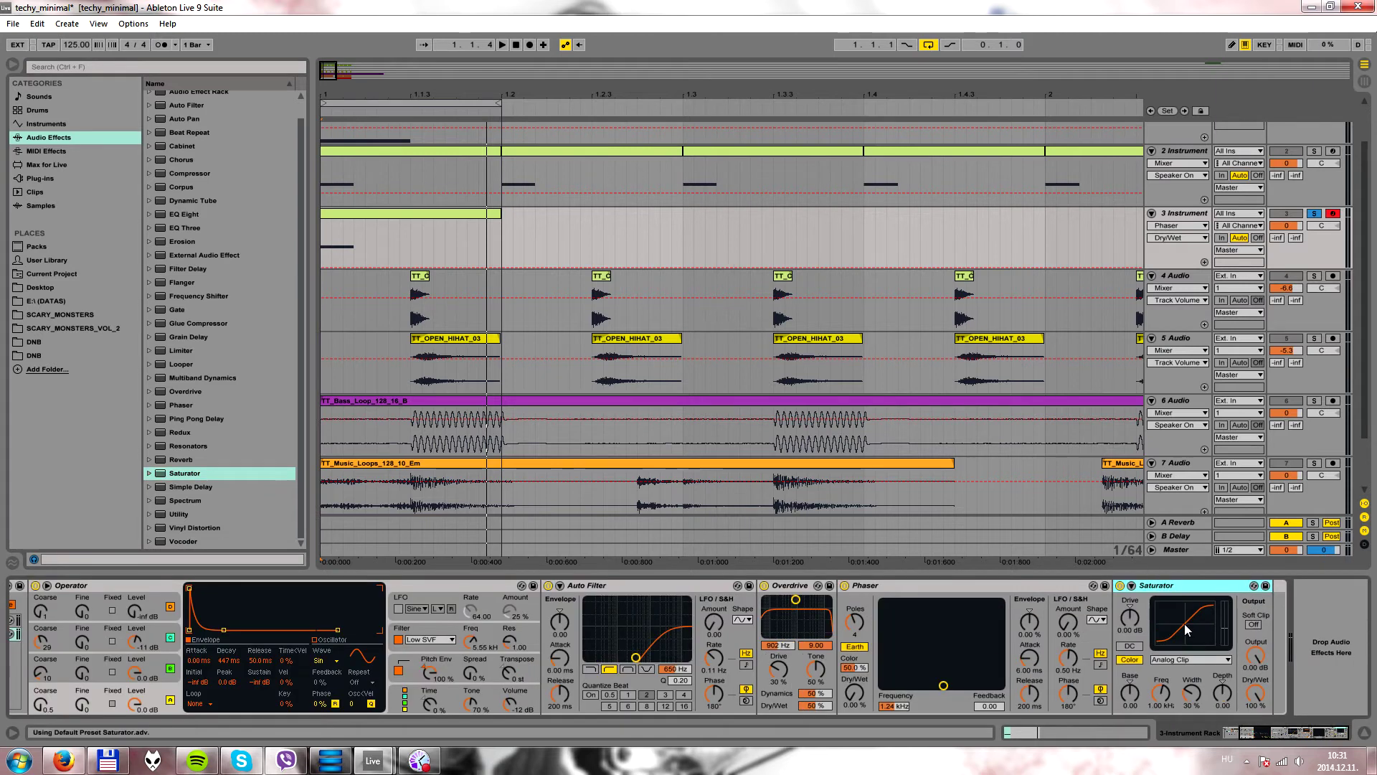
{"action": "left_click", "coordinate": [510, 46]}
{"action": "left_click", "coordinate": [511, 46]}
{"action": "left_click", "coordinate": [1275, 733]}
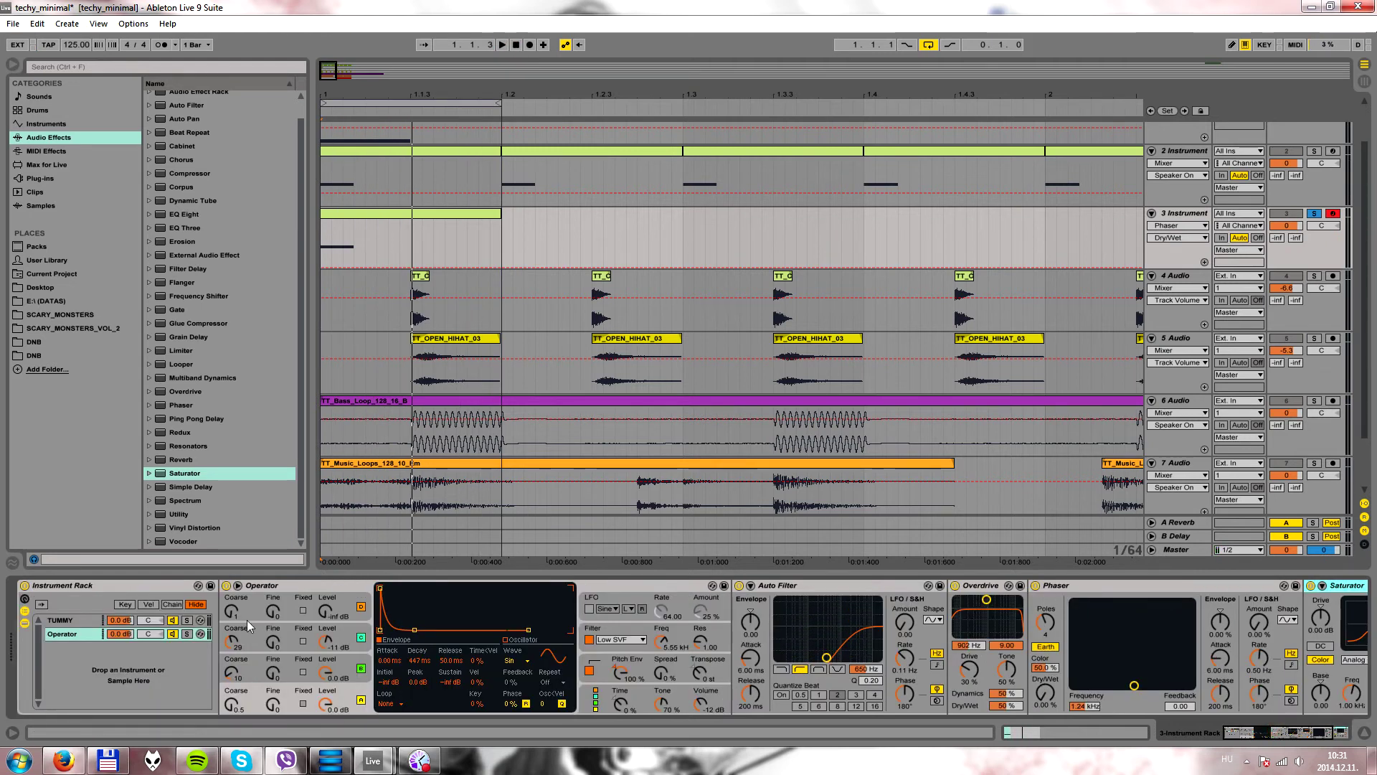
- Set the second Operator chain's volume to -3.0 dB in the Instrument Rack, and play the layered kick
{"action": "left_click_drag", "start_coordinate": [122, 634], "coordinate": [122, 644]}
{"action": "left_click", "coordinate": [516, 45]}
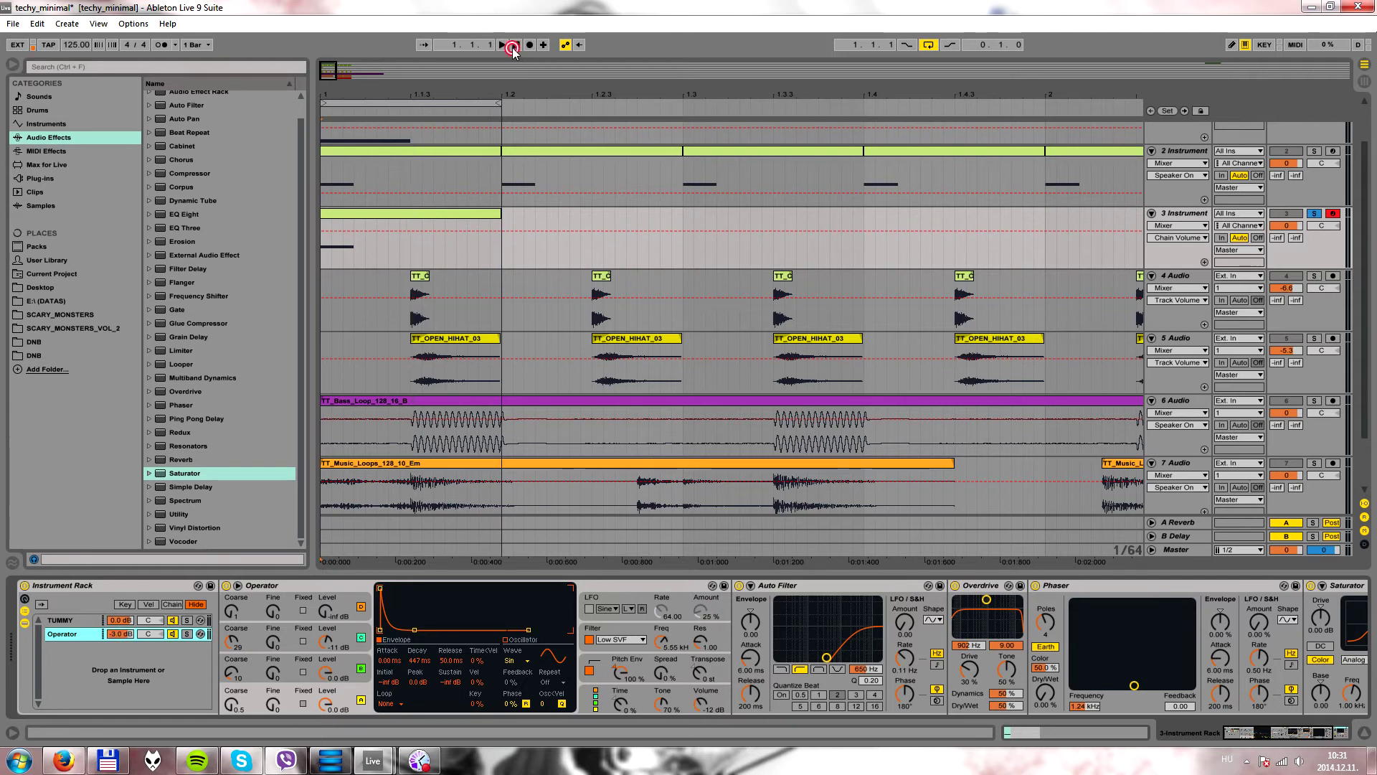
{"action": "left_click", "coordinate": [501, 44]}
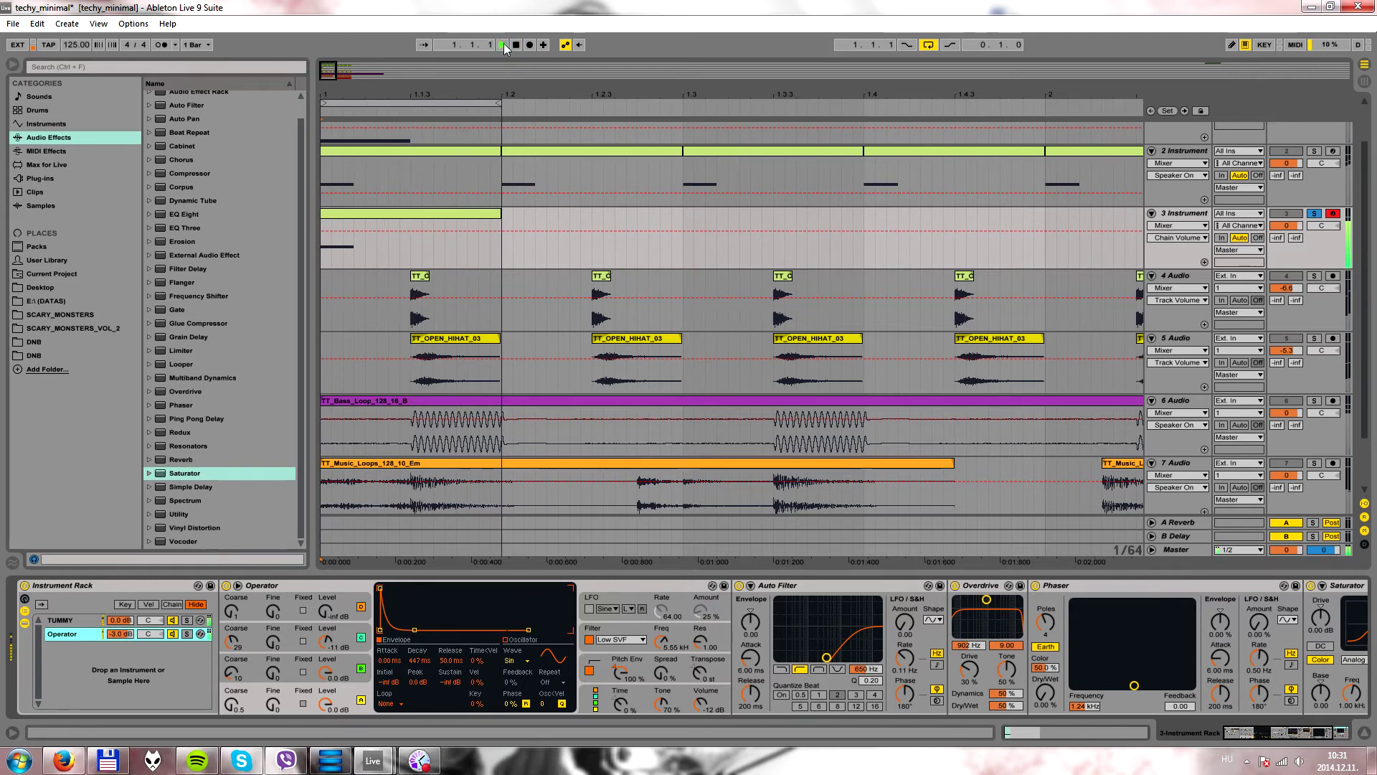
{"action": "left_click", "coordinate": [516, 46]}
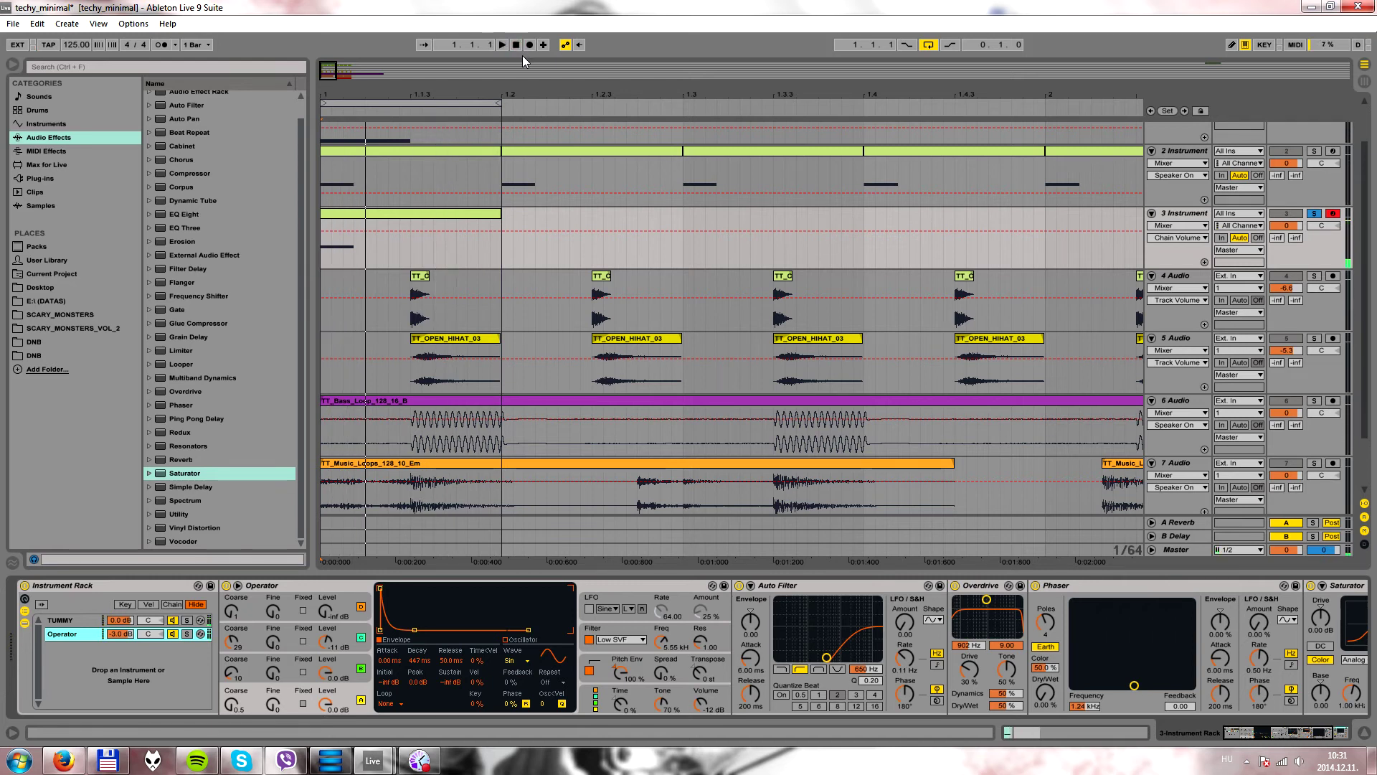
- Duplicate the kick clip on track 3 to the second beat, extend the loop to two beats, and play it
{"action": "left_click_drag", "start_coordinate": [377, 91], "coordinate": [387, 78]}
{"action": "left_click", "coordinate": [423, 214]}
{"action": "left_click_drag", "start_coordinate": [422, 216], "coordinate": [522, 218]}
{"action": "left_click_drag", "start_coordinate": [427, 103], "coordinate": [540, 114]}
{"action": "left_click", "coordinate": [455, 103]}
{"action": "key", "text": "space"}
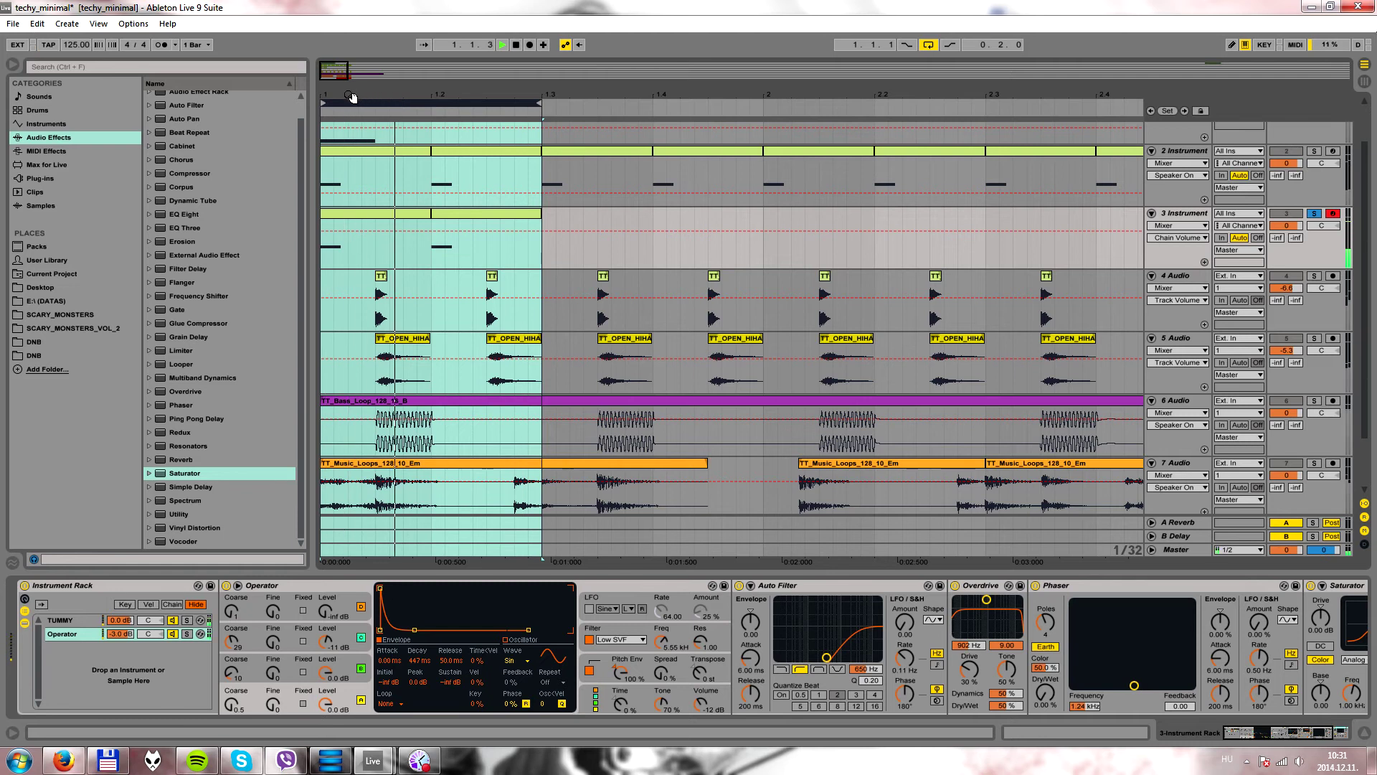
{"action": "left_click_drag", "start_coordinate": [332, 96], "coordinate": [334, 124]}
{"action": "key", "text": "space"}
- Automate oscillator A's envelope decay to a shorter value over the first kick clip on track 3, and play it
{"action": "left_click", "coordinate": [394, 213]}
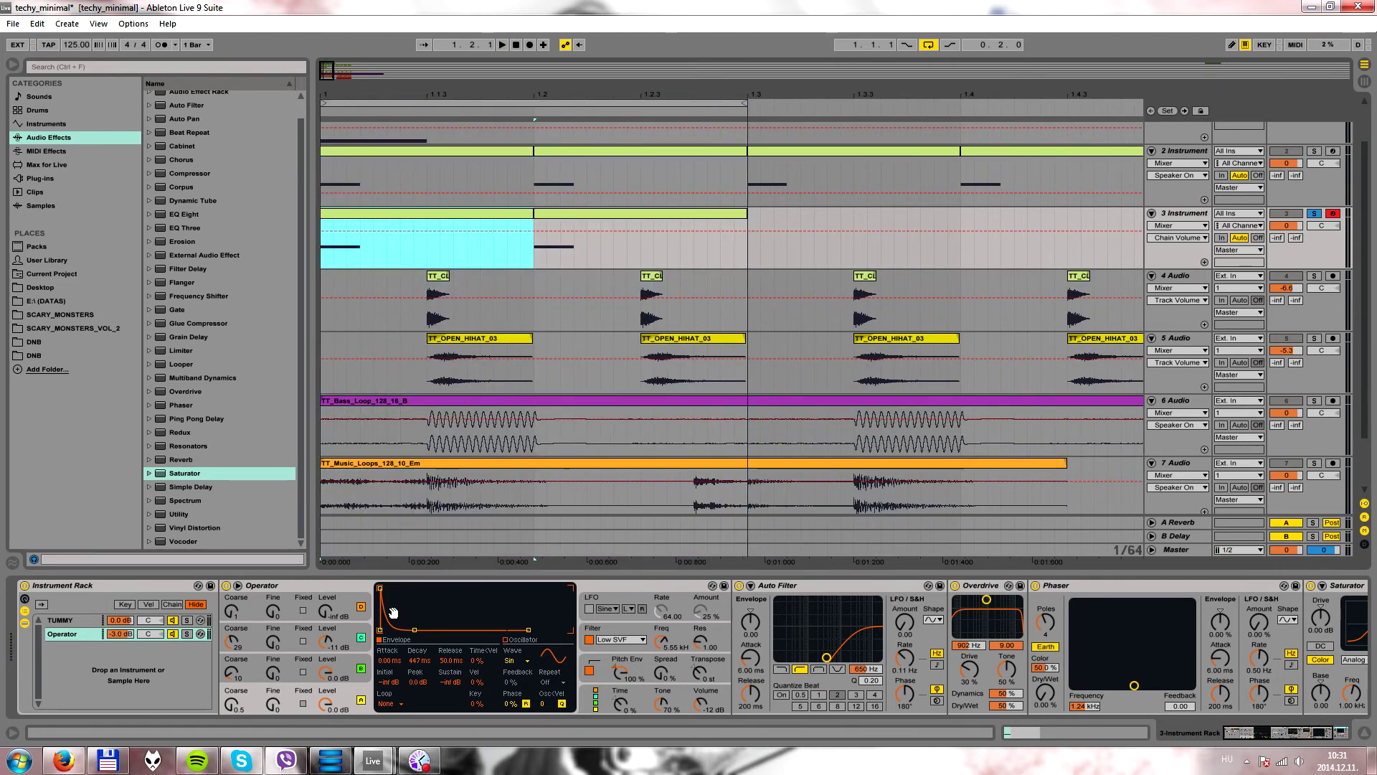
{"action": "left_click", "coordinate": [328, 702]}
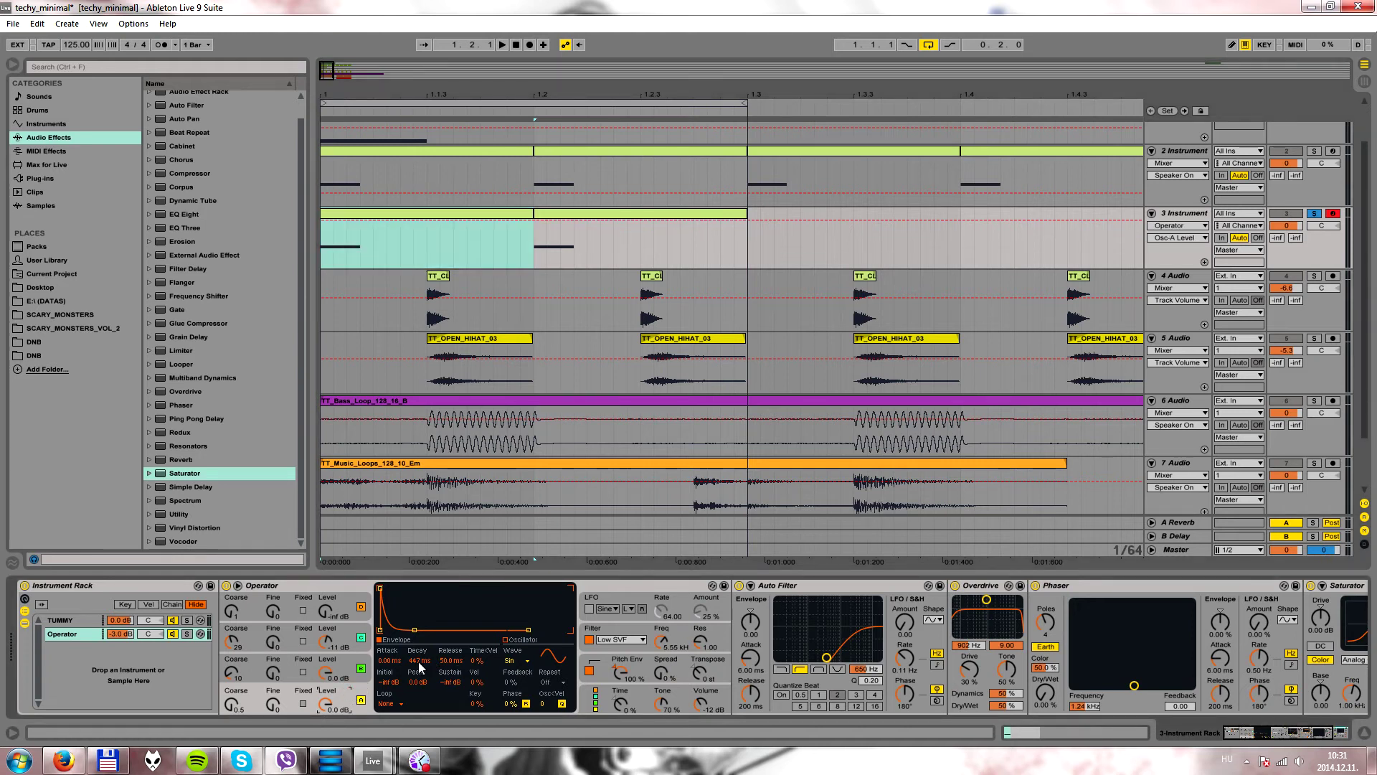
{"action": "left_click", "coordinate": [416, 660]}
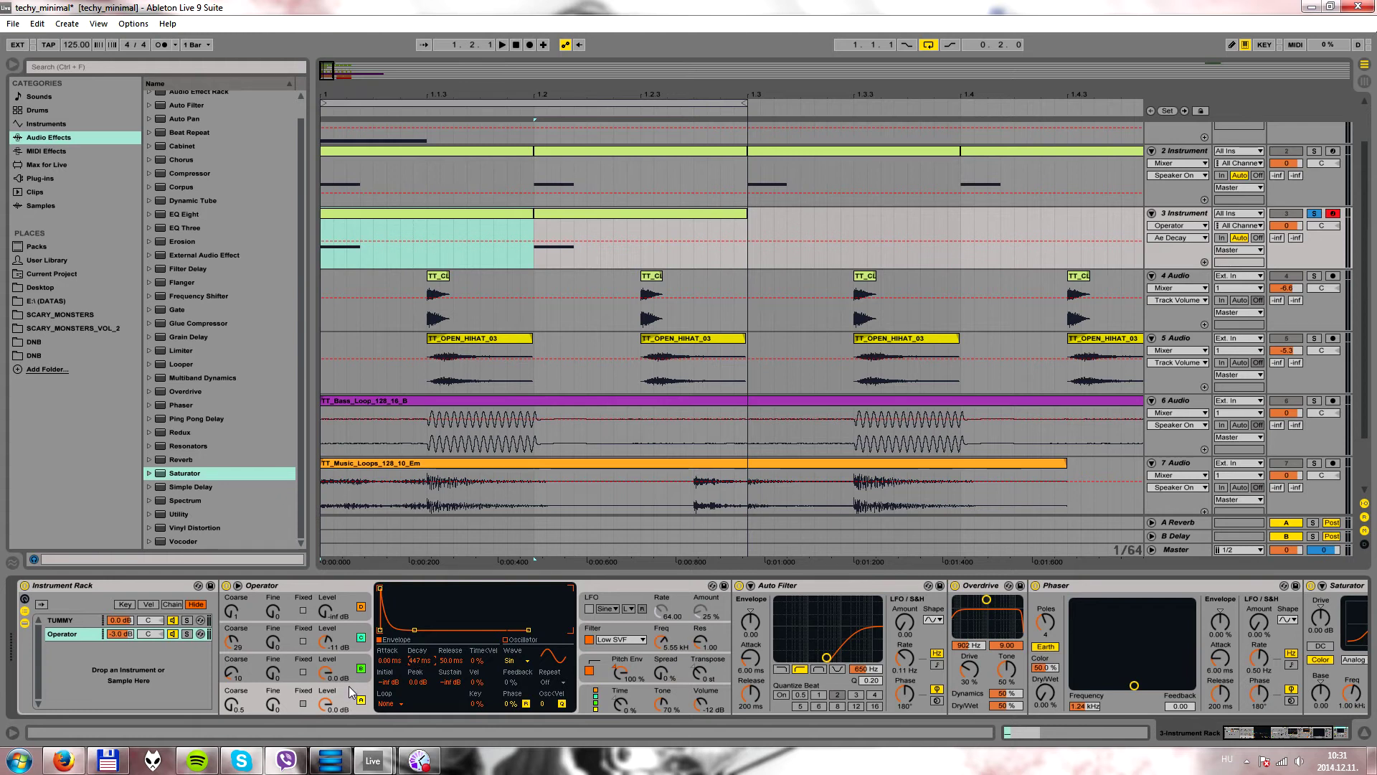
{"action": "left_click", "coordinate": [397, 244]}
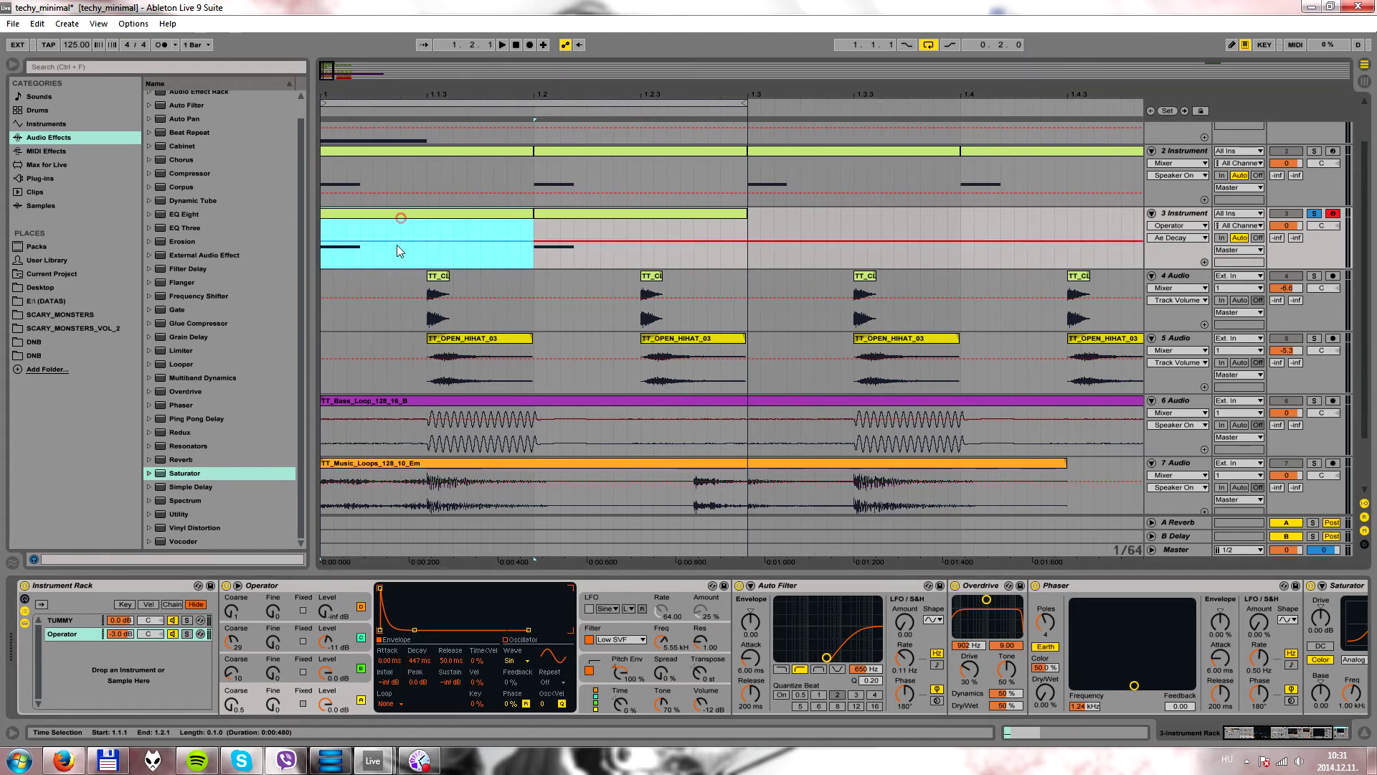
{"action": "left_click_drag", "start_coordinate": [396, 245], "coordinate": [396, 257]}
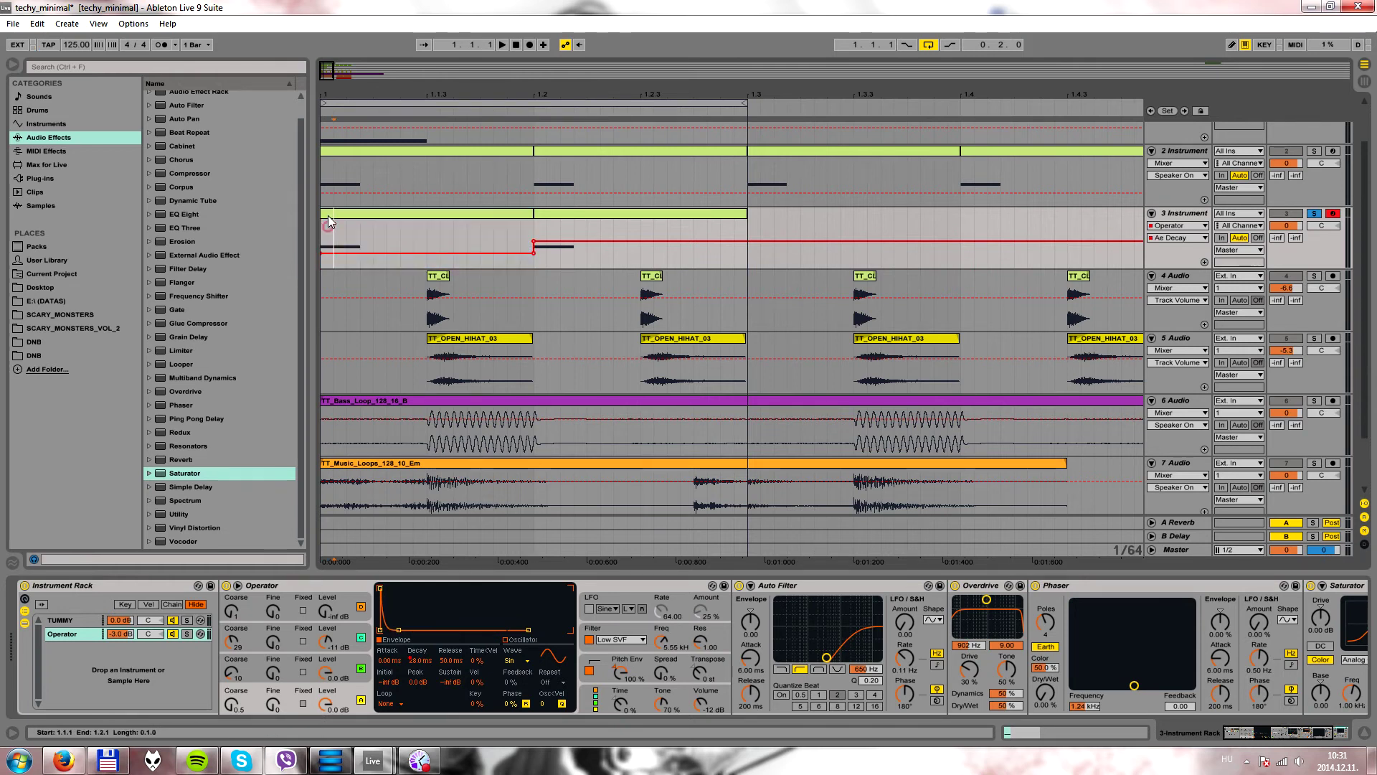
{"action": "key", "text": "space"}
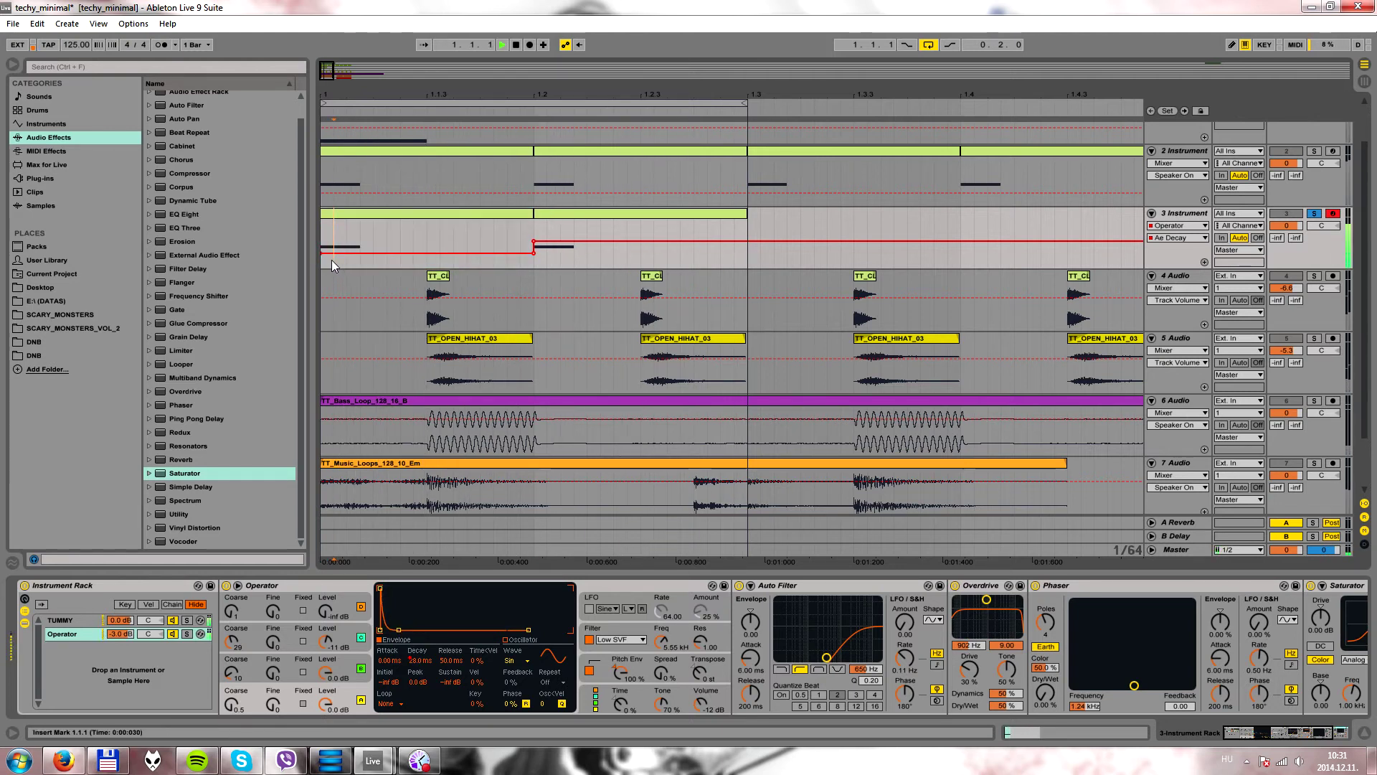
{"action": "left_click_drag", "start_coordinate": [330, 259], "coordinate": [322, 258]}
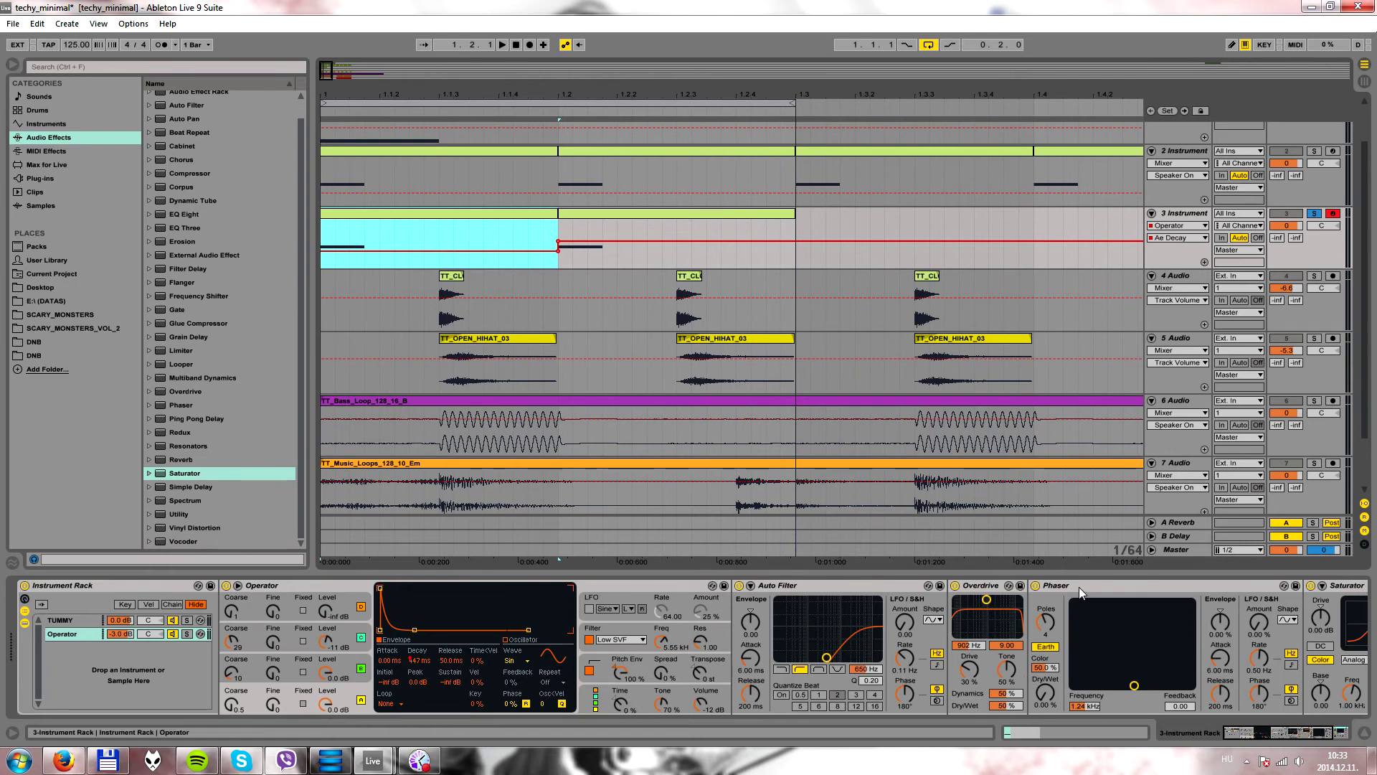
- Automate the Phaser's dry/wet to 100% over the first kick clip on track 3 only
{"action": "left_click", "coordinate": [1079, 587]}
{"action": "left_click", "coordinate": [1045, 691]}
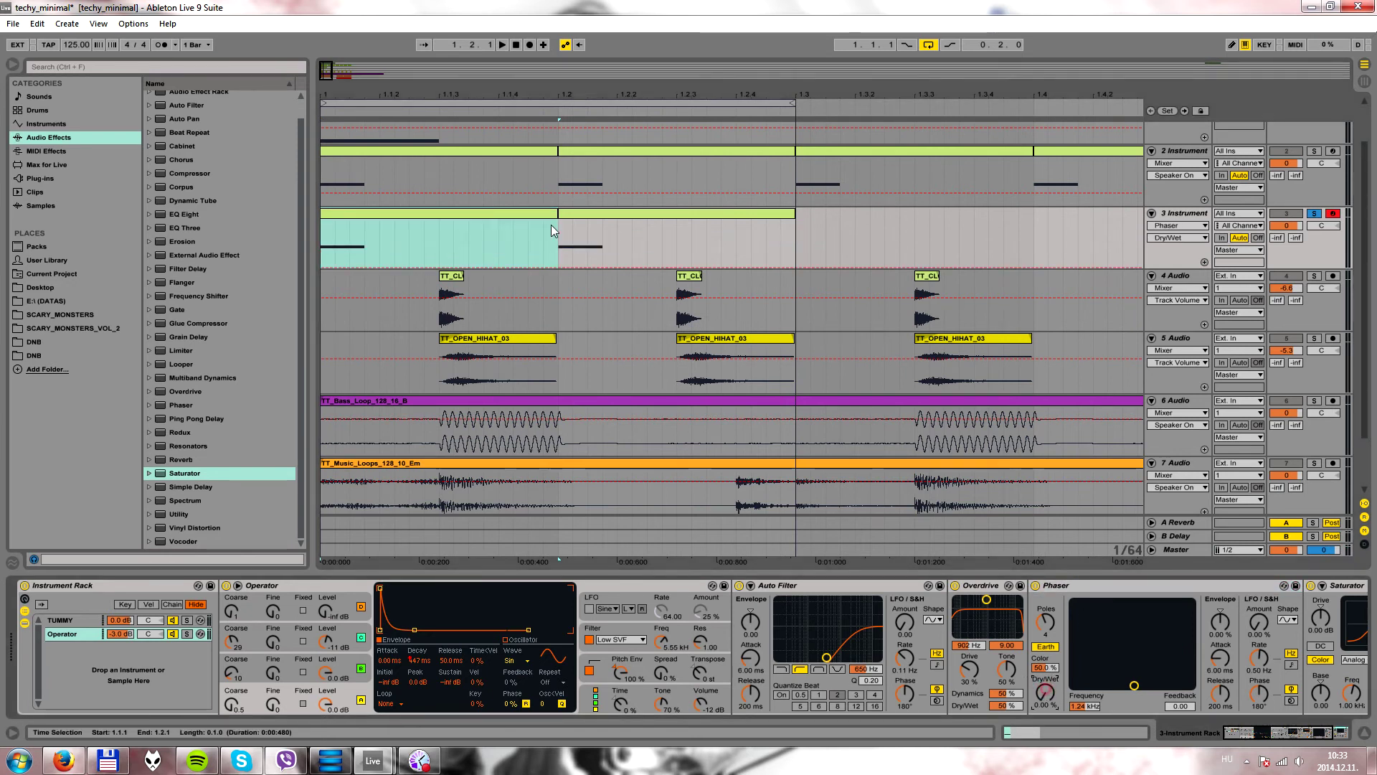
{"action": "left_click", "coordinate": [502, 213]}
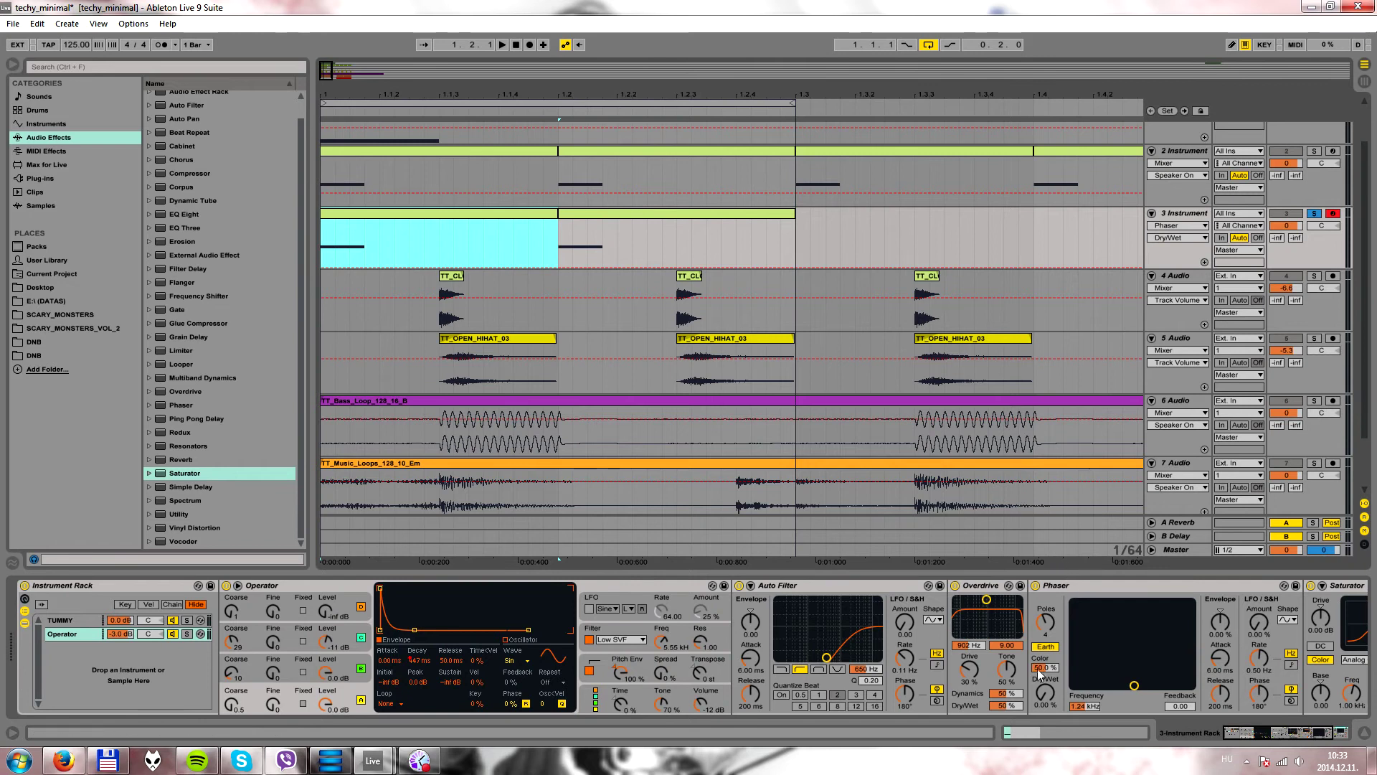
{"action": "left_click_drag", "start_coordinate": [369, 262], "coordinate": [367, 221]}
{"action": "left_click", "coordinate": [322, 267]}
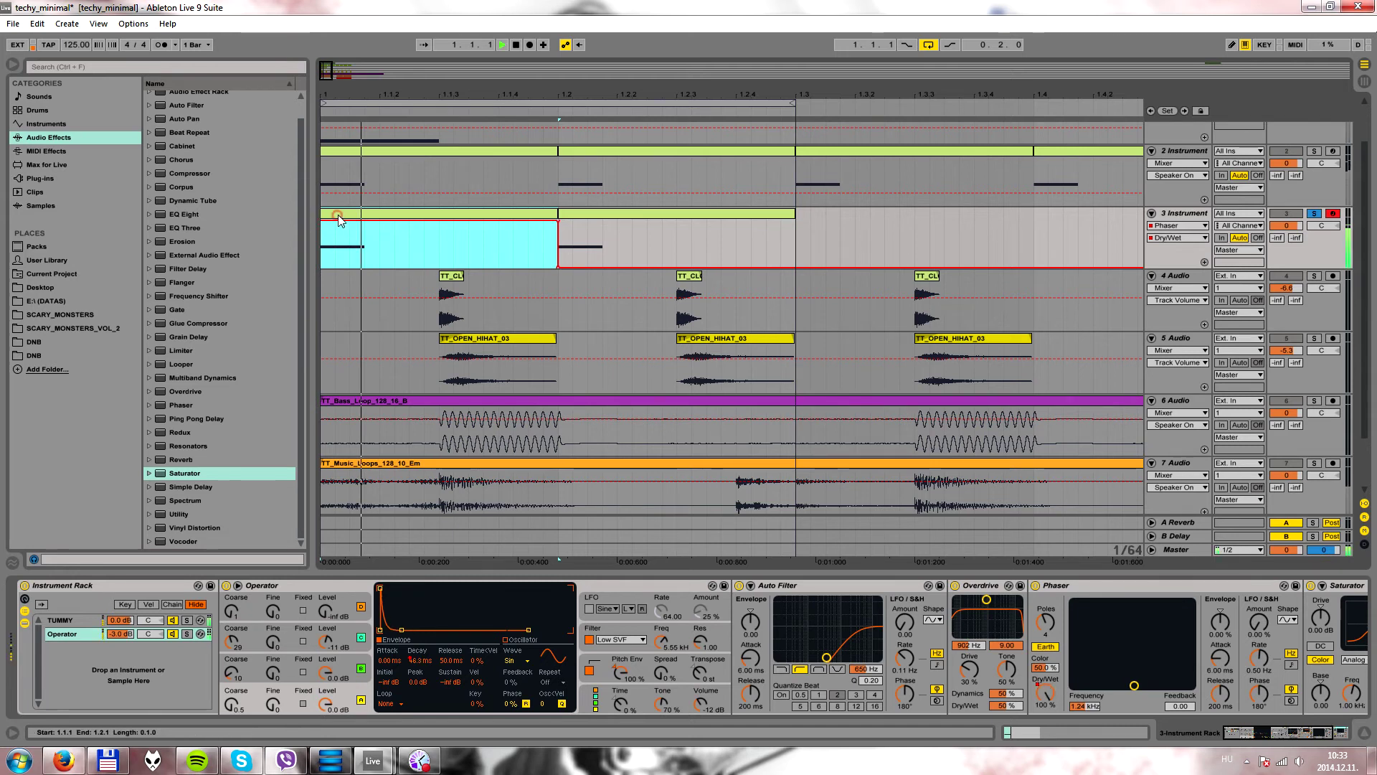
- Play the two-beat loop to compare the automated first kick with the second one
{"action": "left_click_drag", "start_coordinate": [379, 95], "coordinate": [379, 78]}
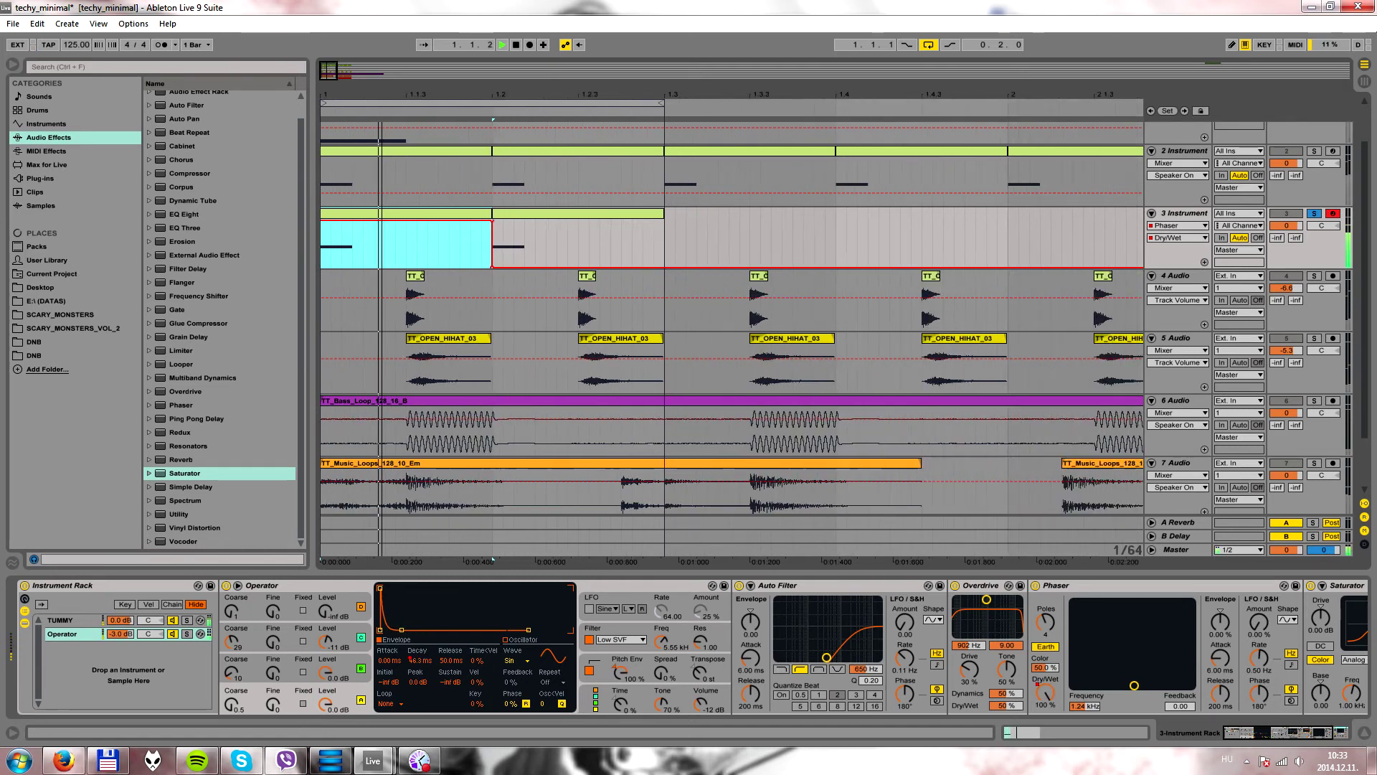
{"action": "key", "text": "minus"}
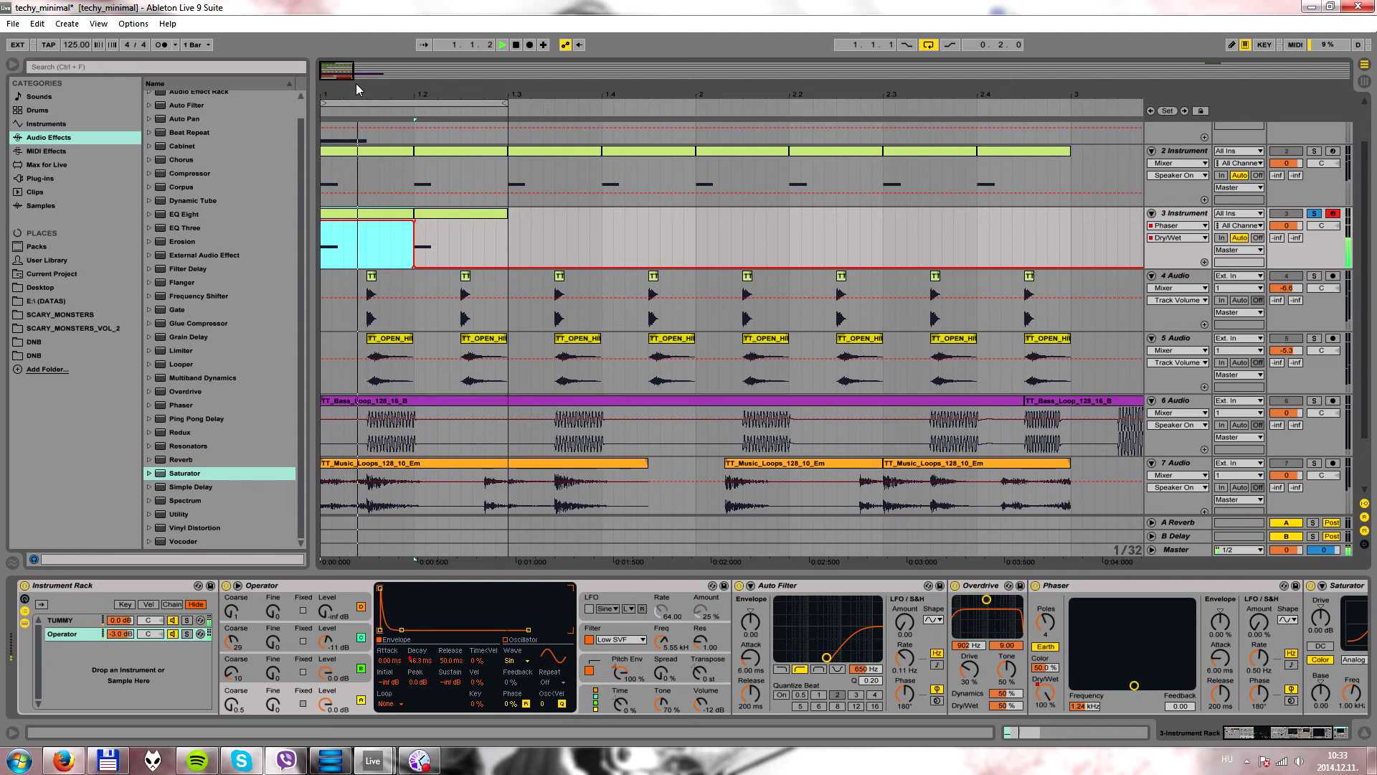
{"action": "key", "text": "minus"}
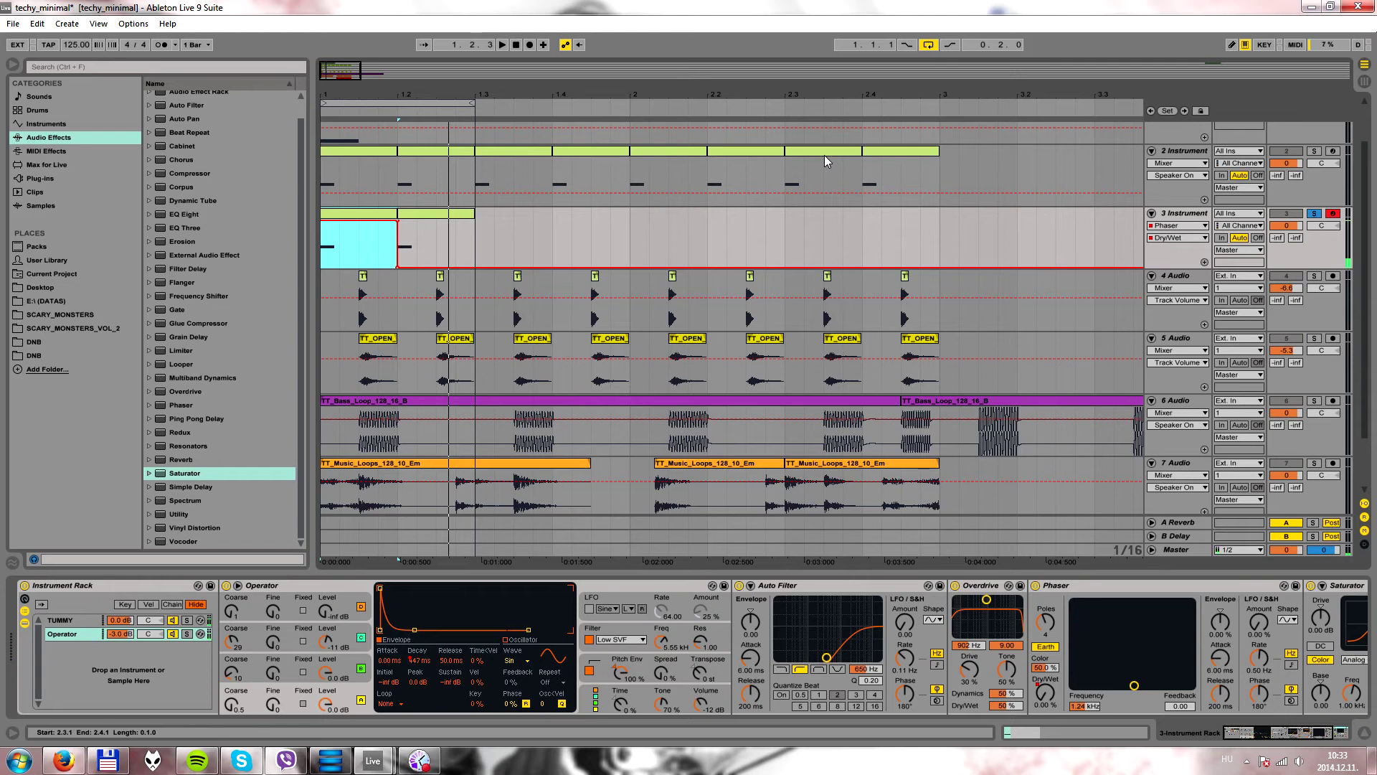
{"action": "left_click", "coordinate": [516, 46]}
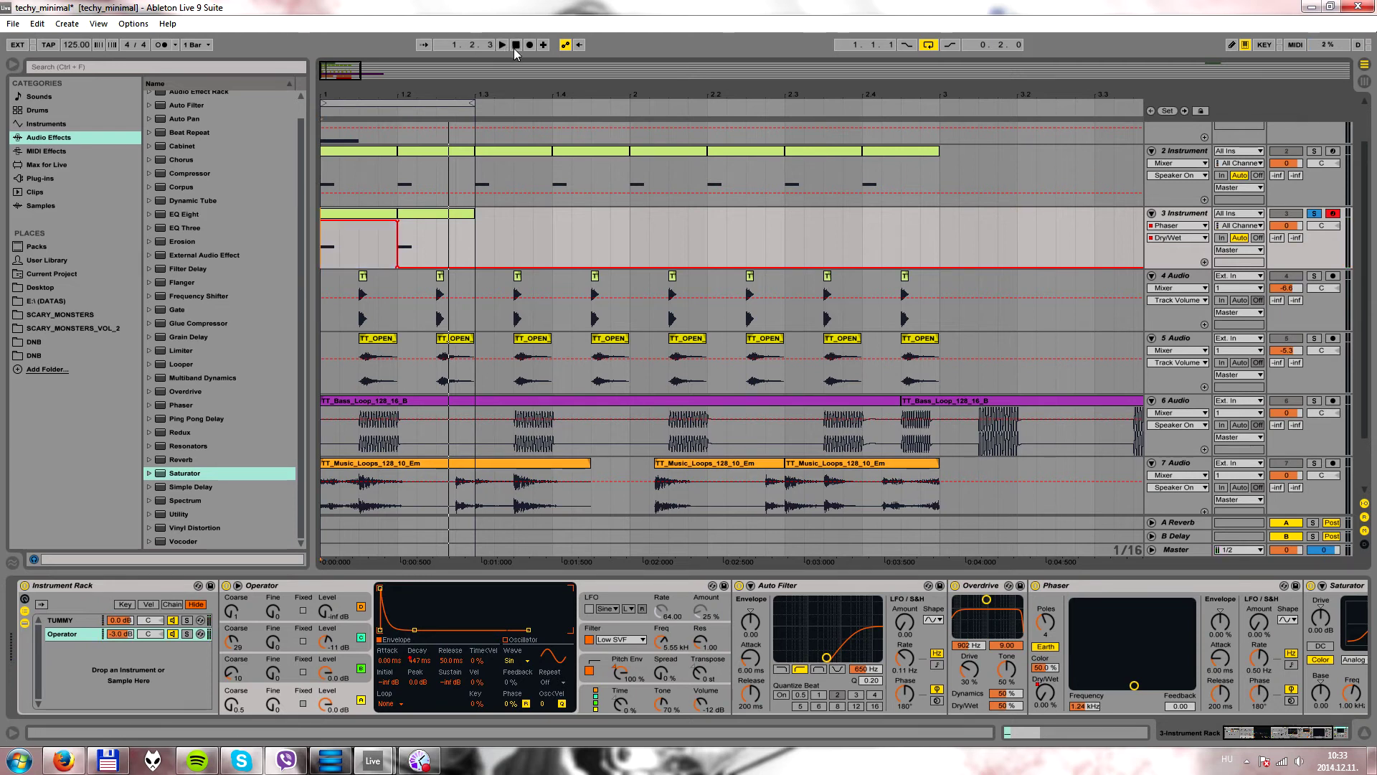
{"action": "left_click", "coordinate": [501, 45]}
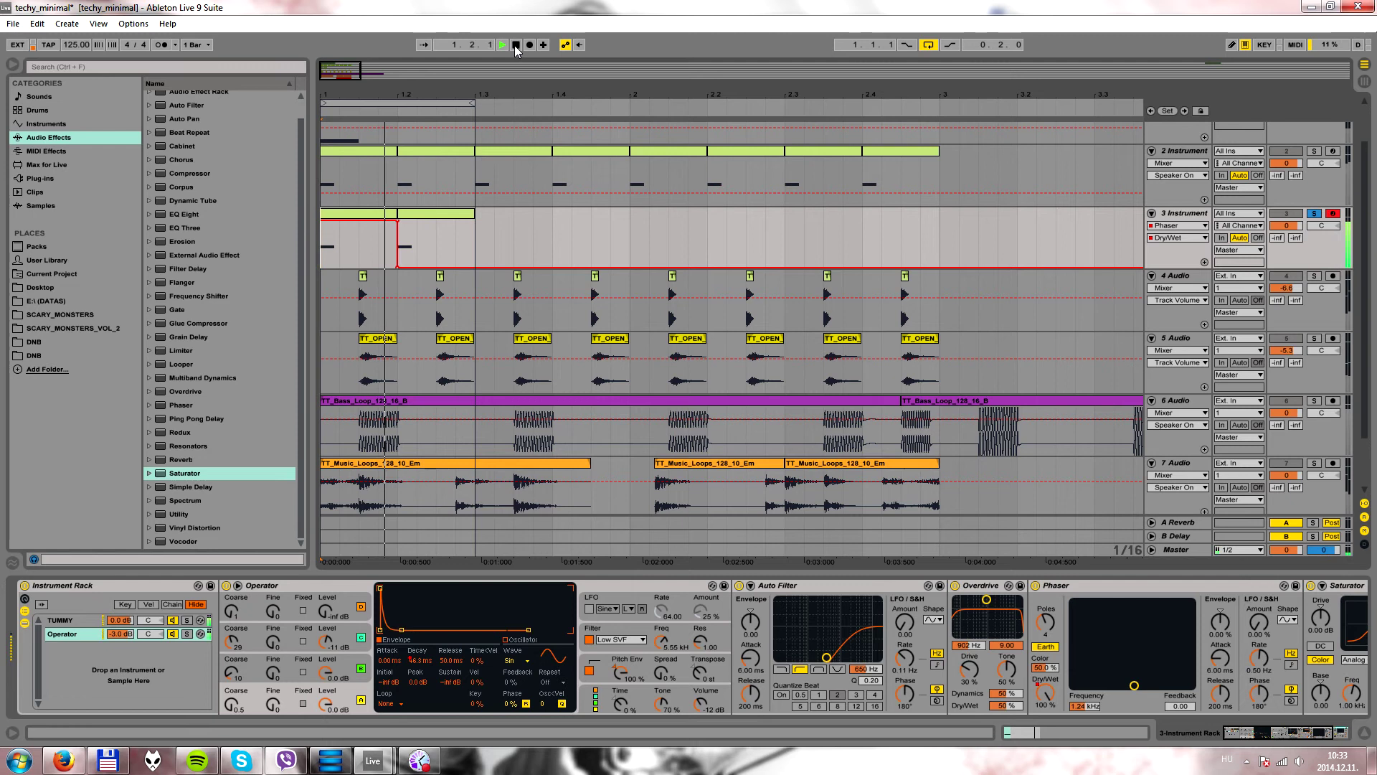
- Add EQ Eight after the Saturator on track 3 and cut band 2 to about -5.6 dB at 347 Hz
{"action": "left_click_drag", "start_coordinate": [1258, 733], "coordinate": [1280, 733]}
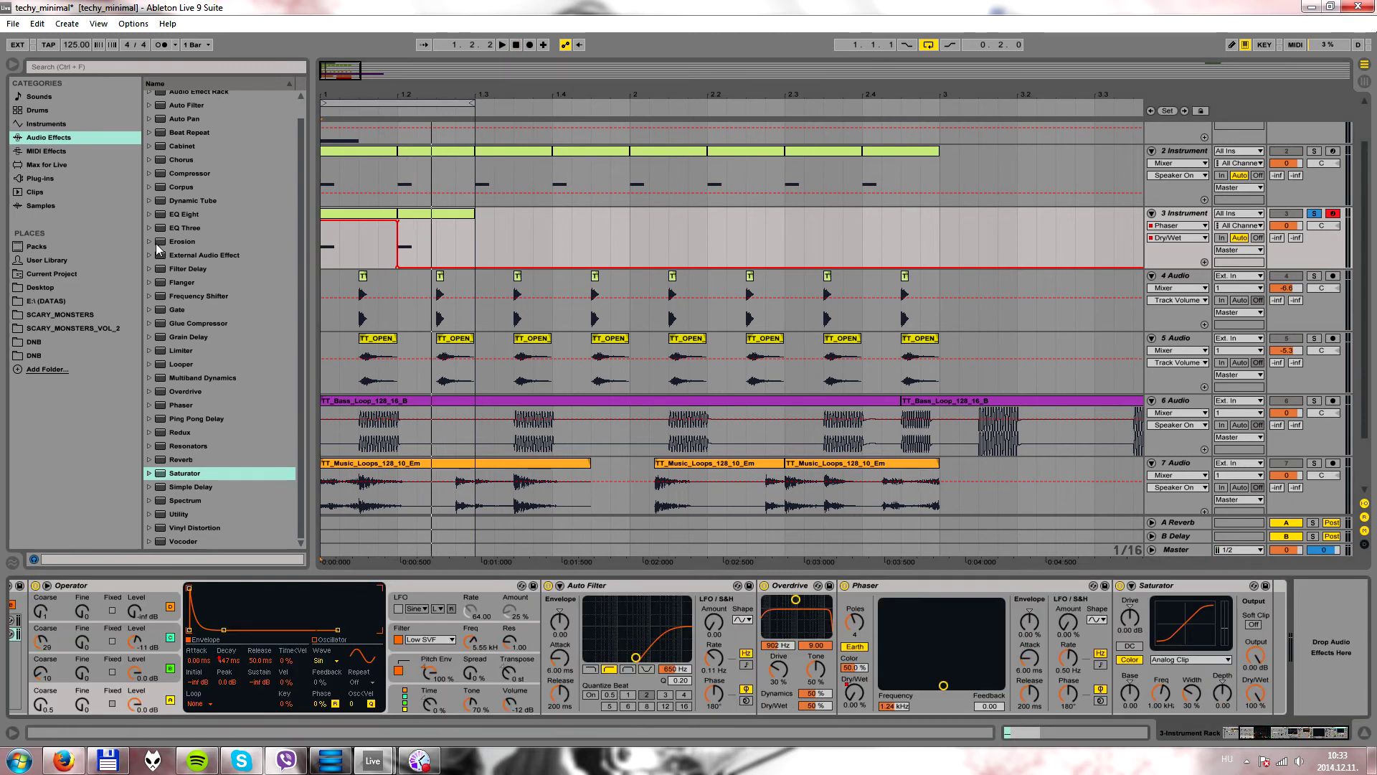
{"action": "left_click_drag", "start_coordinate": [183, 213], "coordinate": [1341, 664]}
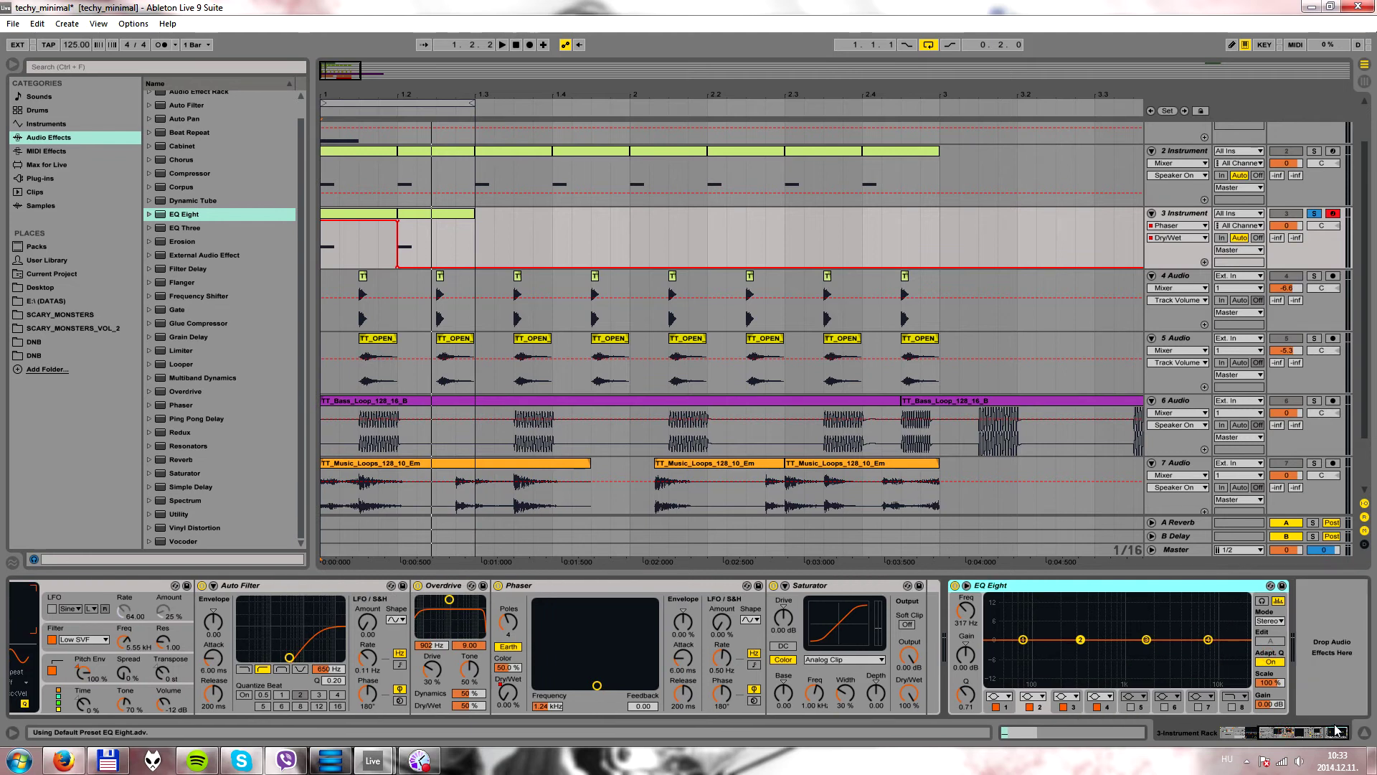
{"action": "left_click_drag", "start_coordinate": [1089, 647], "coordinate": [1073, 645]}
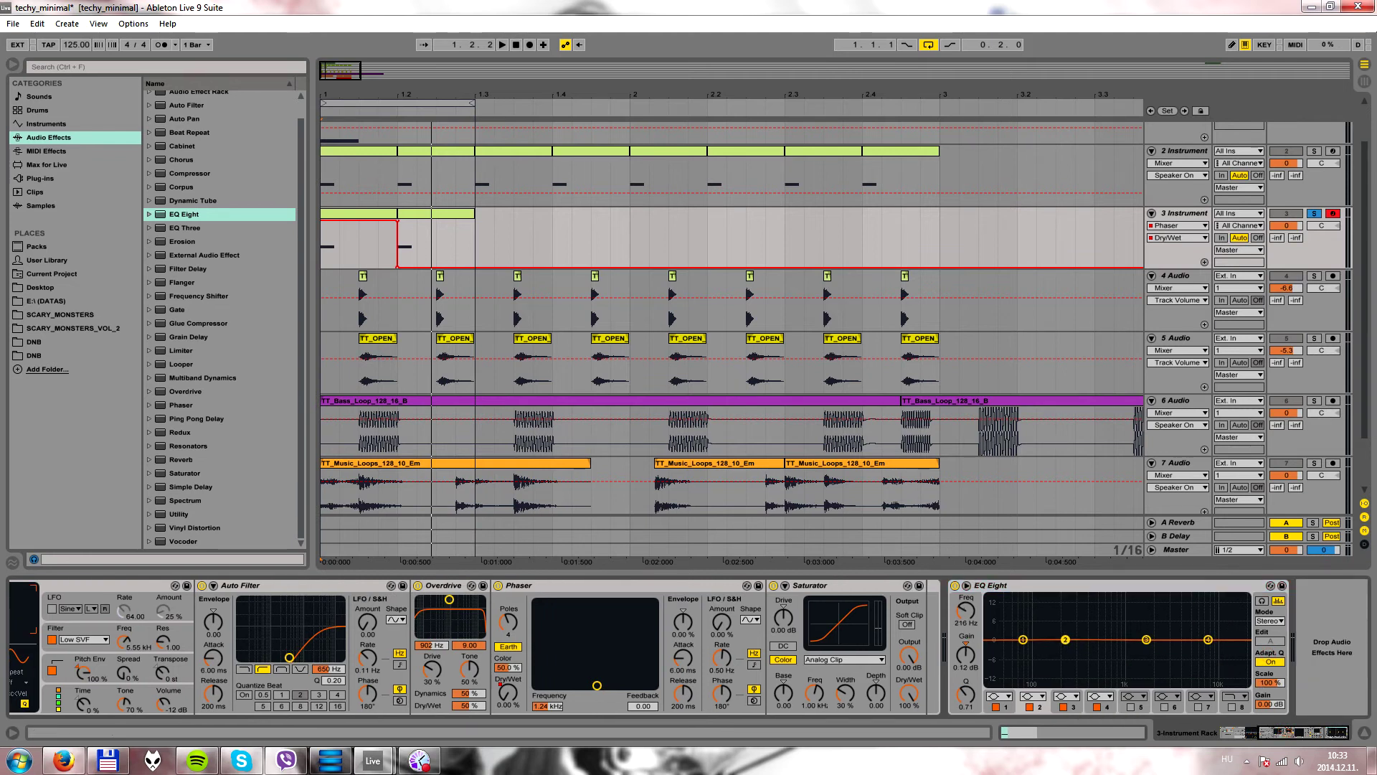
{"action": "left_click_drag", "start_coordinate": [966, 695], "coordinate": [967, 686]}
{"action": "left_click_drag", "start_coordinate": [1062, 652], "coordinate": [1063, 652]}
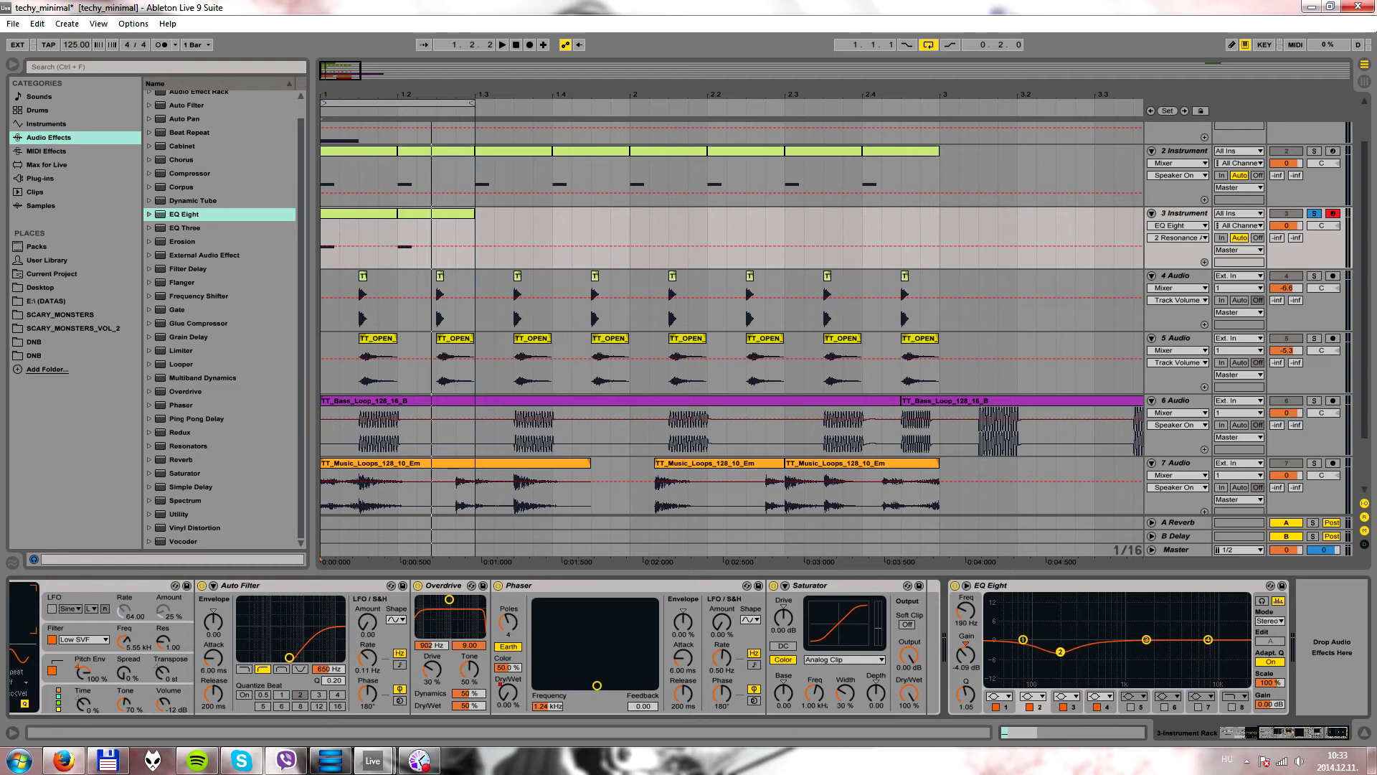
{"action": "key", "text": "space"}
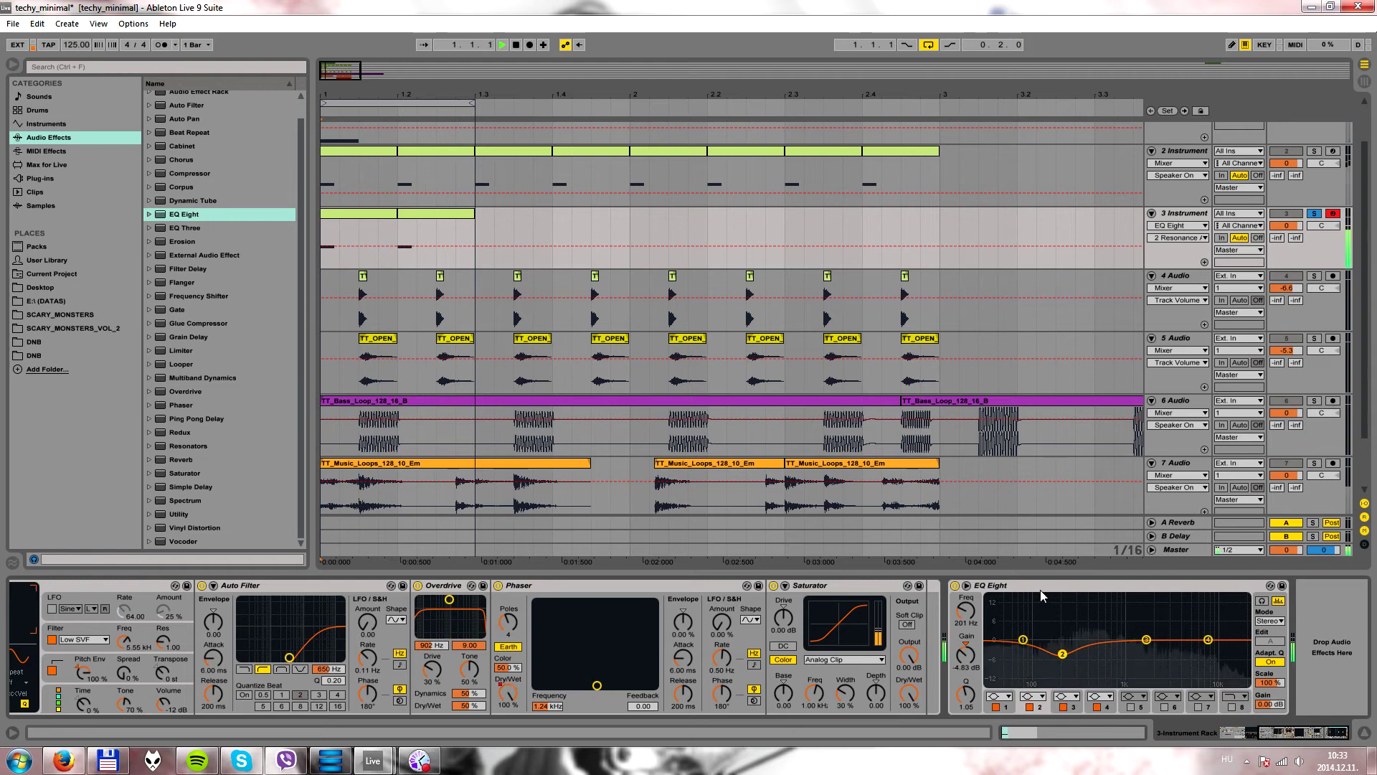
{"action": "left_click_drag", "start_coordinate": [1063, 655], "coordinate": [1084, 655]}
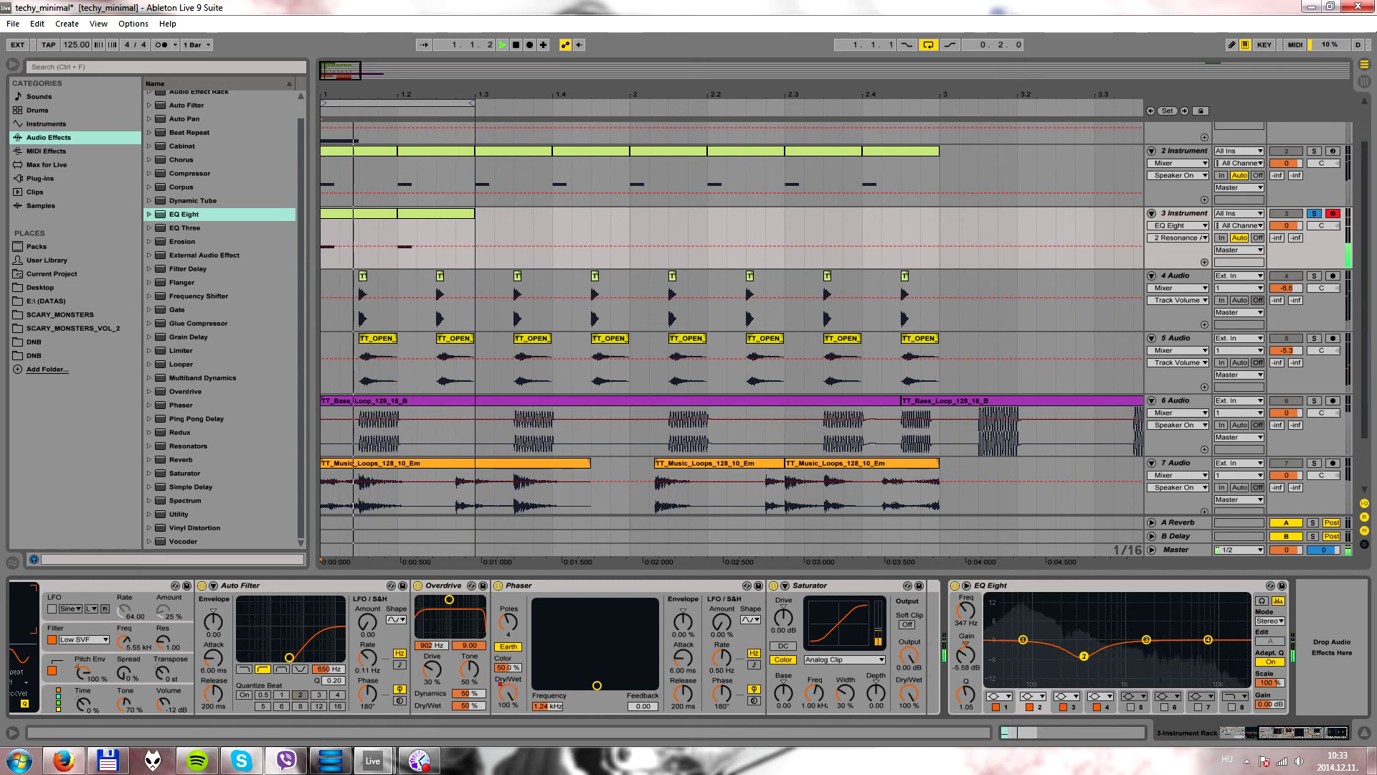
{"action": "left_click_drag", "start_coordinate": [965, 694], "coordinate": [966, 695]}
- Cut EQ Eight band 3 to about -11 dB at 4.02 kHz with Q 1.72, comparing against the bypassed EQ during playback
{"action": "left_click_drag", "start_coordinate": [1084, 655], "coordinate": [1187, 650]}
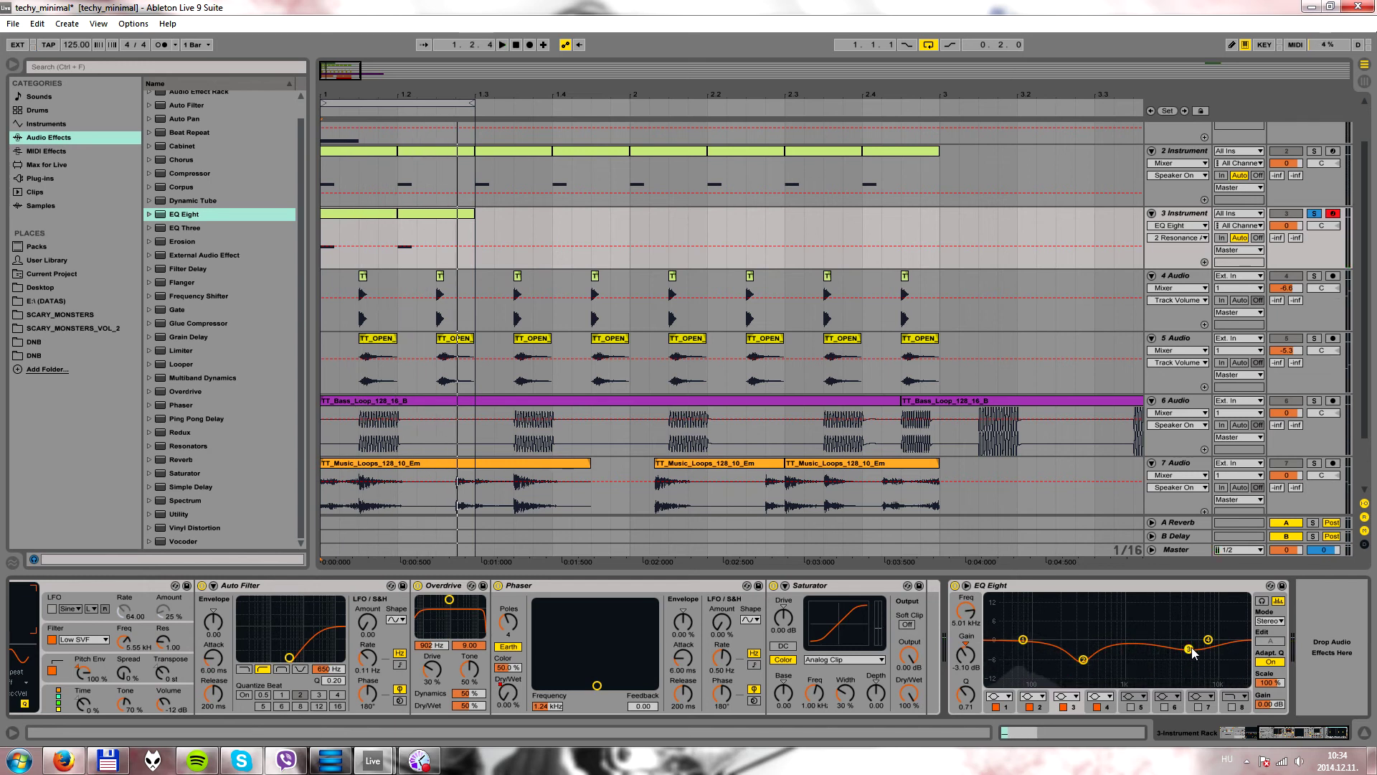
{"action": "left_click_drag", "start_coordinate": [966, 694], "coordinate": [966, 689]}
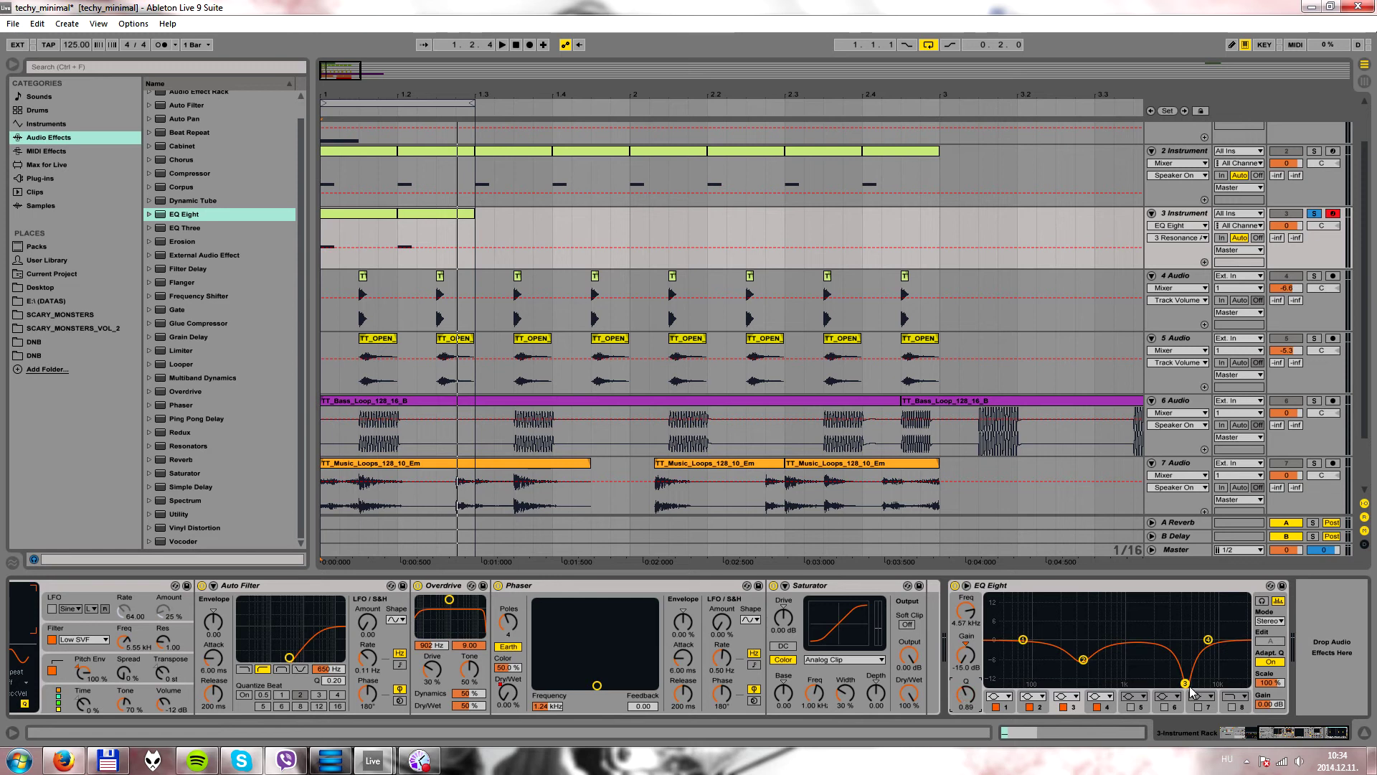
{"action": "key", "text": "space"}
{"action": "left_click_drag", "start_coordinate": [1186, 684], "coordinate": [1180, 672]}
{"action": "left_click_drag", "start_coordinate": [973, 699], "coordinate": [973, 685]}
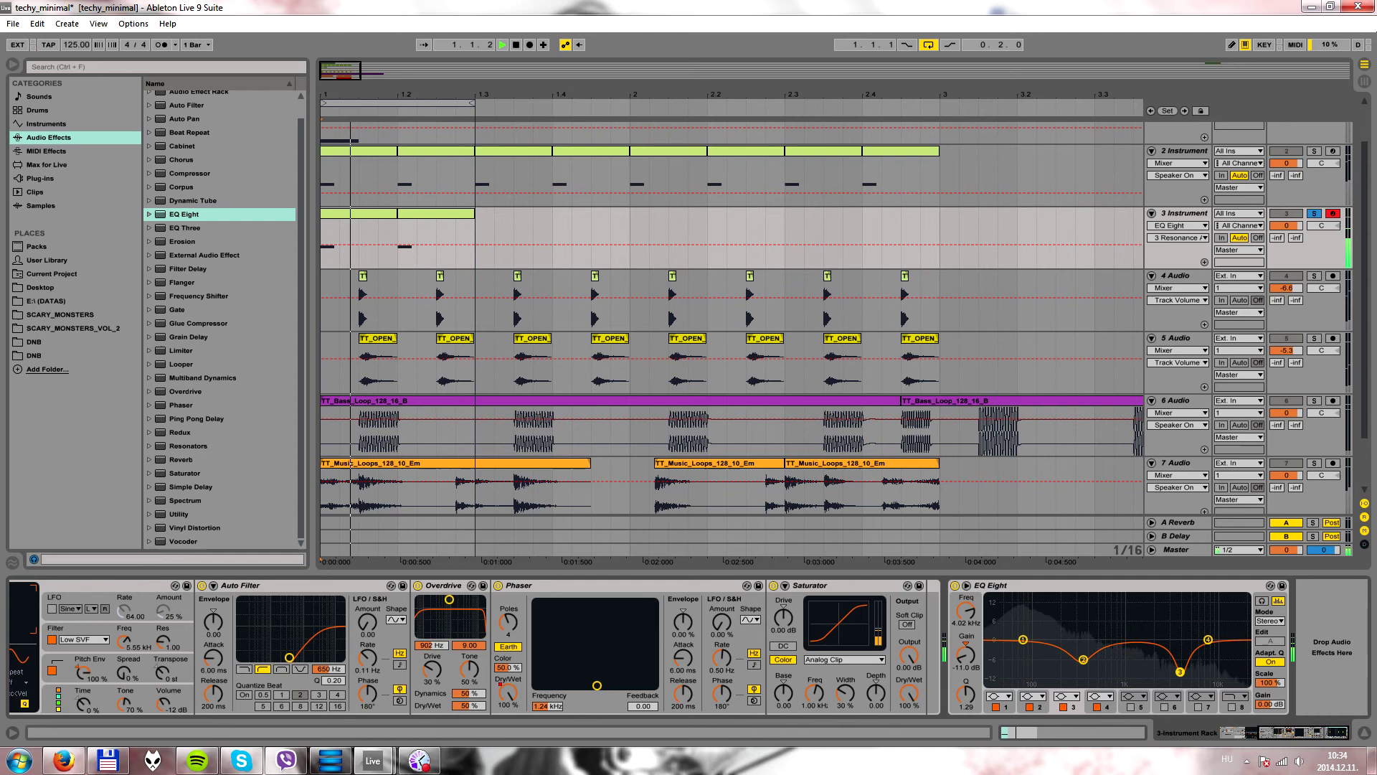
{"action": "left_click", "coordinate": [954, 585]}
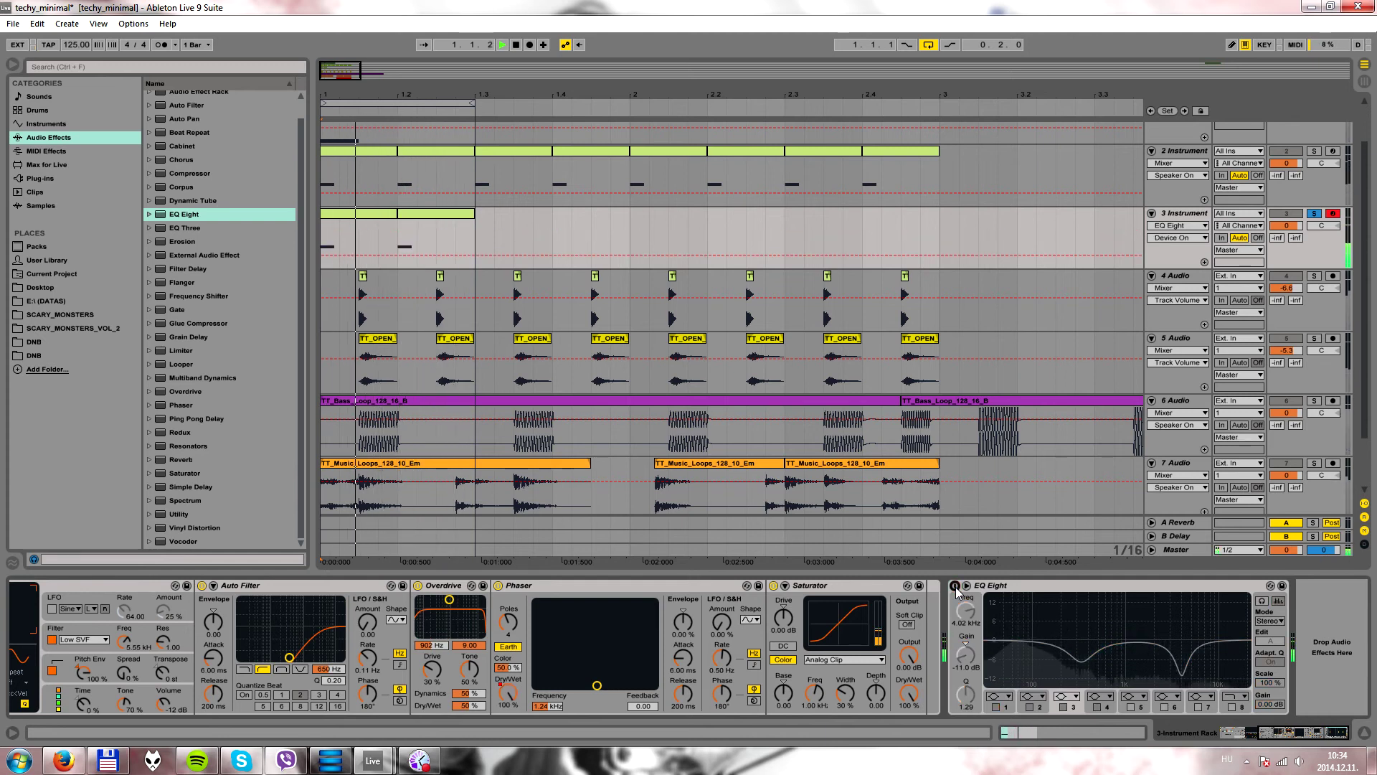
{"action": "left_click", "coordinate": [955, 585]}
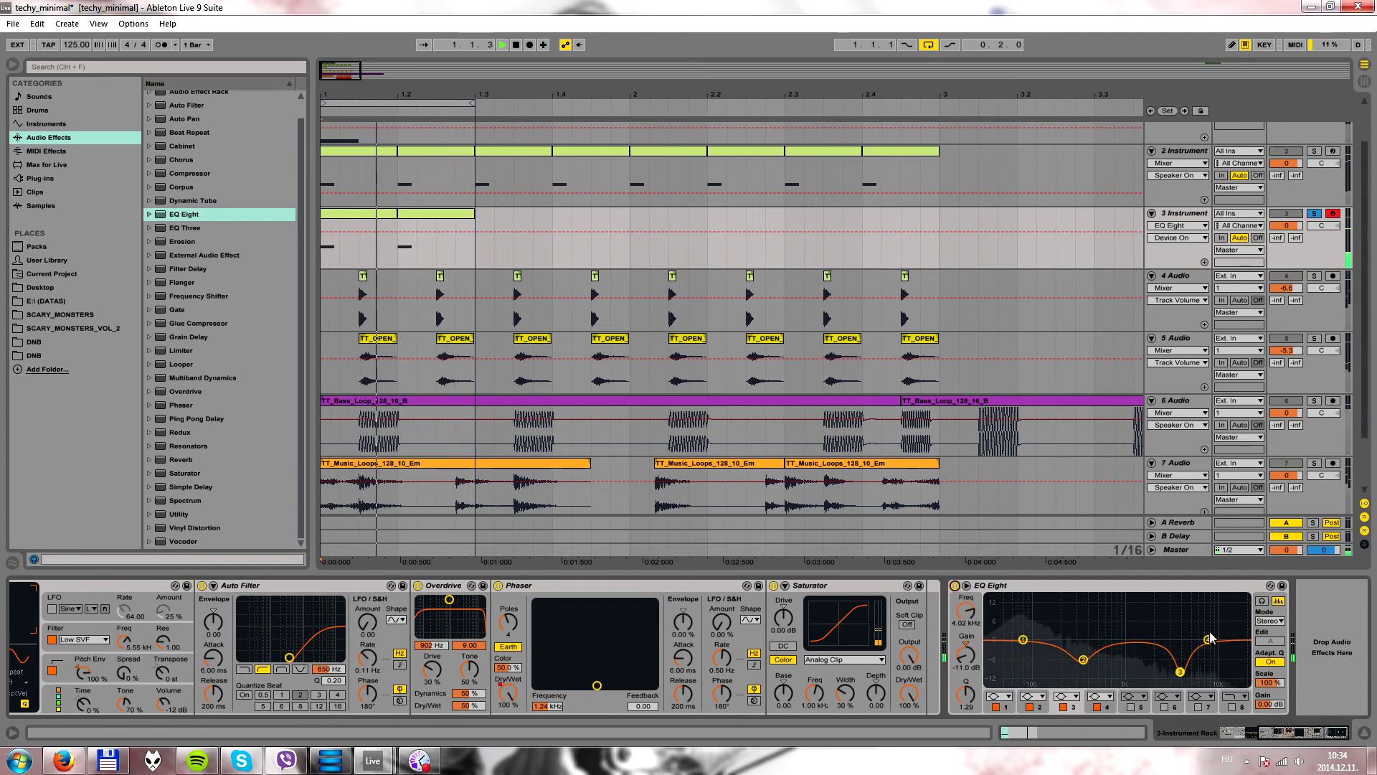
{"action": "left_click_drag", "start_coordinate": [965, 694], "coordinate": [966, 677]}
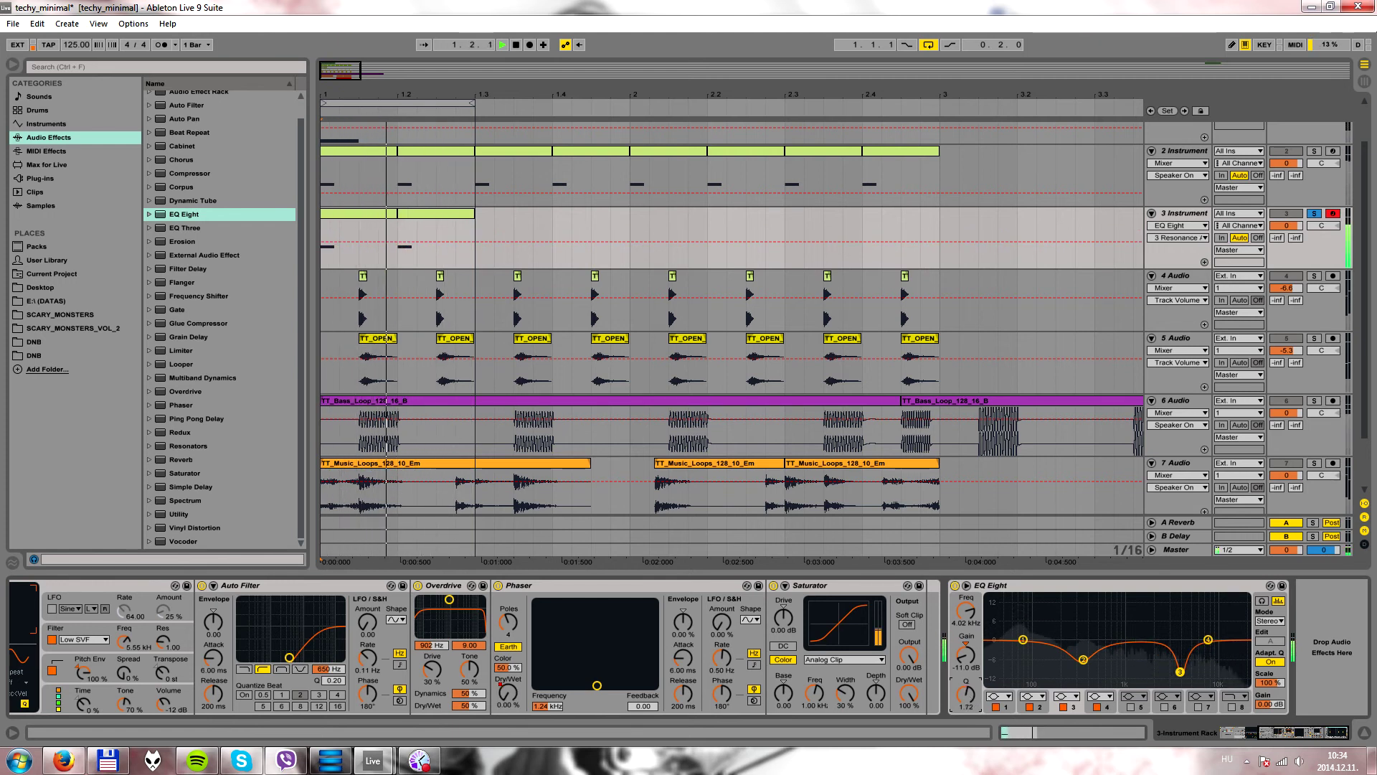
- Cut EQ Eight band 4 to about -10.3 dB at 16.4 kHz and stop playback
{"action": "left_click_drag", "start_coordinate": [1210, 640], "coordinate": [1233, 663]}
{"action": "left_click_drag", "start_coordinate": [966, 694], "coordinate": [966, 687]}
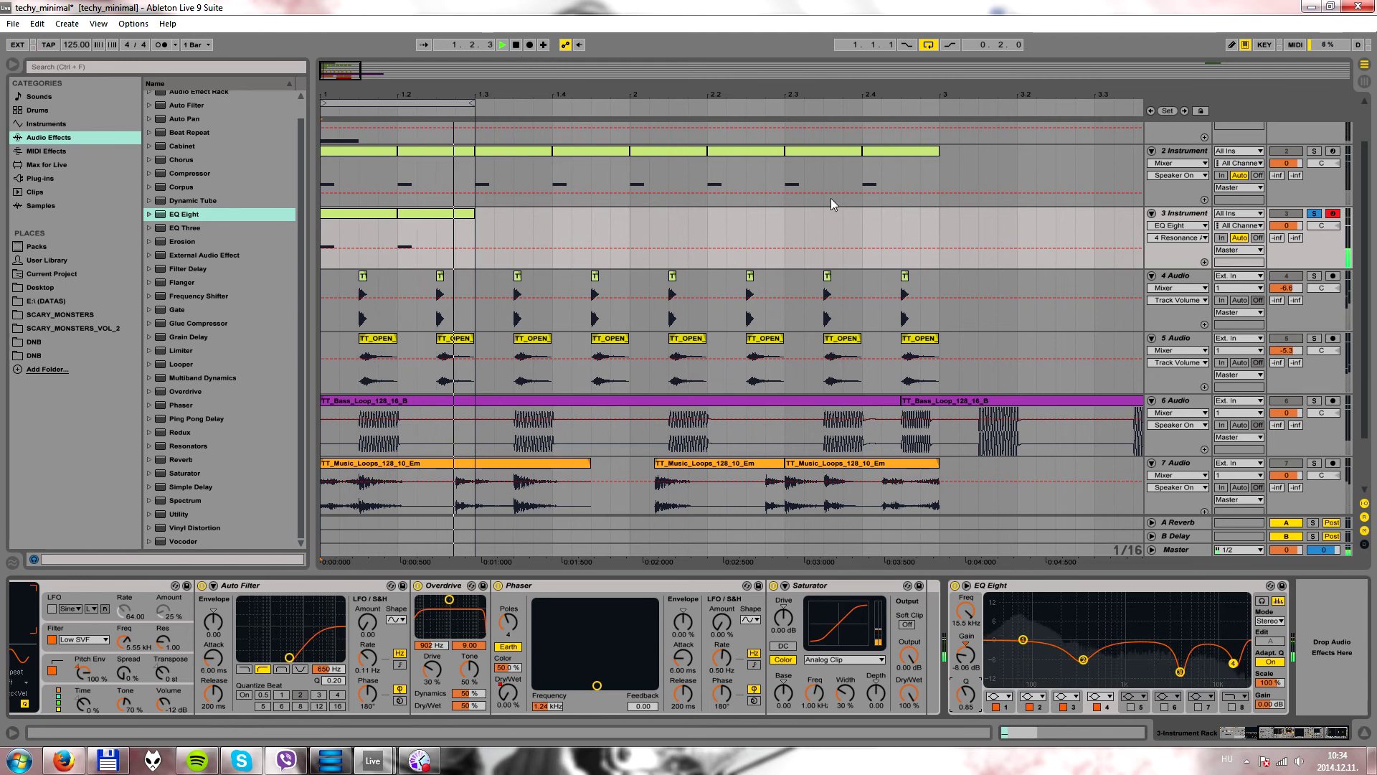
{"action": "left_click_drag", "start_coordinate": [1238, 660], "coordinate": [1240, 669]}
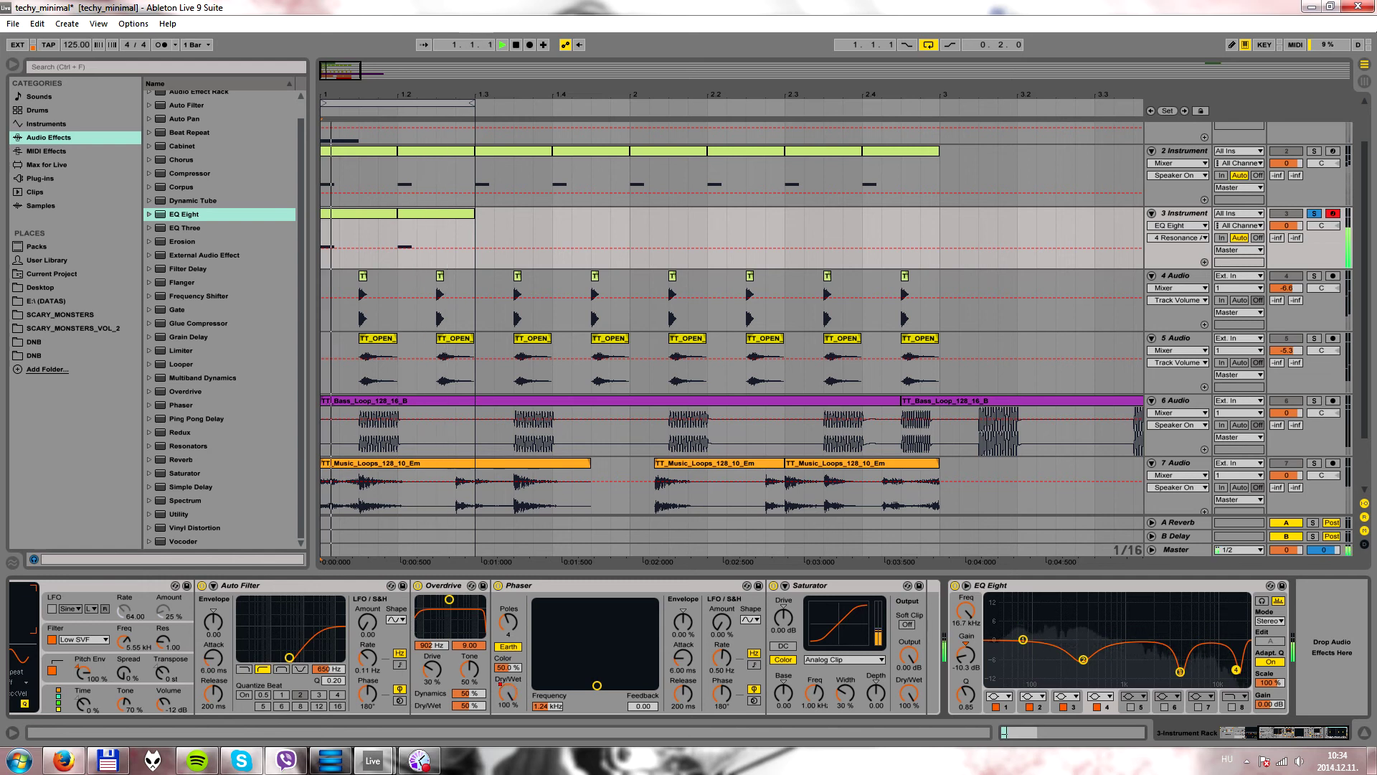
{"action": "left_click", "coordinate": [515, 44]}
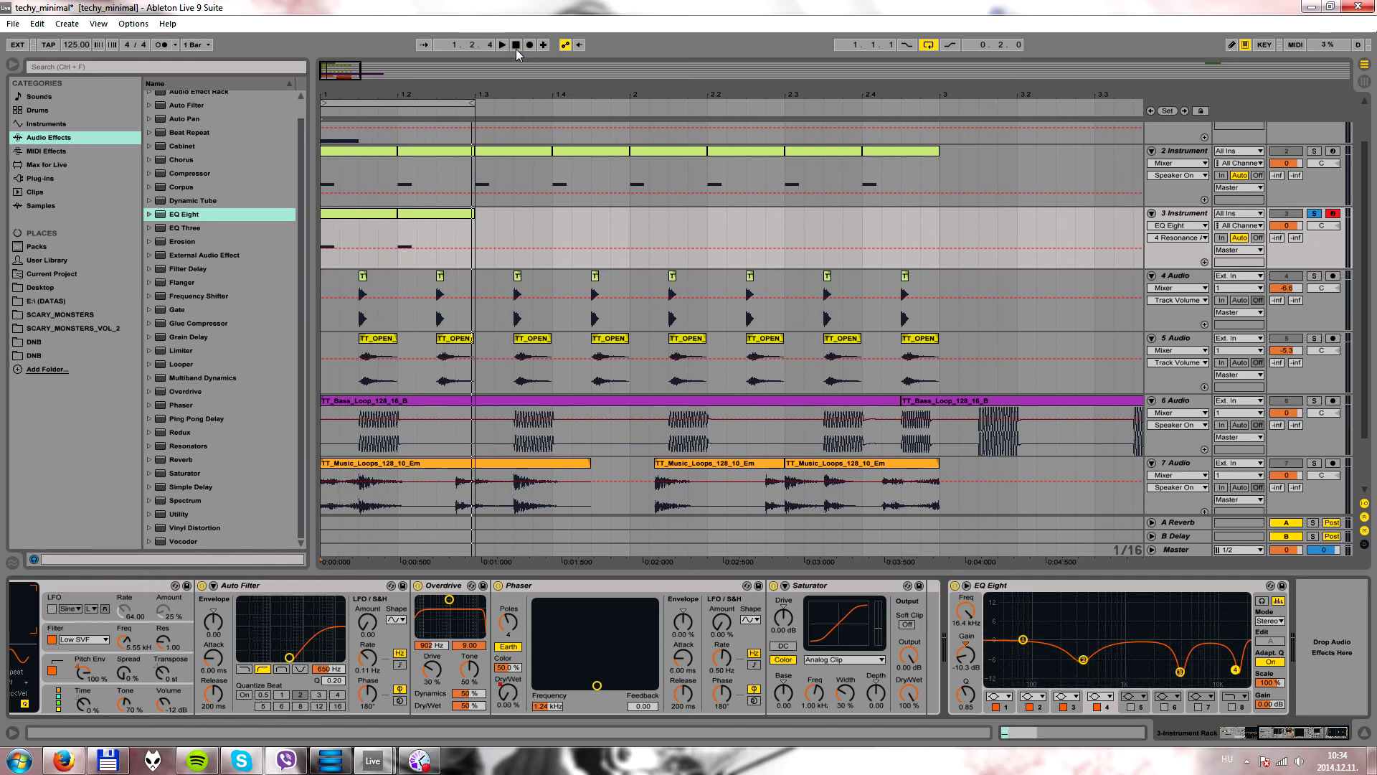
- Extend the loop to two bars, unsolo track 3, and duplicate its kick clips to fill both bars
{"action": "left_click_drag", "start_coordinate": [471, 103], "coordinate": [933, 137]}
{"action": "left_click", "coordinate": [1182, 149]}
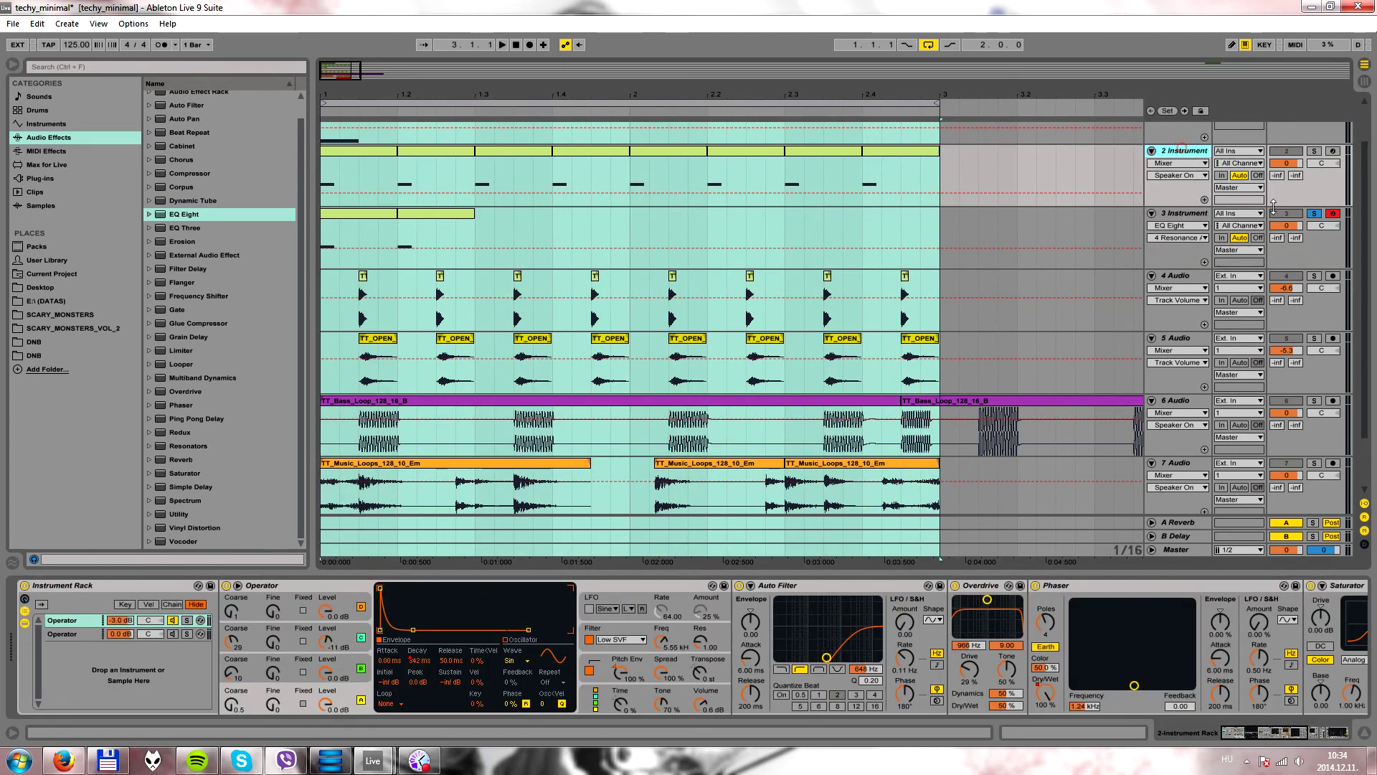
{"action": "left_click", "coordinate": [441, 211]}
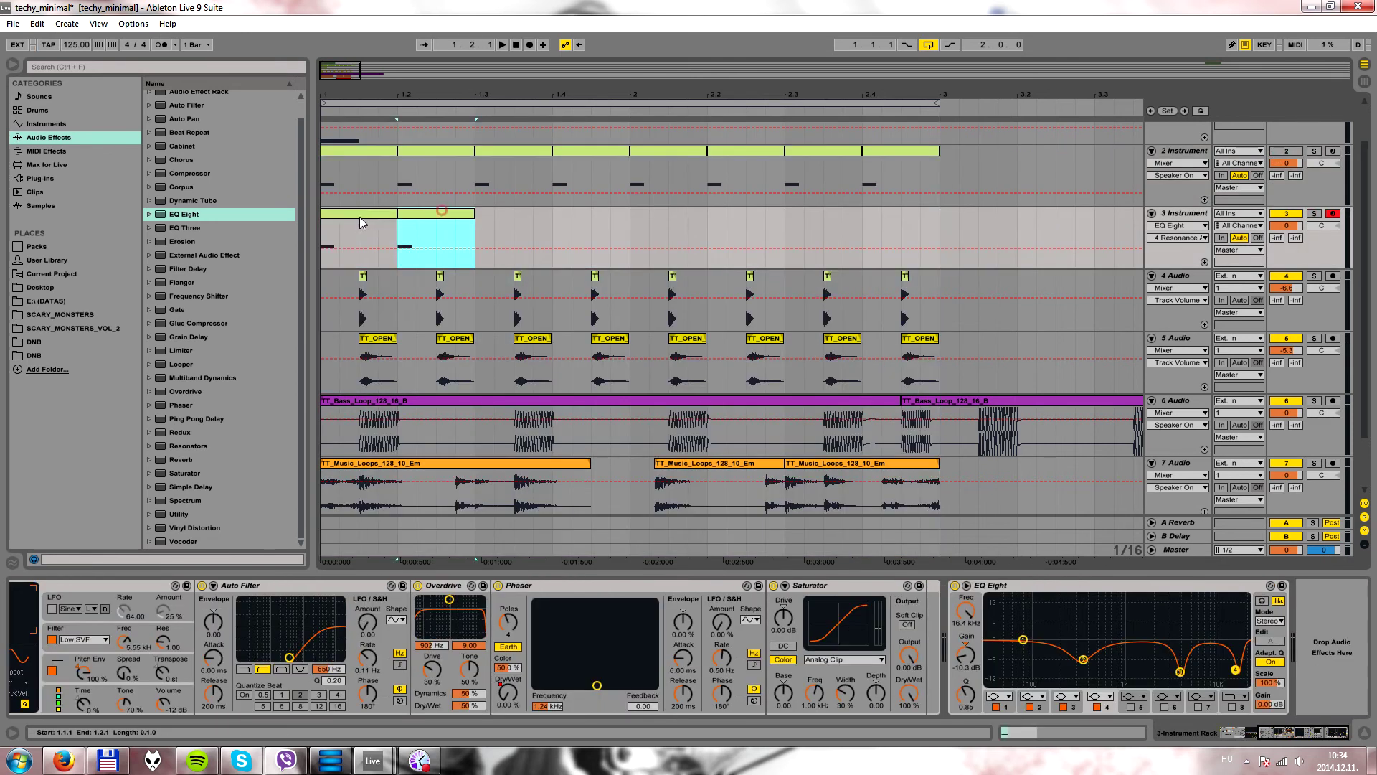
{"action": "left_click_drag", "start_coordinate": [343, 213], "coordinate": [498, 218]}
{"action": "left_click", "coordinate": [366, 214], "text": "shift"}
{"action": "left_click_drag", "start_coordinate": [341, 214], "coordinate": [646, 235]}
{"action": "left_click_drag", "start_coordinate": [567, 99], "coordinate": [549, 94]}
- Play the full mix with the browser hidden and raise track 3's volume to 3.7 dB
{"action": "left_click", "coordinate": [11, 63]}
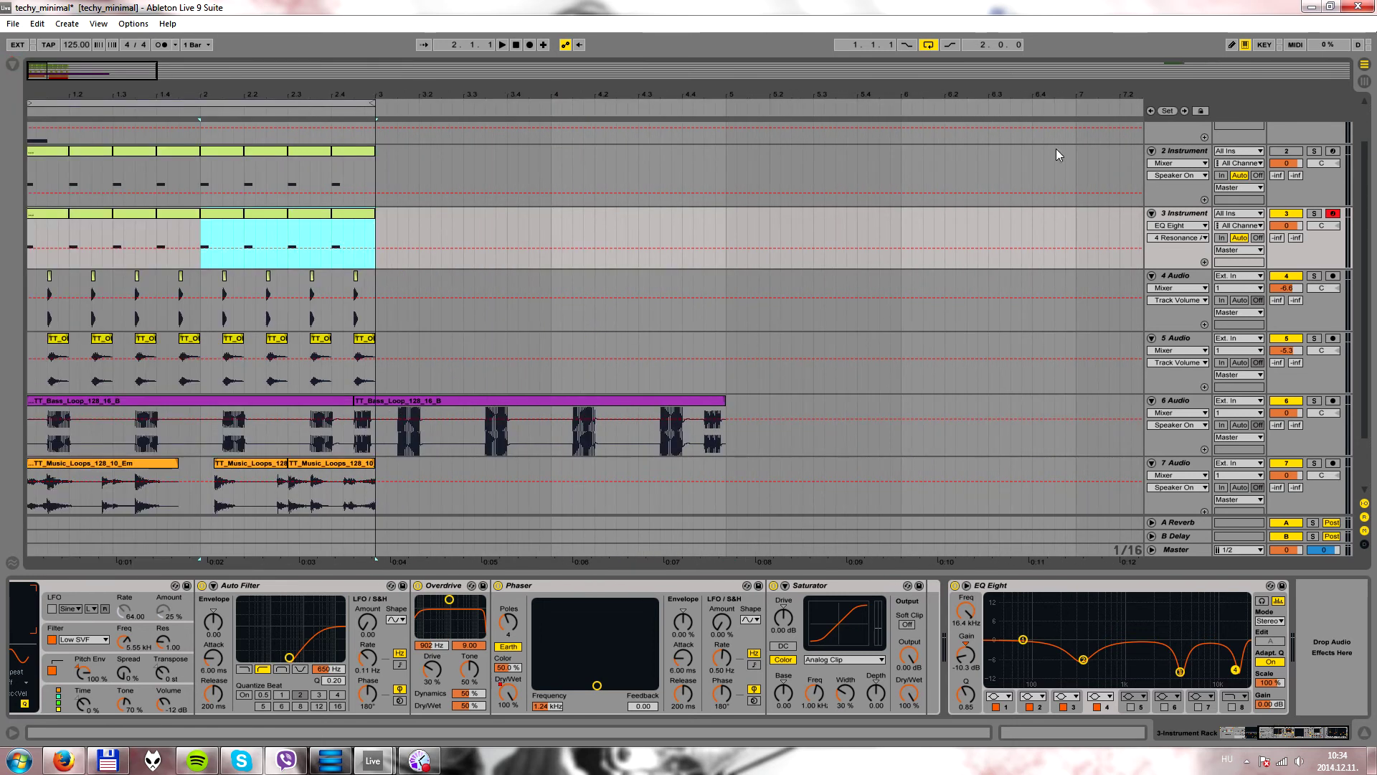
{"action": "left_click", "coordinate": [515, 45]}
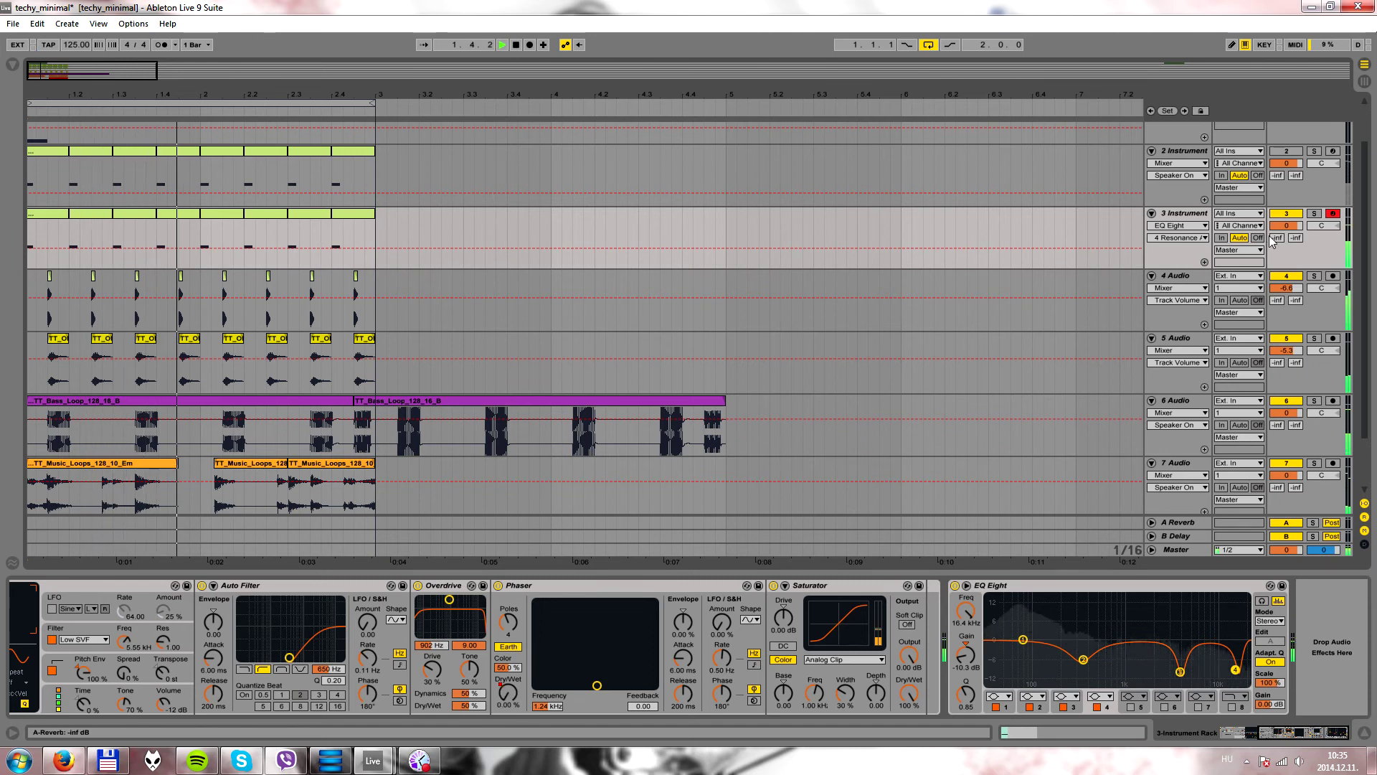
{"action": "scroll", "coordinate": [1214, 367], "scroll_direction": "up", "scroll_amount": 2}
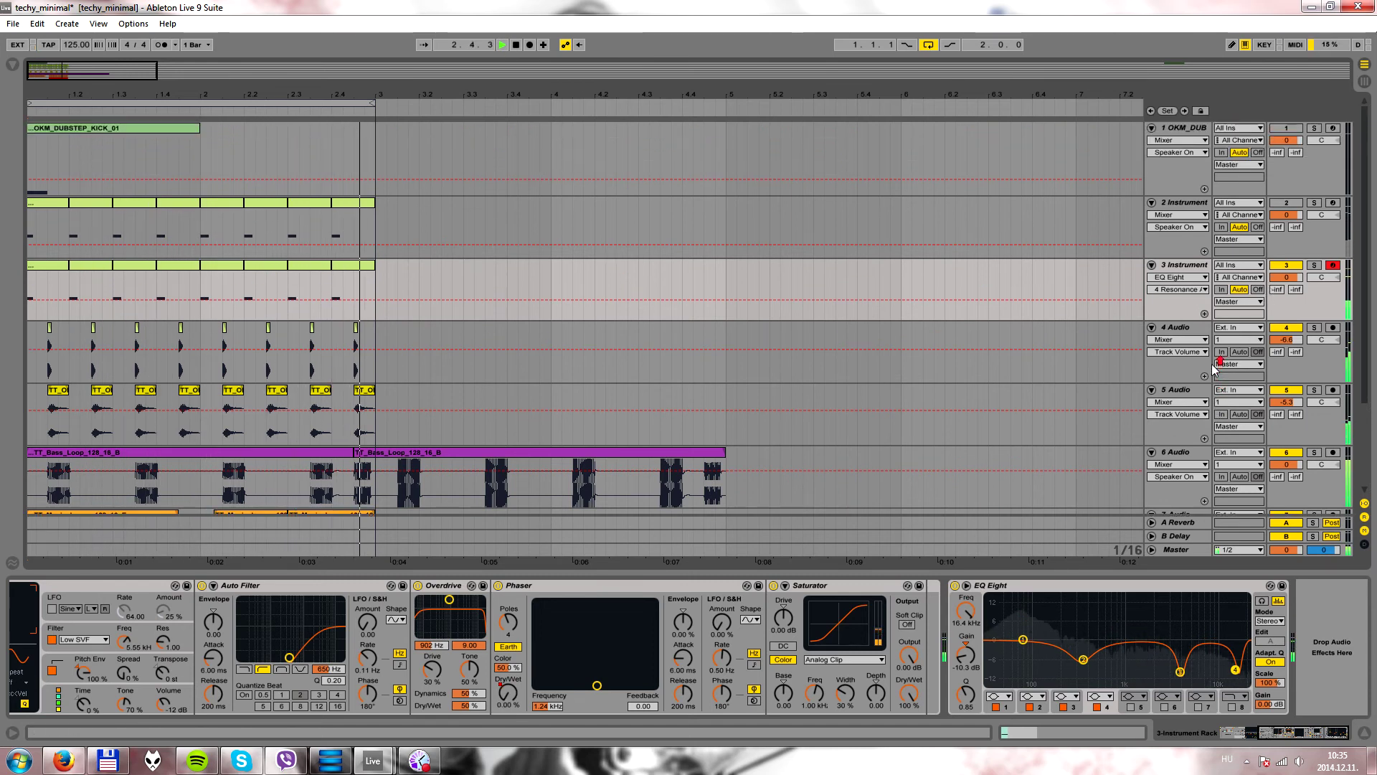
{"action": "left_click_drag", "start_coordinate": [1287, 277], "coordinate": [1287, 275]}
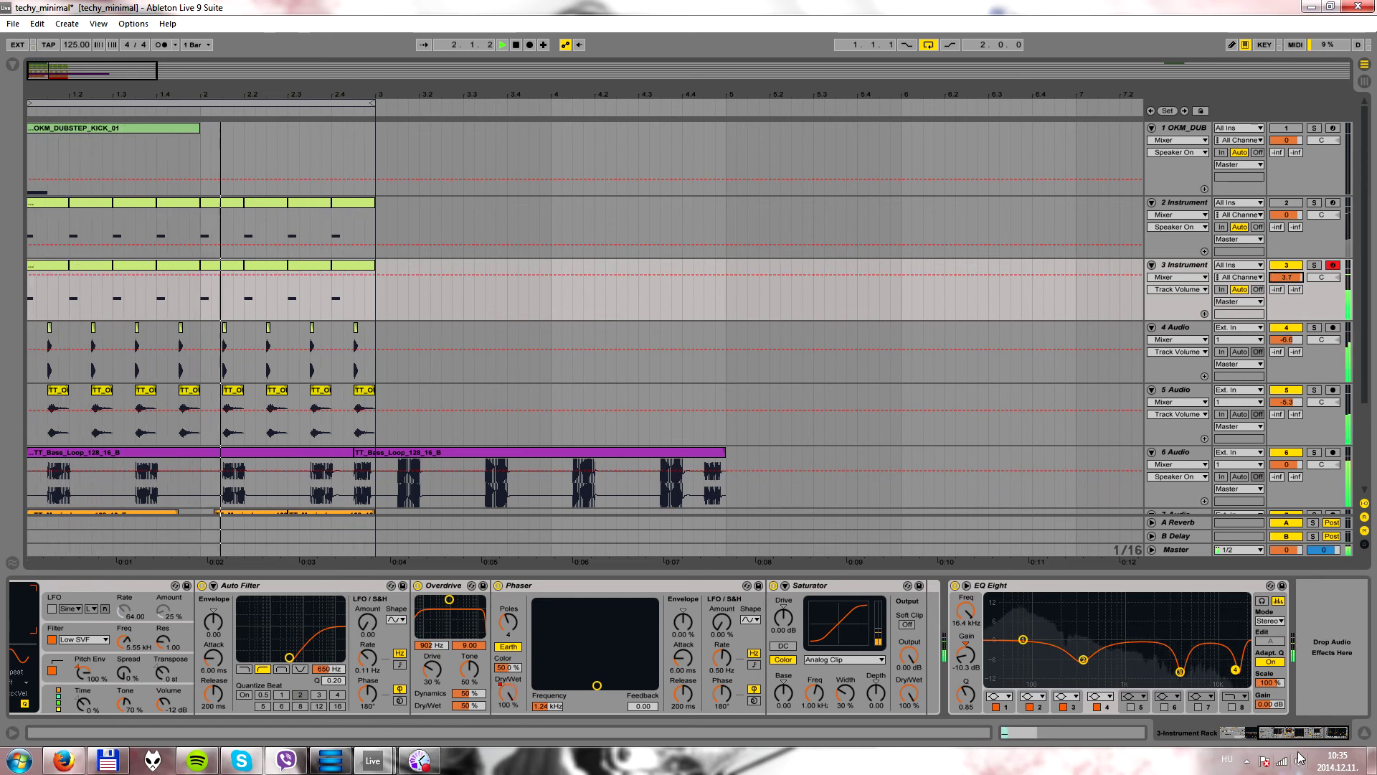
- Compare with EQ Eight bypassed, ease the cuts on bands 3 and 4 to about -6.5 dB, and cut band 2 to -10.5 dB at 360 Hz
{"action": "left_click", "coordinate": [953, 584]}
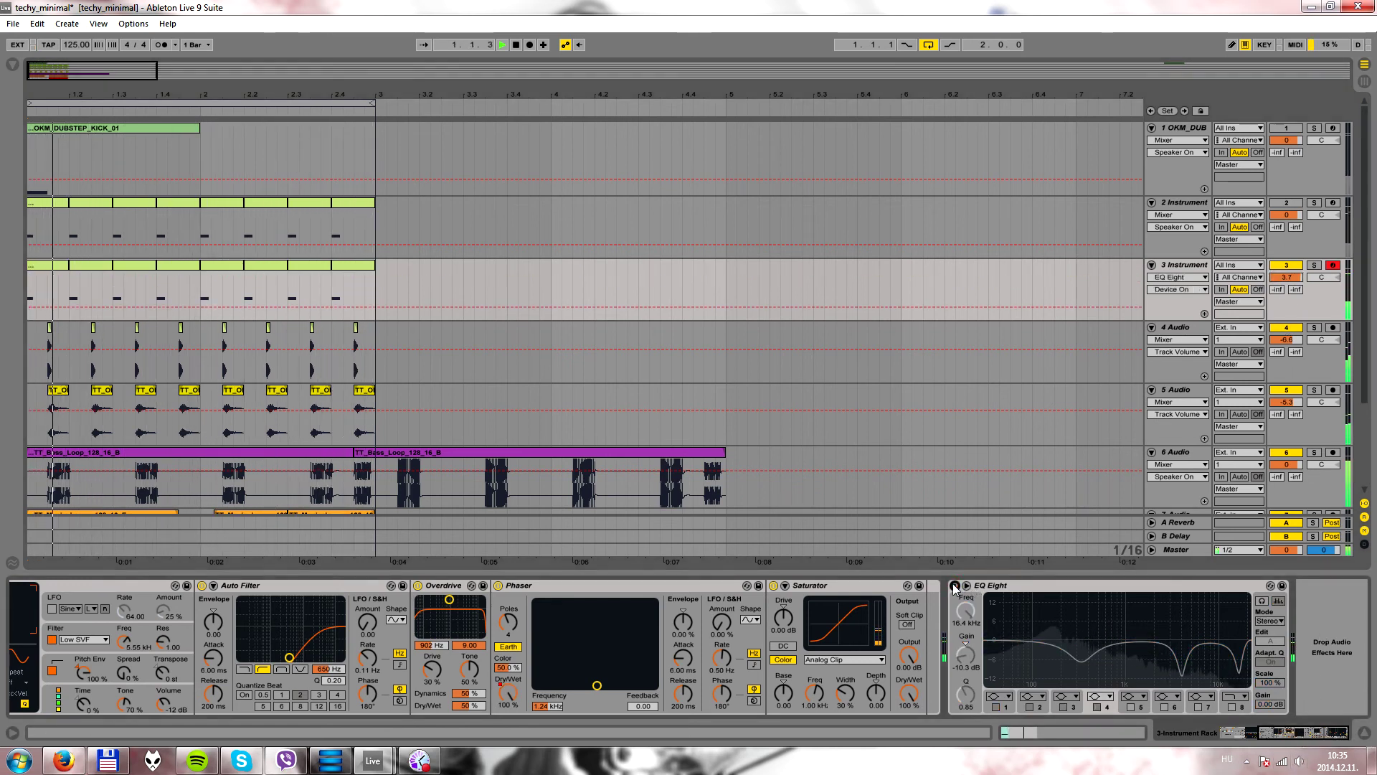
{"action": "left_click", "coordinate": [954, 584]}
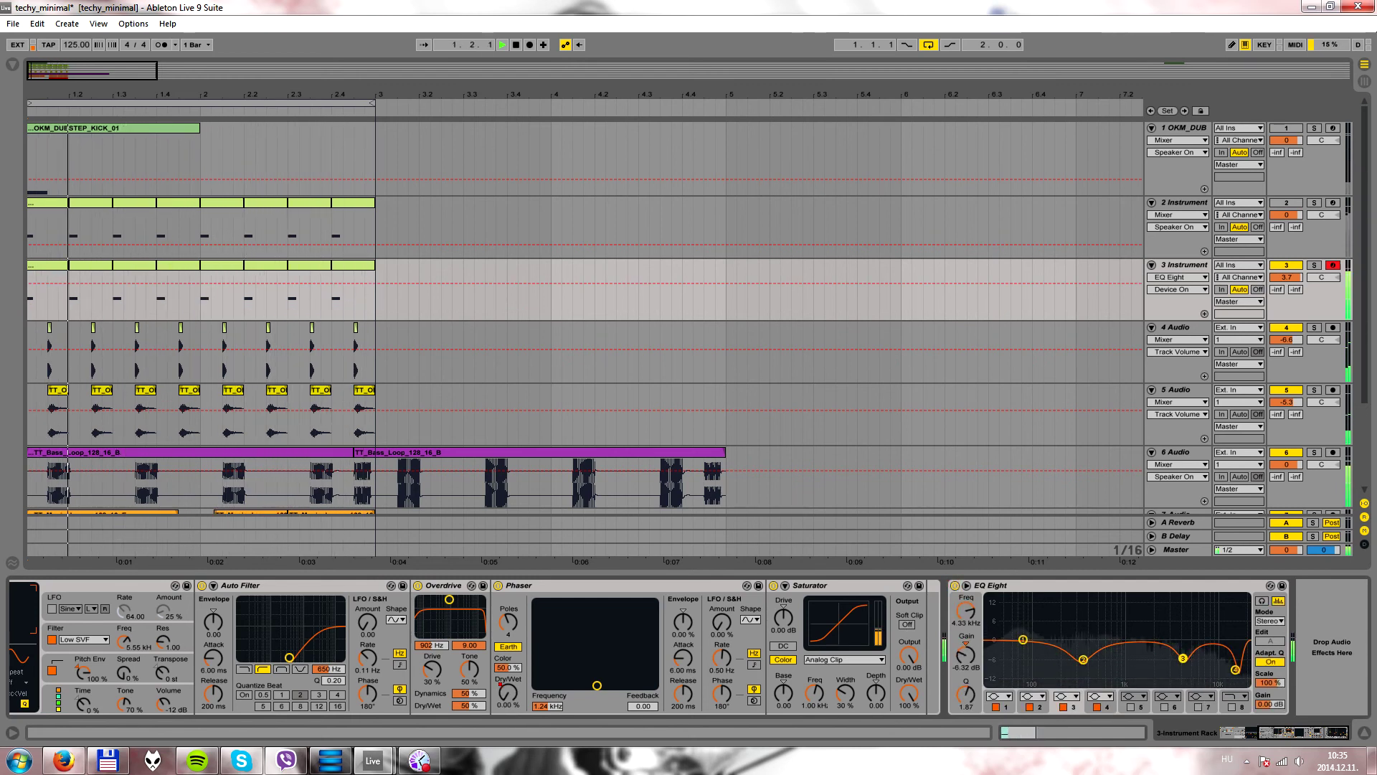
{"action": "left_click", "coordinate": [1234, 671]}
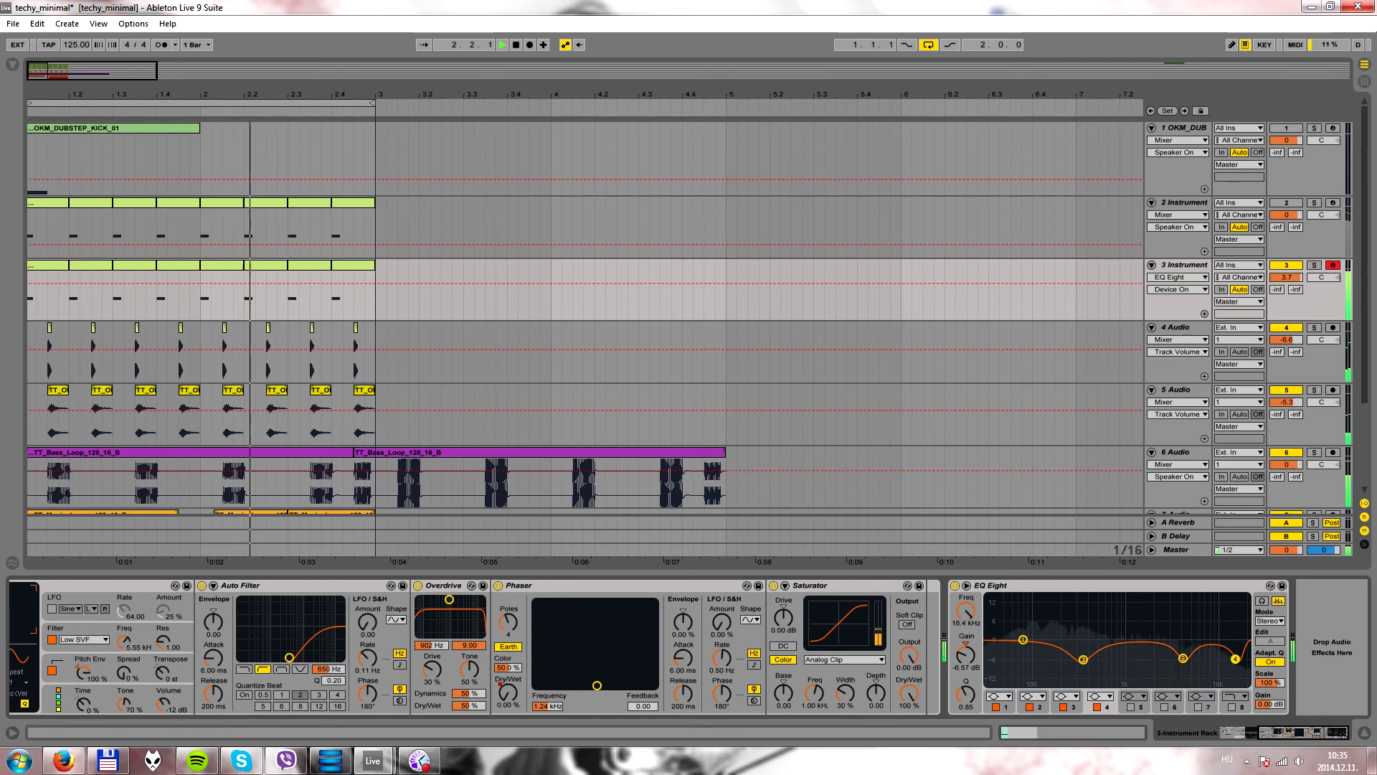
{"action": "left_click_drag", "start_coordinate": [1083, 660], "coordinate": [1085, 671]}
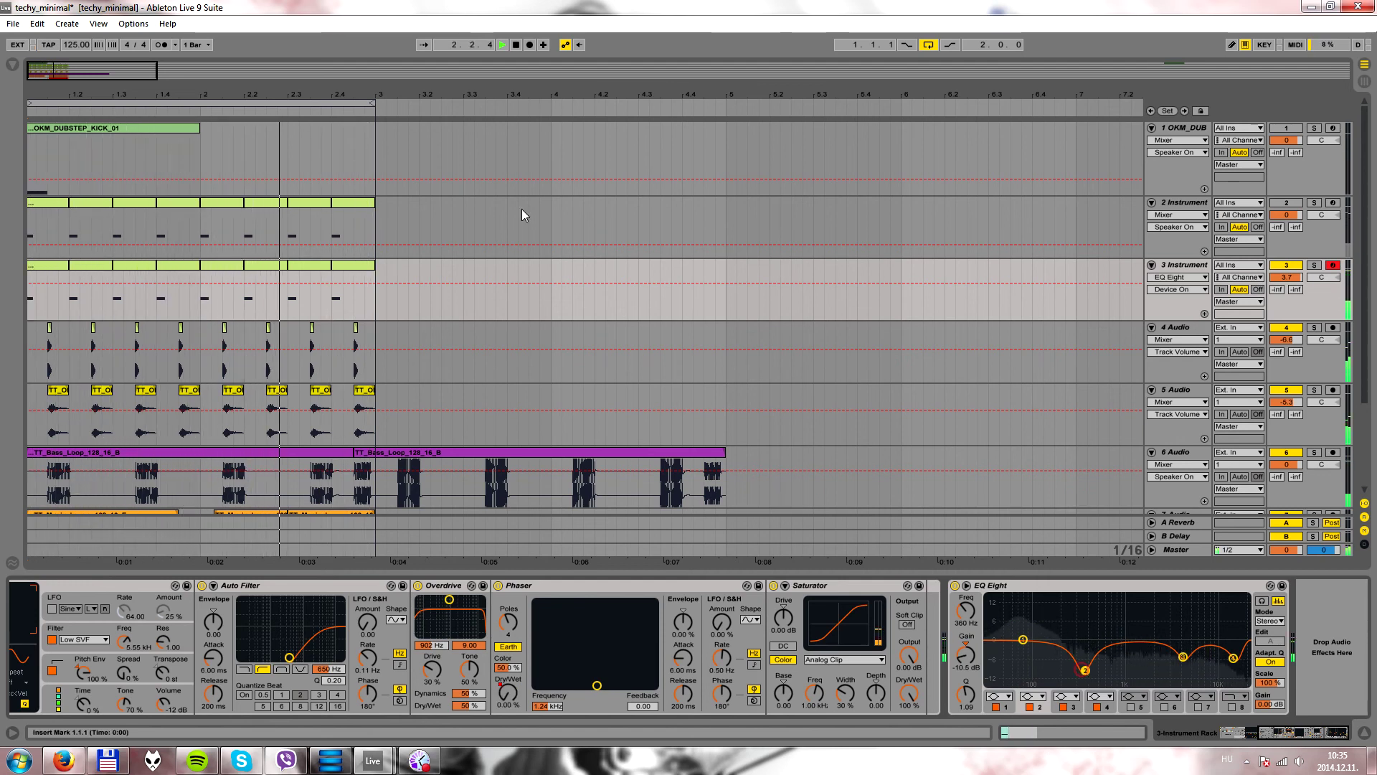
- Add a Limiter after EQ Eight on track 3 and reset the track volume to 0 dB
{"action": "left_click", "coordinate": [12, 65]}
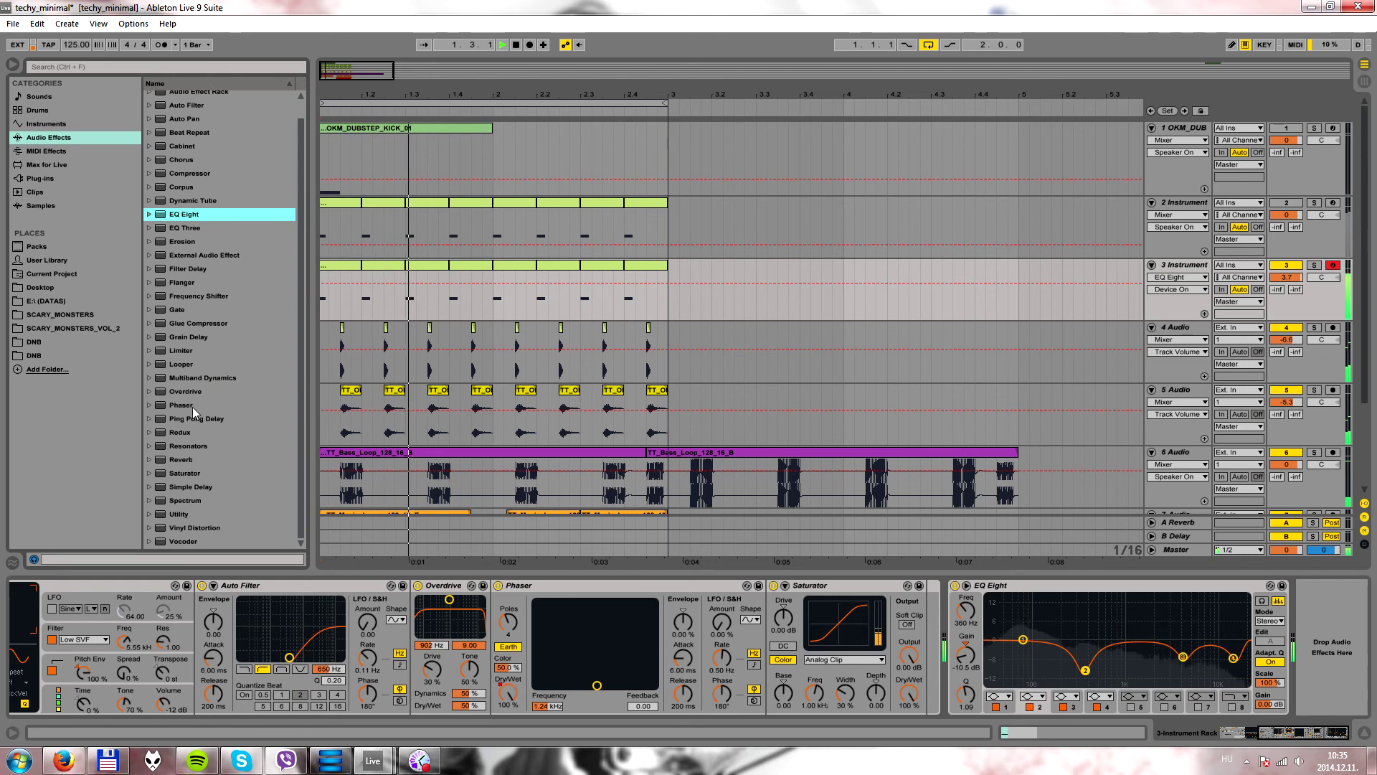
{"action": "left_click_drag", "start_coordinate": [180, 350], "coordinate": [1303, 611]}
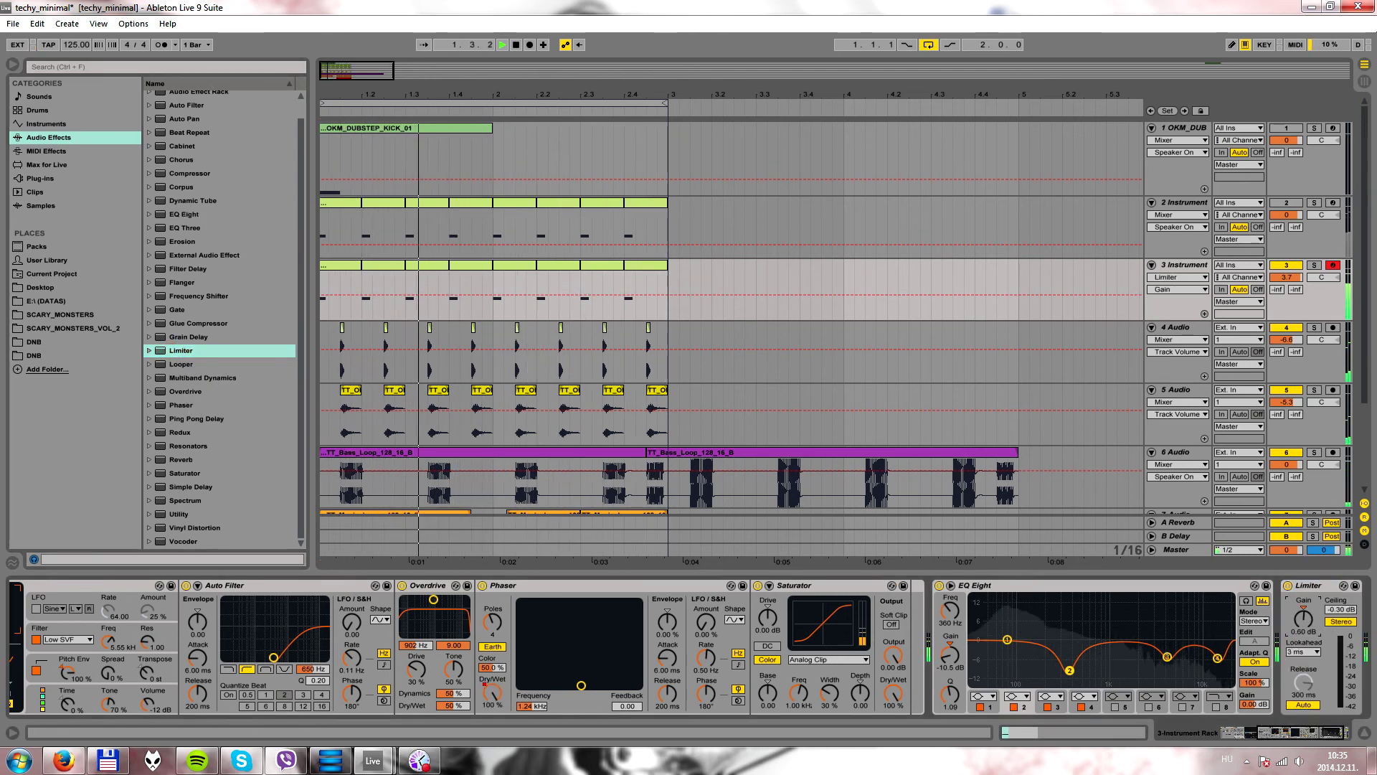
{"action": "left_click", "coordinate": [1285, 277]}
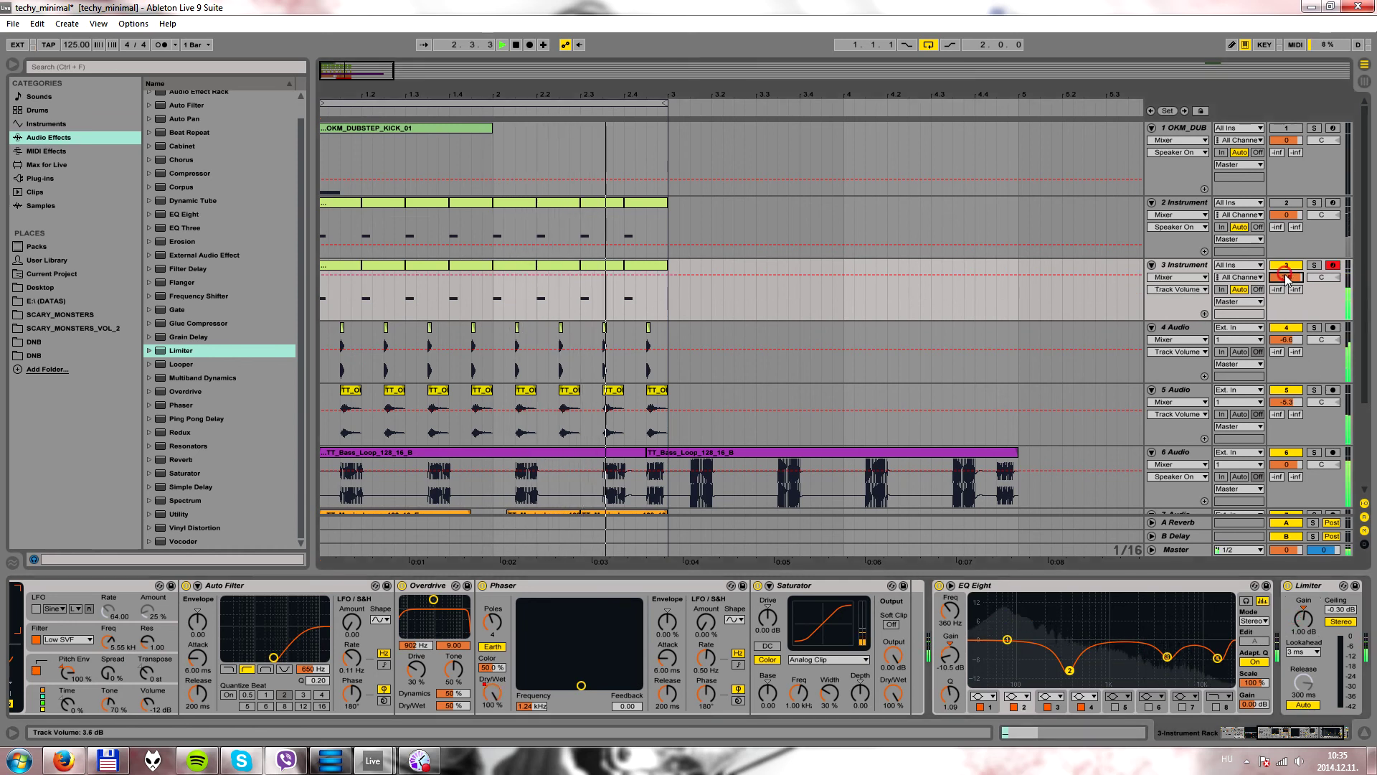
{"action": "key", "text": "Delete"}
- Set the Limiter's gain to 5 dB and deepen EQ Eight's band 2 cut to -12 dB at 367 Hz
{"action": "left_click_drag", "start_coordinate": [1304, 618], "coordinate": [1303, 604]}
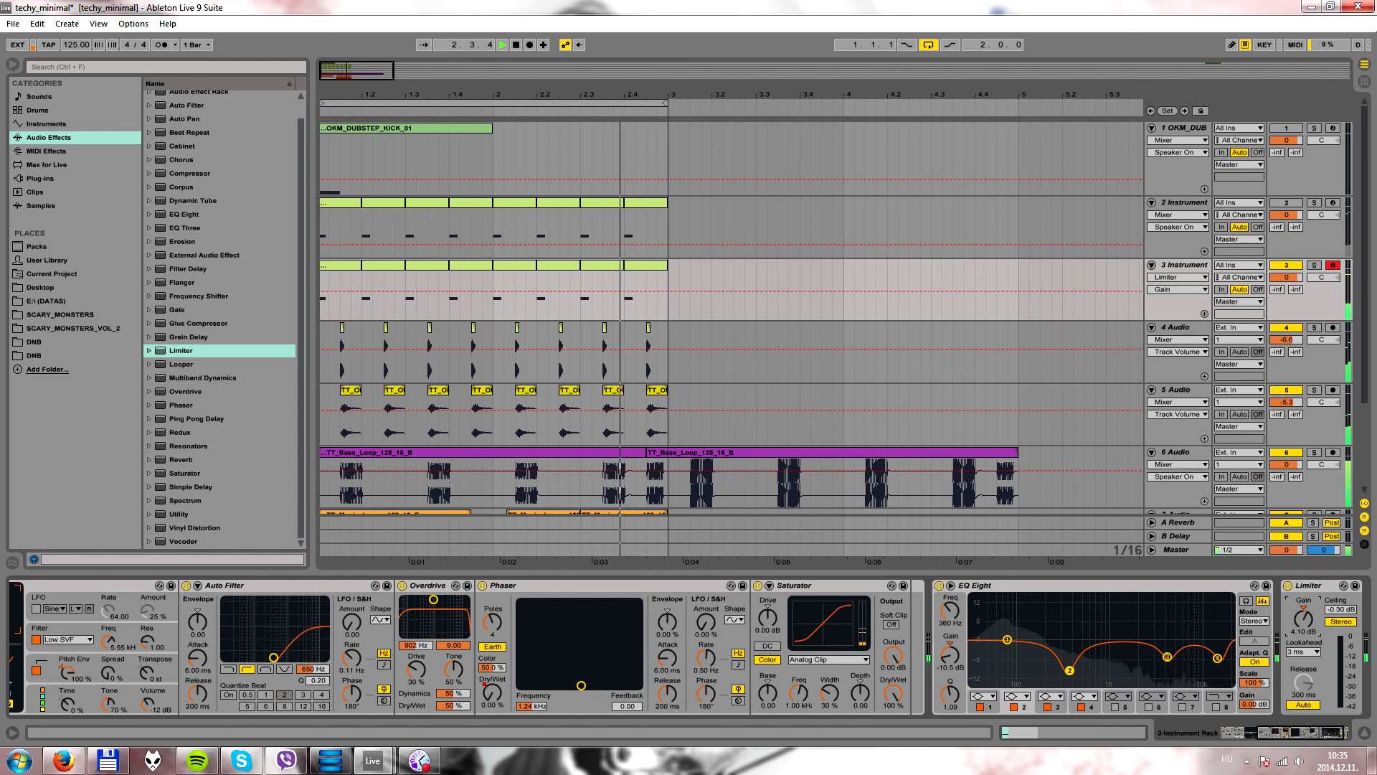
{"action": "left_click_drag", "start_coordinate": [1300, 622], "coordinate": [1300, 621]}
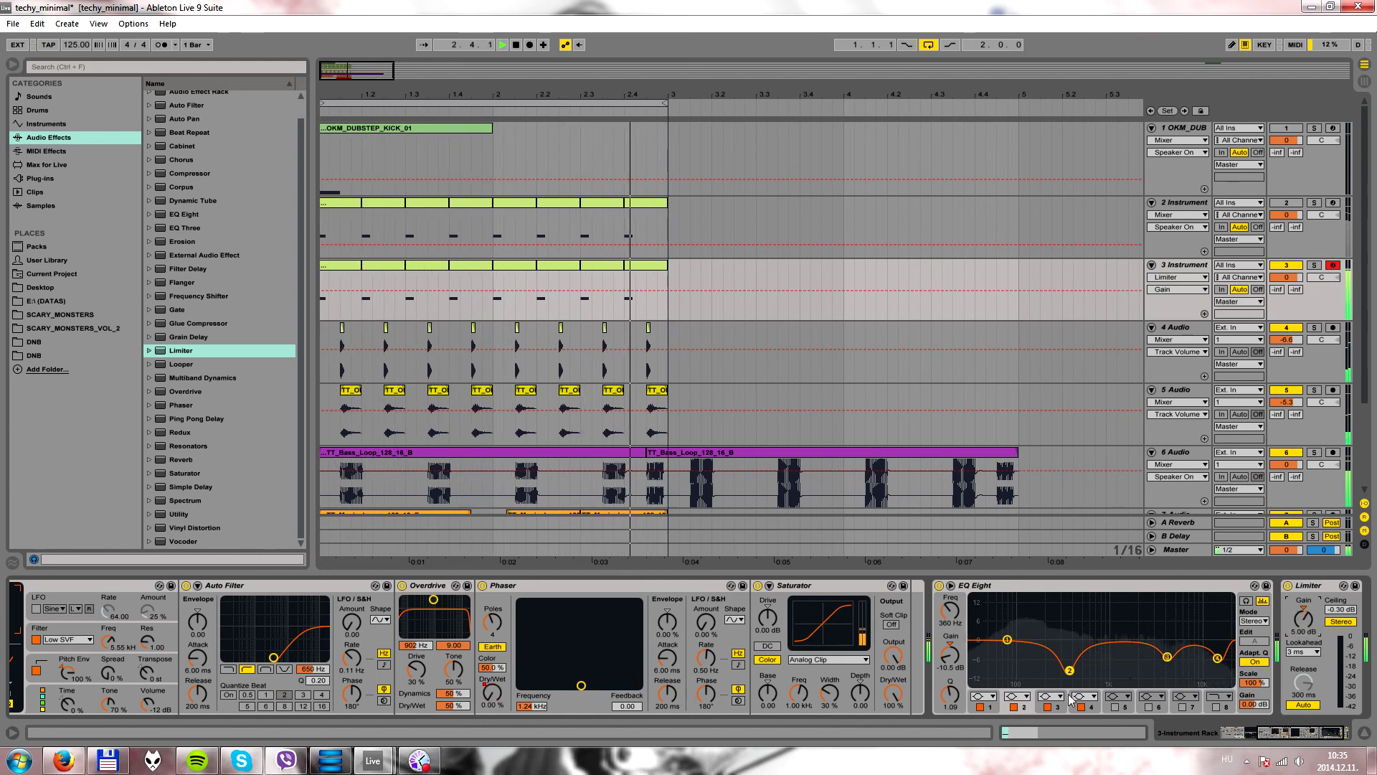
{"action": "mouse_move", "coordinate": [1069, 670]}
{"action": "left_mouse_down"}
{"action": "mouse_move", "coordinate": [1064, 639]}
{"action": "mouse_move", "coordinate": [1074, 669]}
{"action": "left_mouse_up"}
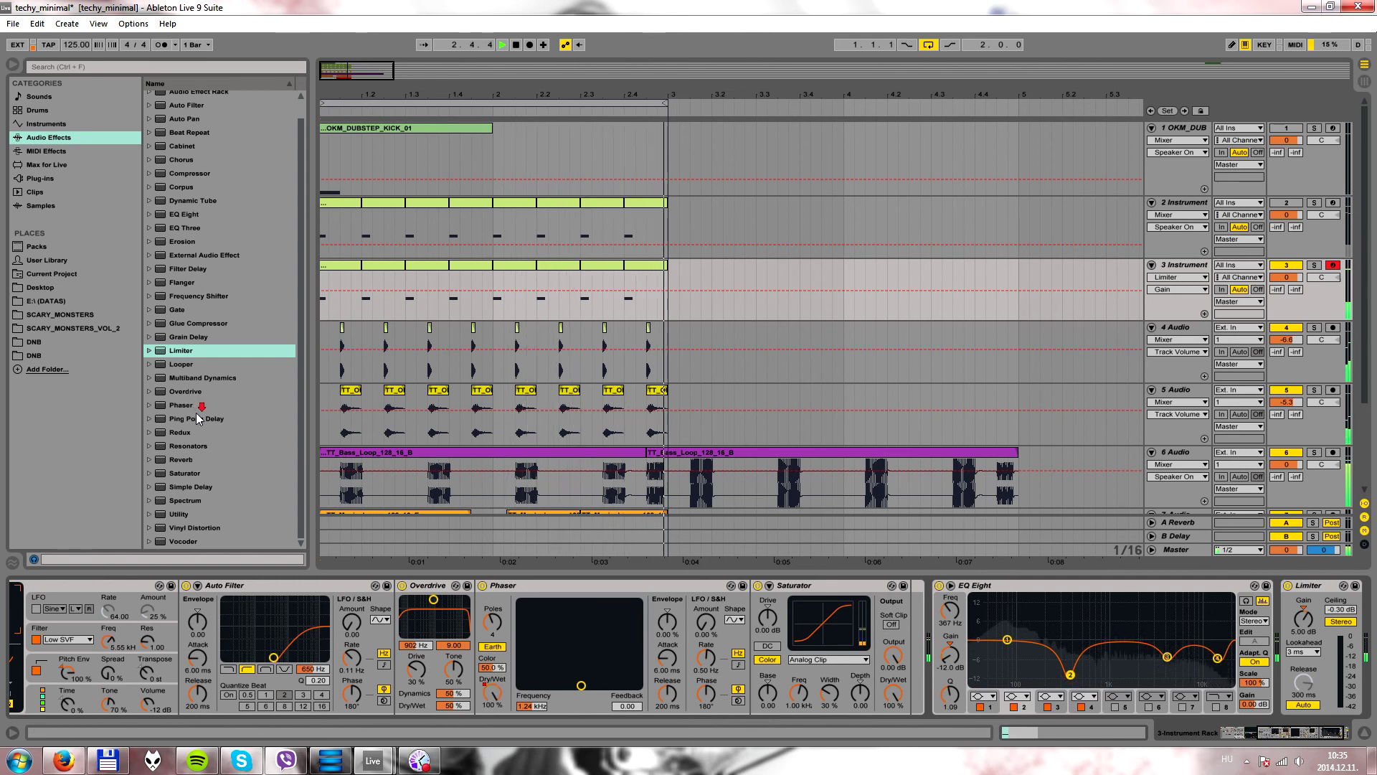
- Add the SignalAnalyzer plug-in after the Limiter and widen its time axis past 0.3 seconds to inspect the kick's waveform
{"action": "left_click", "coordinate": [49, 177]}
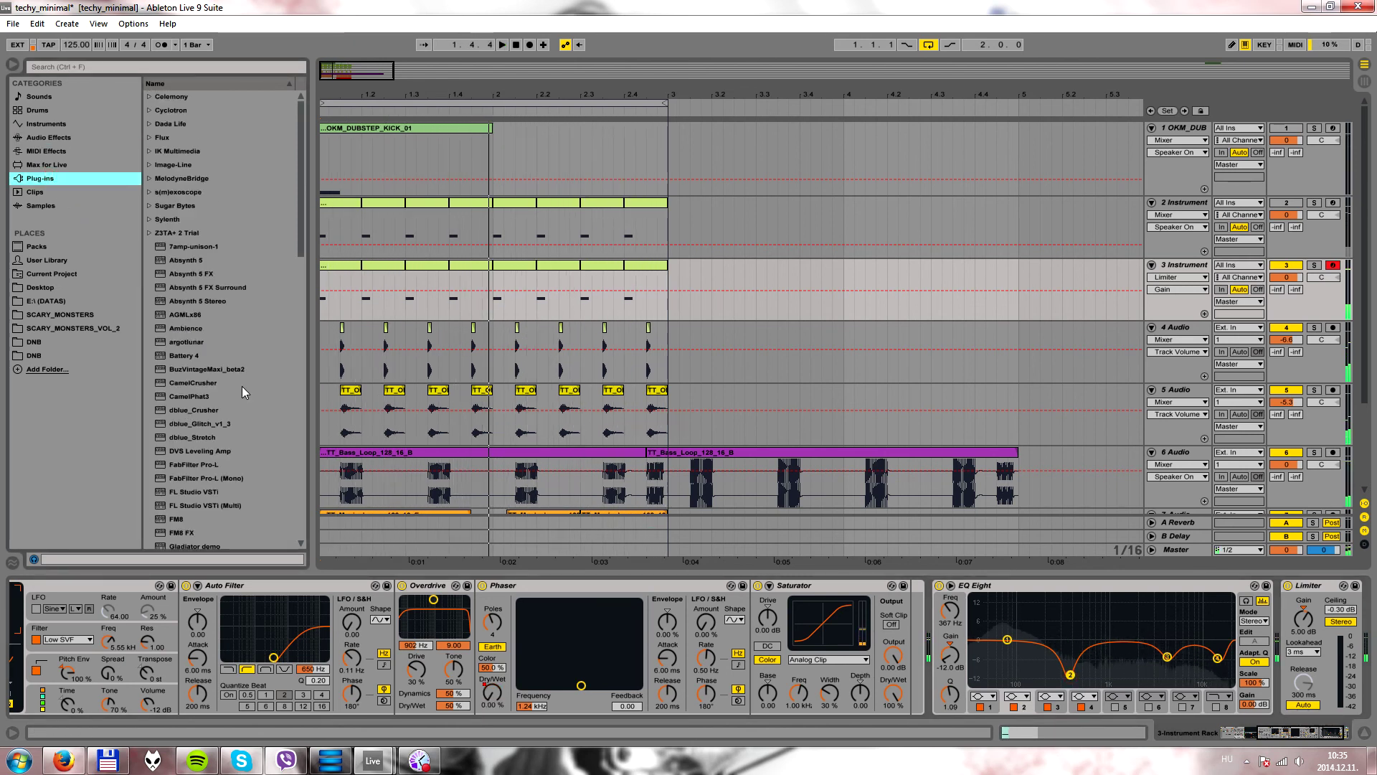
{"action": "scroll", "coordinate": [289, 249], "scroll_direction": "down", "scroll_amount": 2}
{"action": "left_click_drag", "start_coordinate": [300, 237], "coordinate": [310, 550]}
{"action": "left_click_drag", "start_coordinate": [199, 321], "coordinate": [1316, 631]}
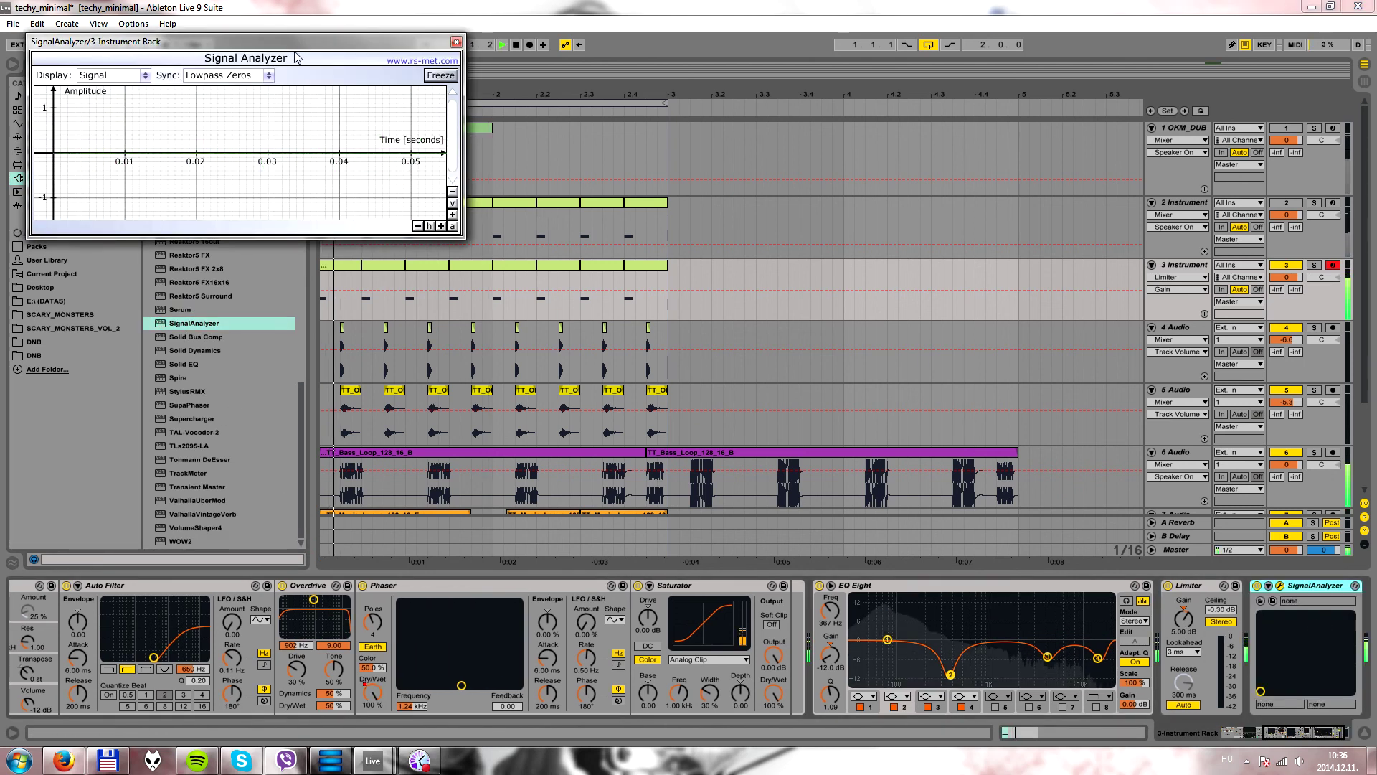
{"action": "left_click", "coordinate": [417, 226]}
{"action": "left_click", "coordinate": [417, 226]}
{"action": "left_click", "coordinate": [417, 226]}
{"action": "left_click", "coordinate": [418, 226]}
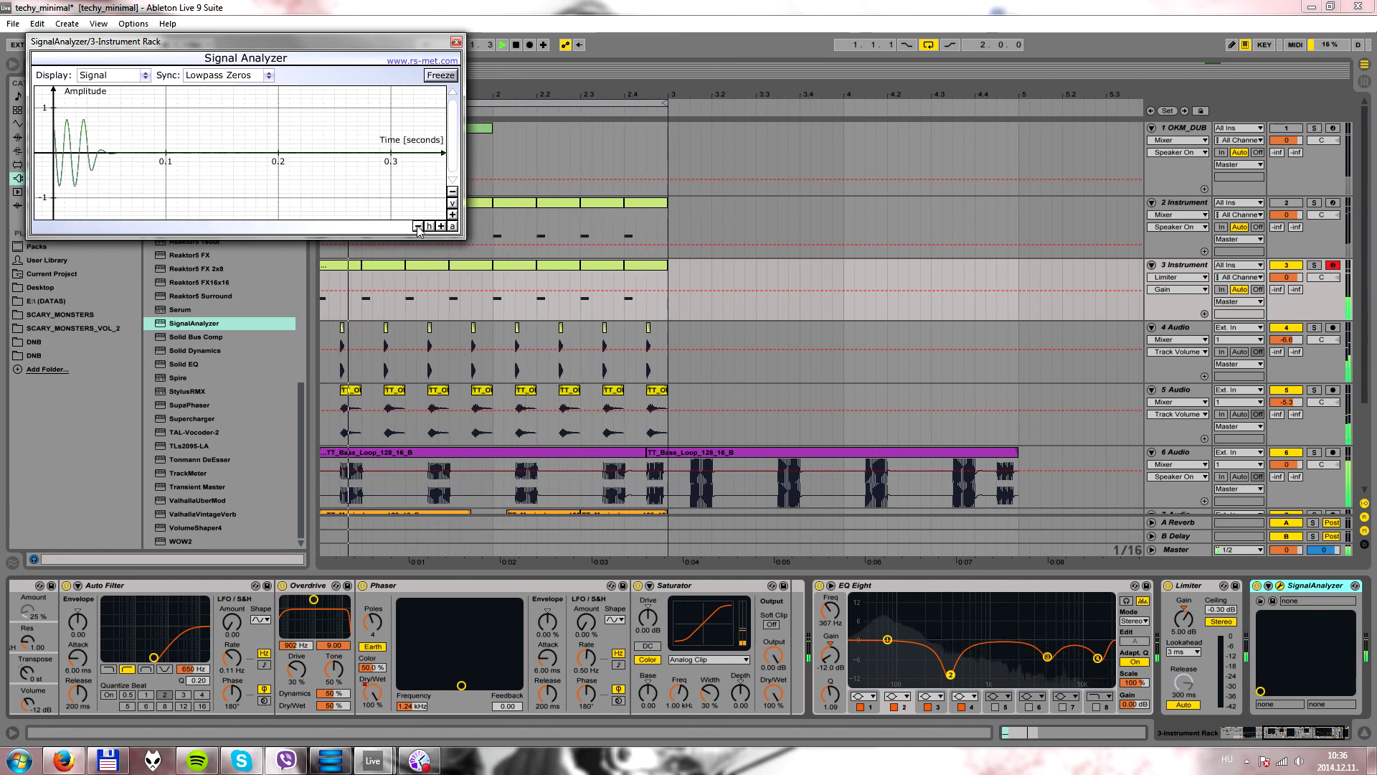
{"action": "left_click", "coordinate": [416, 226]}
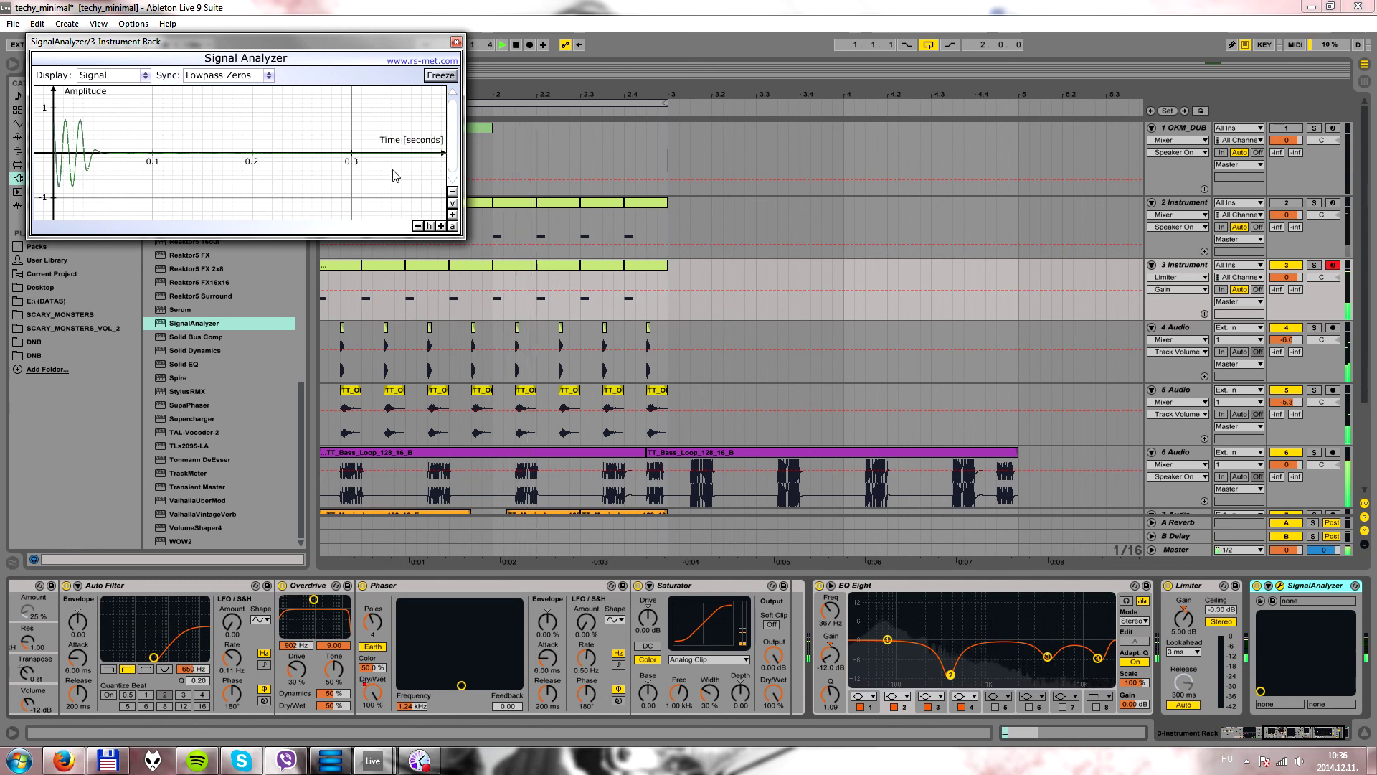
- In the TUMMY chain's Operator, lower the sustain of oscillator A's envelope to -inf dB
{"action": "left_click", "coordinate": [1264, 731]}
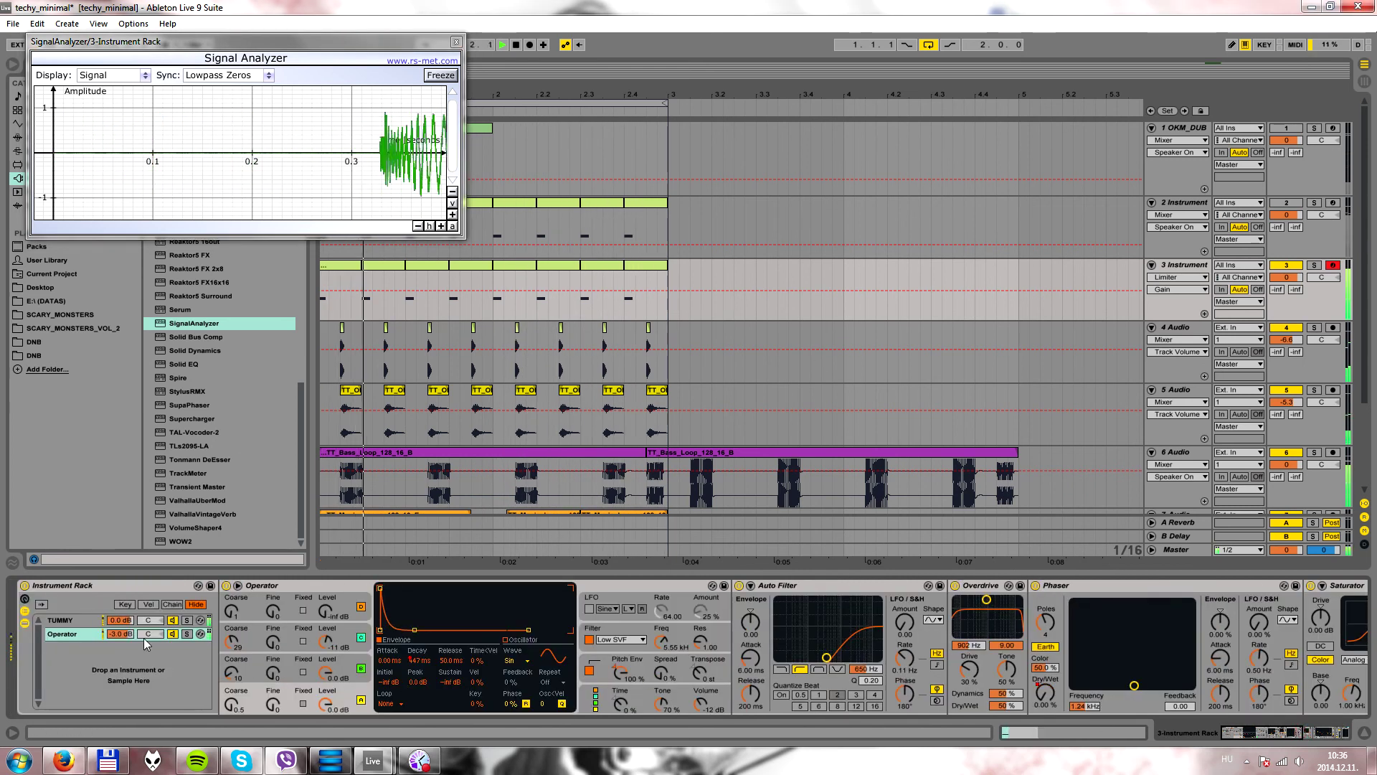
{"action": "left_click", "coordinate": [70, 622]}
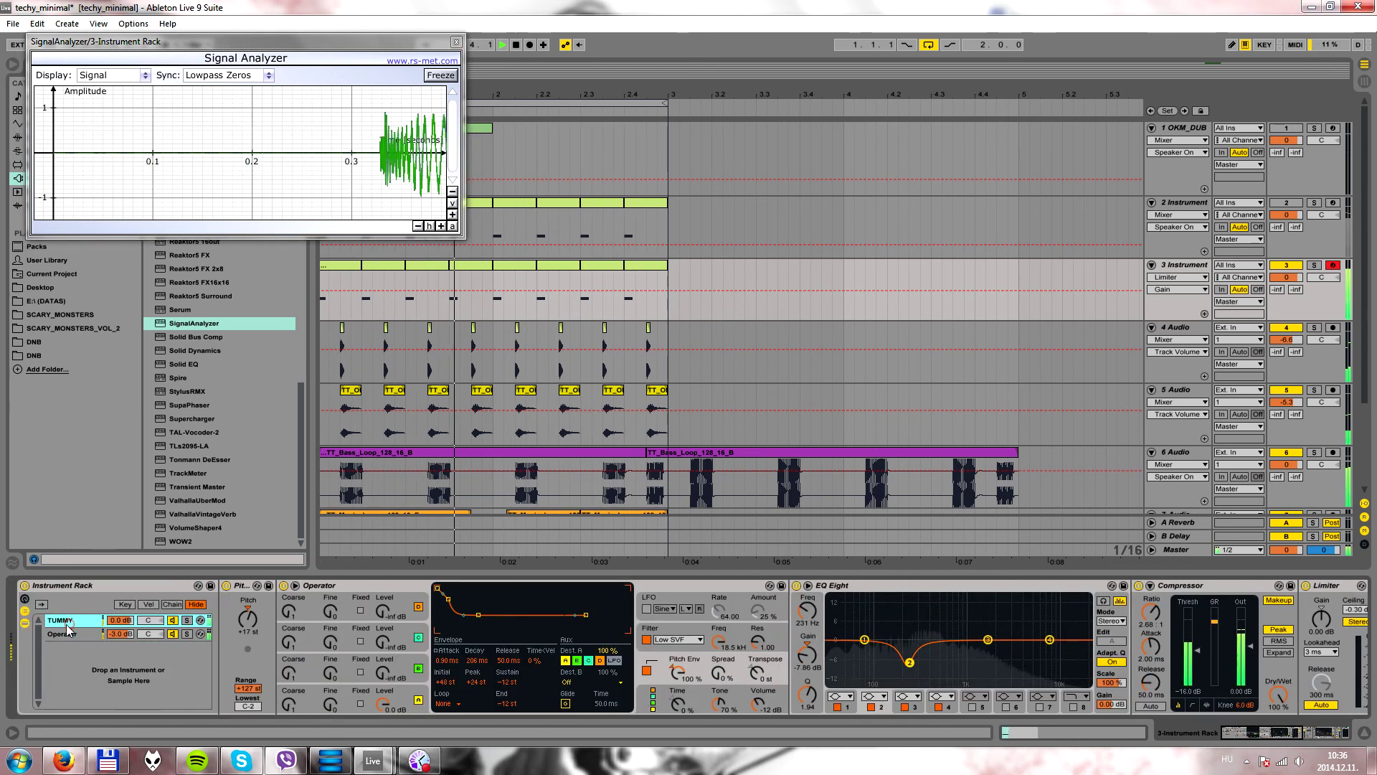
{"action": "left_click", "coordinate": [383, 705]}
{"action": "left_click_drag", "start_coordinate": [473, 588], "coordinate": [472, 629]}
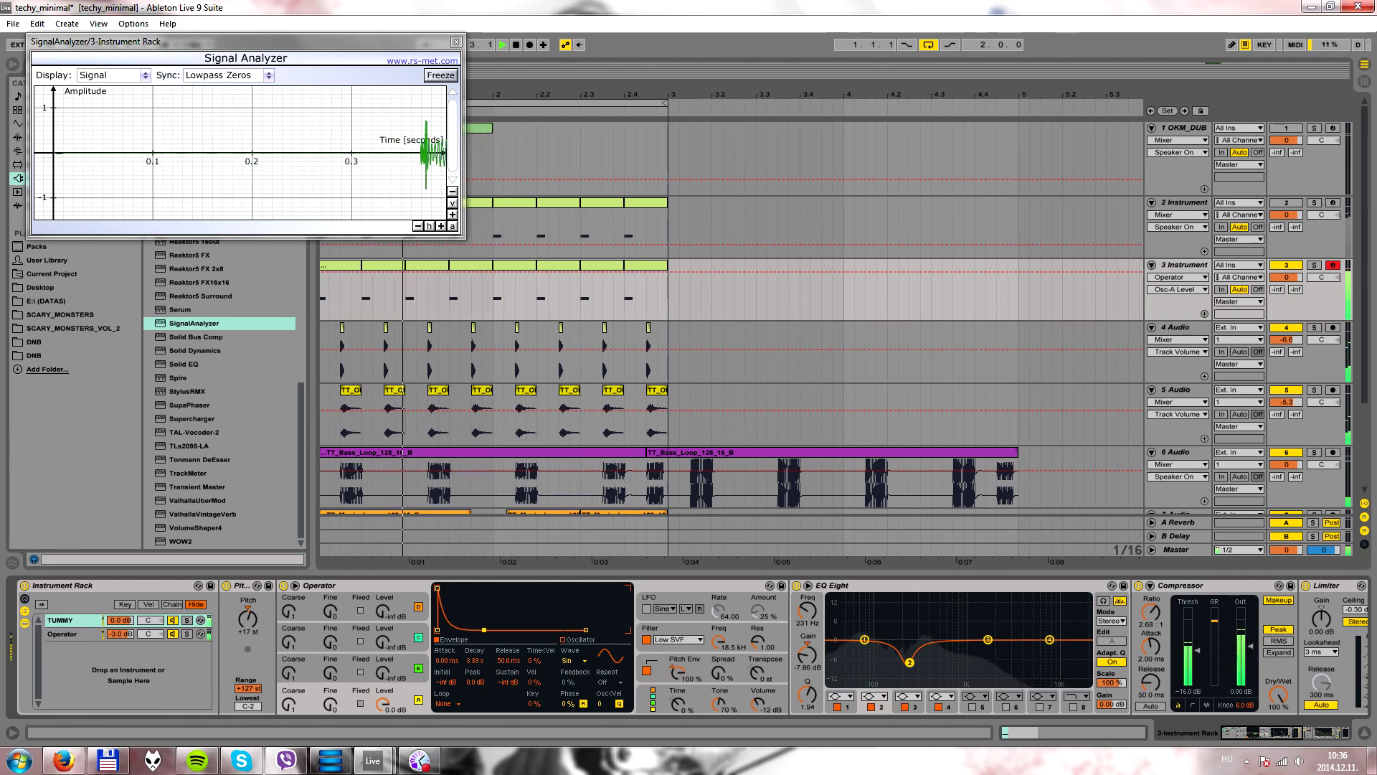
- Extend track 3's first kick clip over its repeats to bar 3 with a one-beat loop, and lengthen its E0 note past 1.1.2
{"action": "double_click", "coordinate": [353, 266]}
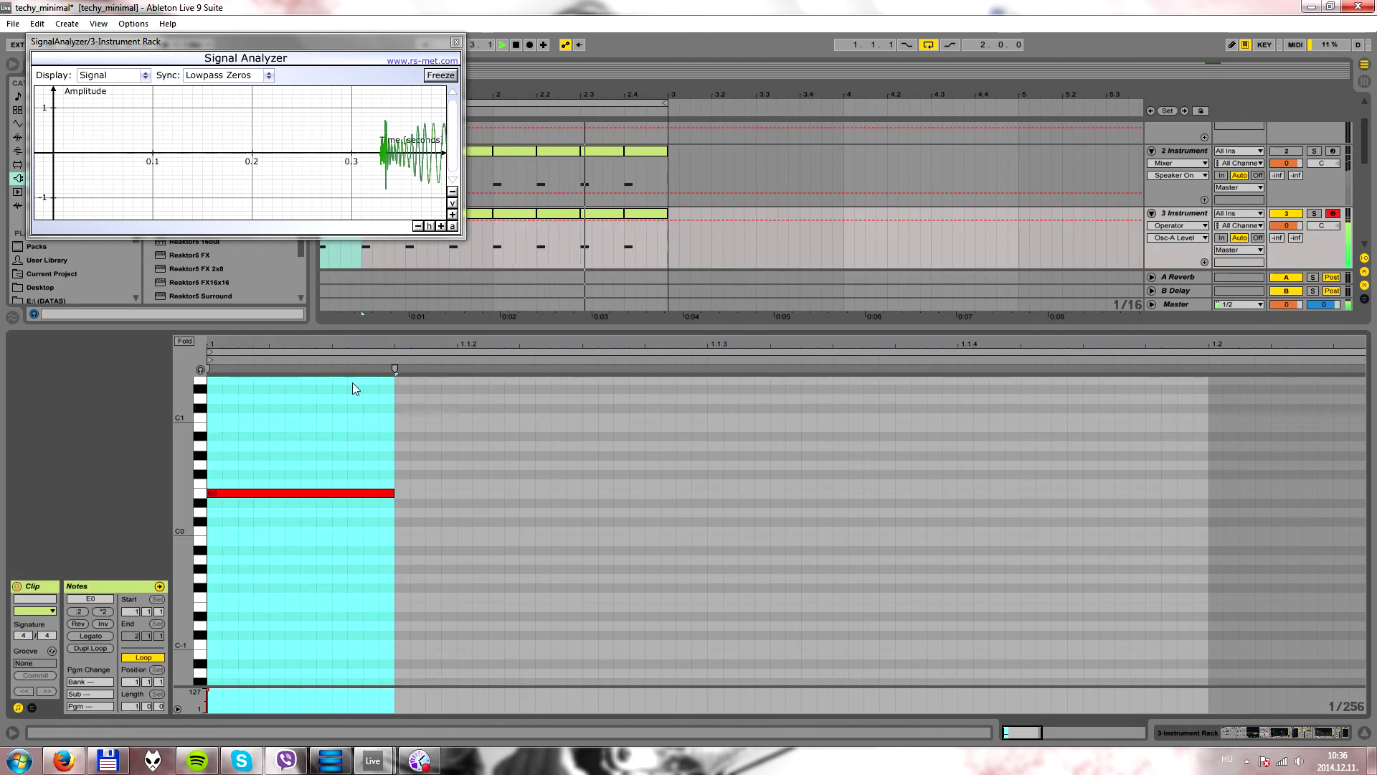
{"action": "left_click_drag", "start_coordinate": [443, 48], "coordinate": [1239, 86]}
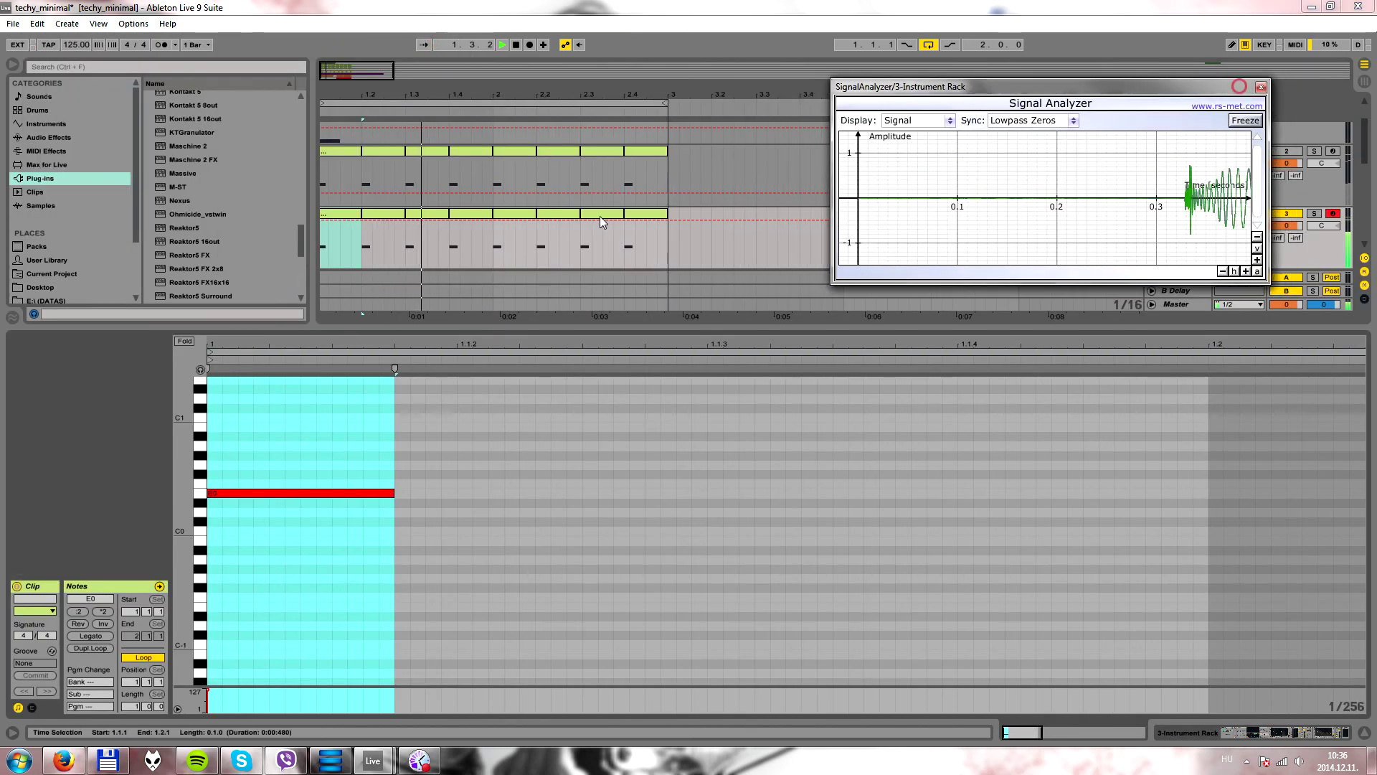
{"action": "left_click", "coordinate": [355, 222]}
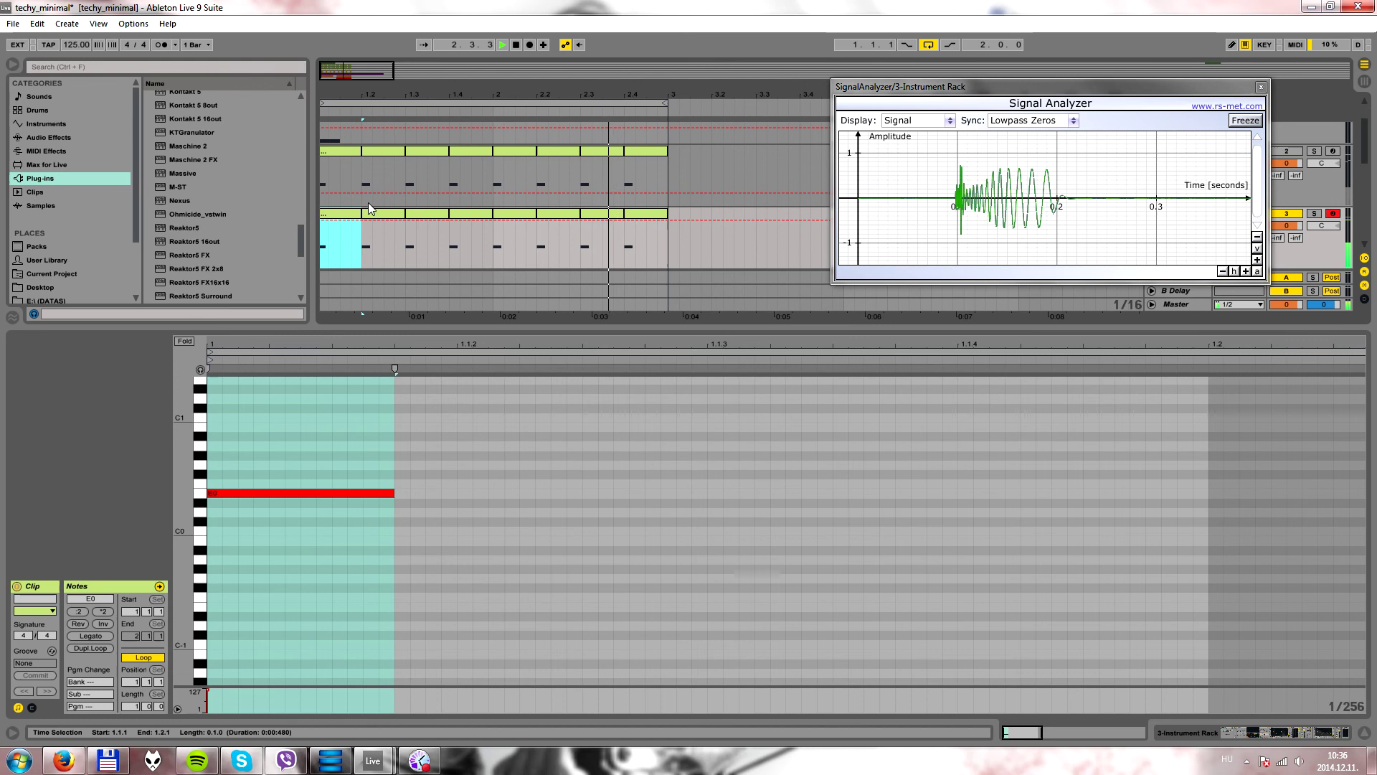
{"action": "left_click_drag", "start_coordinate": [356, 215], "coordinate": [669, 220]}
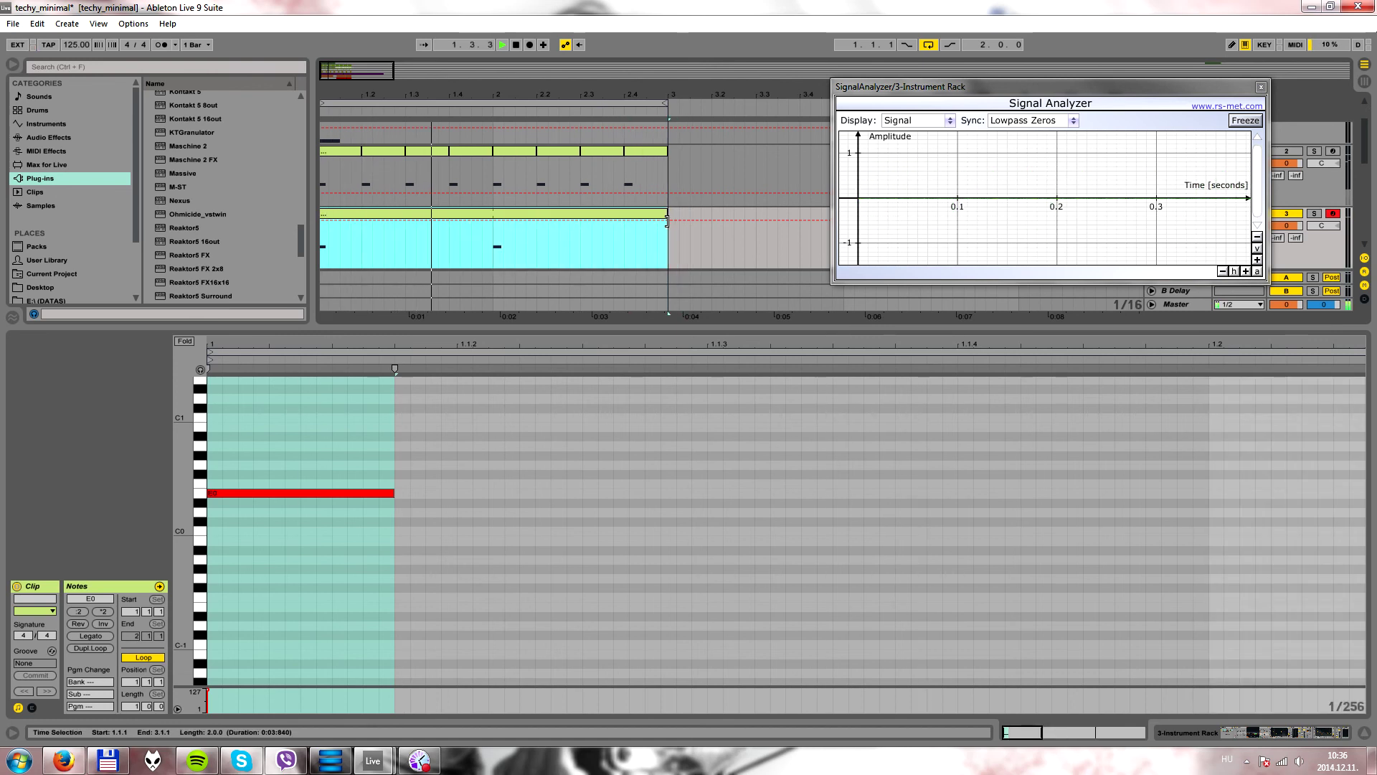
{"action": "left_click_drag", "start_coordinate": [1043, 732], "coordinate": [502, 454]}
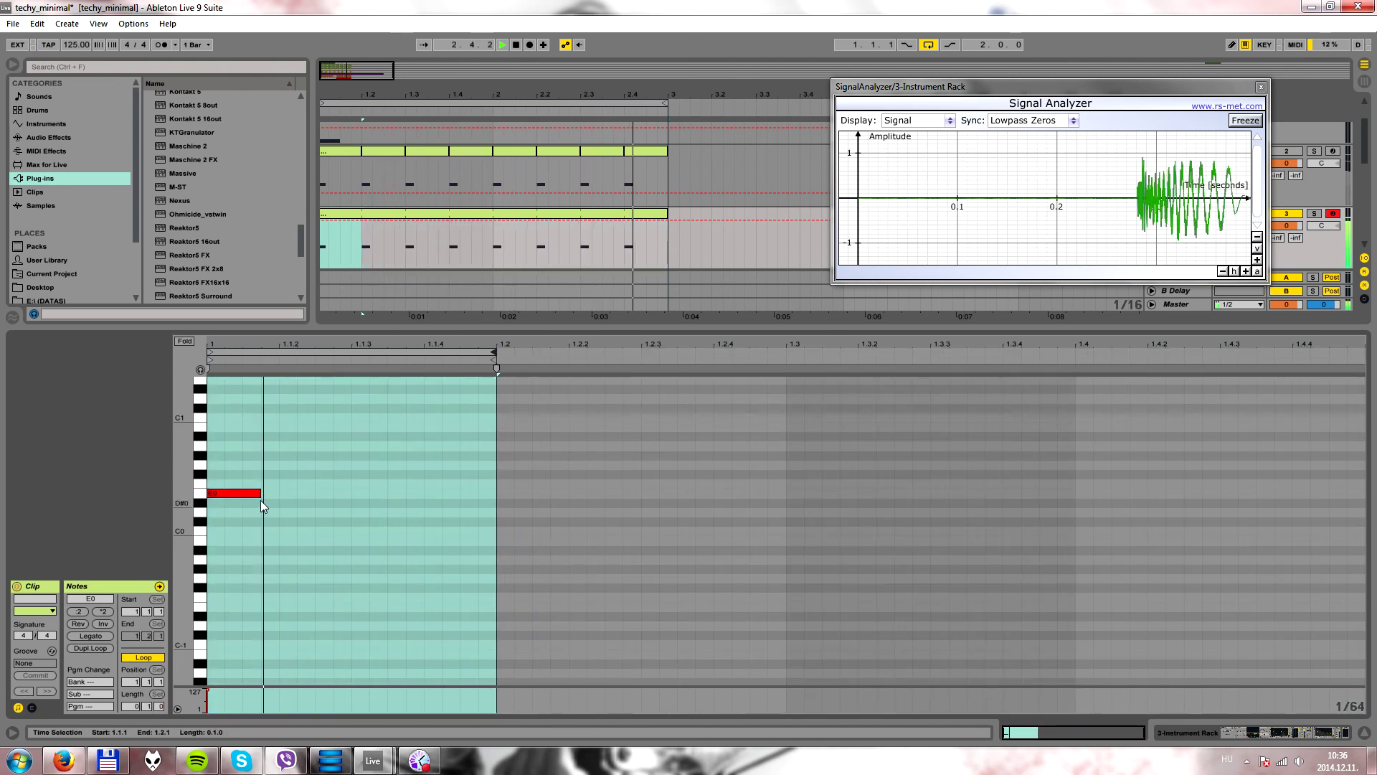
{"action": "left_click_drag", "start_coordinate": [260, 495], "coordinate": [276, 495]}
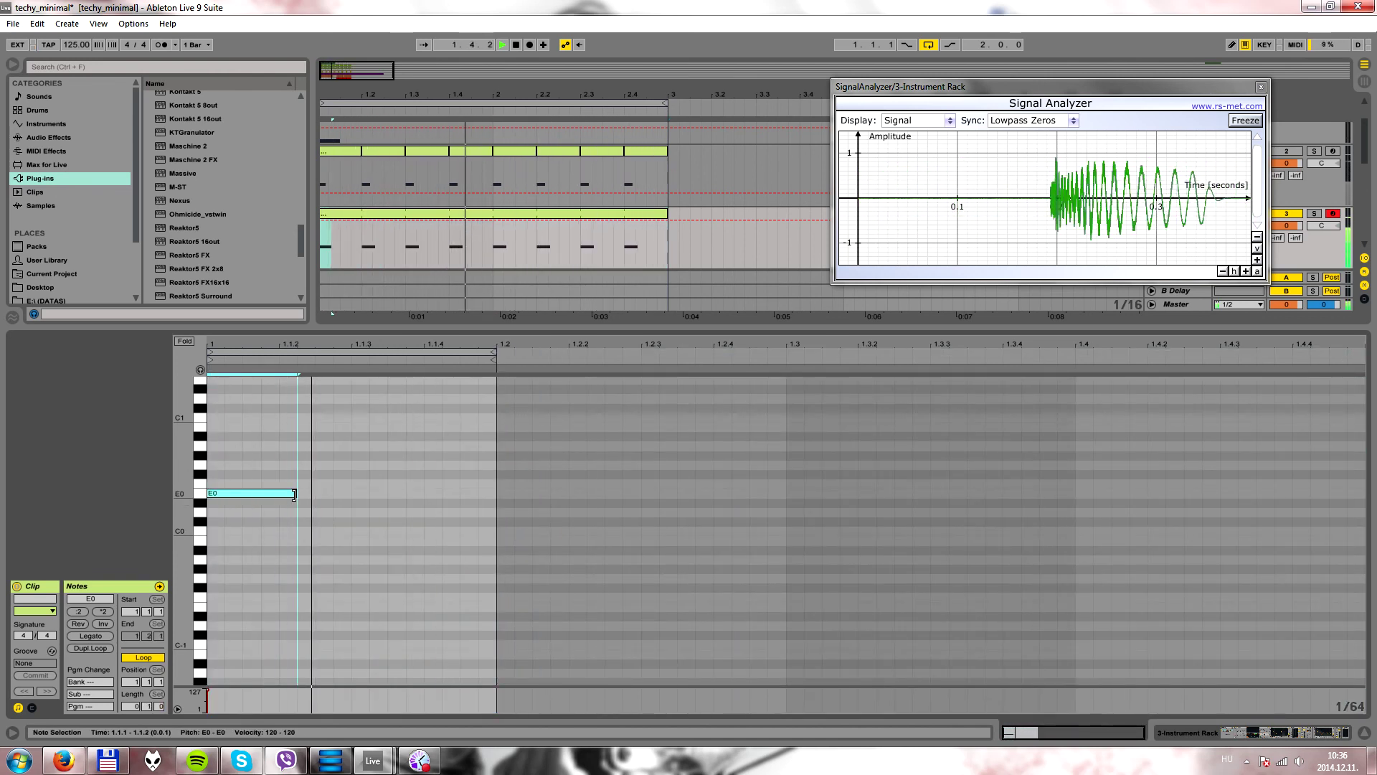
- Move the Signal Analyzer window clear of the clips and set the decay of oscillator A's envelope in TUMMY to 1.77 s
{"action": "left_click", "coordinate": [1002, 89]}
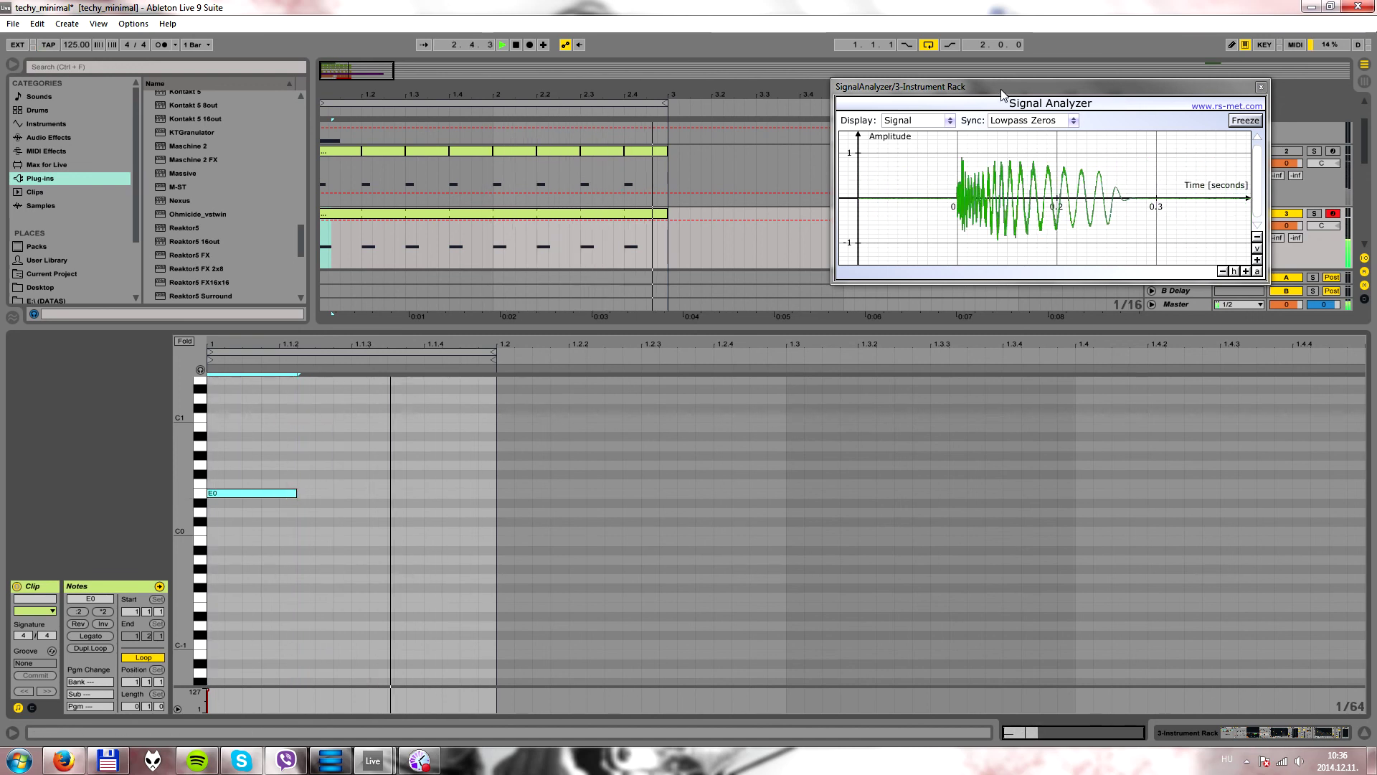
{"action": "left_click_drag", "start_coordinate": [1002, 94], "coordinate": [817, 25]}
{"action": "key", "text": "shift+Tab"}
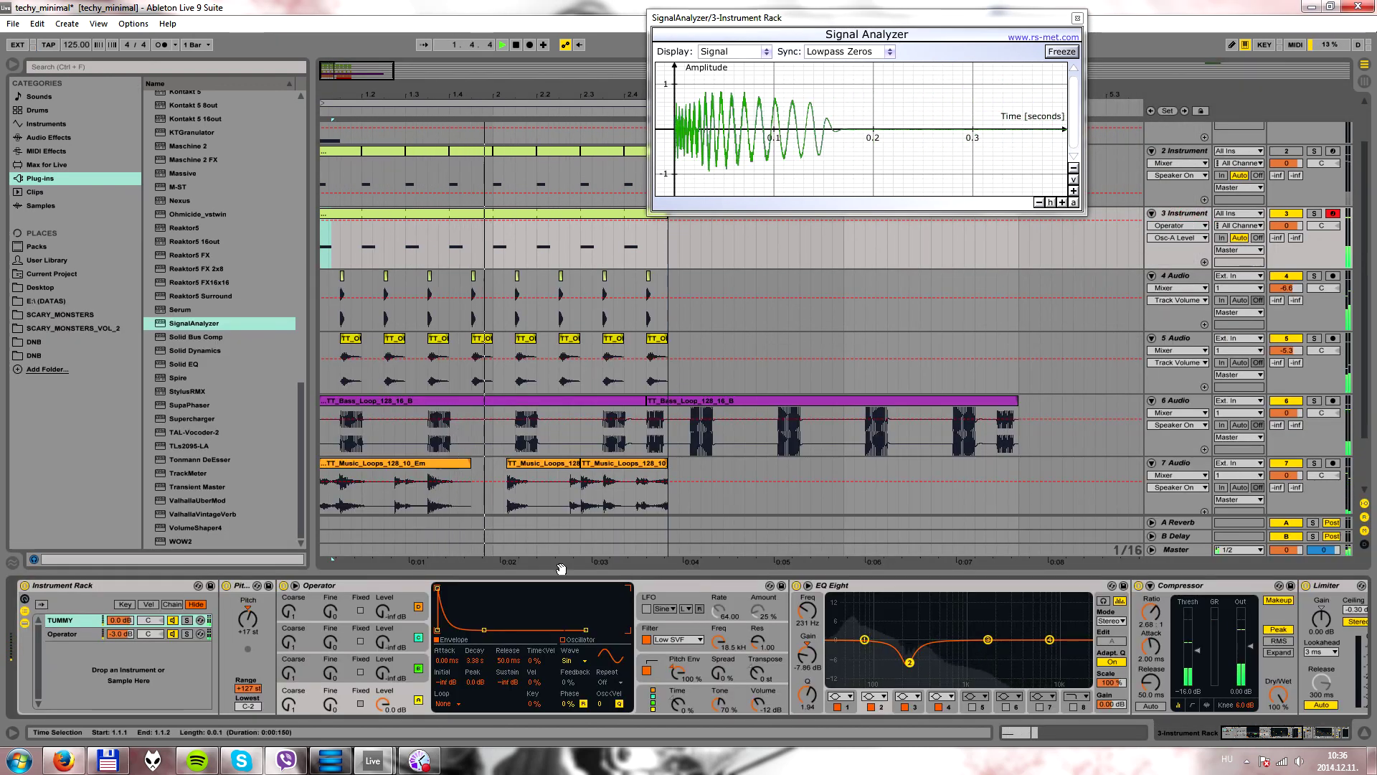
{"action": "left_click_drag", "start_coordinate": [475, 660], "coordinate": [474, 696]}
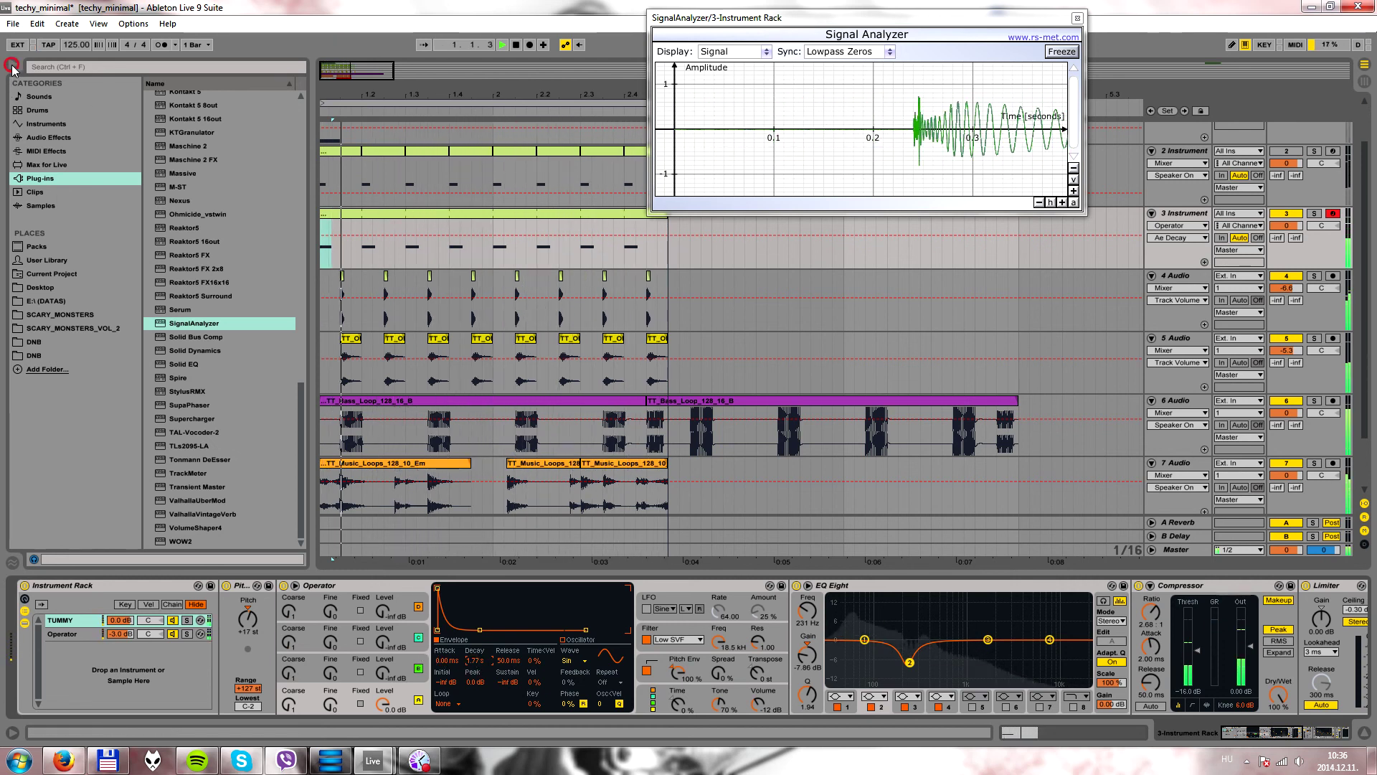
- Stop playback and widen the arrangement view by hiding the browser, keeping the Signal Analyzer over the empty area
{"action": "key", "text": "ctrl+alt+b"}
{"action": "key", "text": "space"}
{"action": "left_click_drag", "start_coordinate": [254, 91], "coordinate": [157, 92]}
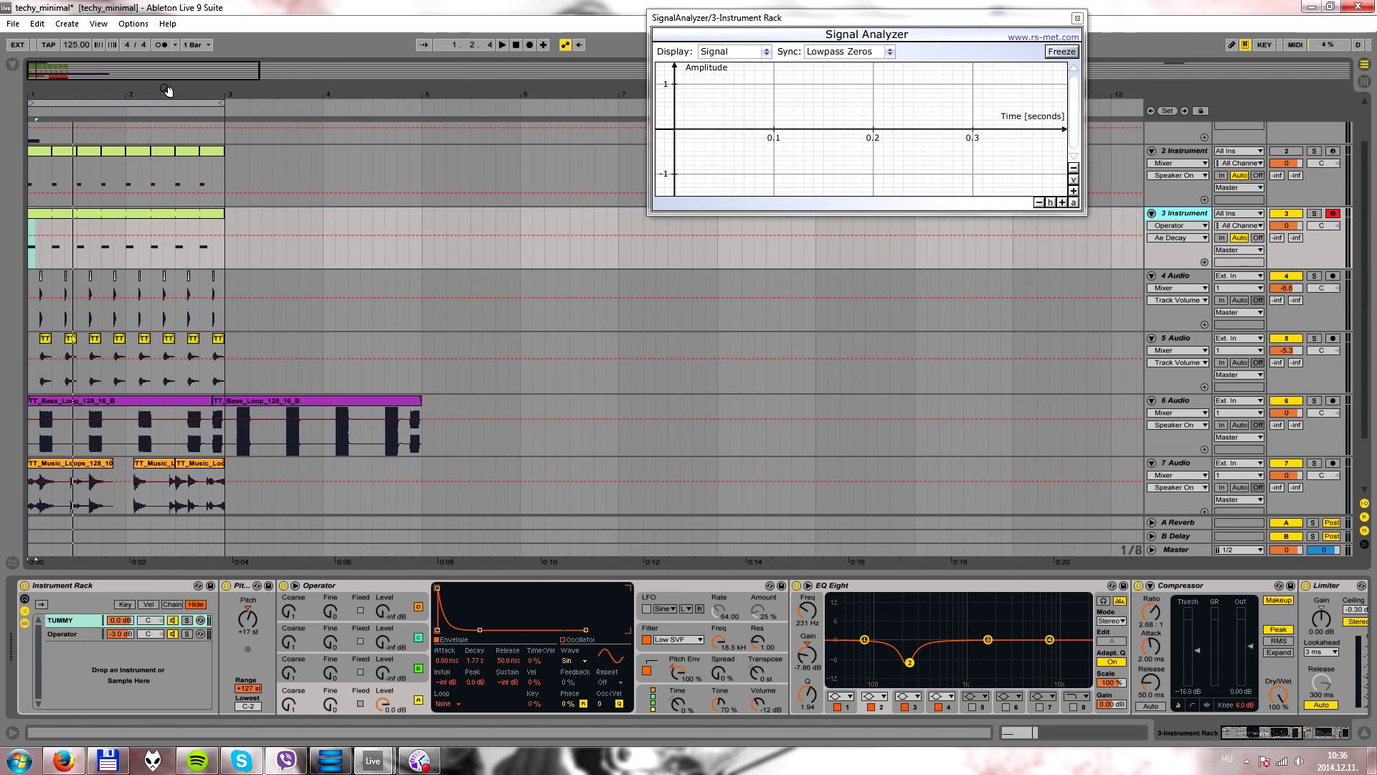
{"action": "left_click_drag", "start_coordinate": [961, 21], "coordinate": [973, 266]}
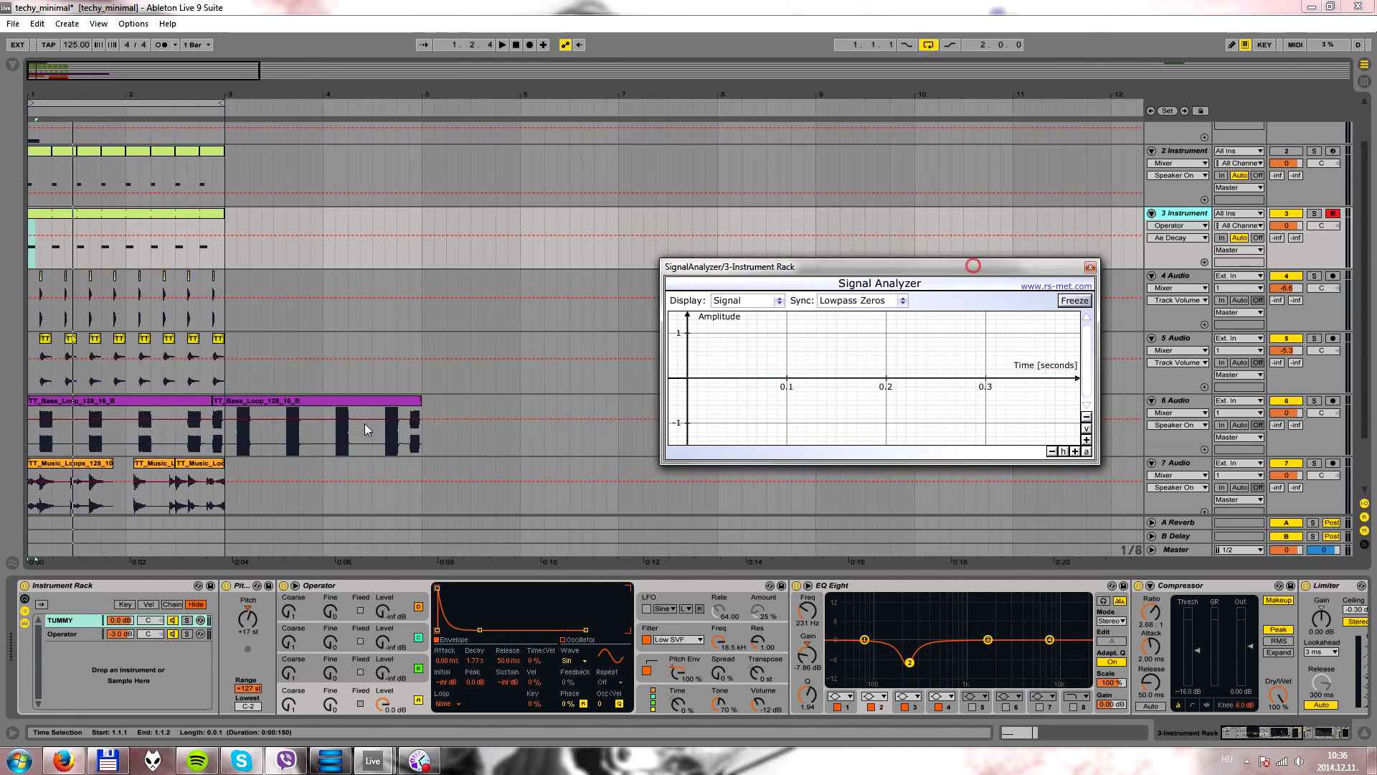
- Open the Operator chain of the Instrument Rack and show oscillator D's envelope settings
{"action": "left_click", "coordinate": [63, 634]}
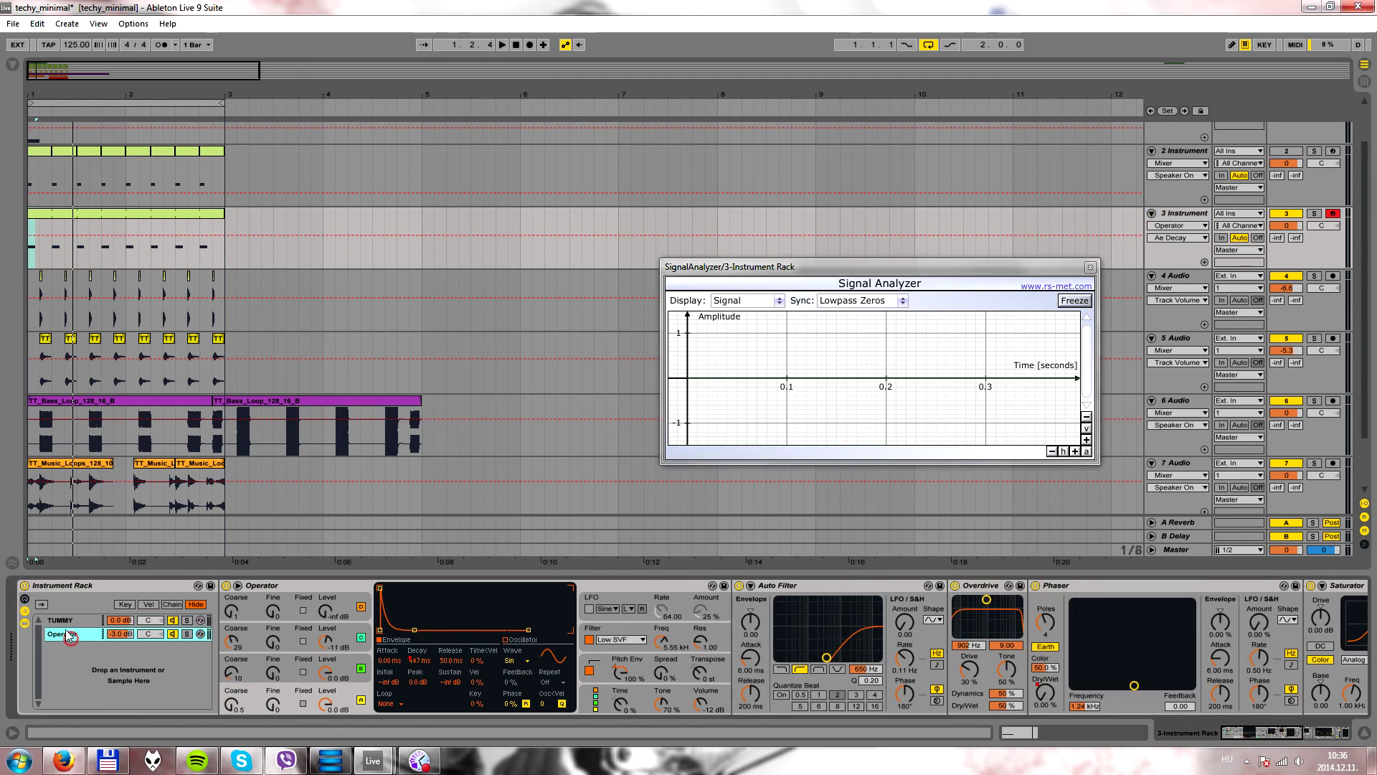
{"action": "left_click", "coordinate": [345, 597]}
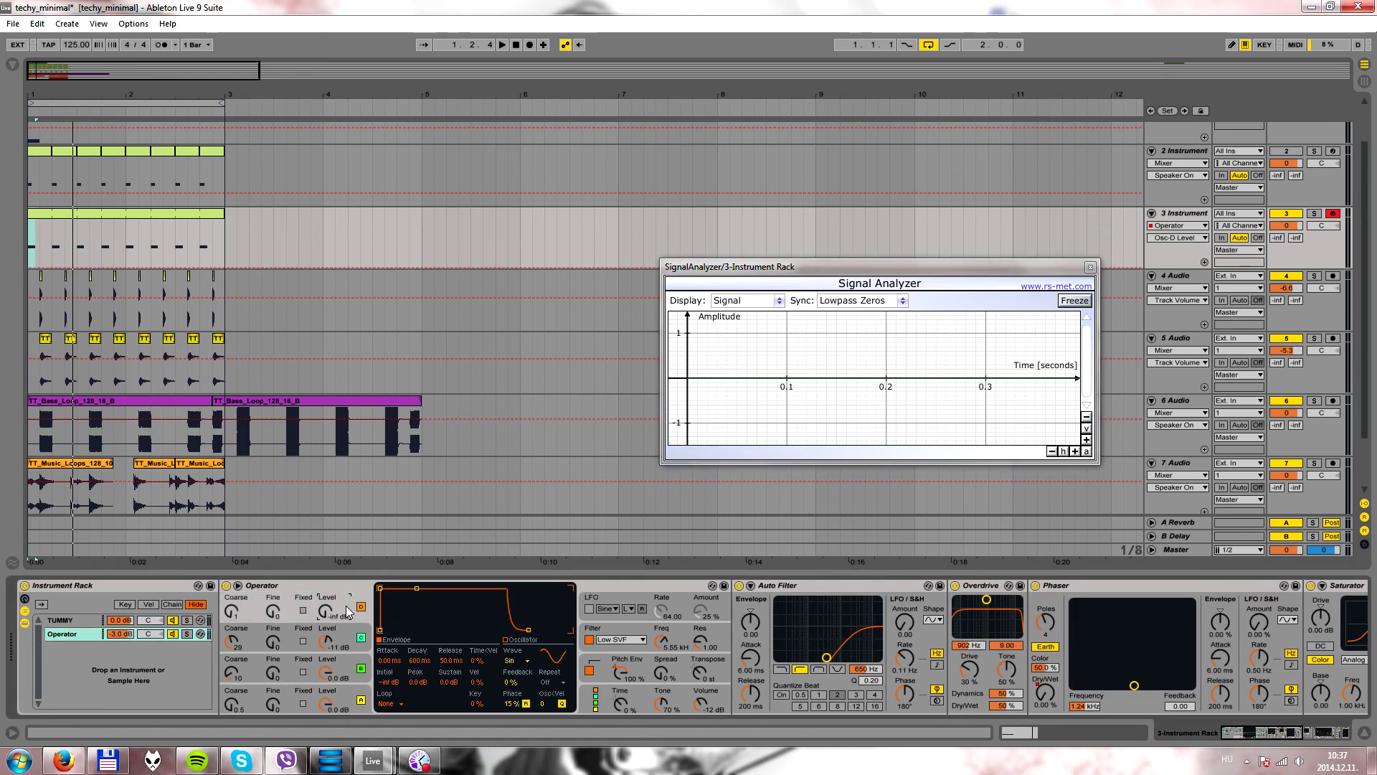